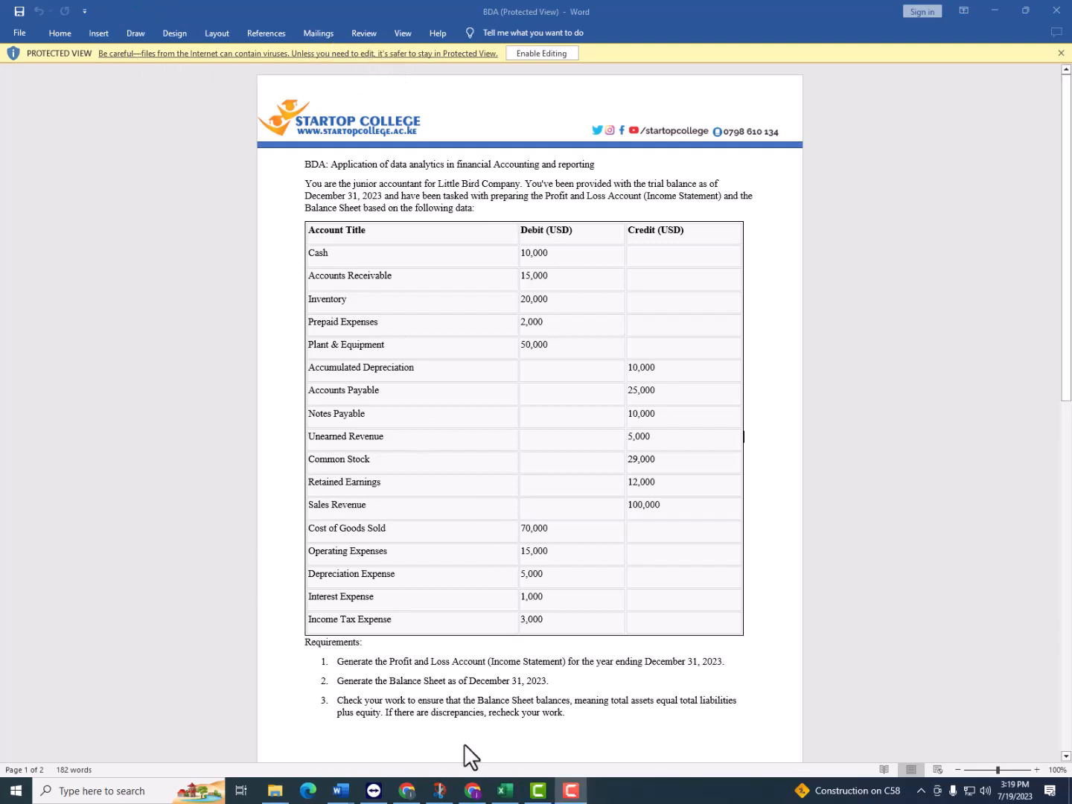
# Copy the whole trial balance table from the BDA Word document into the blank Excel workbook at cell A1 and maximize the workbook window
pyautogui.click(505, 791)
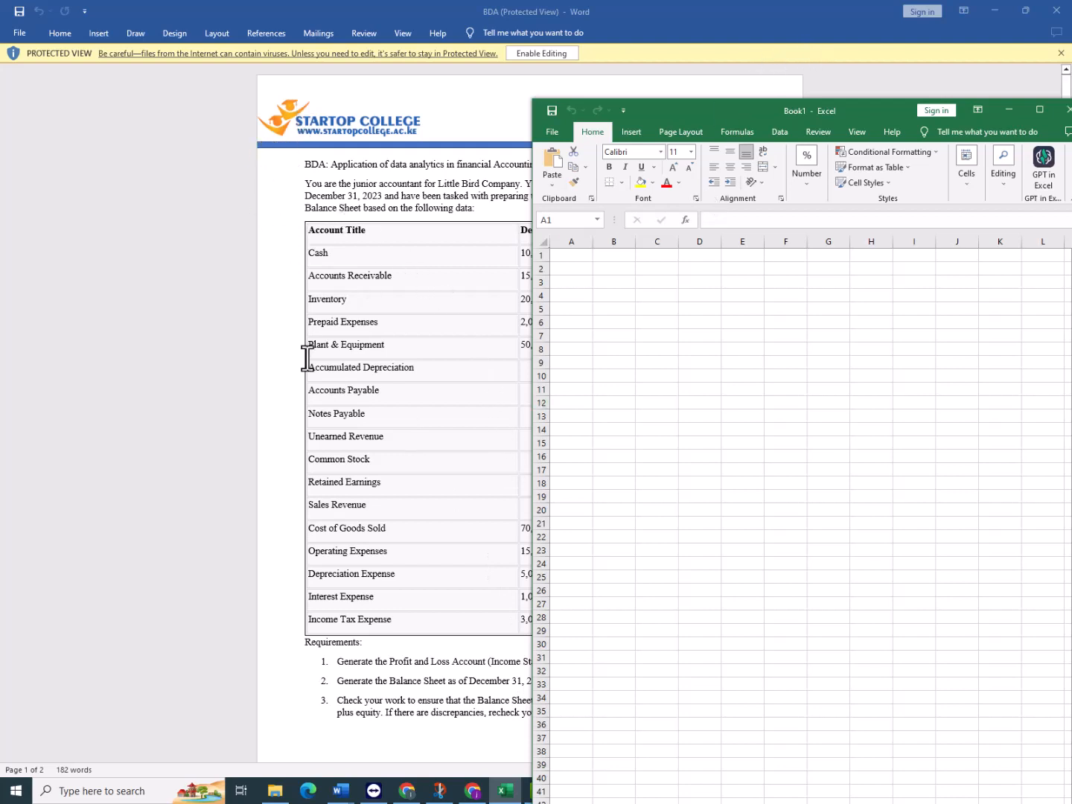
pyautogui.click(291, 287)
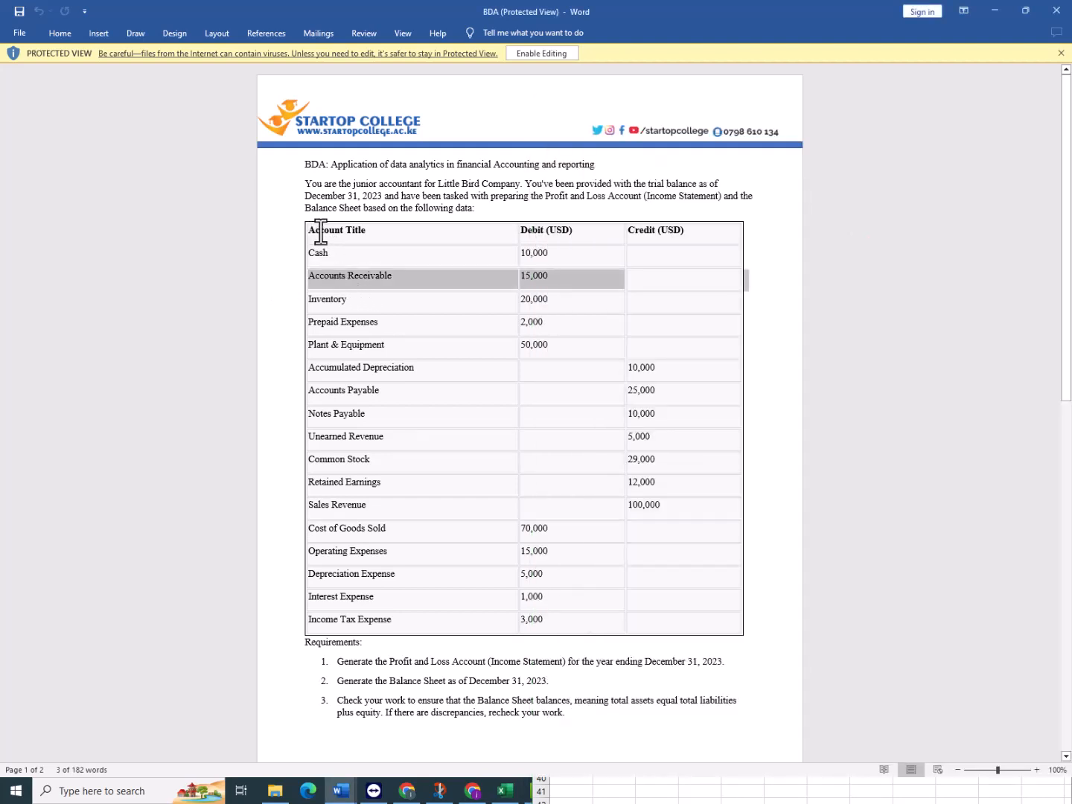
pyautogui.moveTo(310, 231); pyautogui.dragTo(712, 628)
pyautogui.hotkey('ctrl', 'c')
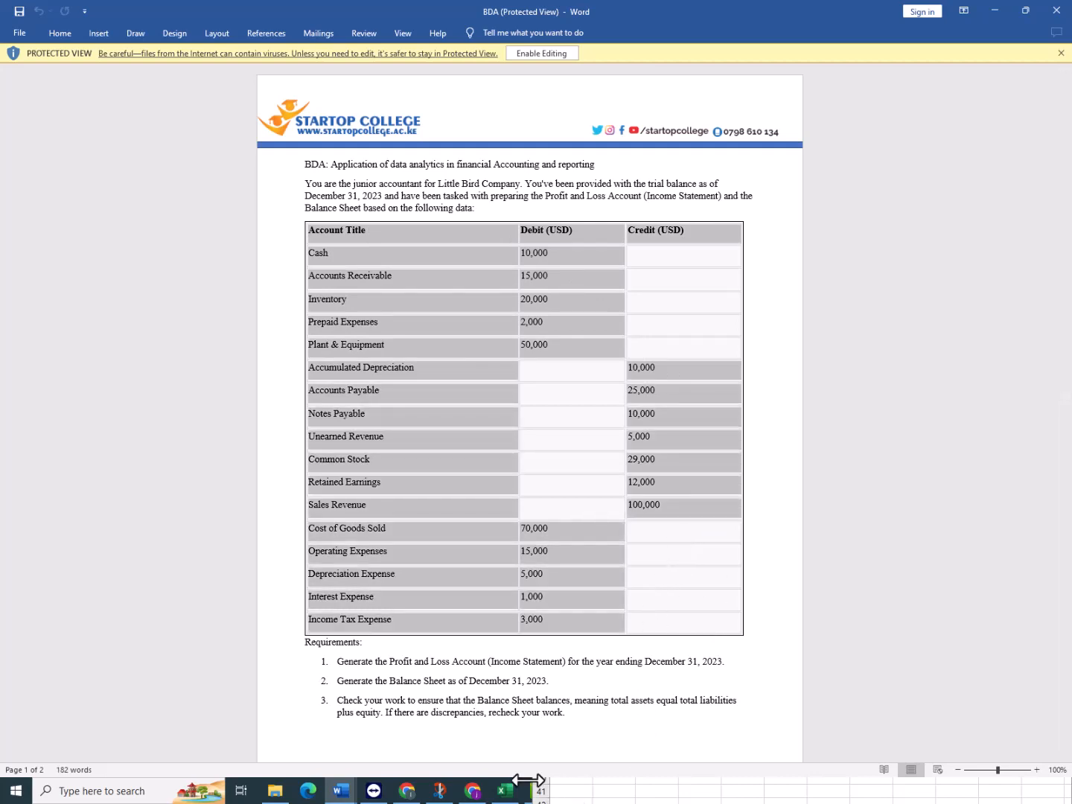
pyautogui.click(506, 790)
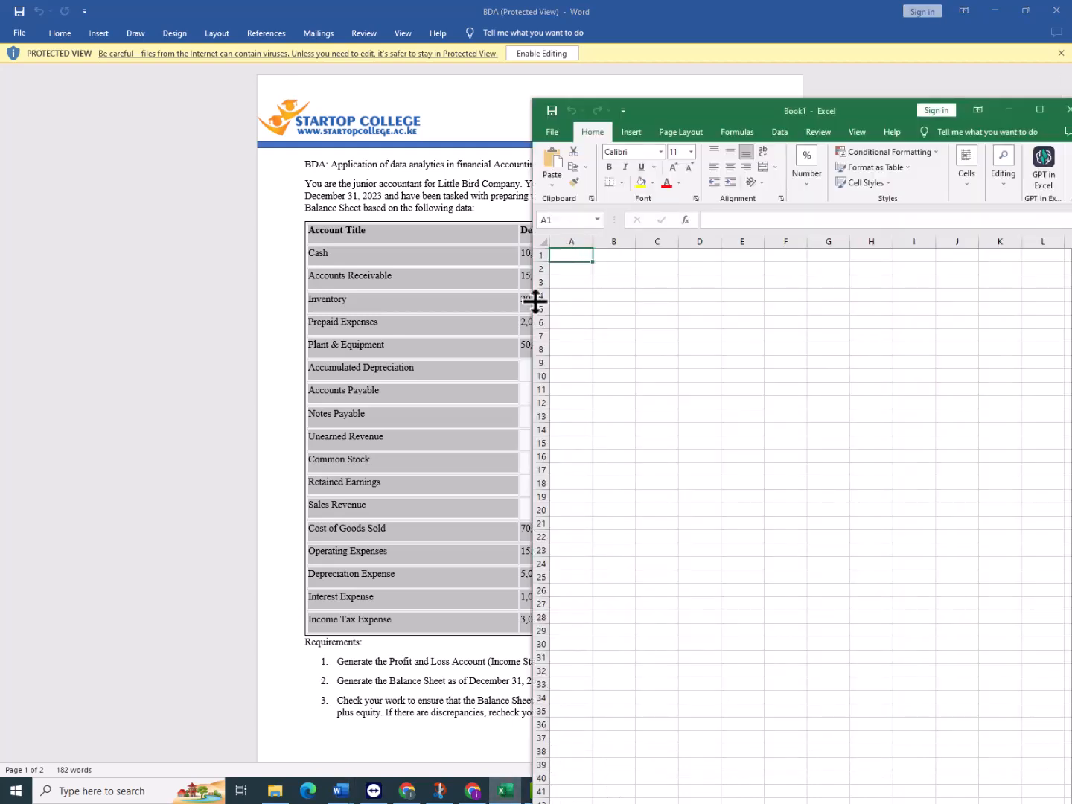
pyautogui.hotkey('ctrl', 'v')
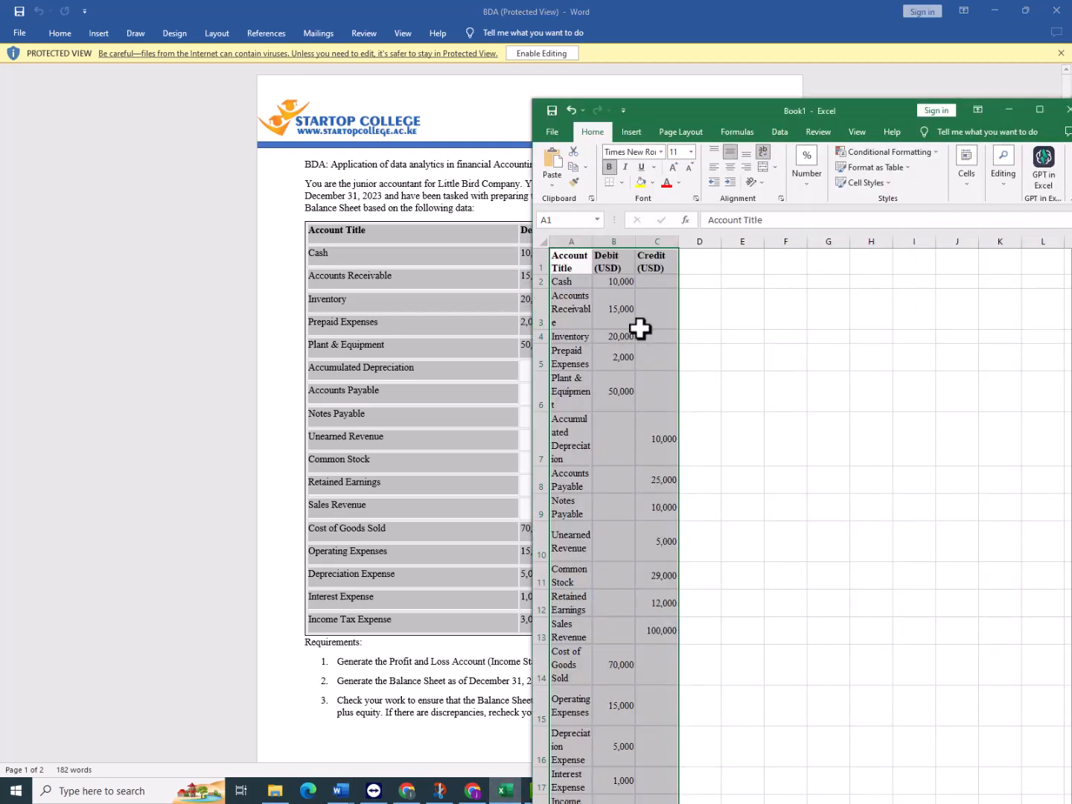
pyautogui.doubleClick(862, 108)
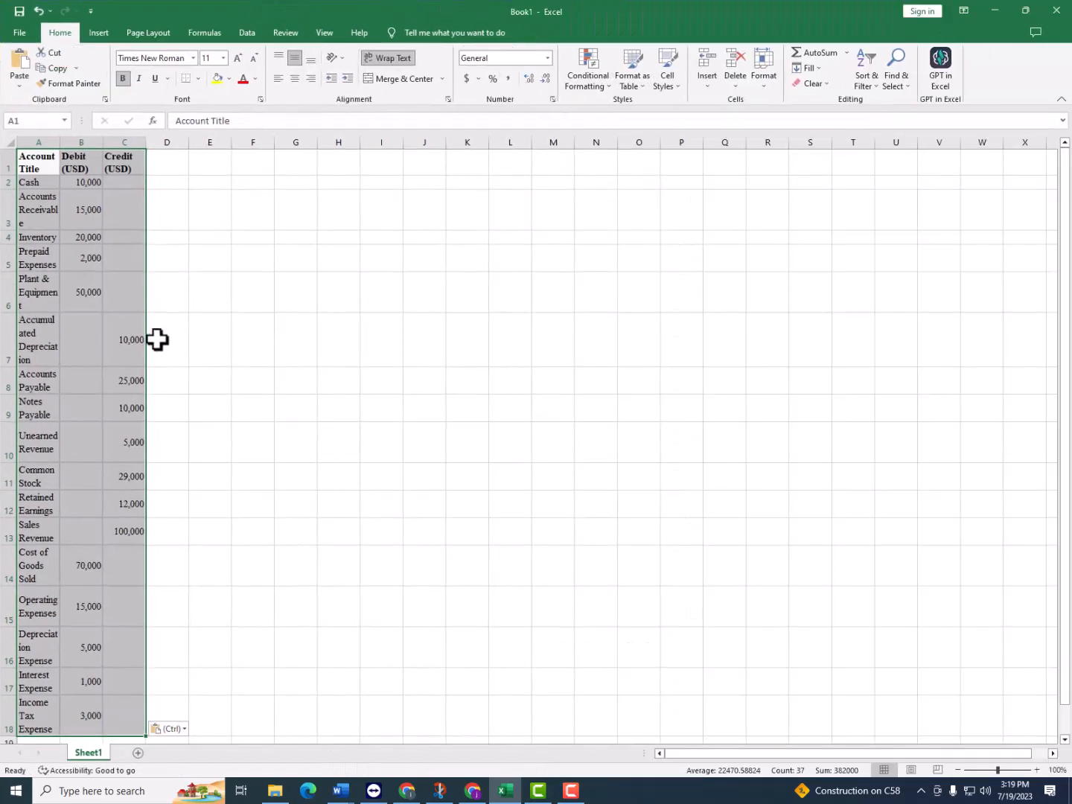
pyautogui.scroll(-5, 160, 313)
pyautogui.scroll(5, 166, 302)
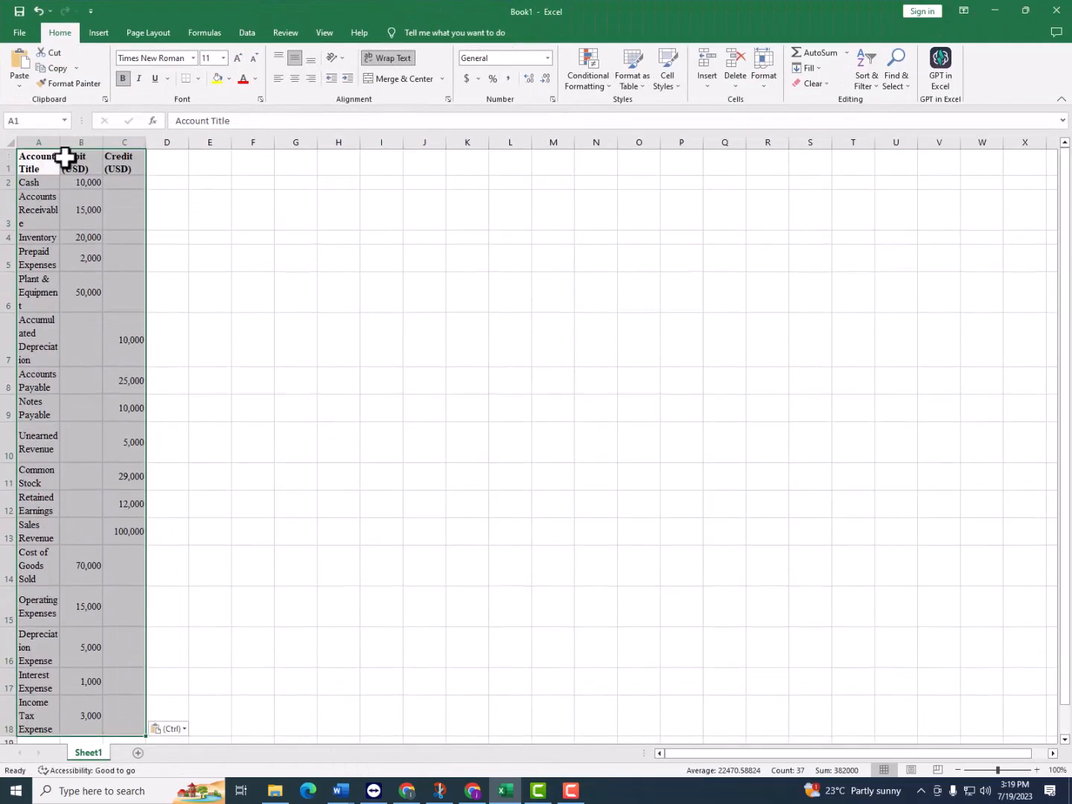
# Widen columns A and C, and autofit columns A to C to their contents
pyautogui.moveTo(64, 144); pyautogui.dragTo(103, 145)
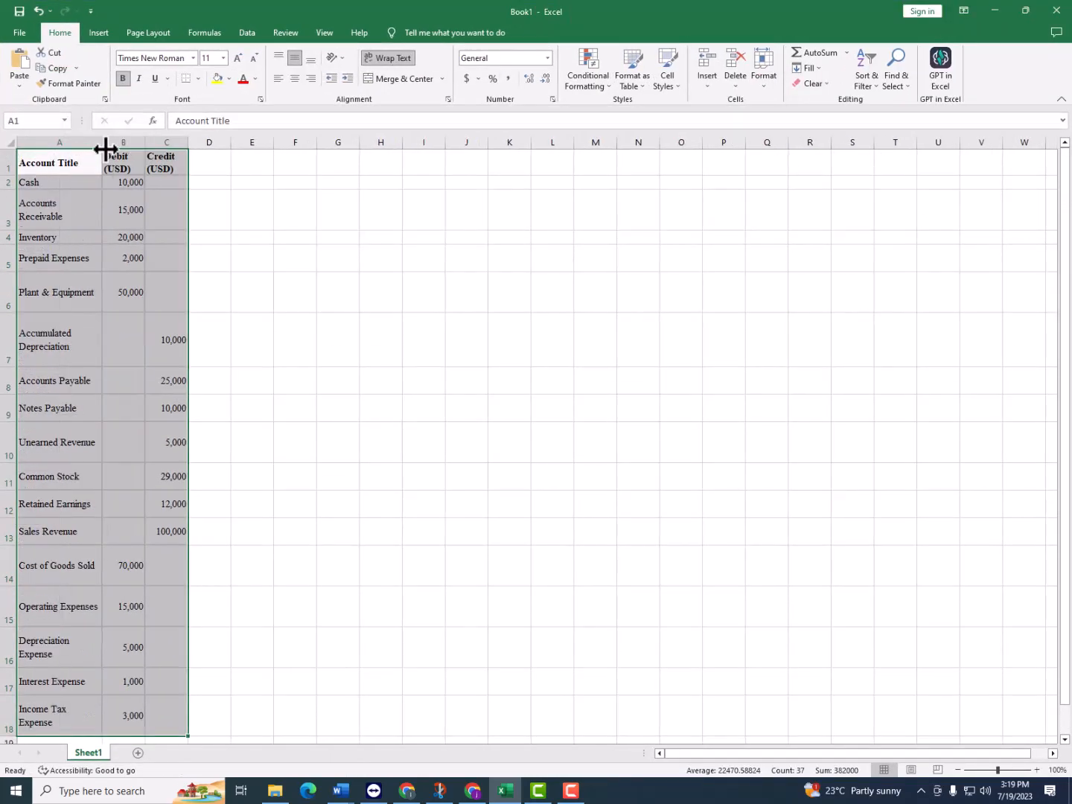
pyautogui.moveTo(190, 146); pyautogui.dragTo(234, 146)
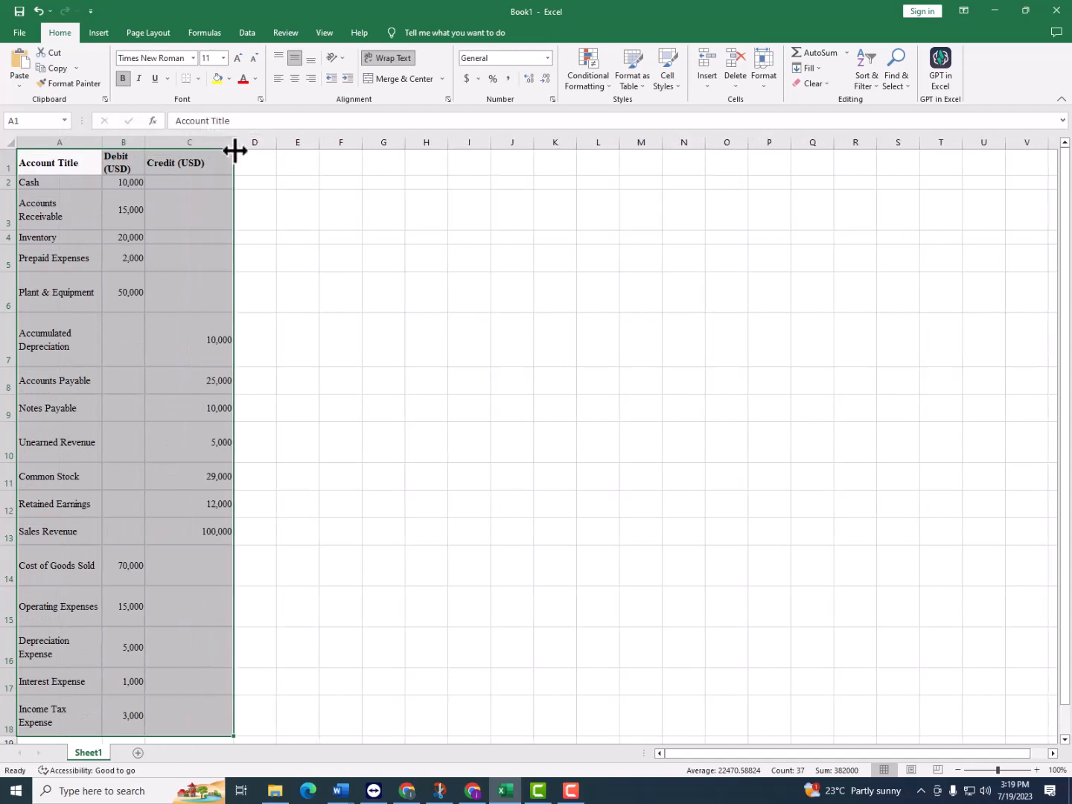
pyautogui.click(74, 138)
pyautogui.moveTo(72, 138); pyautogui.dragTo(201, 163)
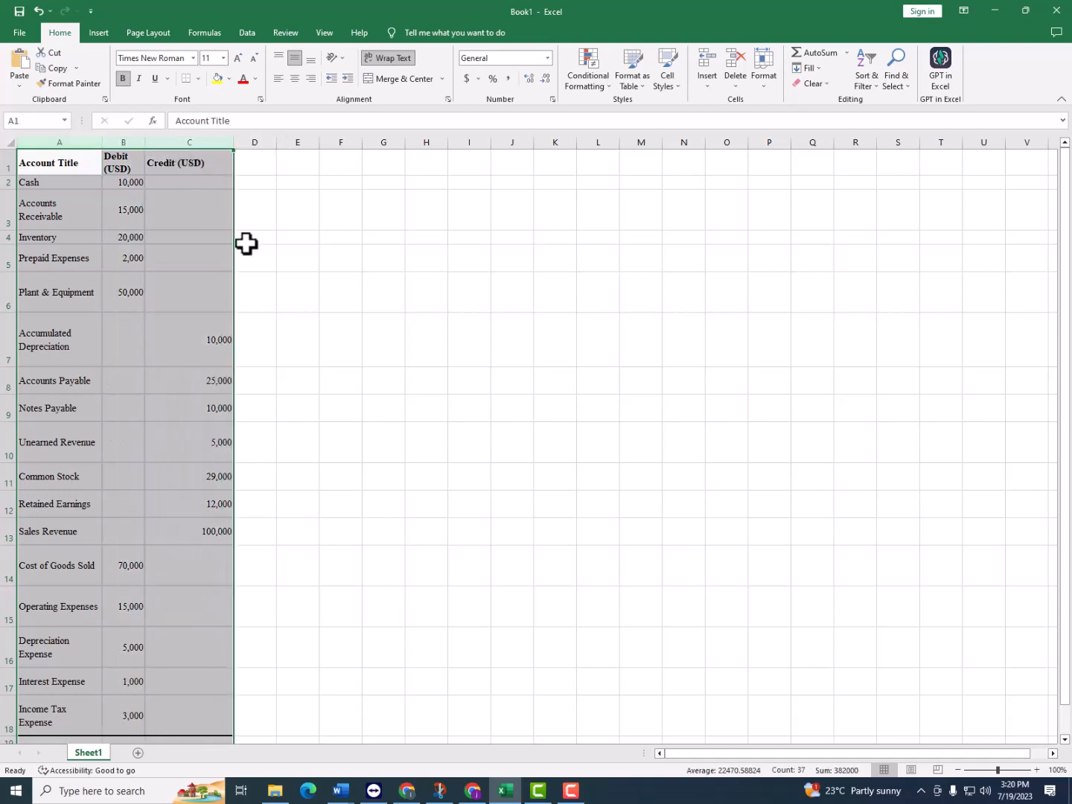
pyautogui.press('alt')
pyautogui.press('o')
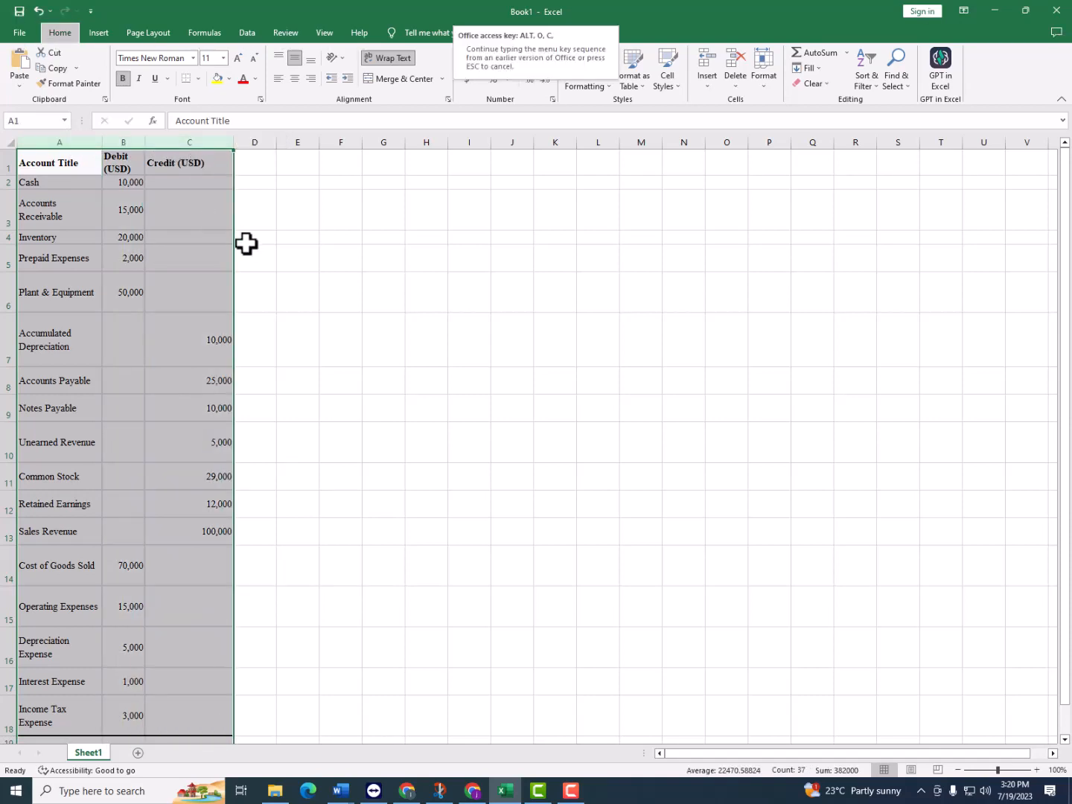
pyautogui.press('a')
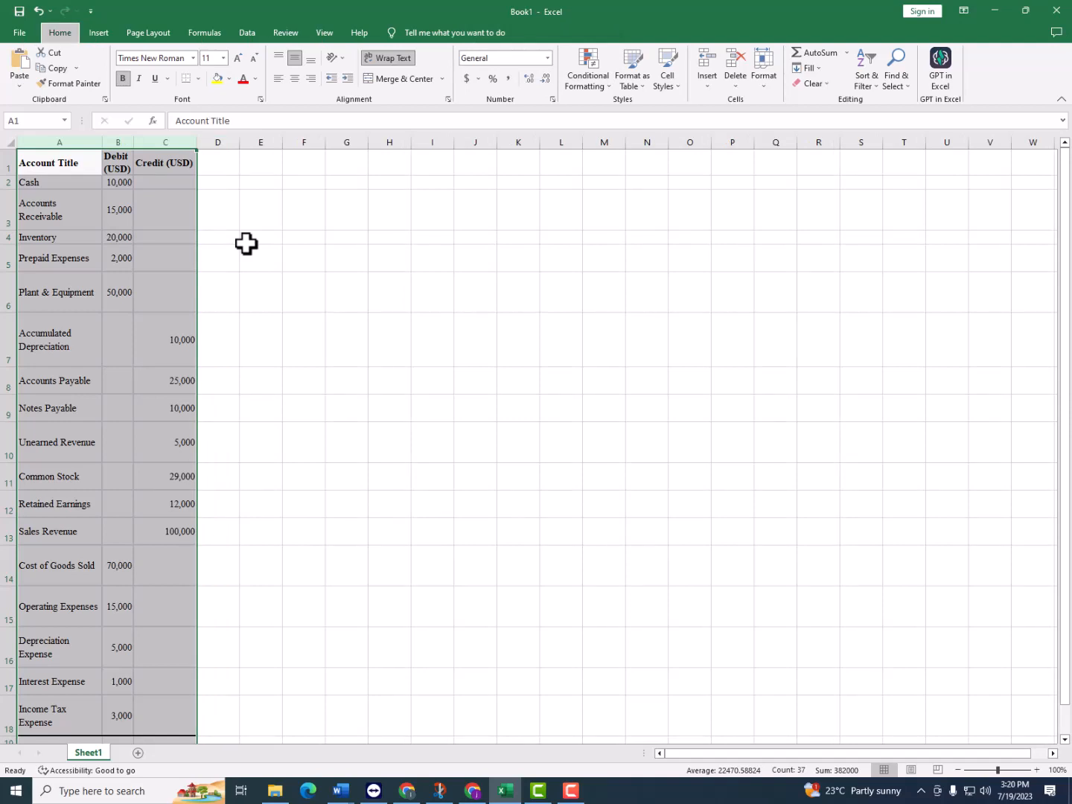
# Turn off text wrapping in columns A to C and autofit the Account Title and Debit columns
pyautogui.hotkey('alt', 'h')
pyautogui.press('w')
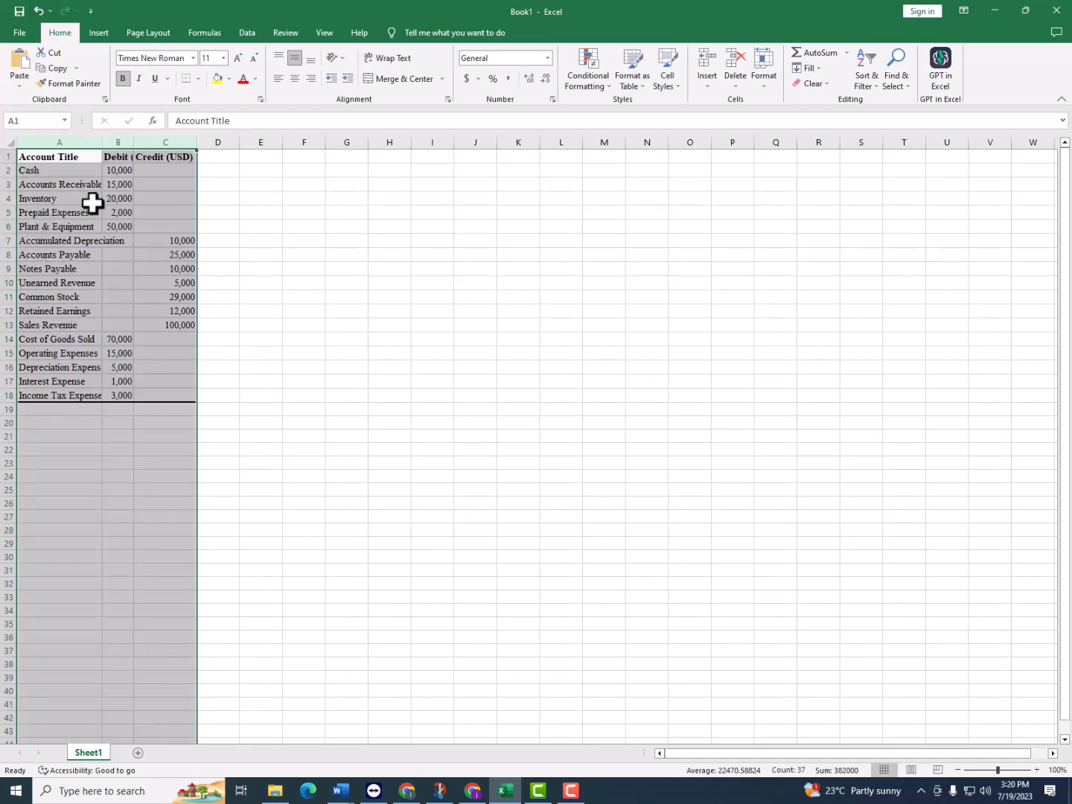
pyautogui.click(58, 257)
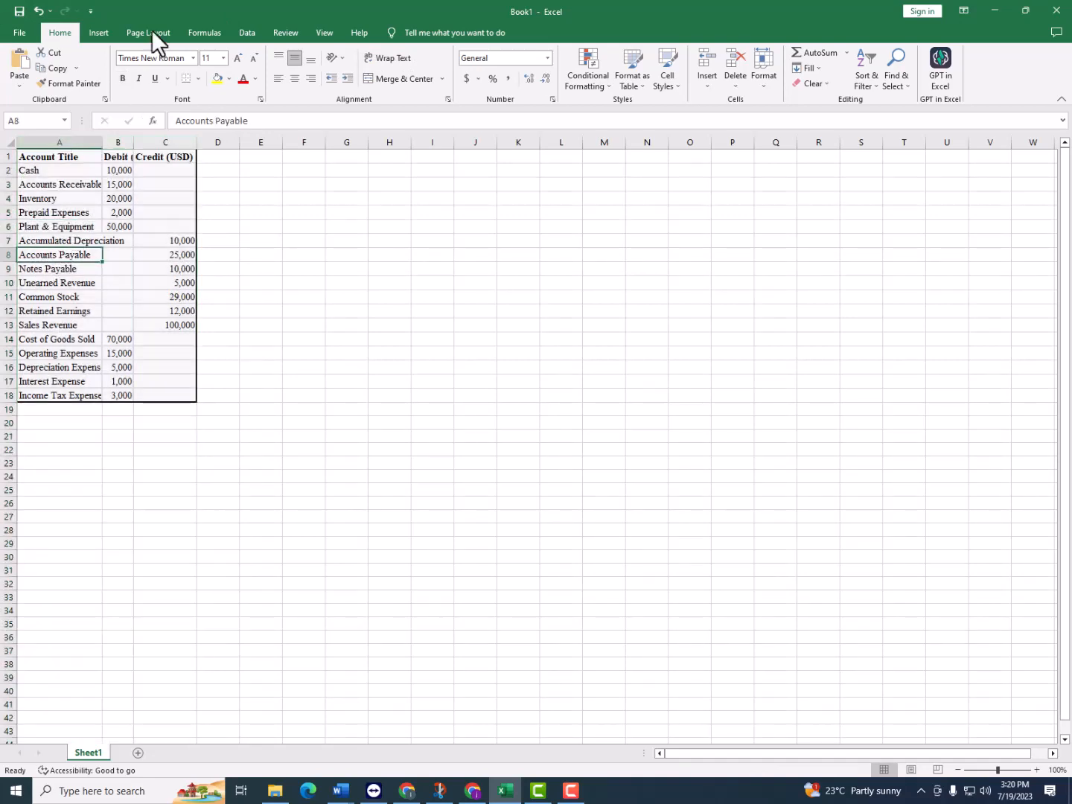
pyautogui.doubleClick(103, 142)
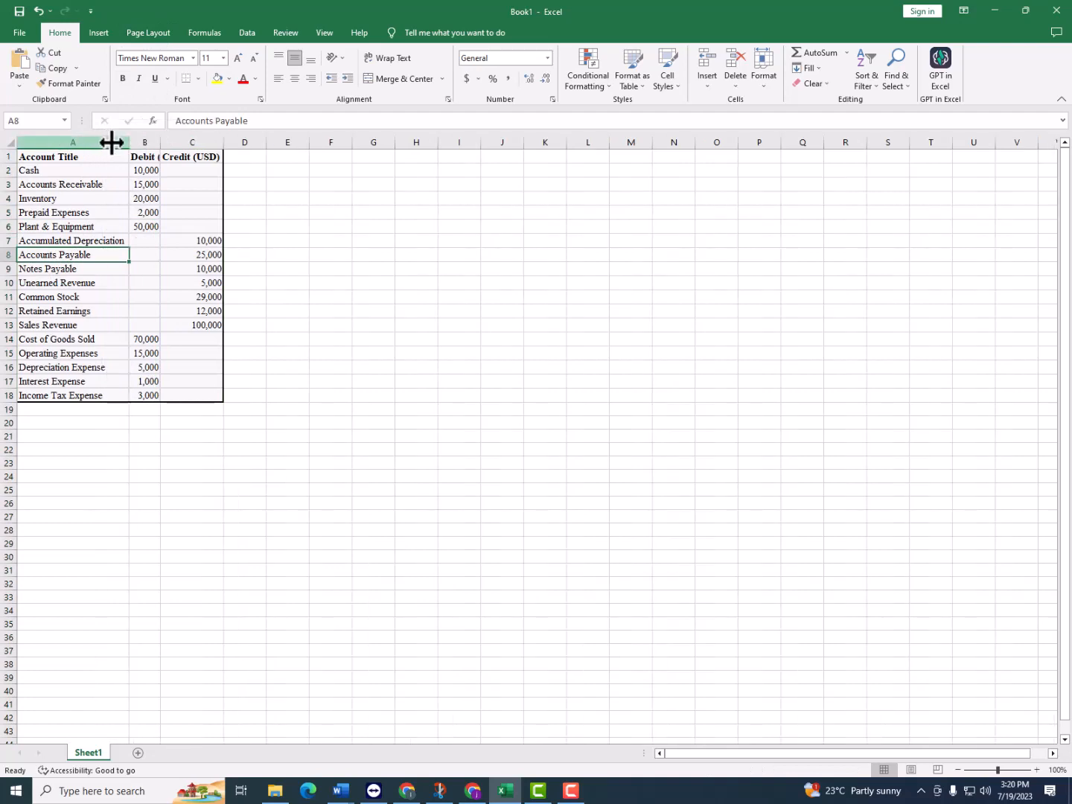
pyautogui.doubleClick(159, 143)
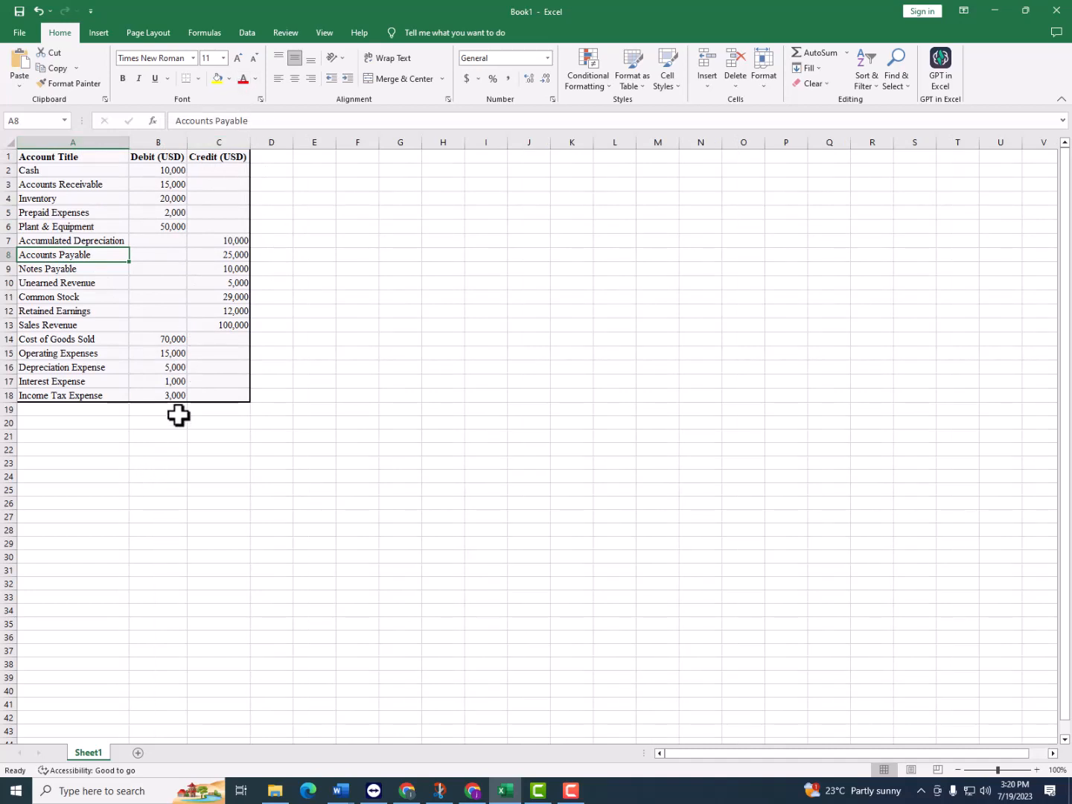
# Enter the company heading "Little Bird co" in cell A20, below the trial balance
pyautogui.click(110, 422)
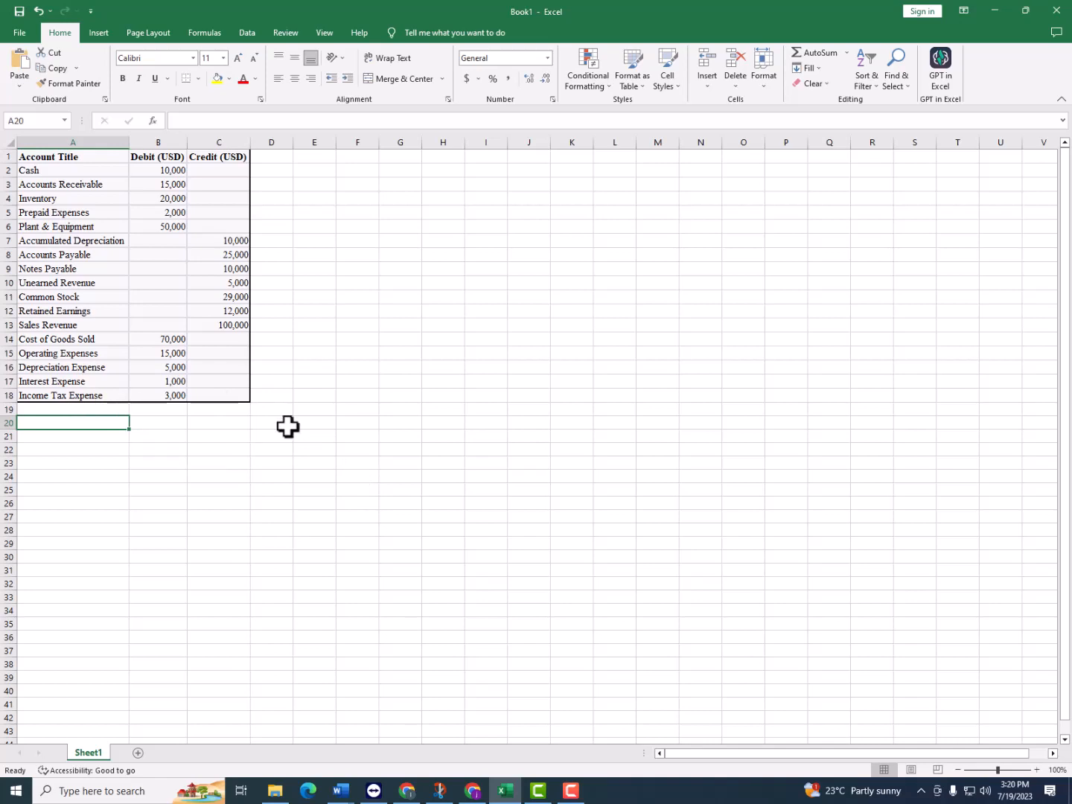
pyautogui.write('p')
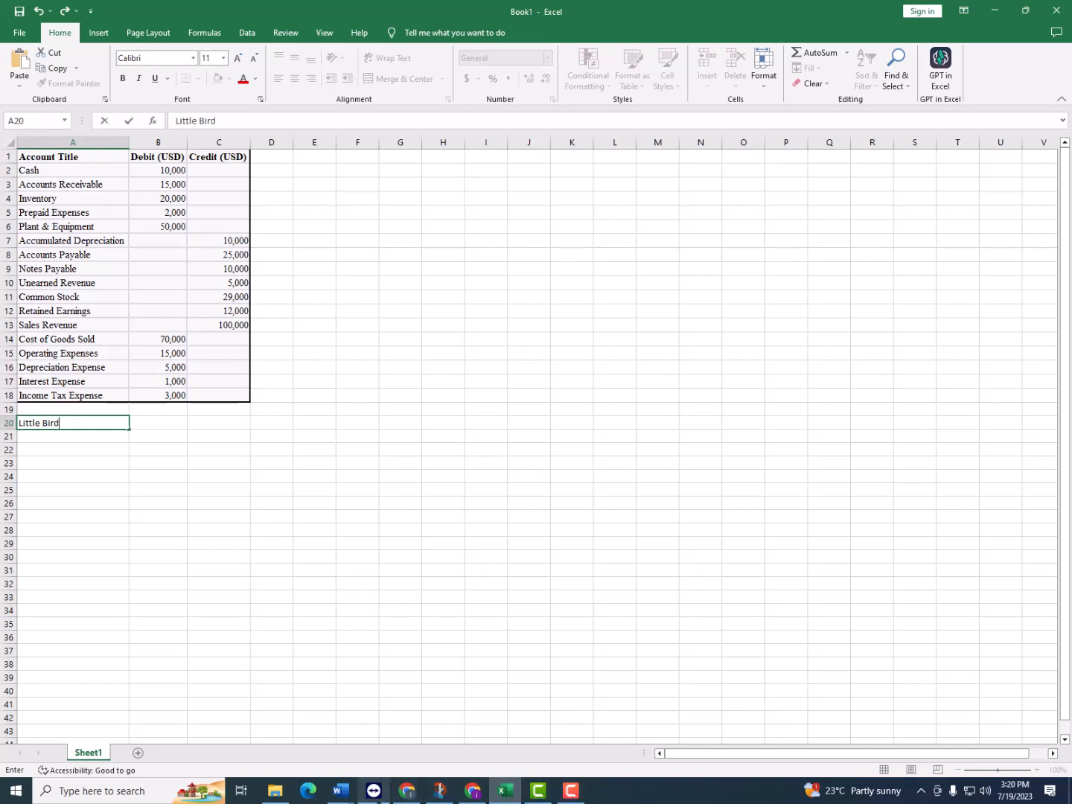
pyautogui.click(341, 790)
pyautogui.moveTo(479, 740)
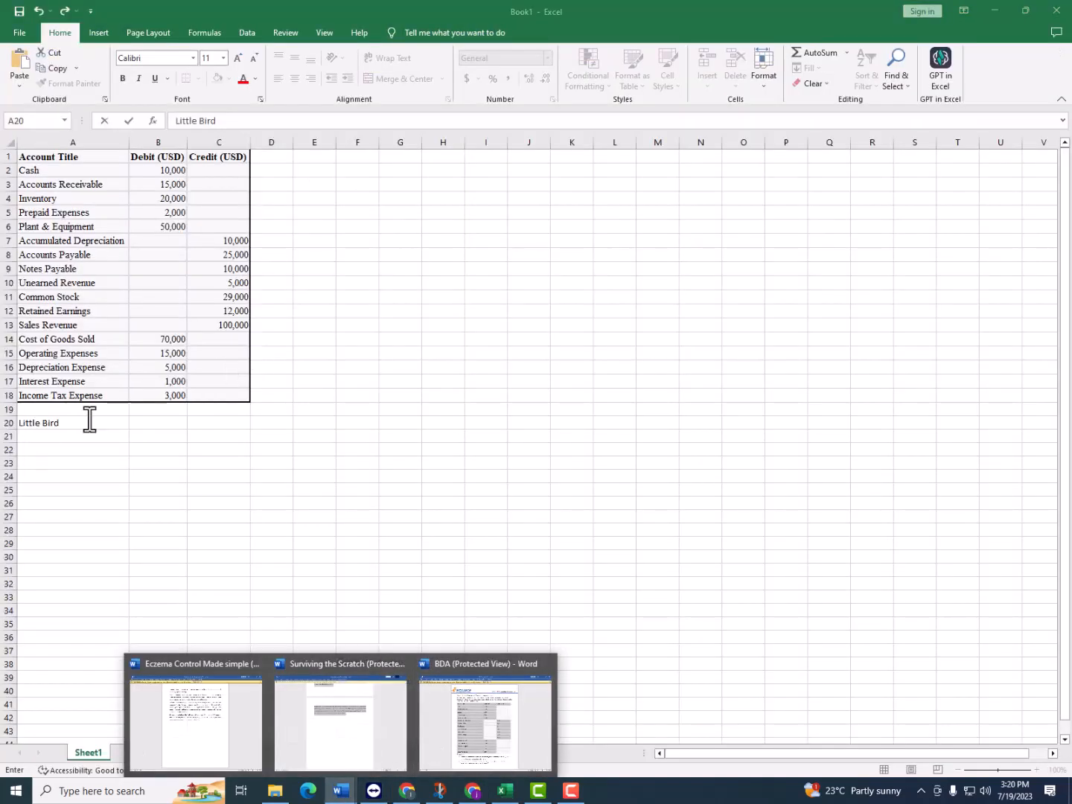
pyautogui.click(94, 423)
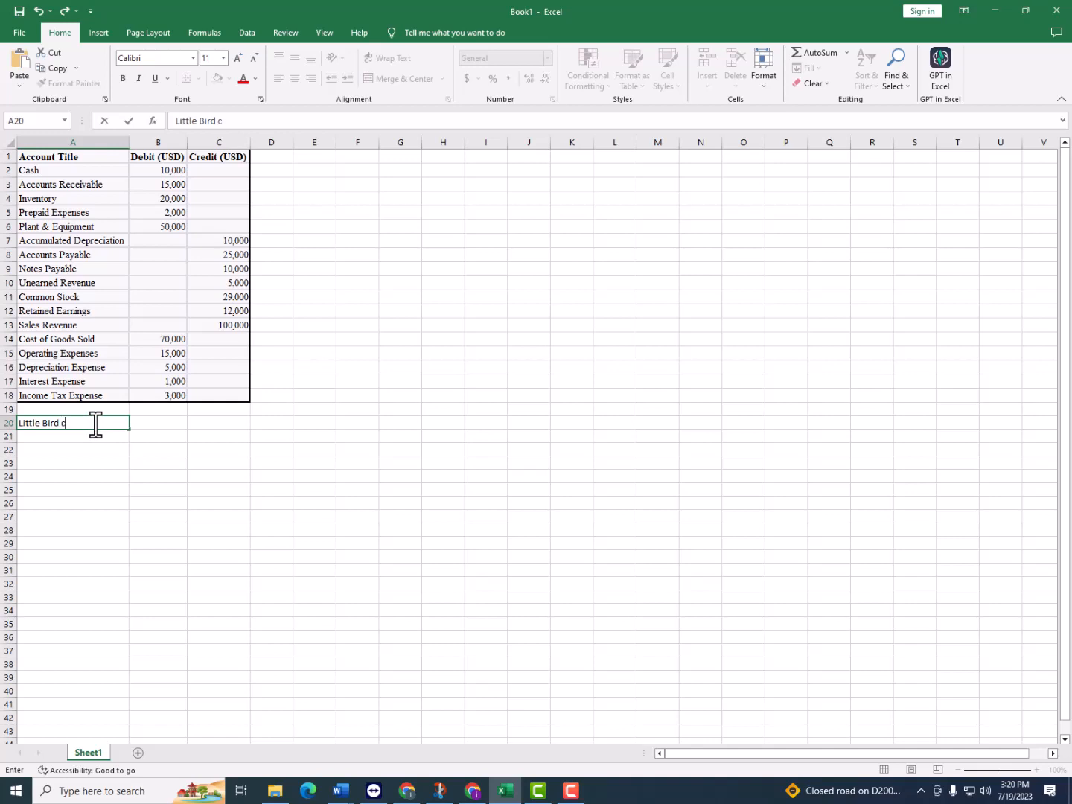
pyautogui.press('Return')
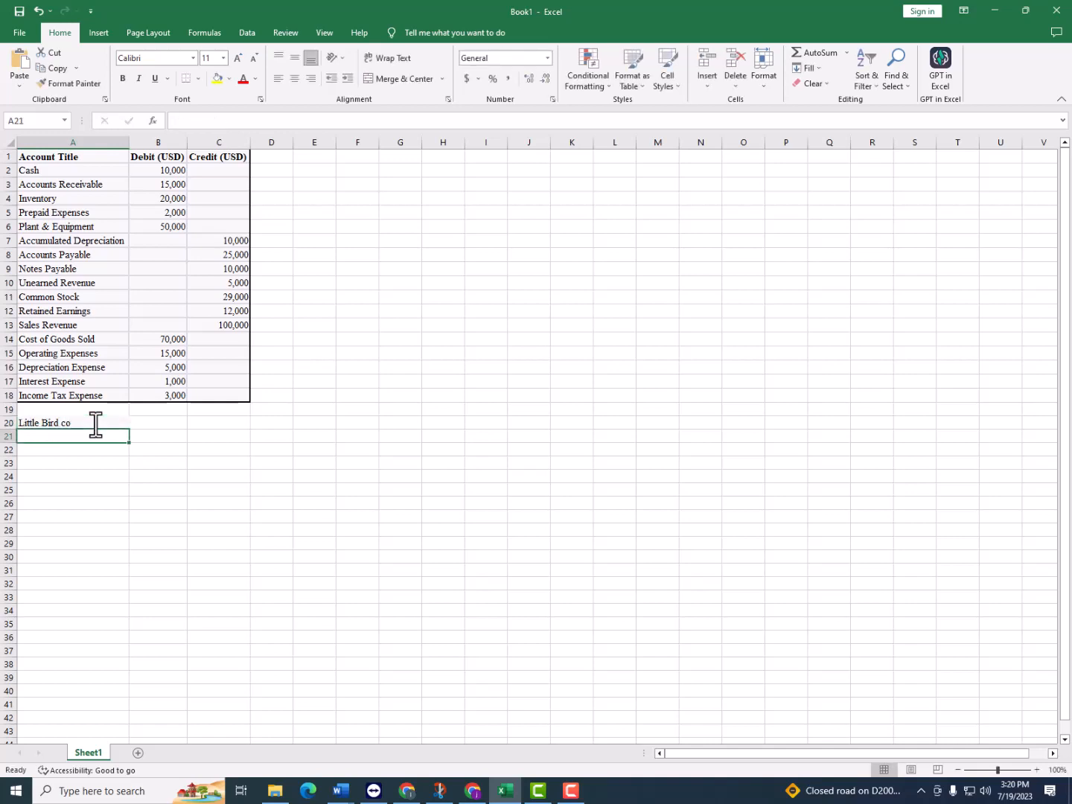
# Enter "Profit and loss account", "For the period ended Dec 31st 2023" and "Sales revenue" in cells A21 to A23
pyautogui.write('Profit and loss account')
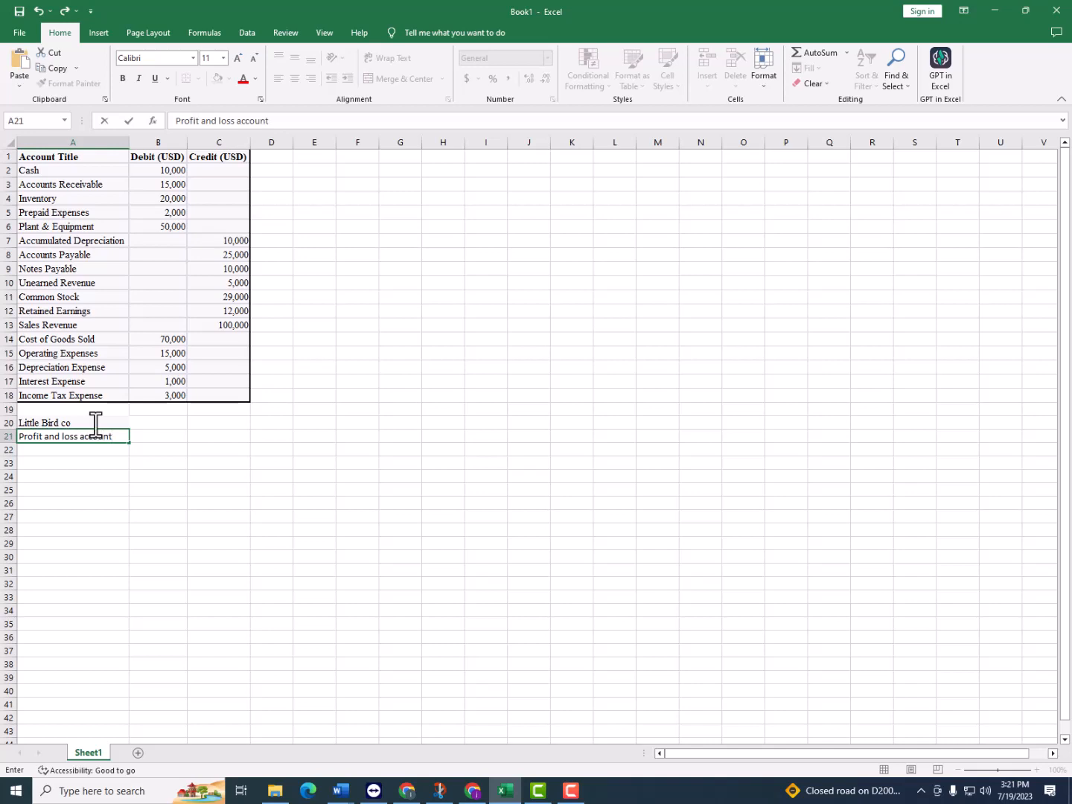
pyautogui.press('Return')
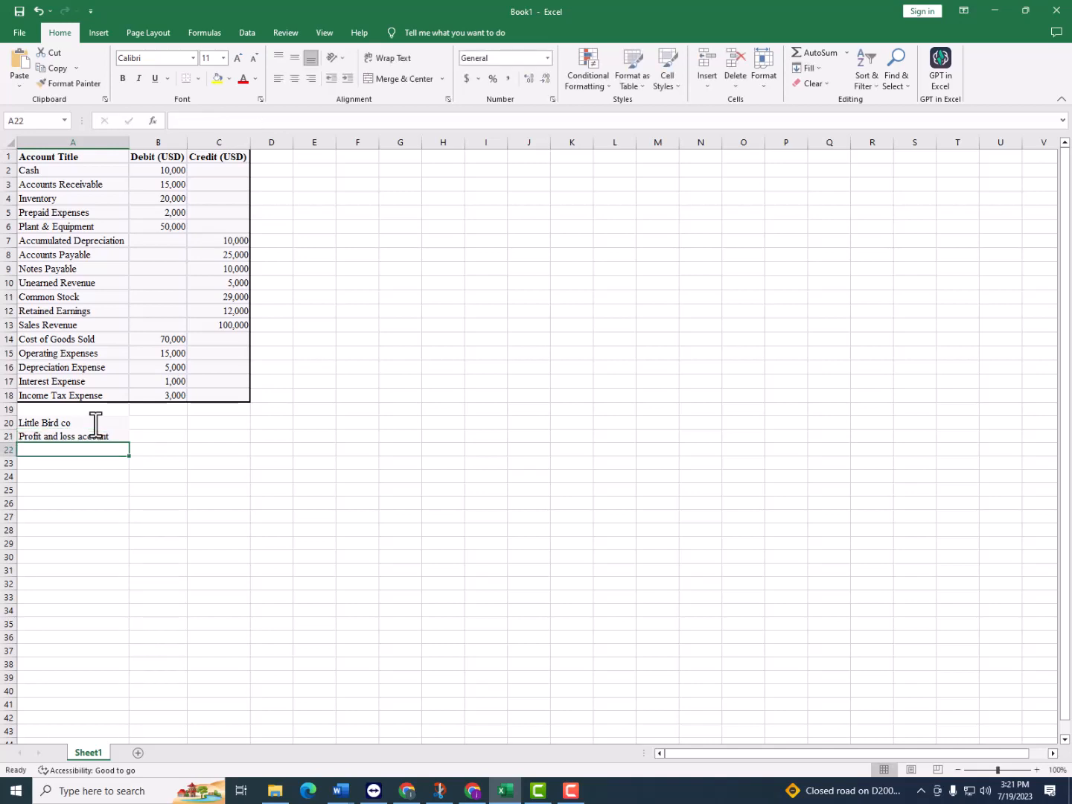
pyautogui.write('For the period ended Dec 31st')
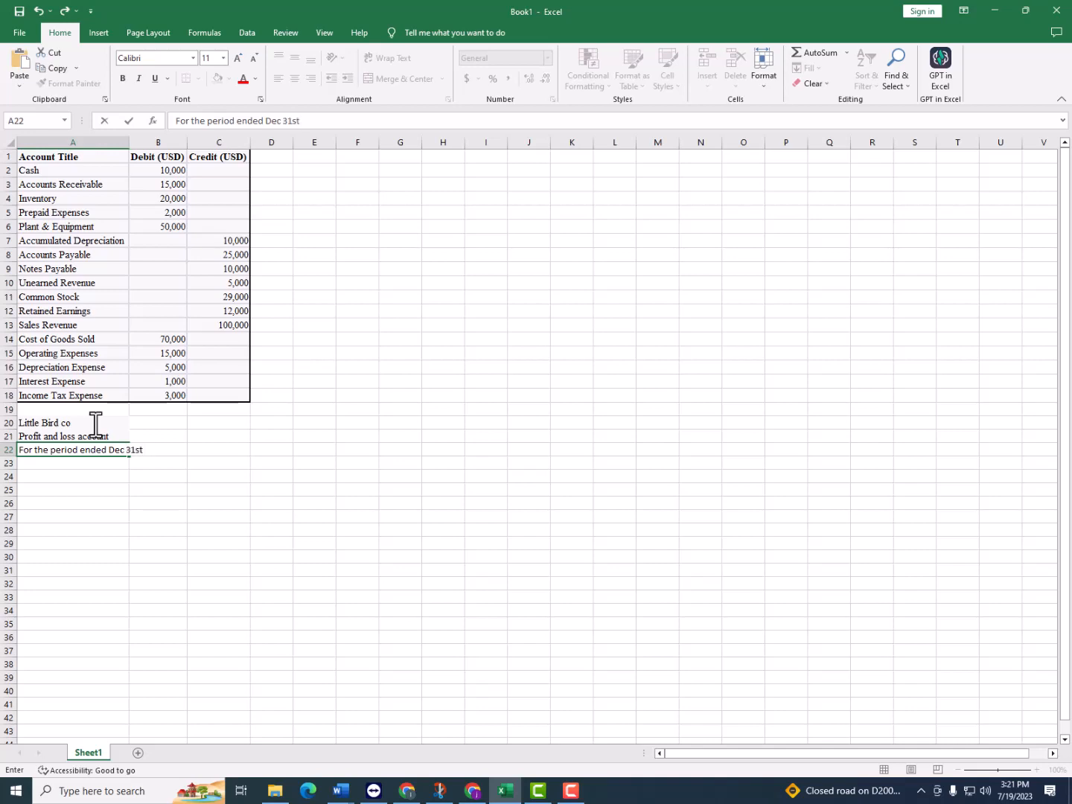
pyautogui.press('Return')
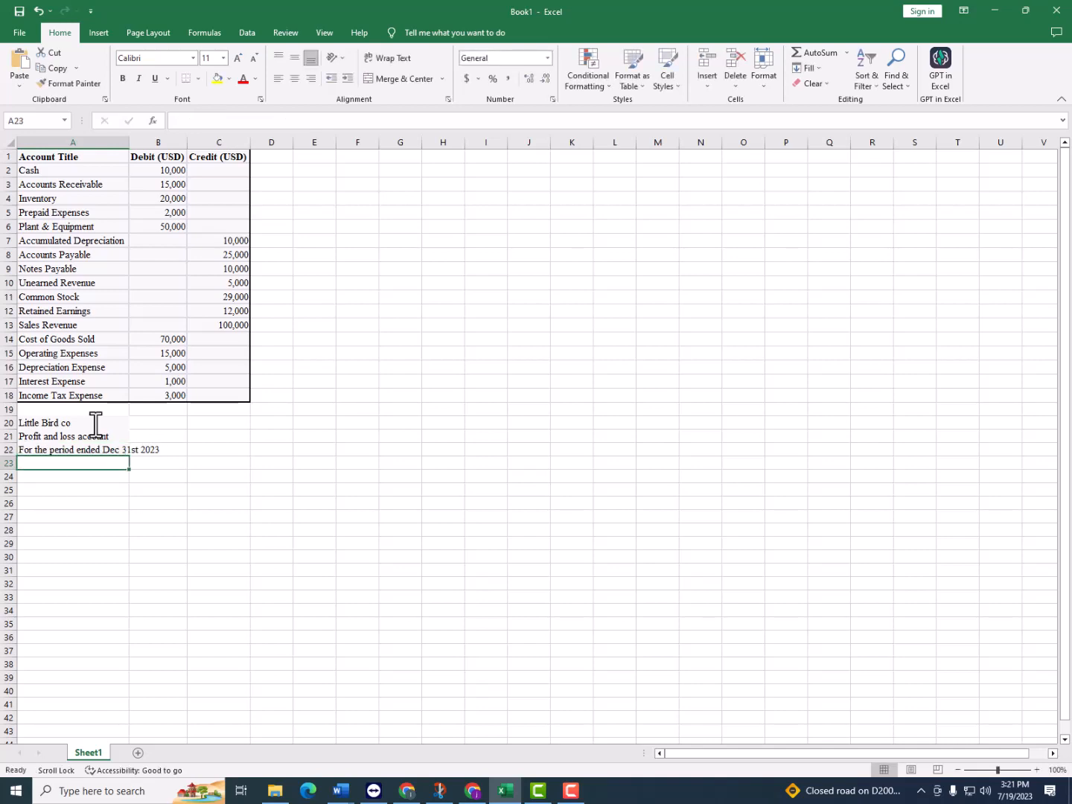
pyautogui.write('Sales revenue')
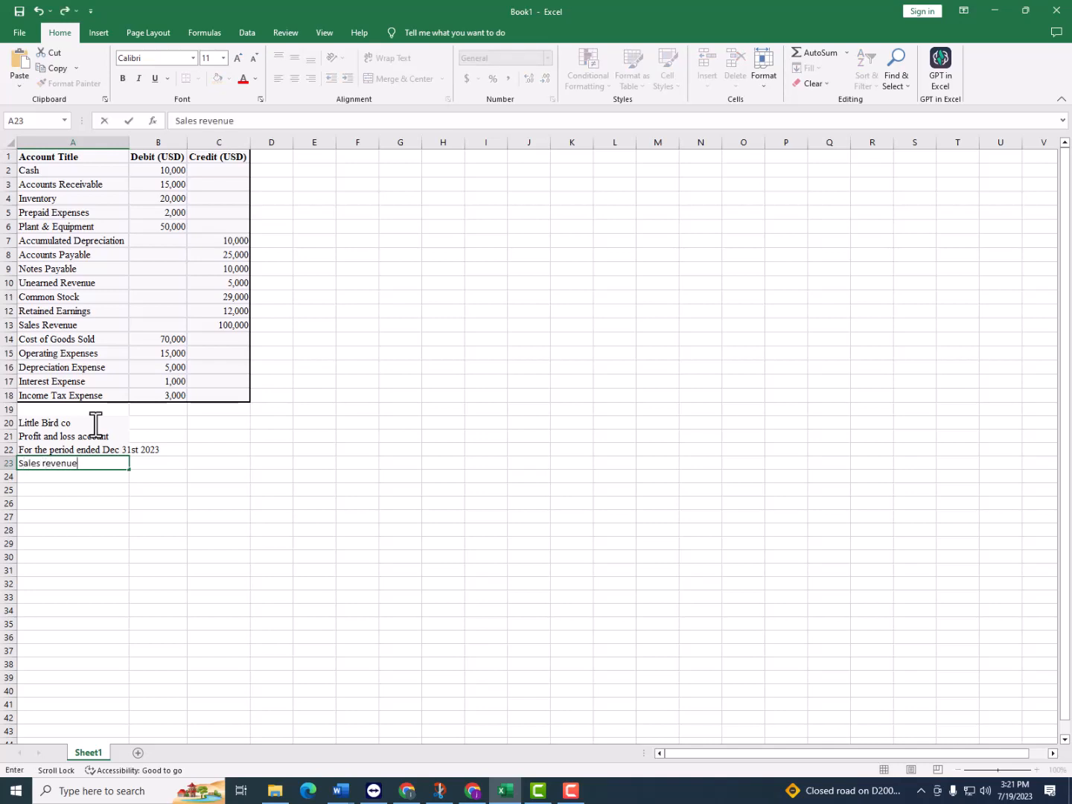
pyautogui.press('Tab')
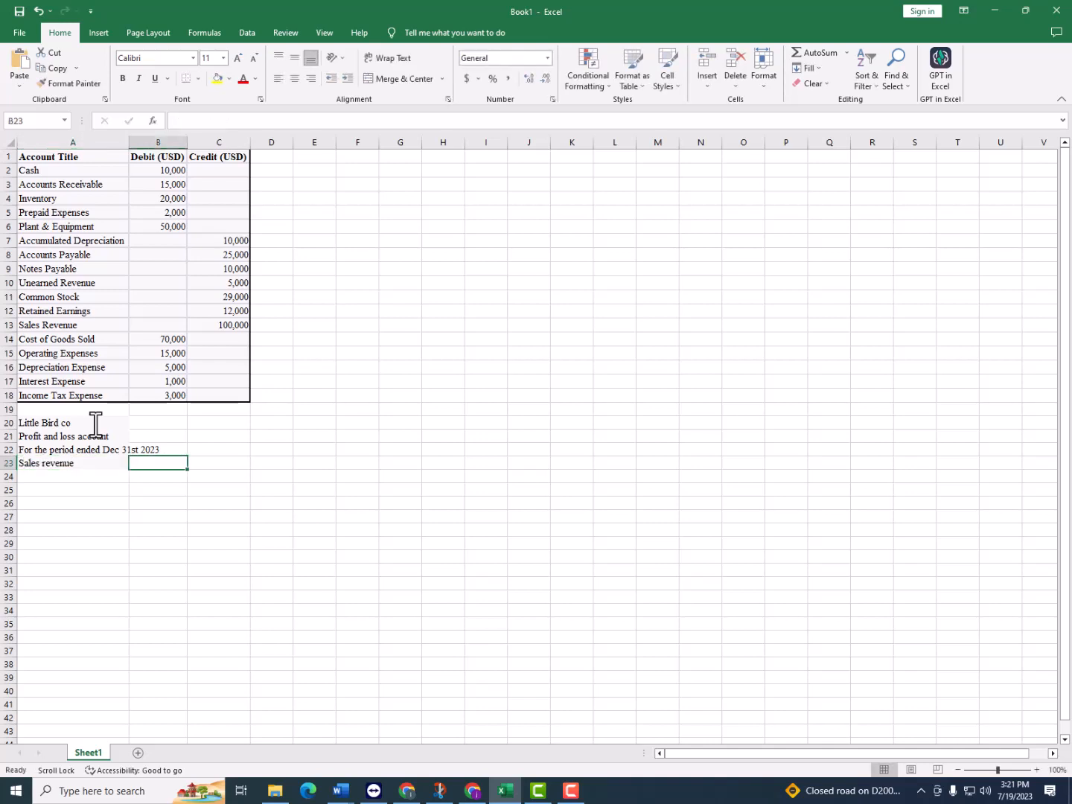
# Remove the background fill from cells A23:B33
pyautogui.click(73, 528)
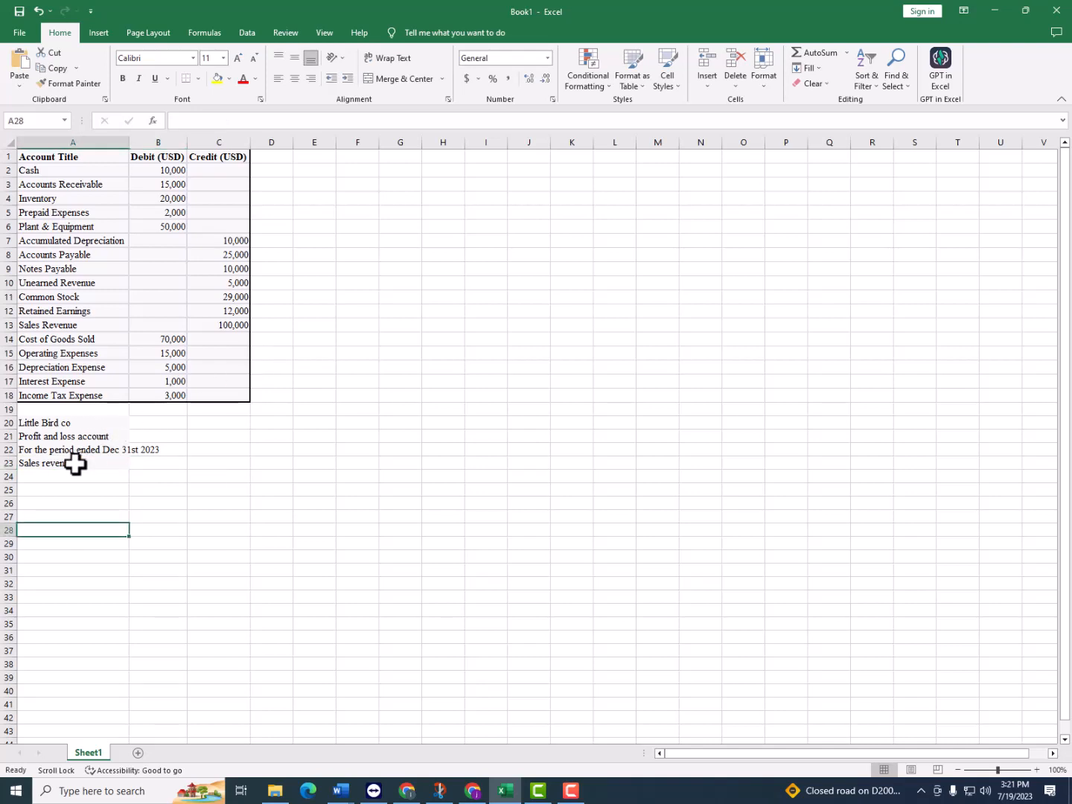
pyautogui.moveTo(75, 463); pyautogui.dragTo(171, 596)
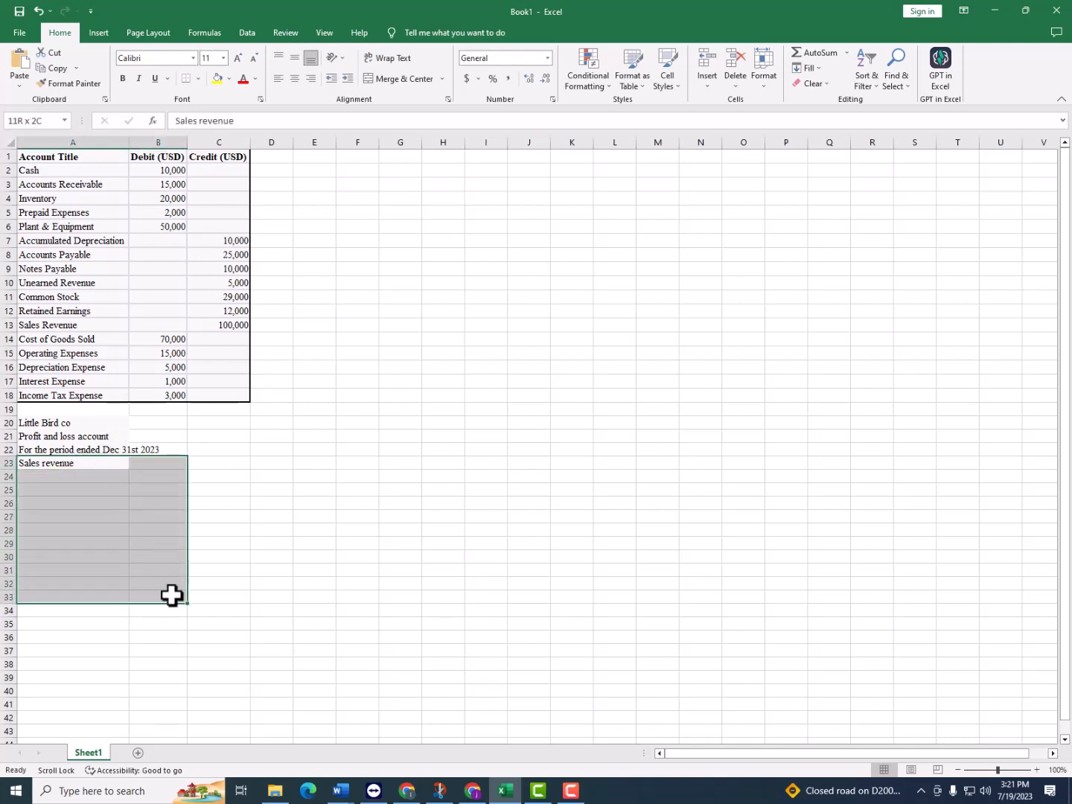
pyautogui.click(231, 78)
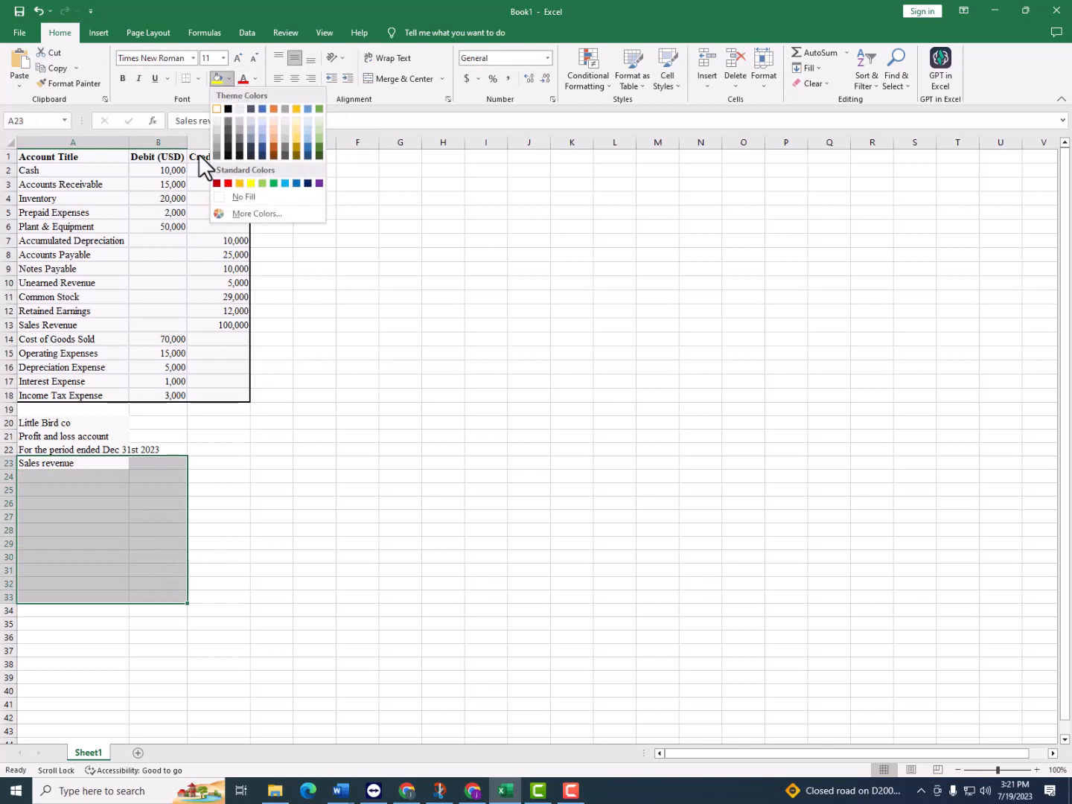
pyautogui.click(214, 197)
pyautogui.click(394, 558)
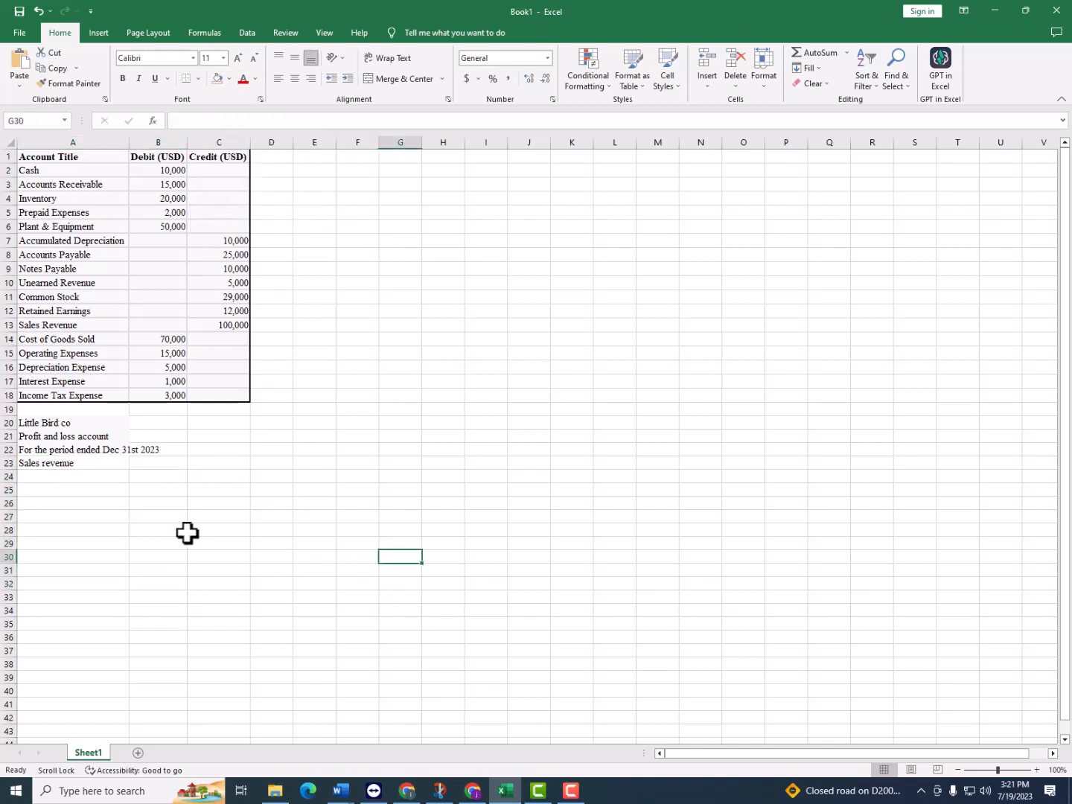
# Link the sales revenue amount in B23 to the trial balance's Sales Revenue credit in C13 with a formula
pyautogui.click(115, 472)
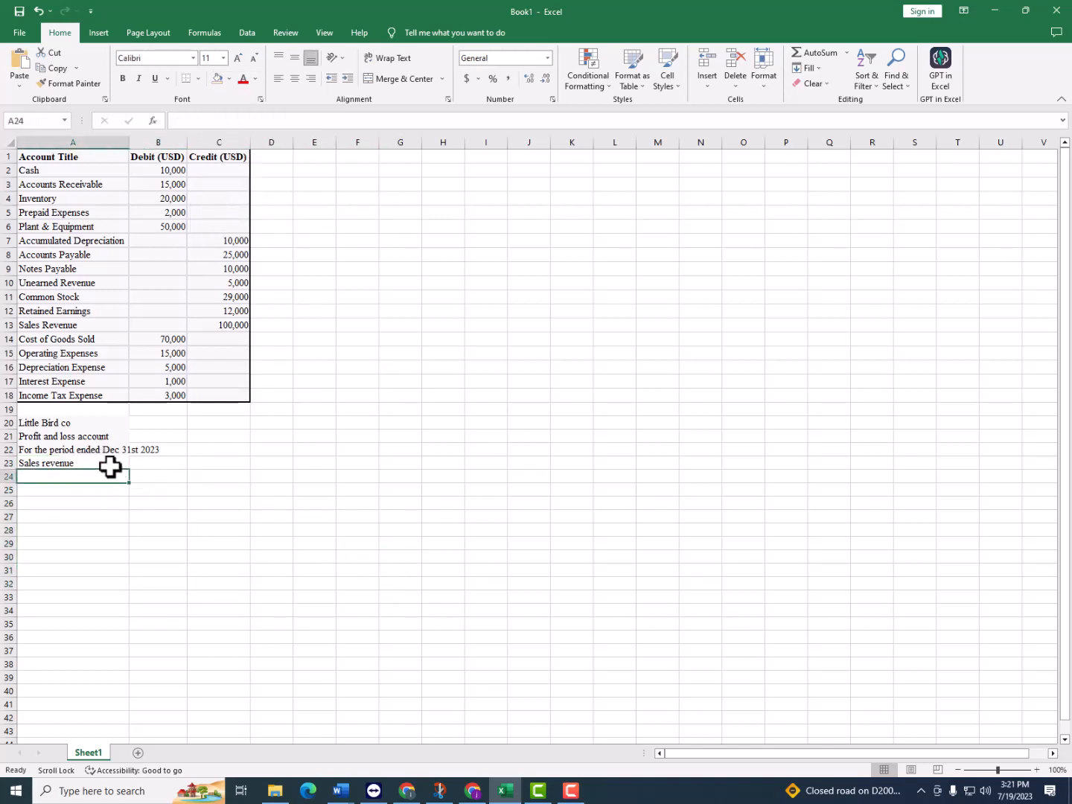
pyautogui.click(111, 467)
pyautogui.click(110, 477)
pyautogui.click(156, 462)
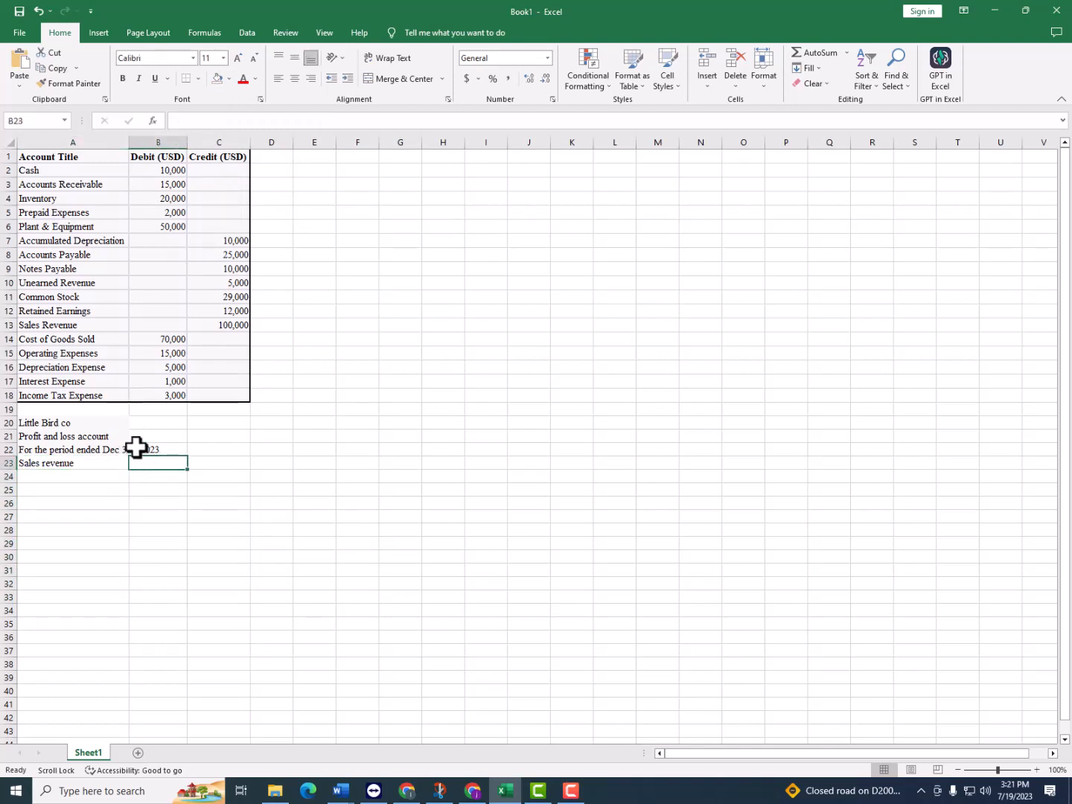
pyautogui.write('=')
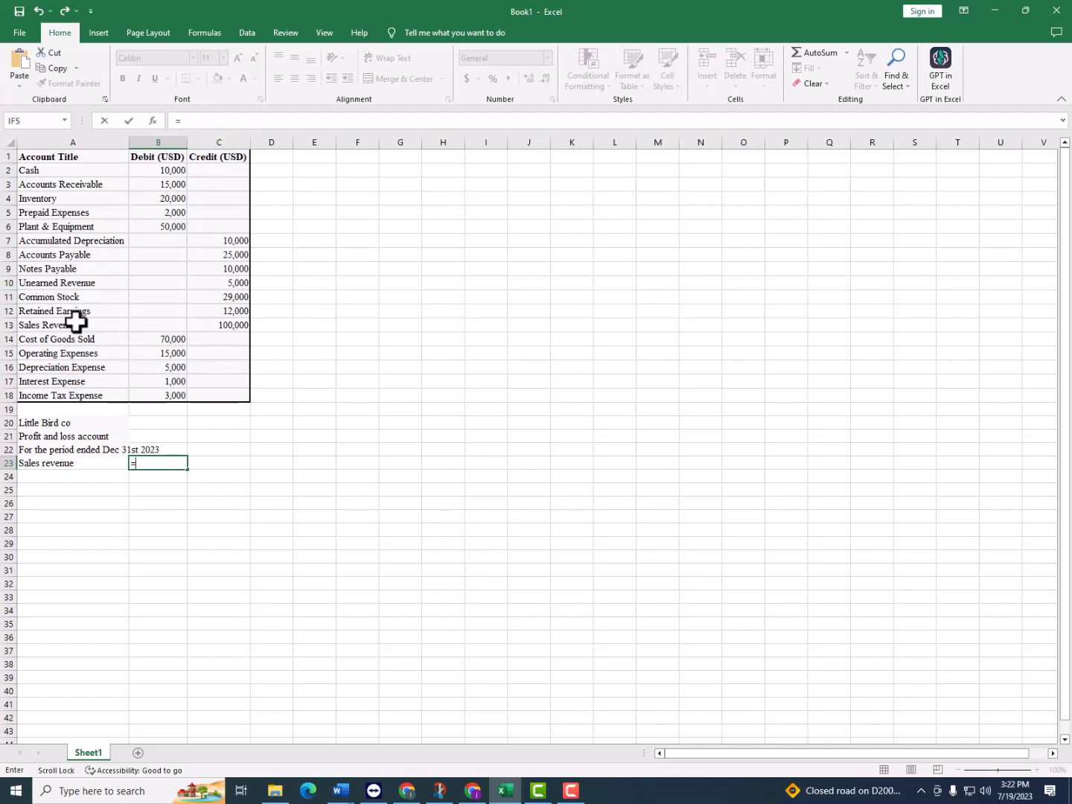
pyautogui.click(224, 326)
pyautogui.press('Return')
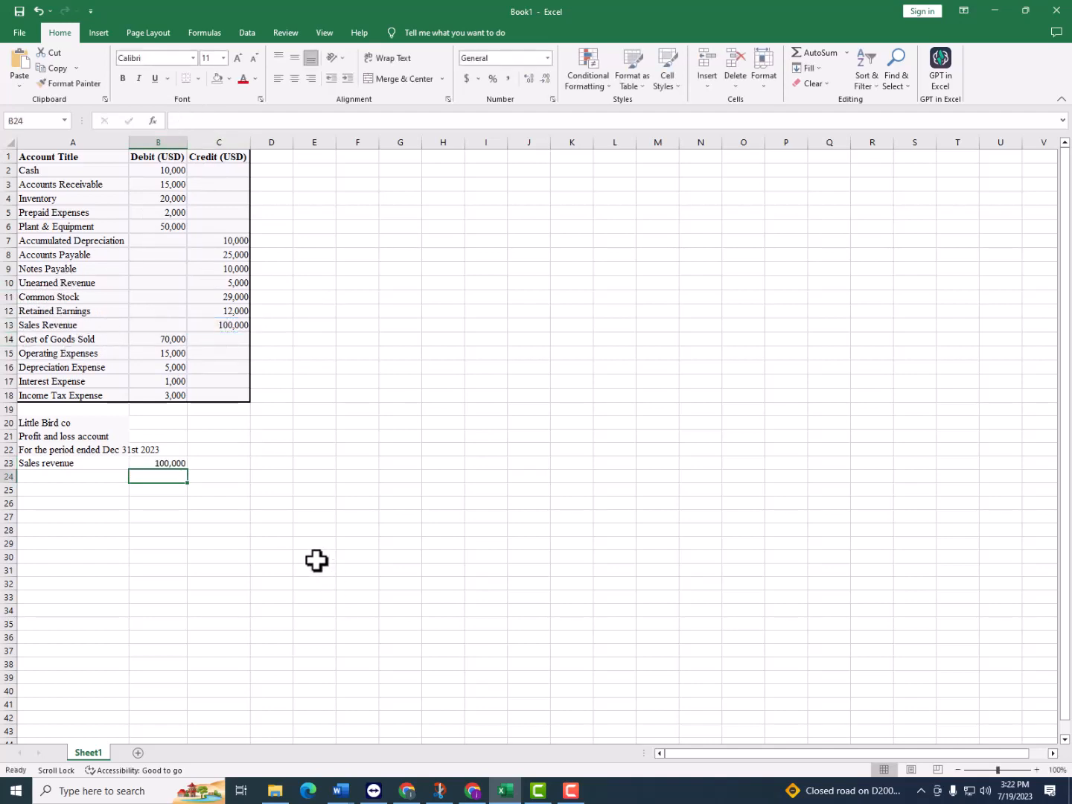
# Enter "less cost of goods sold" in A24 and link B24 to the negative of the trial balance's Cost of Goods Sold in B14
pyautogui.click(63, 475)
pyautogui.write('less cost of goods sold')
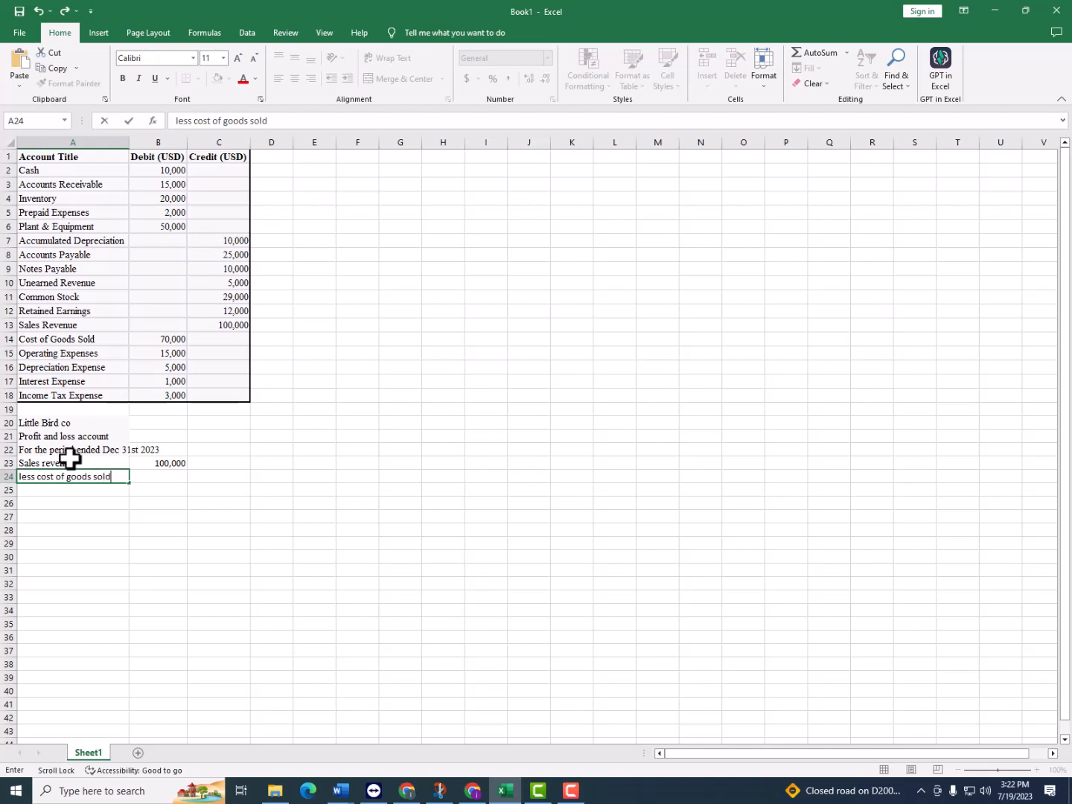
pyautogui.press('Return')
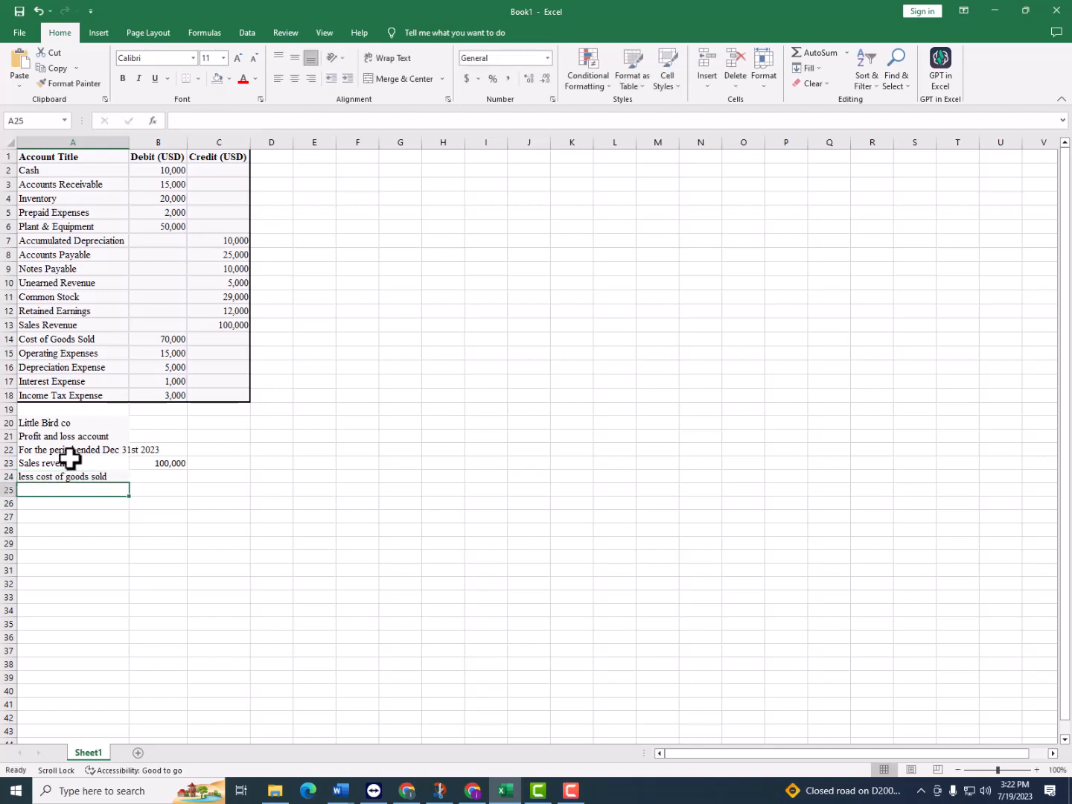
pyautogui.press('Right')
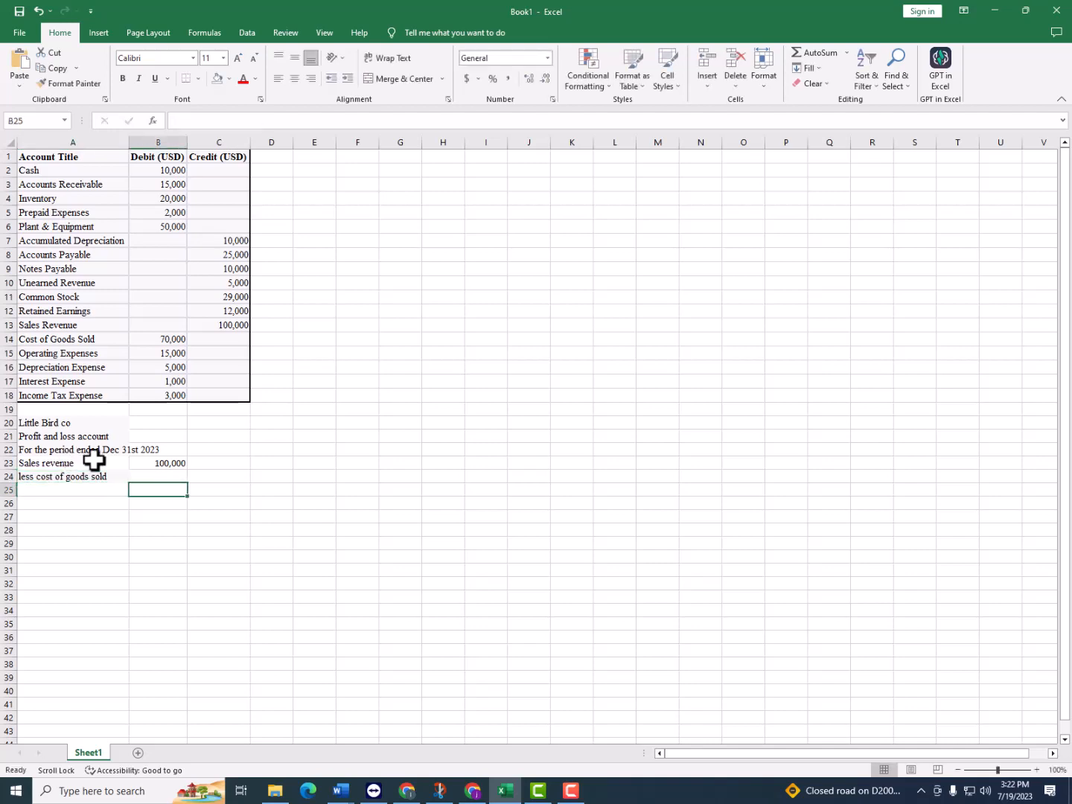
pyautogui.click(143, 477)
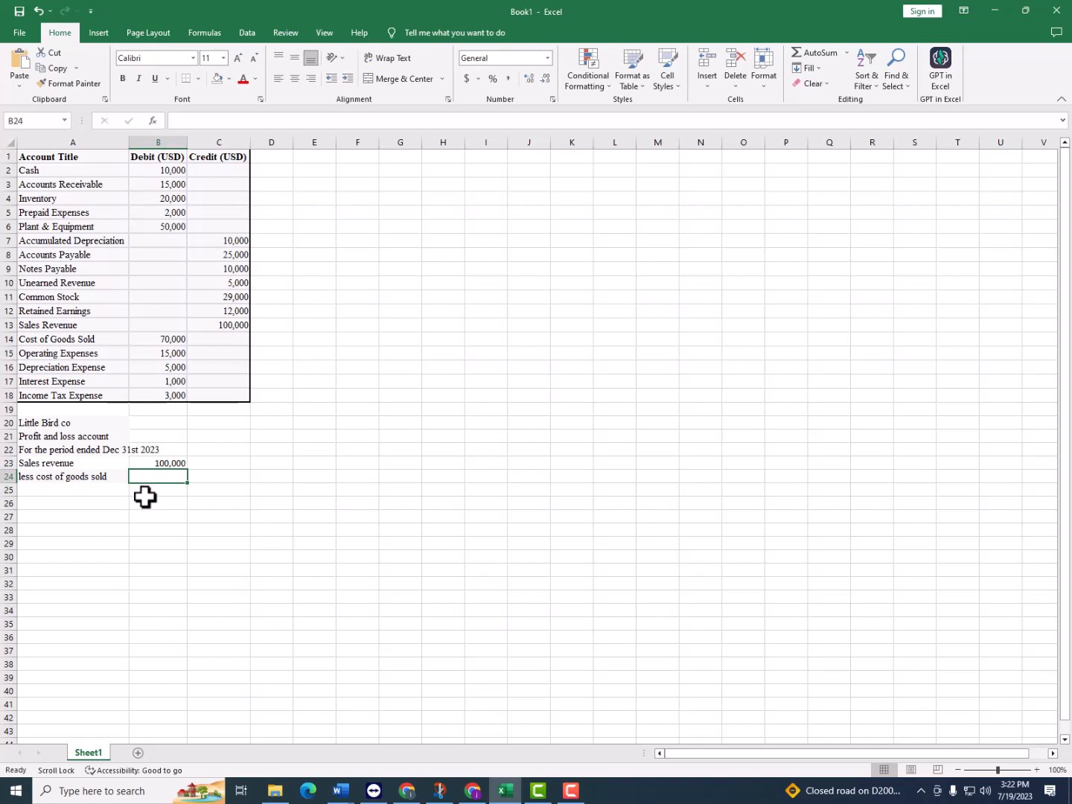
pyautogui.write('=')
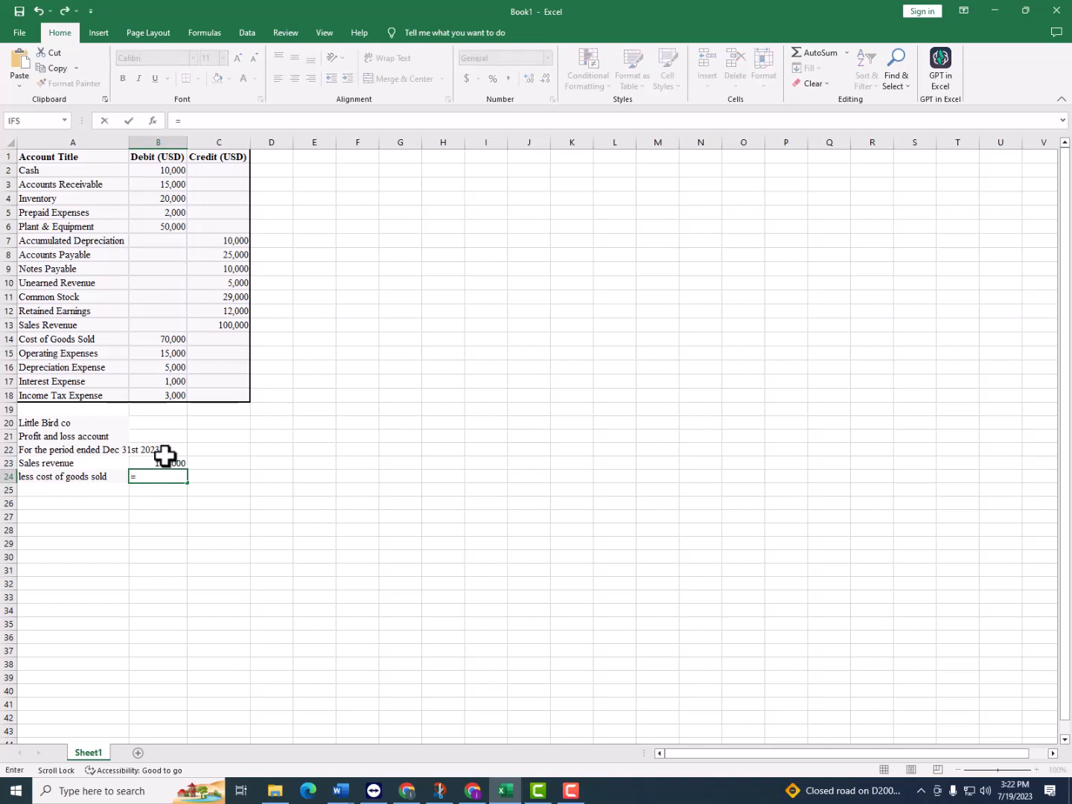
pyautogui.write('-')
pyautogui.click(172, 338)
pyautogui.press('Return')
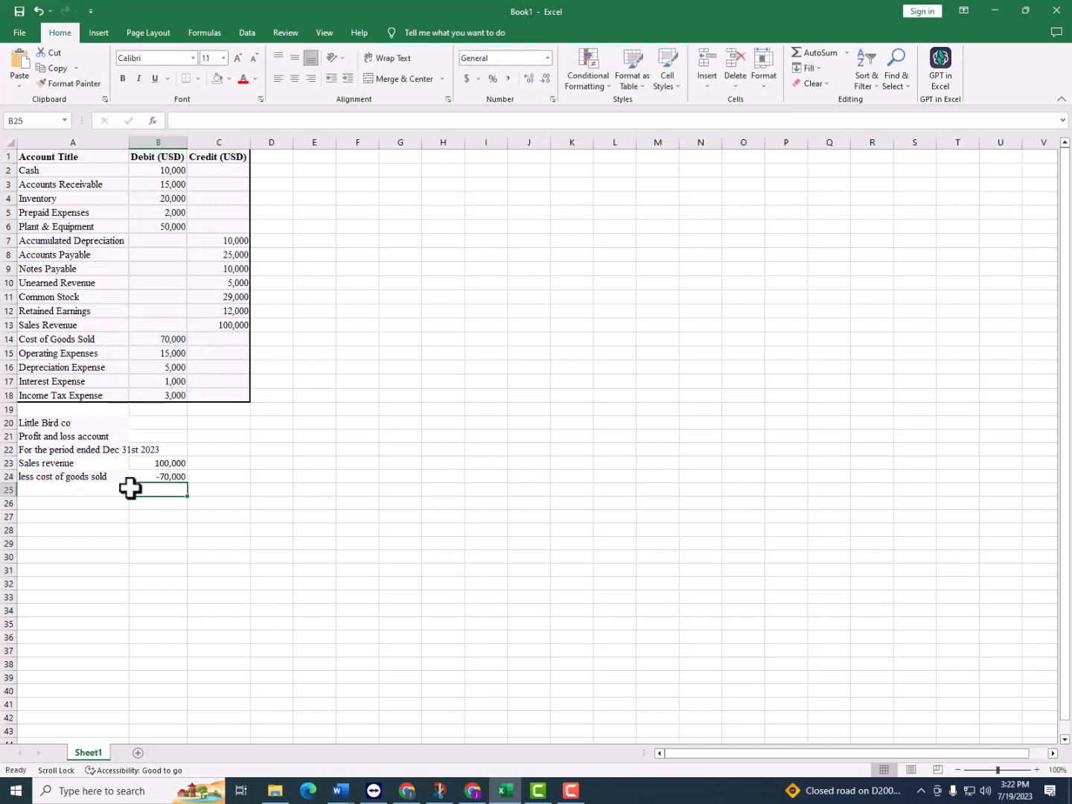
# Apply the dollar accounting format without decimals to cells B23:B35
pyautogui.click(164, 474)
pyautogui.moveTo(168, 461); pyautogui.dragTo(163, 625)
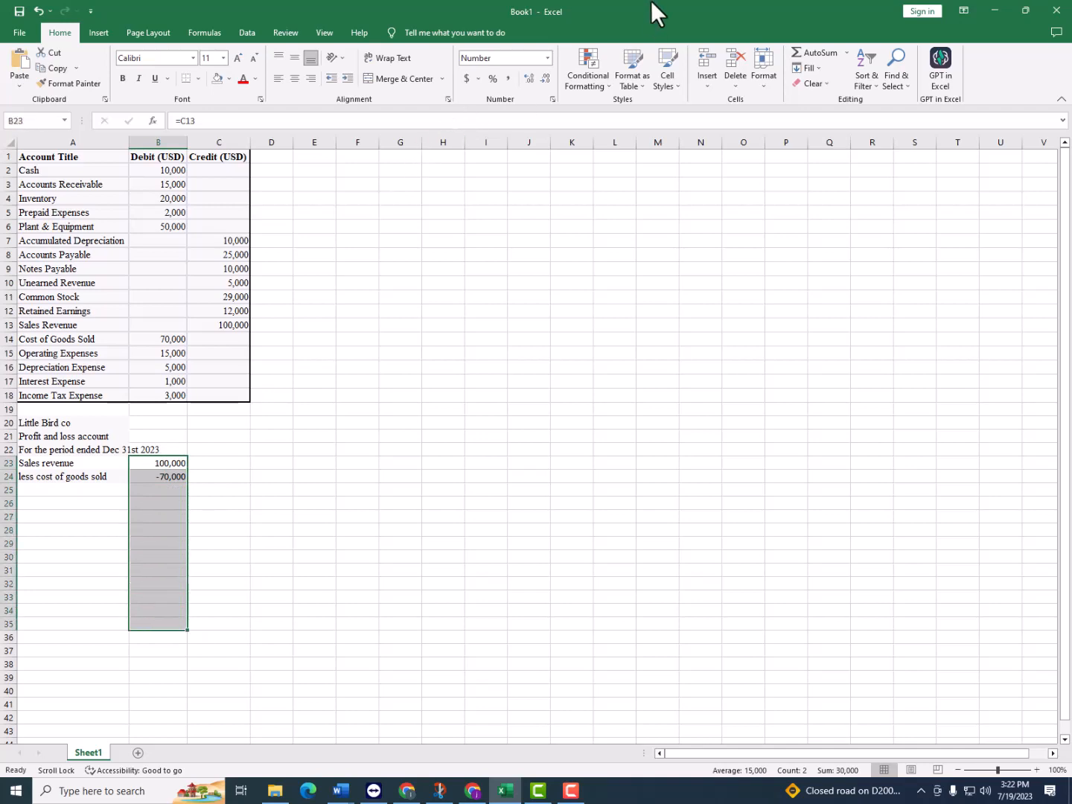
pyautogui.click(468, 75)
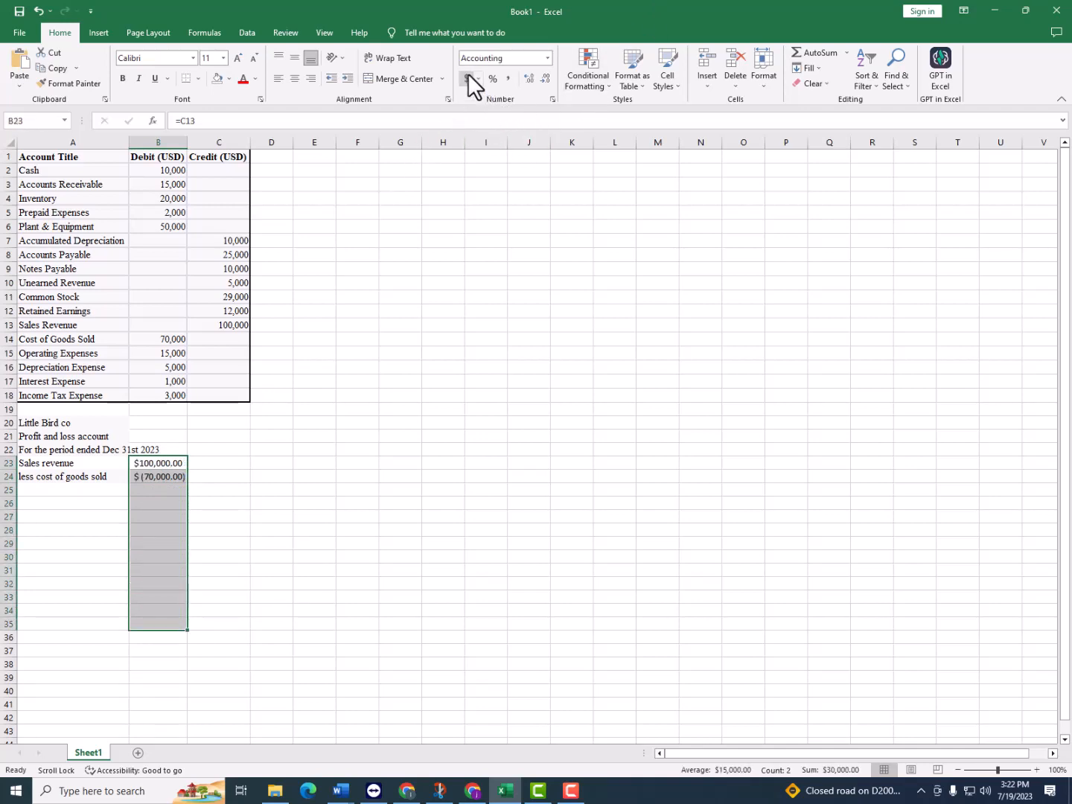
pyautogui.click(544, 78)
pyautogui.click(544, 78)
pyautogui.click(272, 435)
pyautogui.click(74, 487)
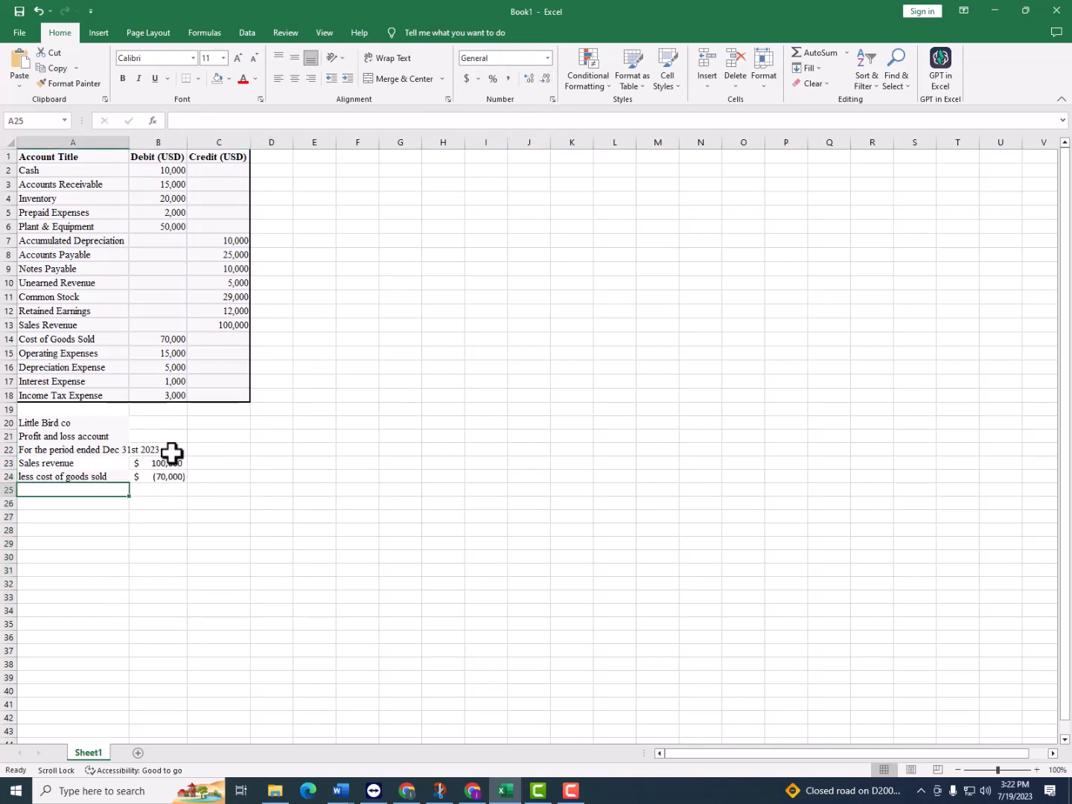
# Format cells B23:B37 in comma style without decimals or a currency symbol
pyautogui.moveTo(173, 462); pyautogui.dragTo(156, 646)
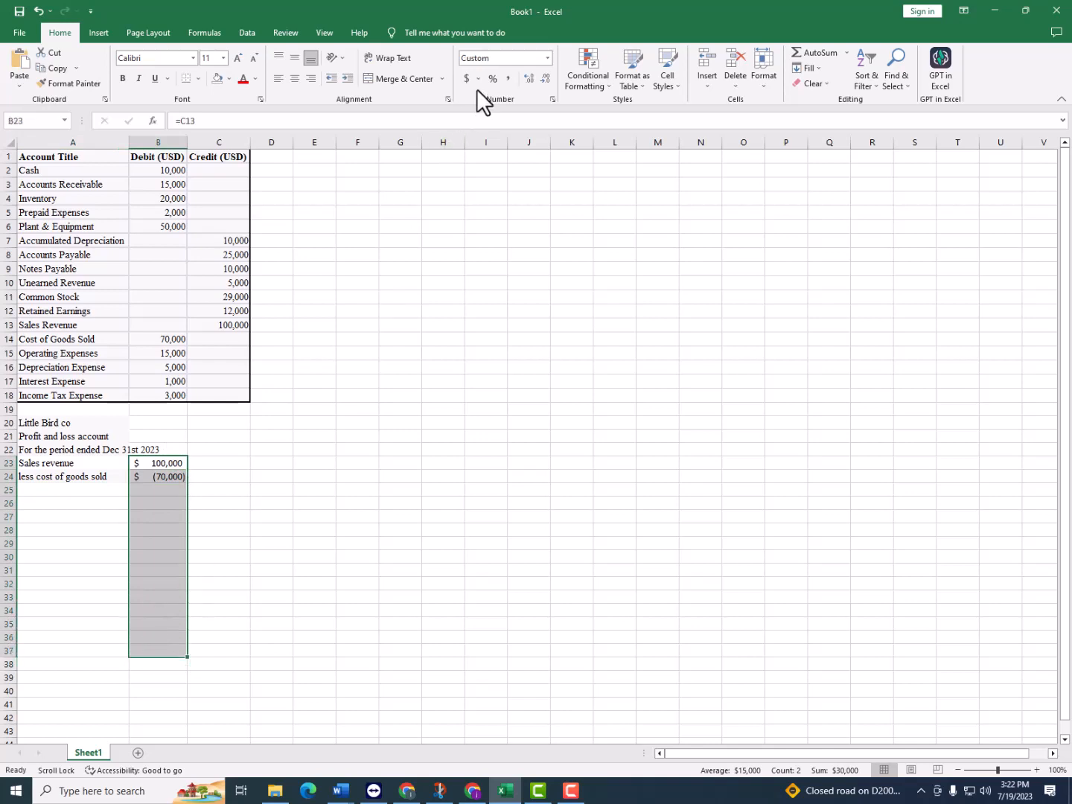
pyautogui.click(546, 58)
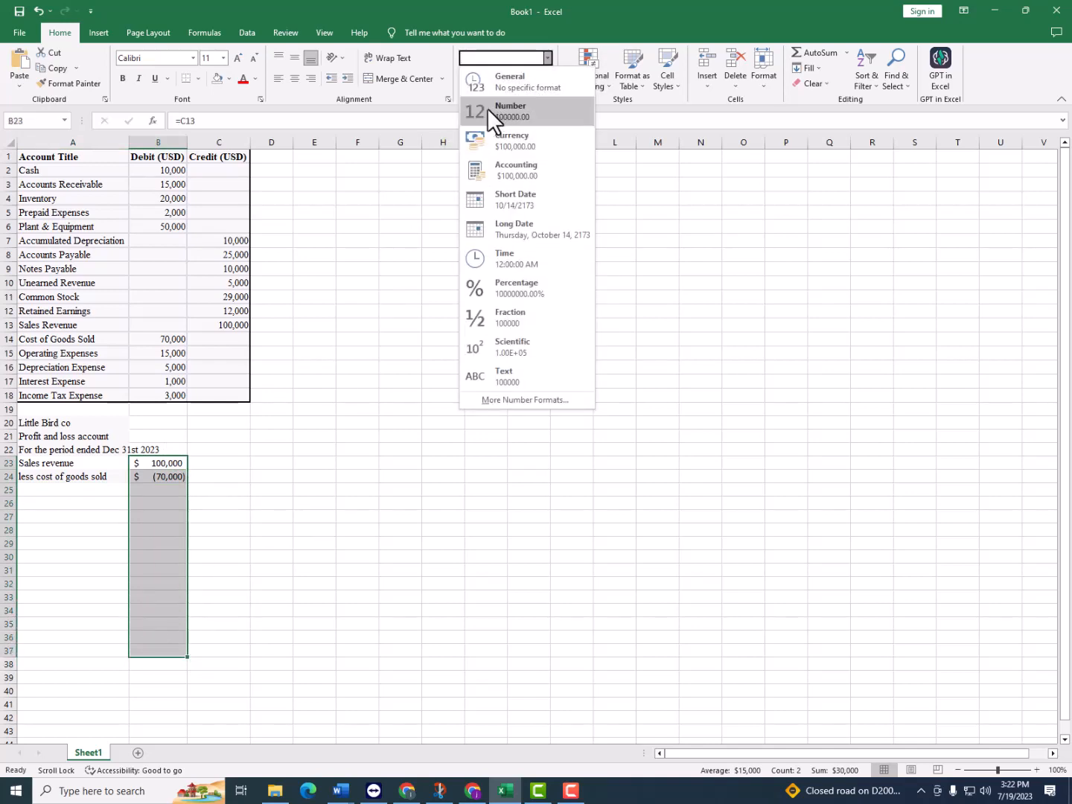
pyautogui.click(432, 102)
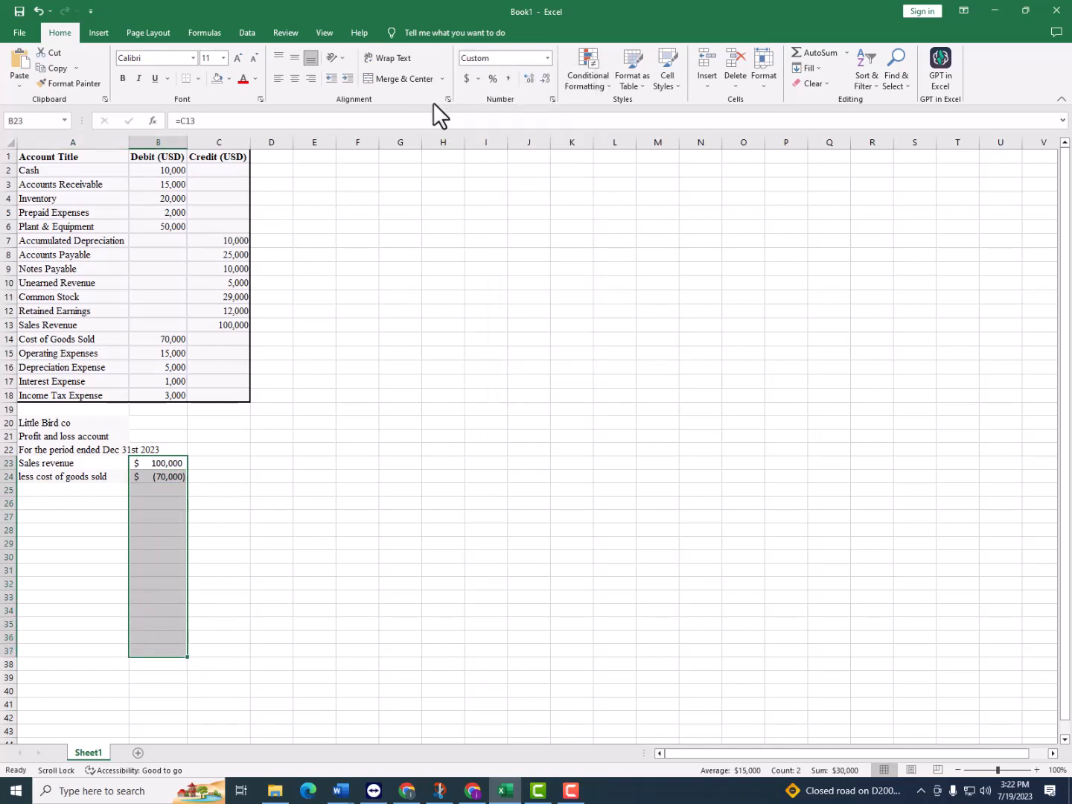
pyautogui.click(508, 80)
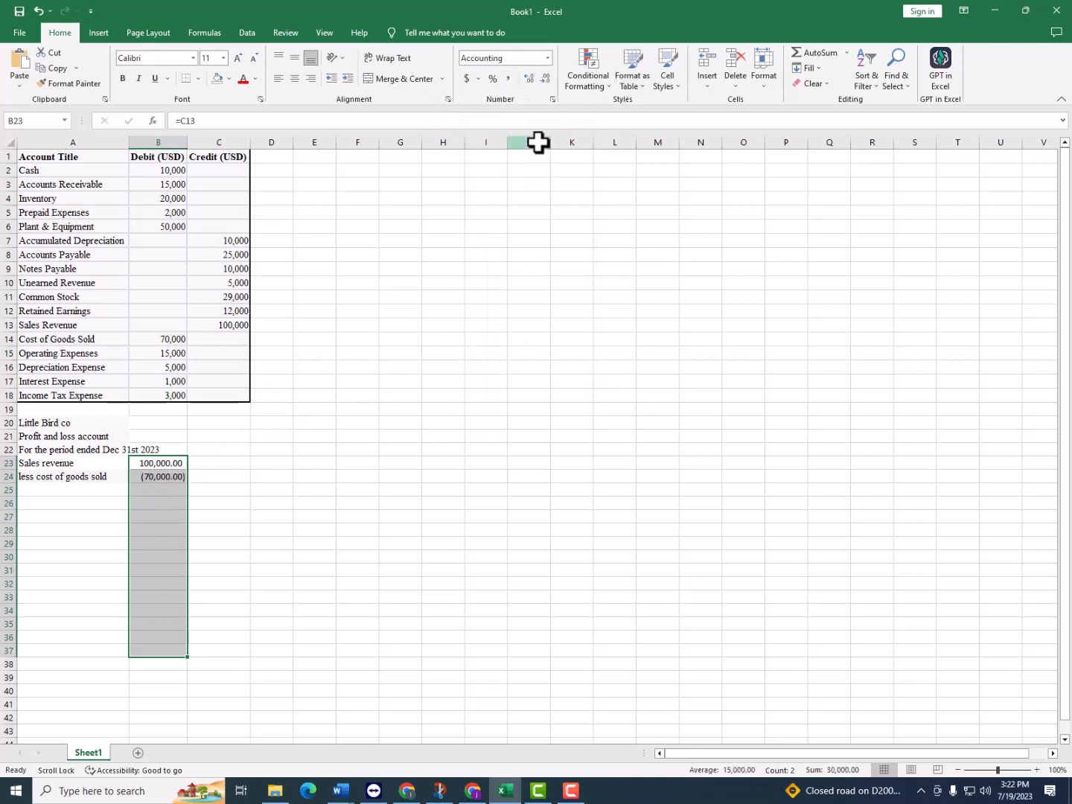
pyautogui.click(546, 78)
pyautogui.click(546, 78)
pyautogui.click(104, 492)
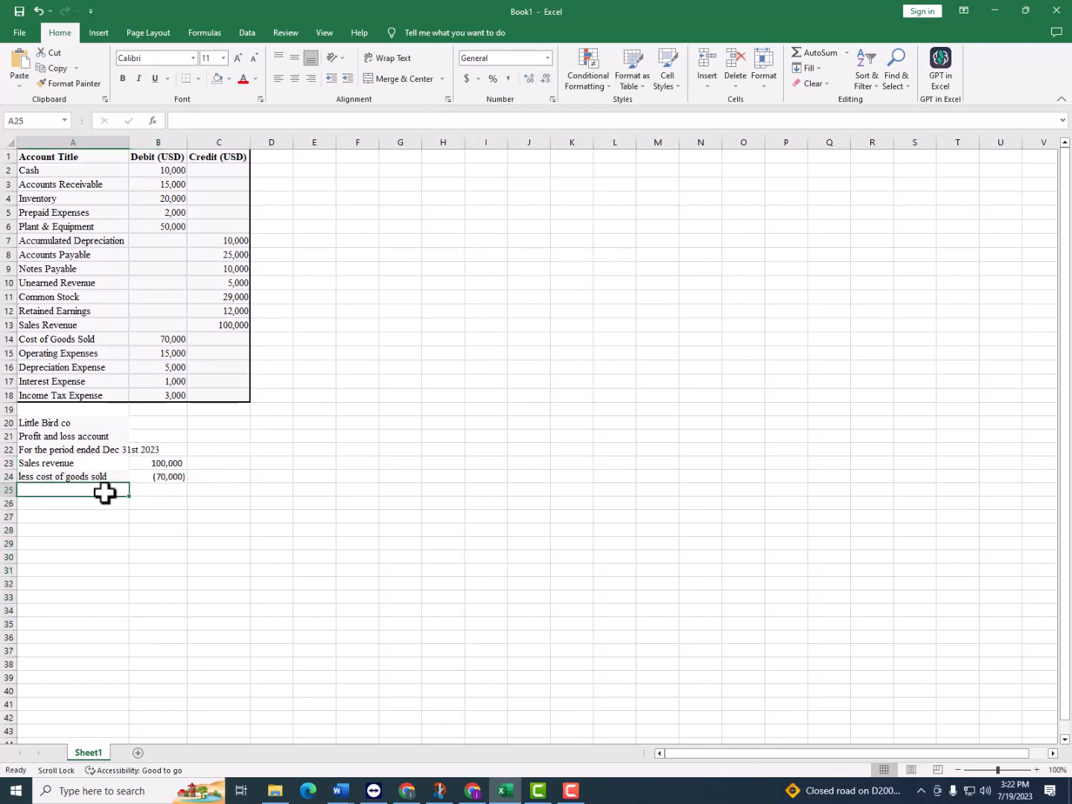
# Remove the background fill from cells A23:A29
pyautogui.moveTo(112, 462); pyautogui.dragTo(80, 548)
pyautogui.click(229, 78)
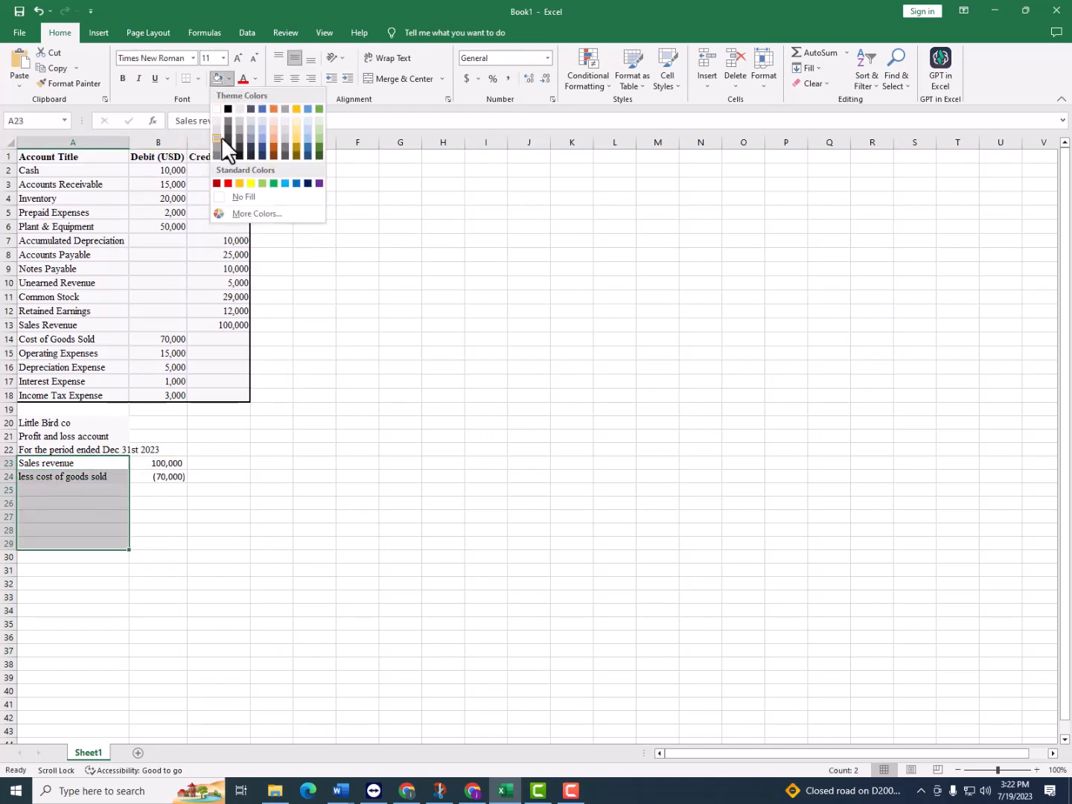
pyautogui.click(221, 201)
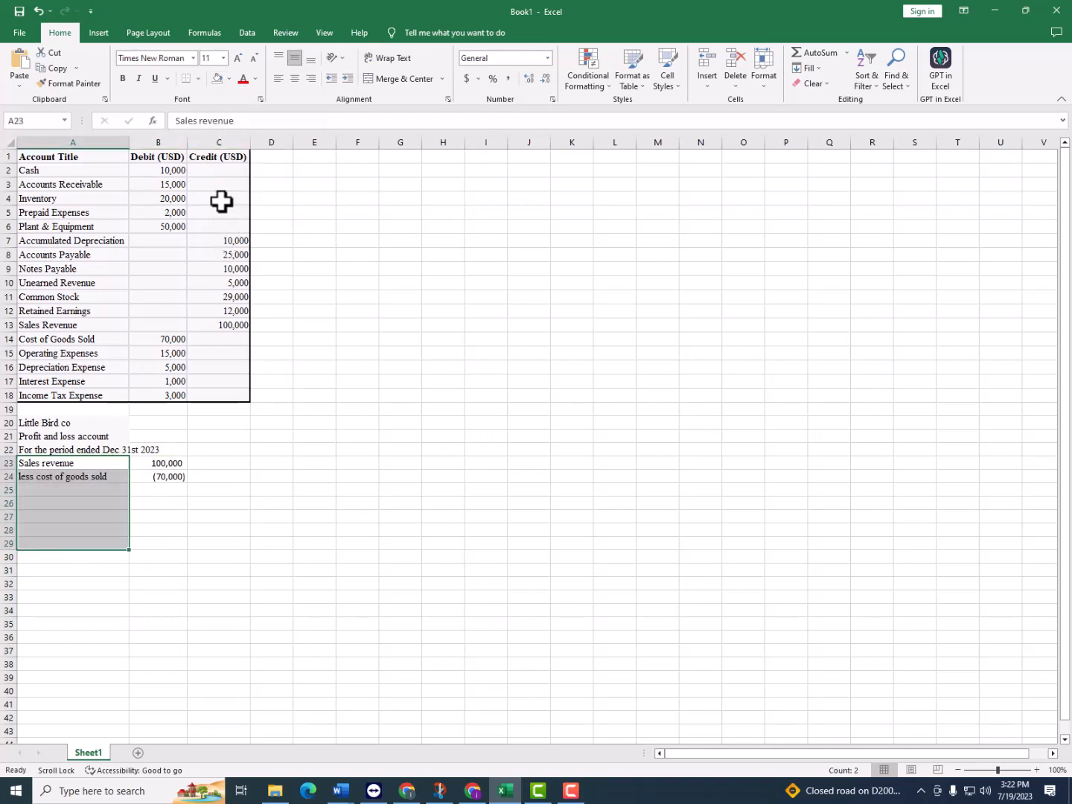
pyautogui.click(195, 500)
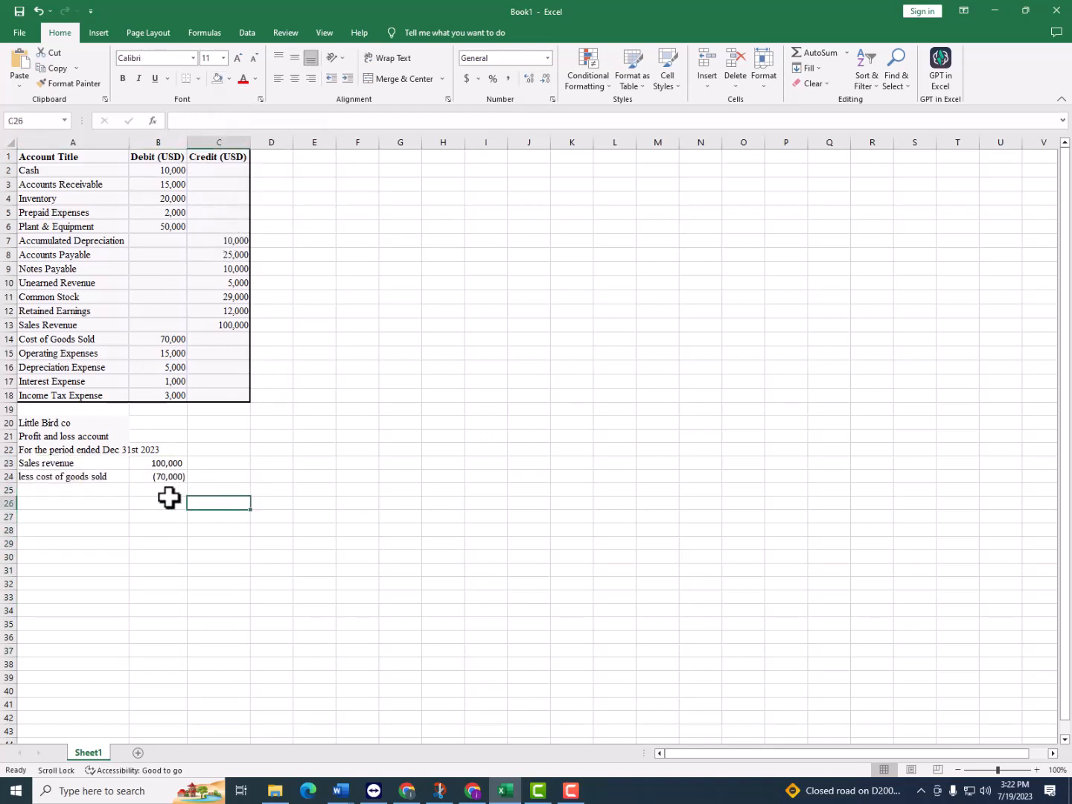
# Enter "Gross profit" in A25 and calculate it in B25 with the formula =B23+B24
pyautogui.click(104, 486)
pyautogui.write('Gross')
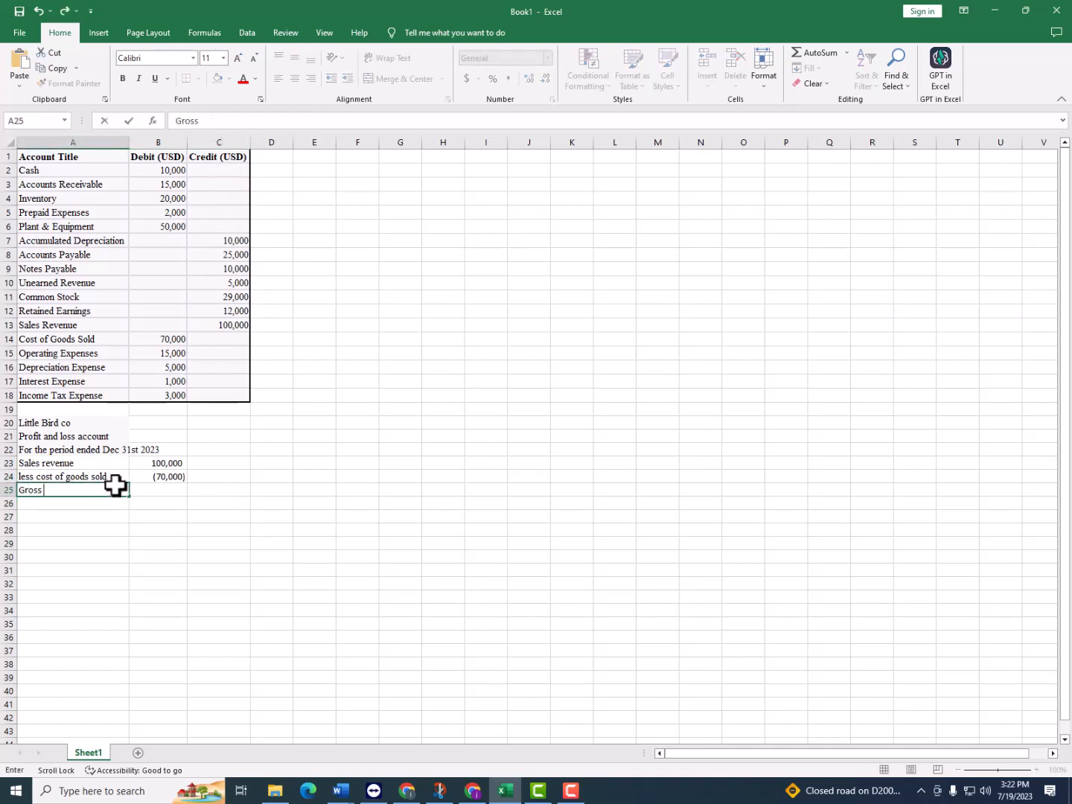
pyautogui.write(' profit')
pyautogui.press('Tab')
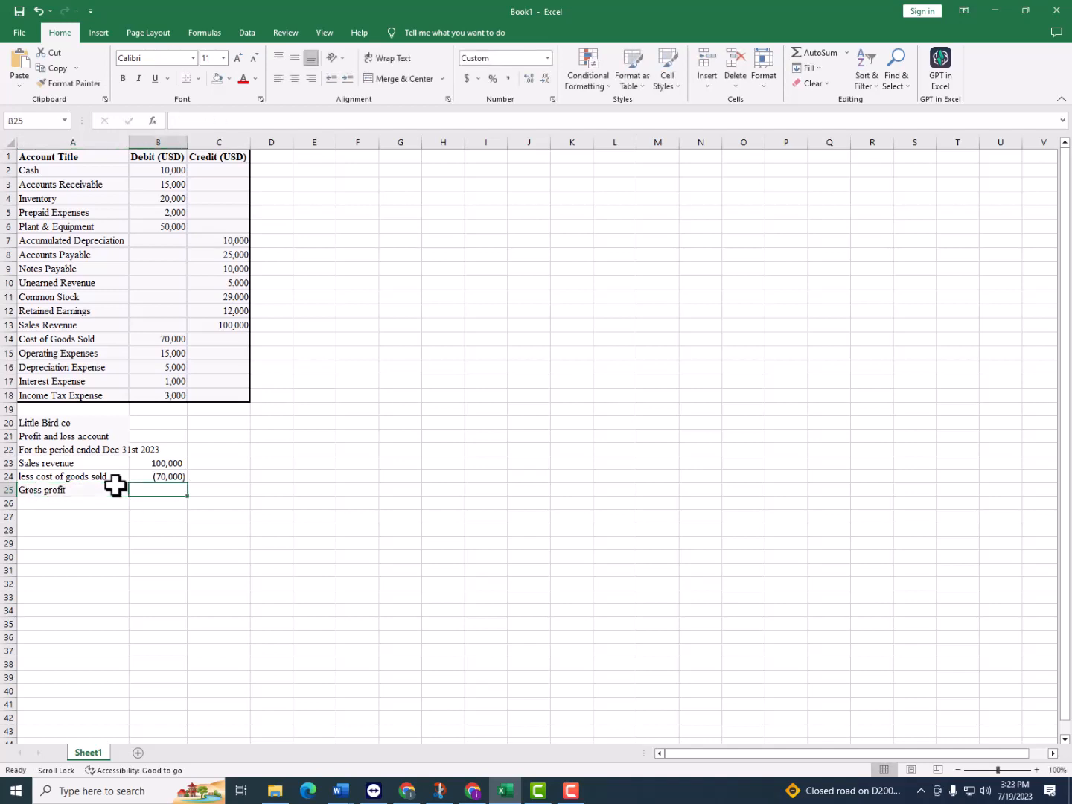
pyautogui.write('=')
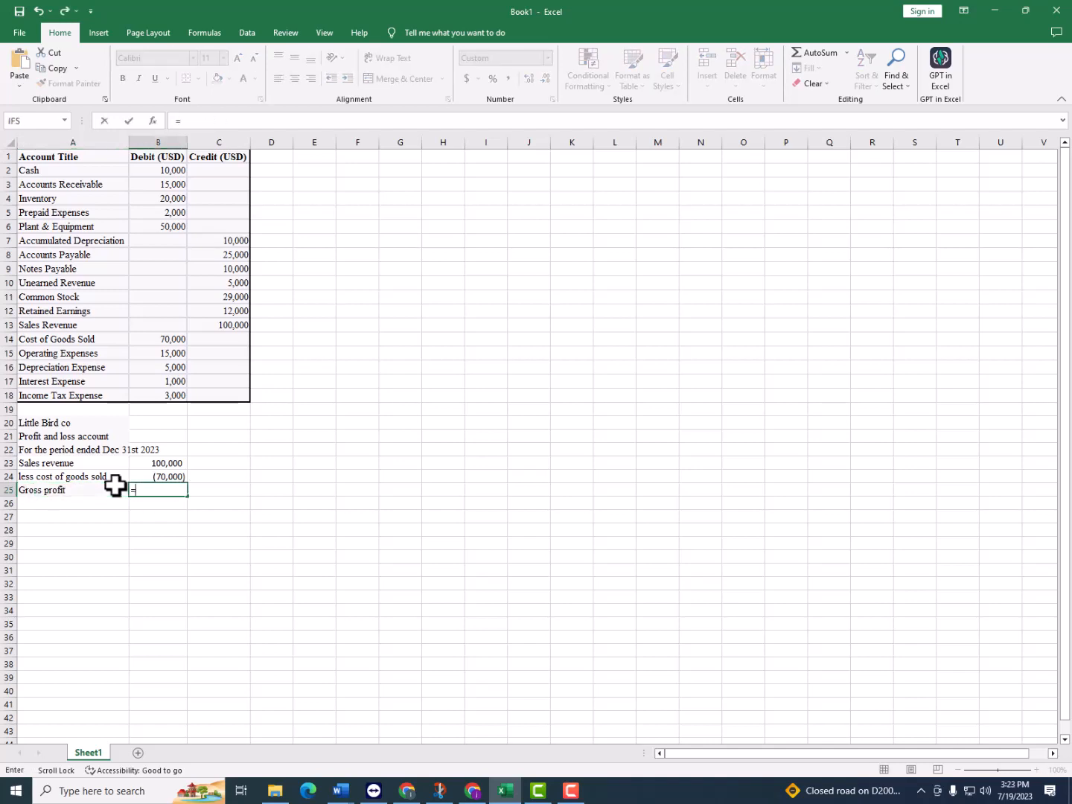
pyautogui.click(160, 463)
pyautogui.write('+')
pyautogui.click(160, 476)
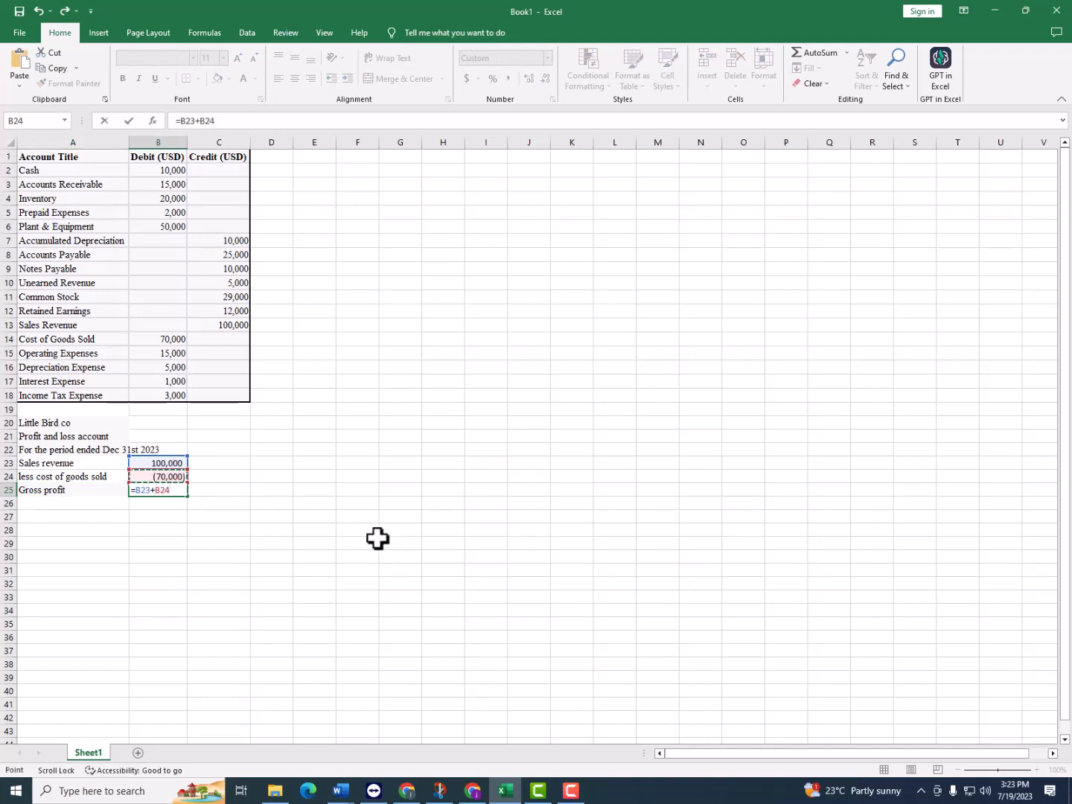
pyautogui.press('Return')
# Add a top border to the gross profit amount in B25
pyautogui.click(170, 485)
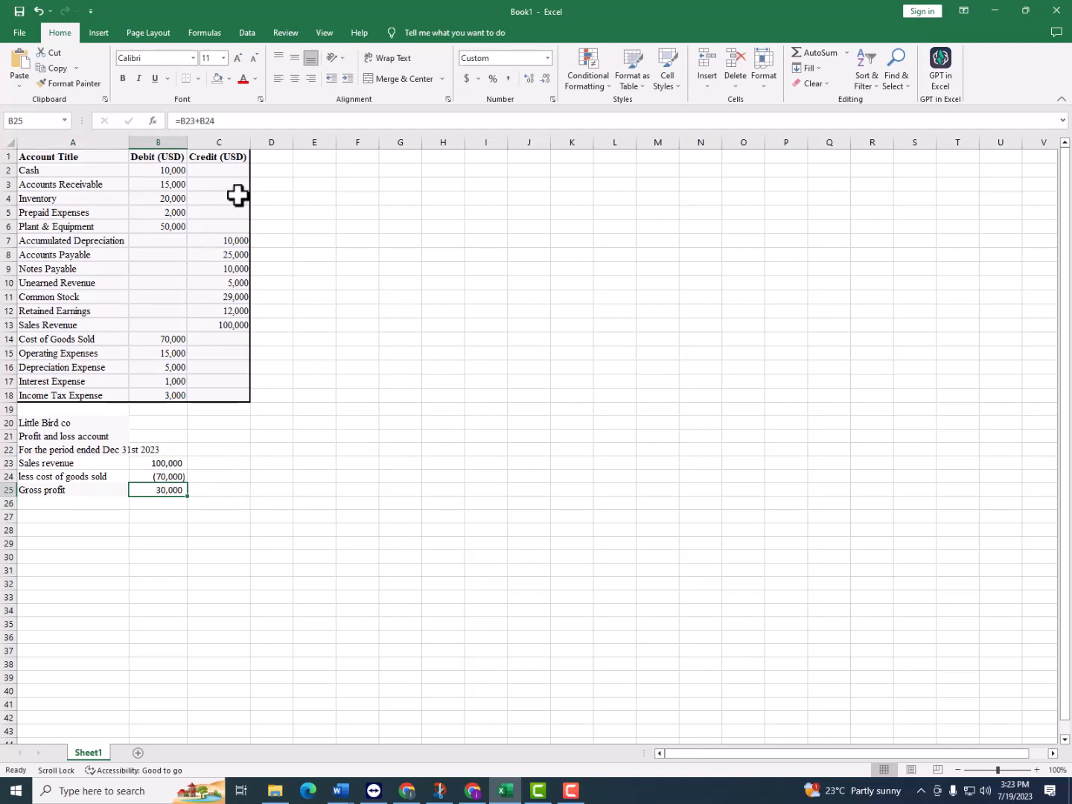
pyautogui.click(199, 81)
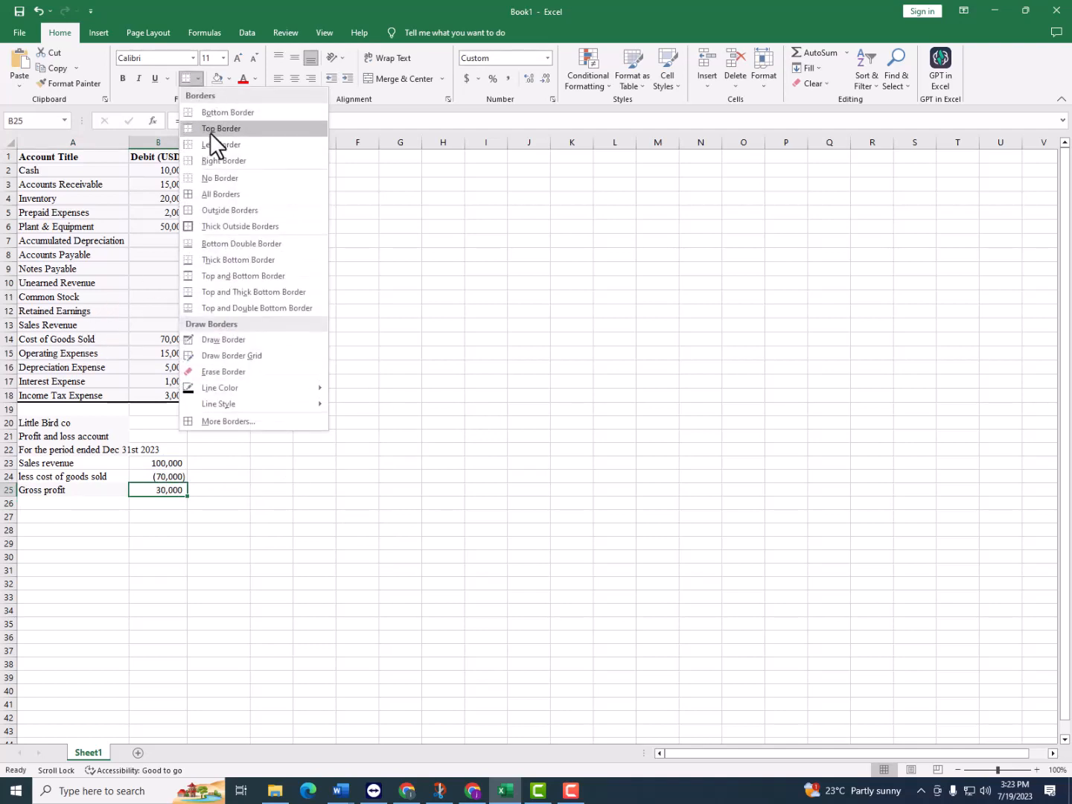
pyautogui.click(209, 131)
pyautogui.click(211, 547)
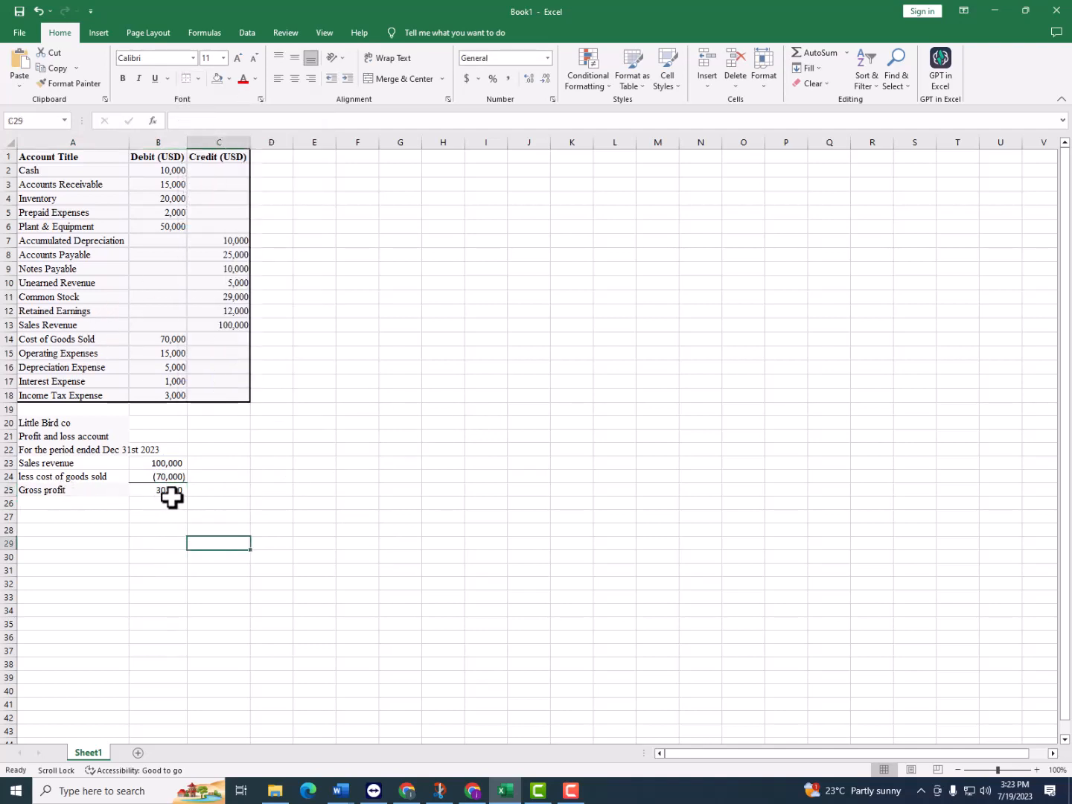
# Enter "Less operating expenses" in A26 and link B26 to the negative of the trial balance's Operating Expenses with =-B15
pyautogui.click(83, 505)
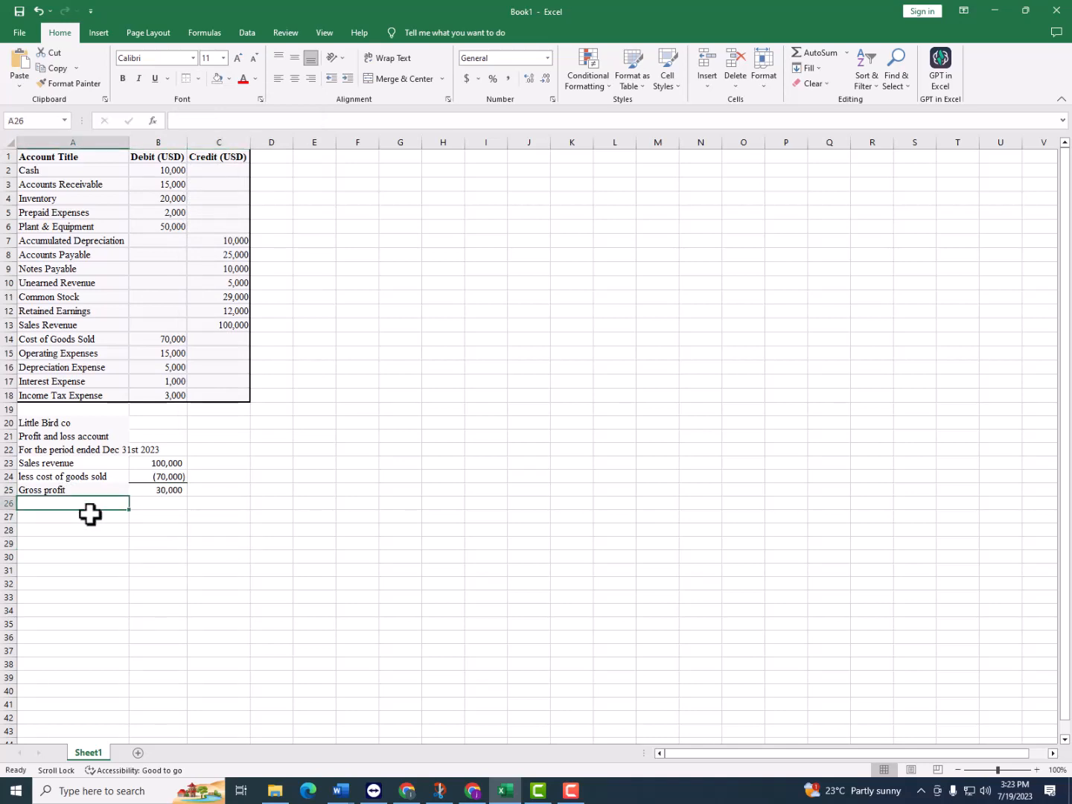
pyautogui.write('Less cost of goods sold')
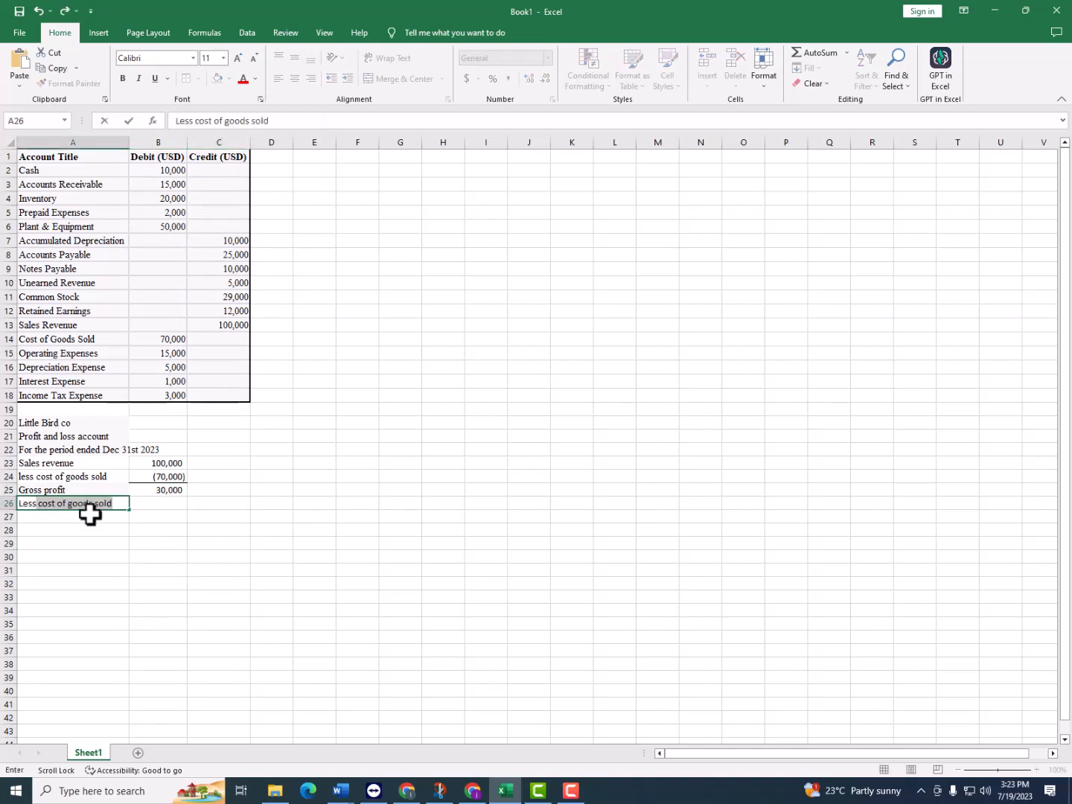
pyautogui.write('operating expenses')
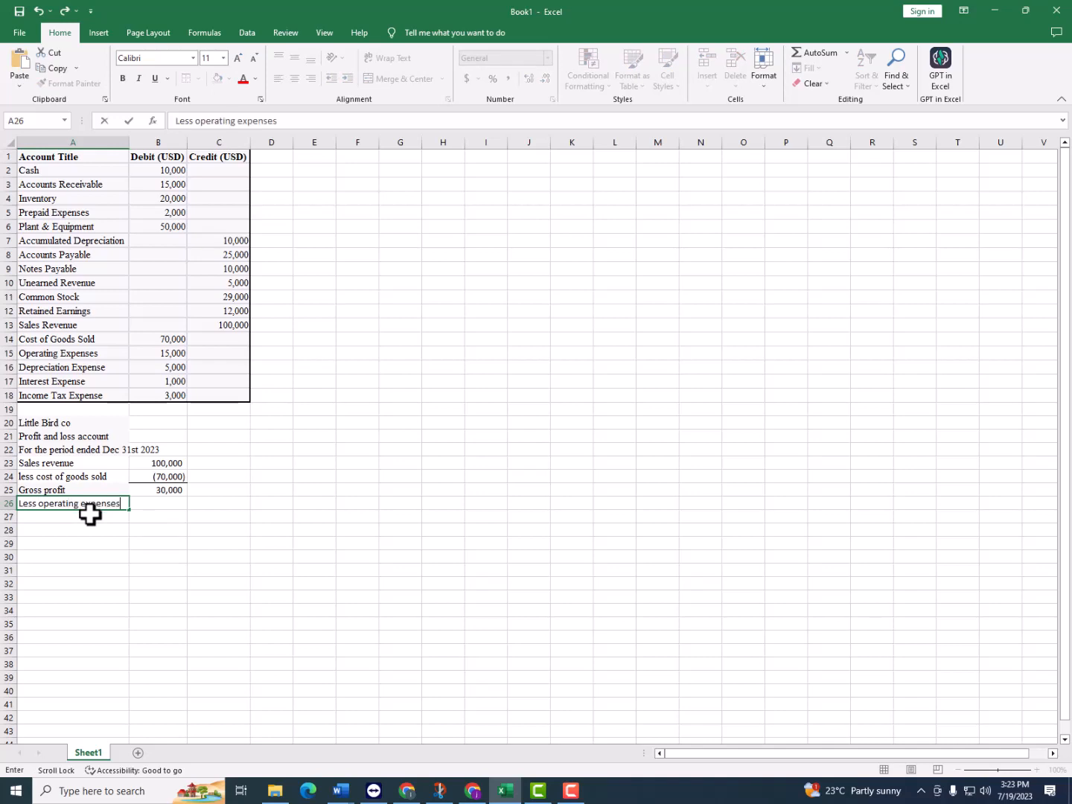
pyautogui.press('Tab')
pyautogui.write('=')
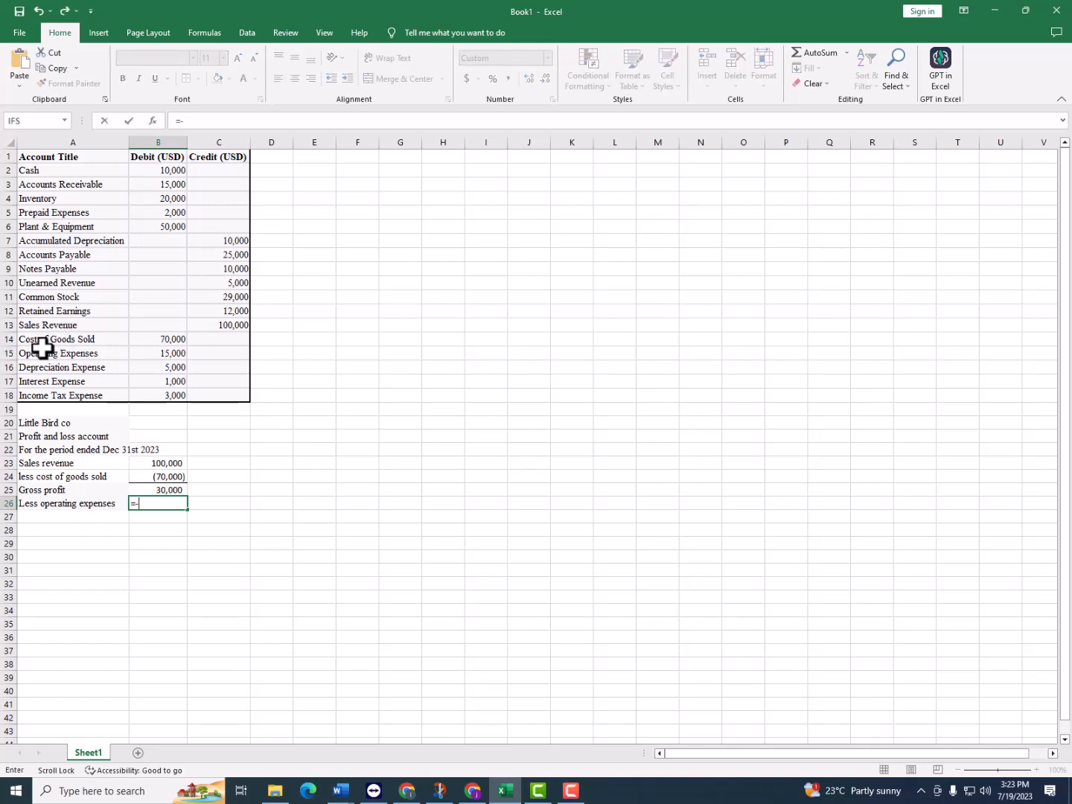
pyautogui.write('-')
pyautogui.click(170, 357)
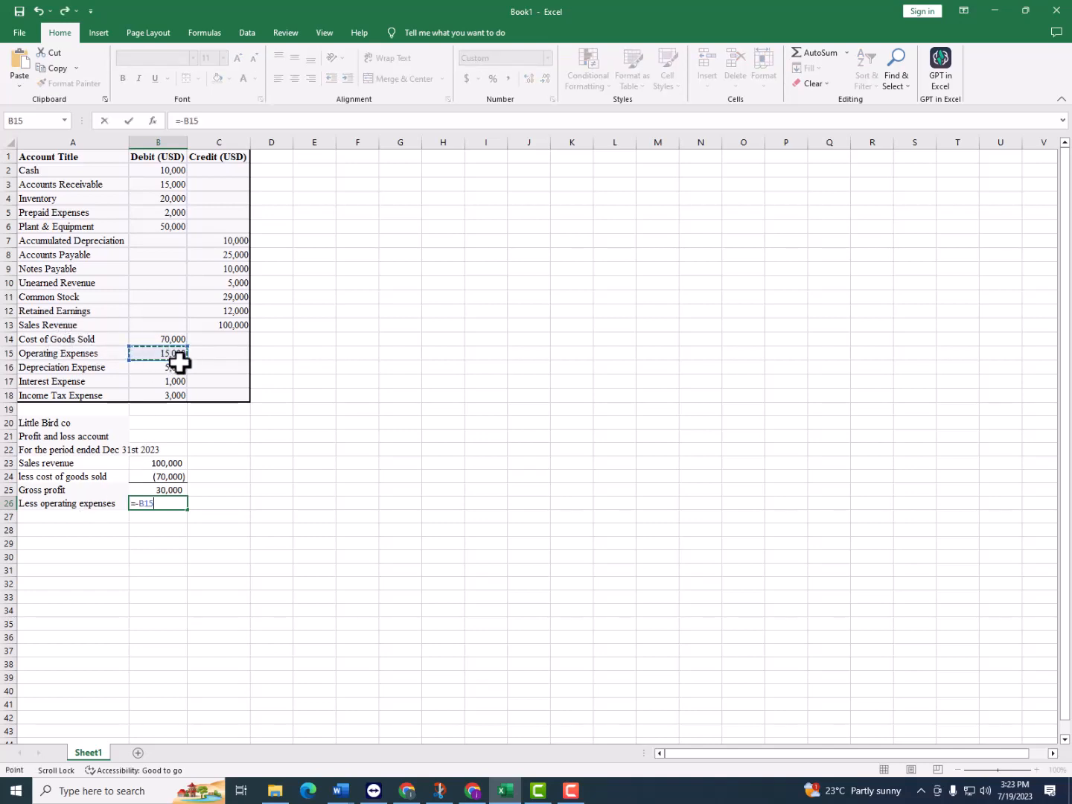
pyautogui.press('Return')
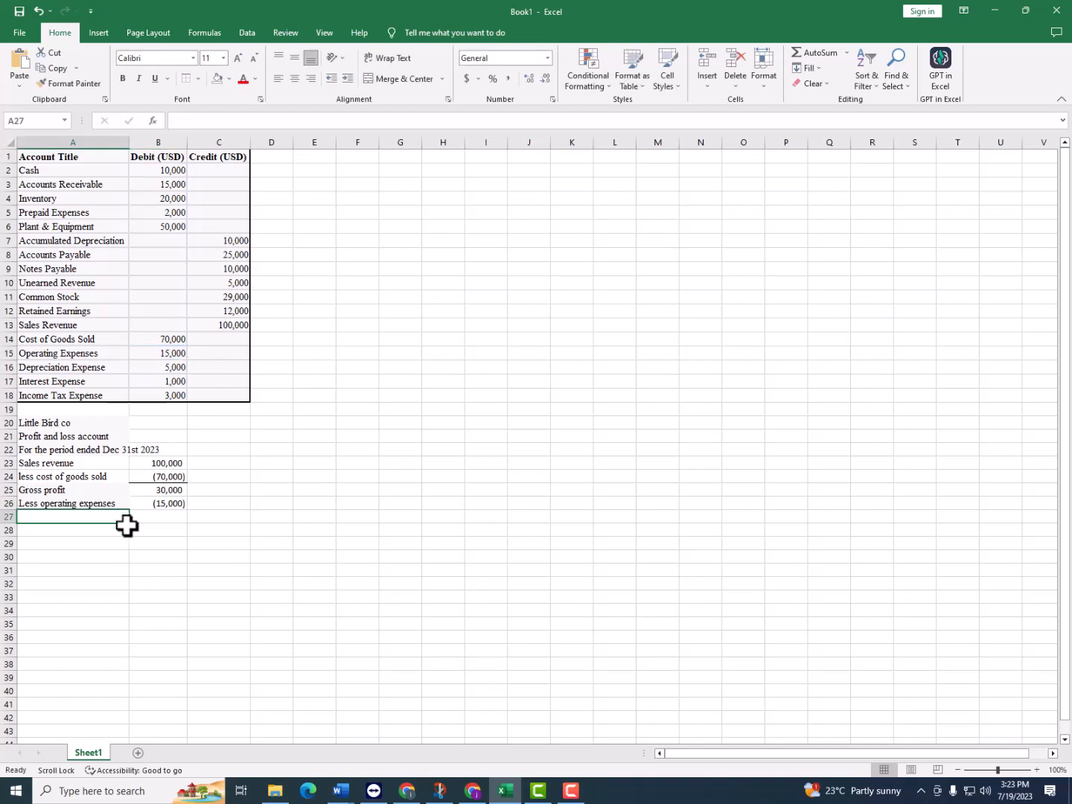
# Enter "Net operating income" in A27 and calculate it in B27 with the formula =B25+B26
pyautogui.write('Net operating i')
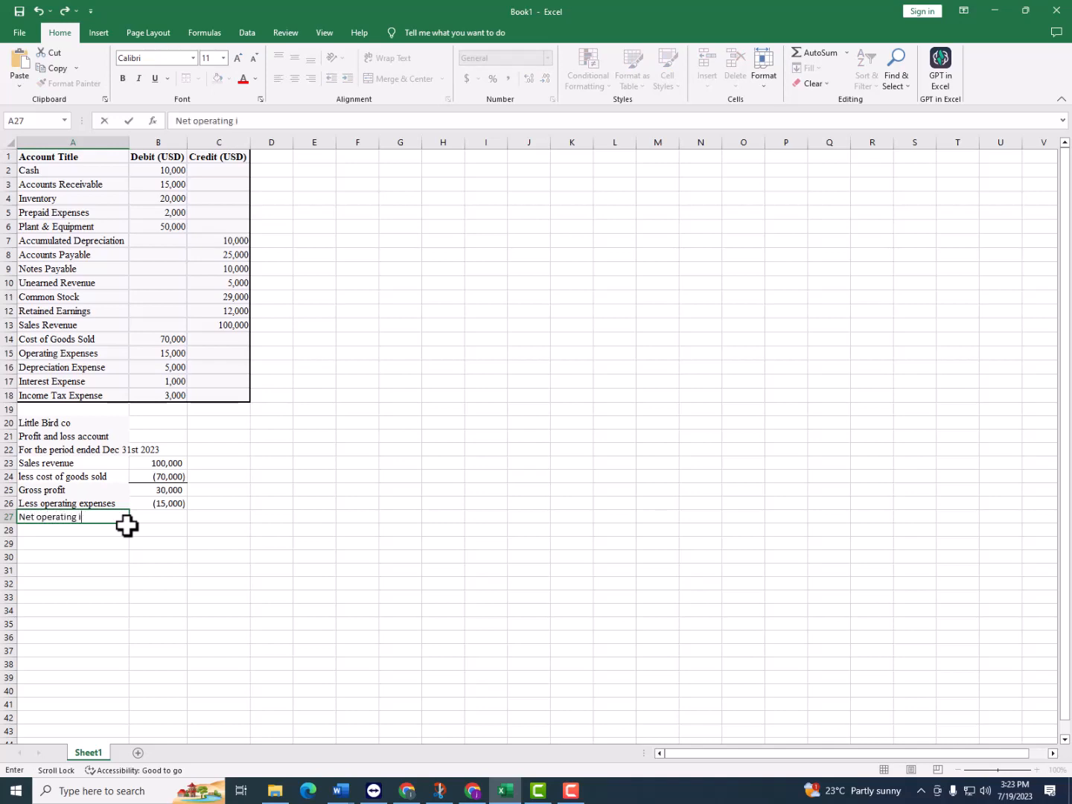
pyautogui.write('ncome')
pyautogui.press('Tab')
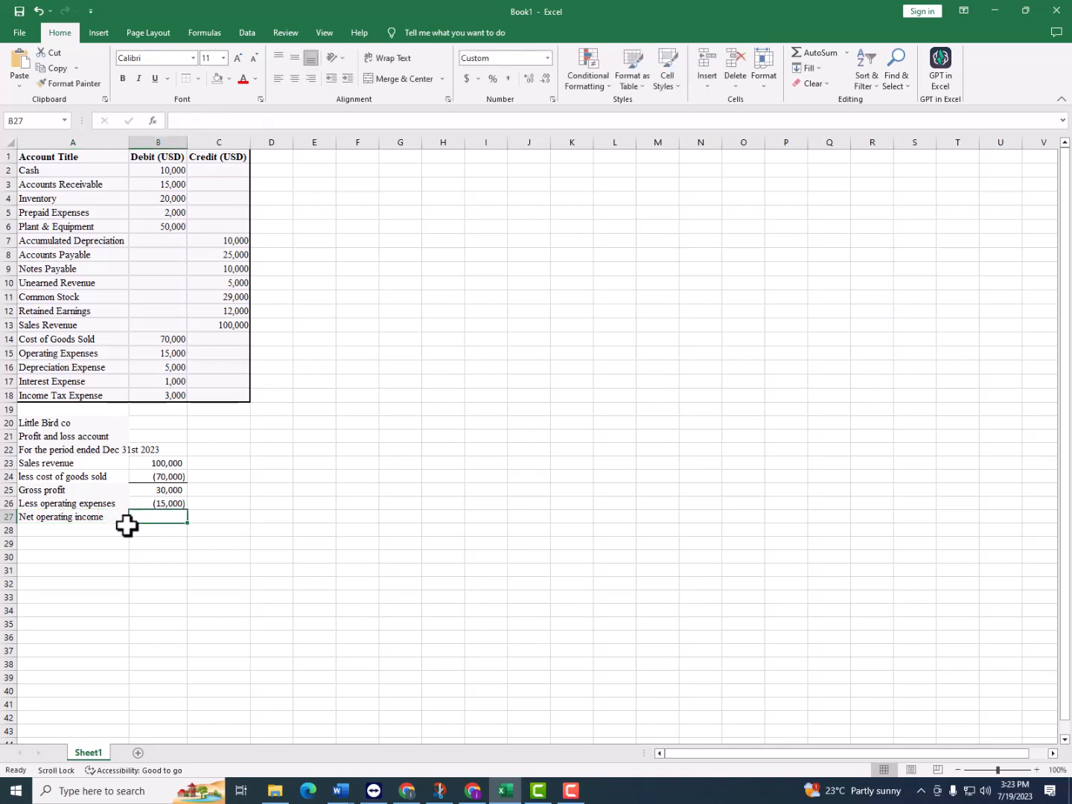
pyautogui.write('=')
pyautogui.click(144, 489)
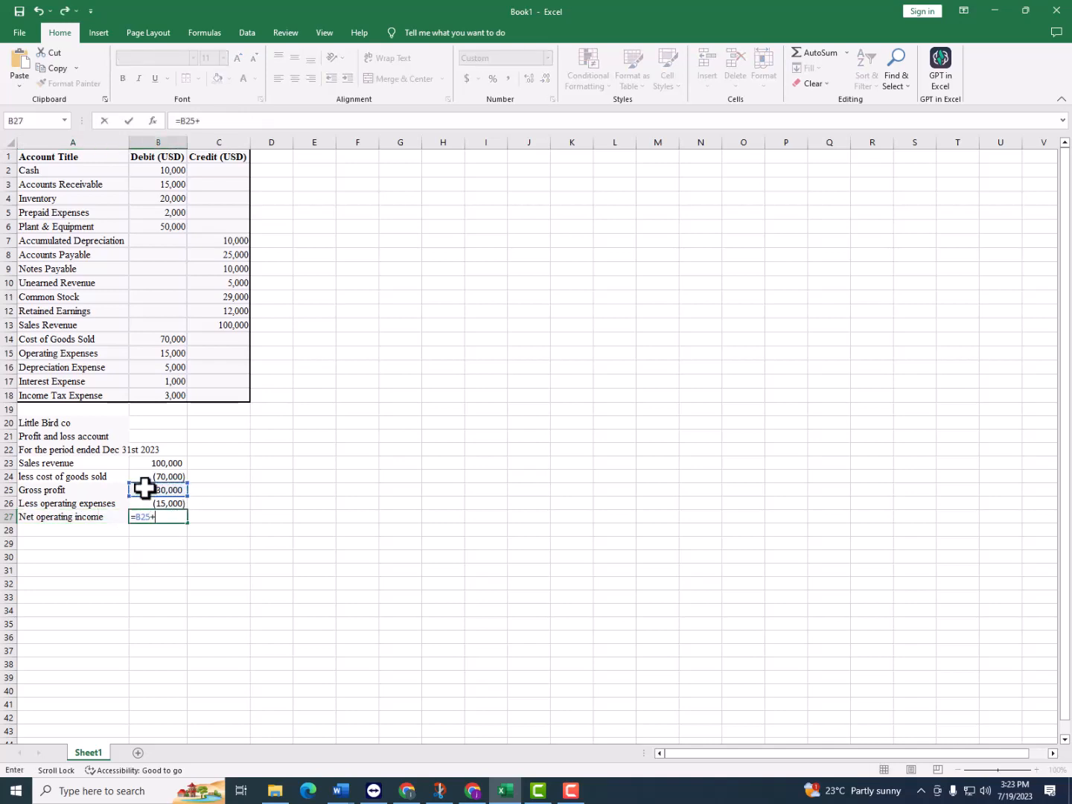
pyautogui.click(177, 506)
pyautogui.press('Return')
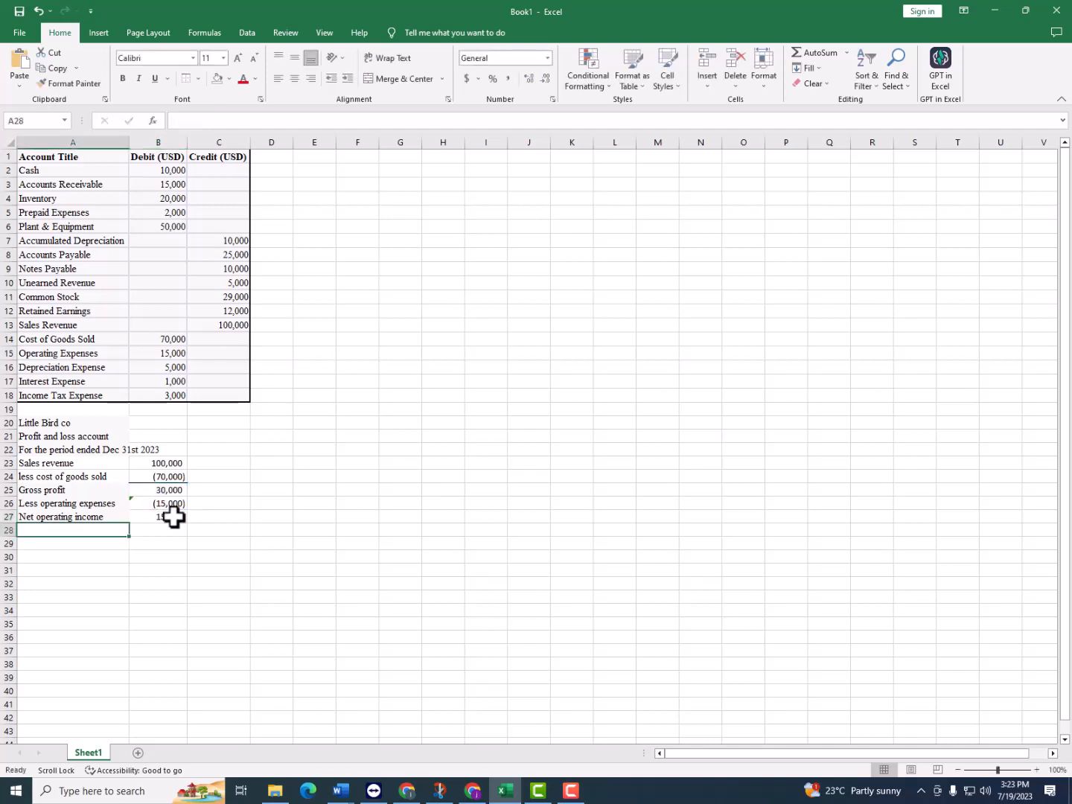
# Add a top border to the net operating income amount in B27
pyautogui.click(174, 515)
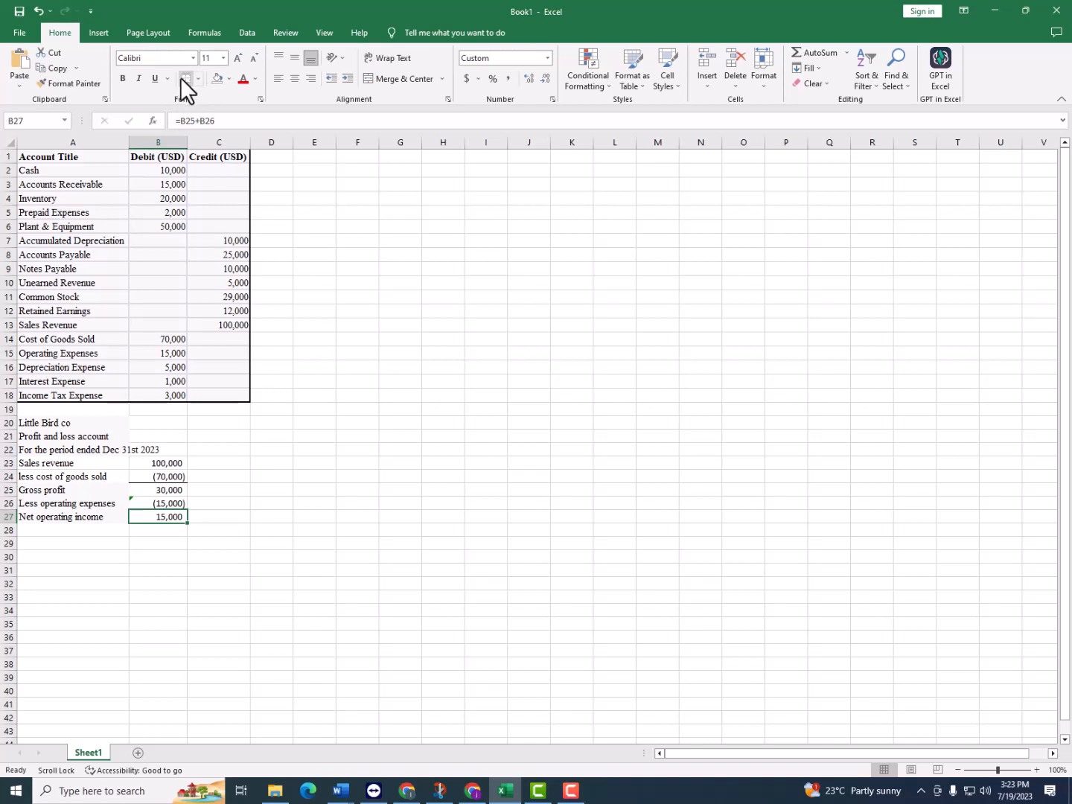
# Enter the labels "Less depreciation expense" in A28 and "interest expense" in A29
pyautogui.click(68, 532)
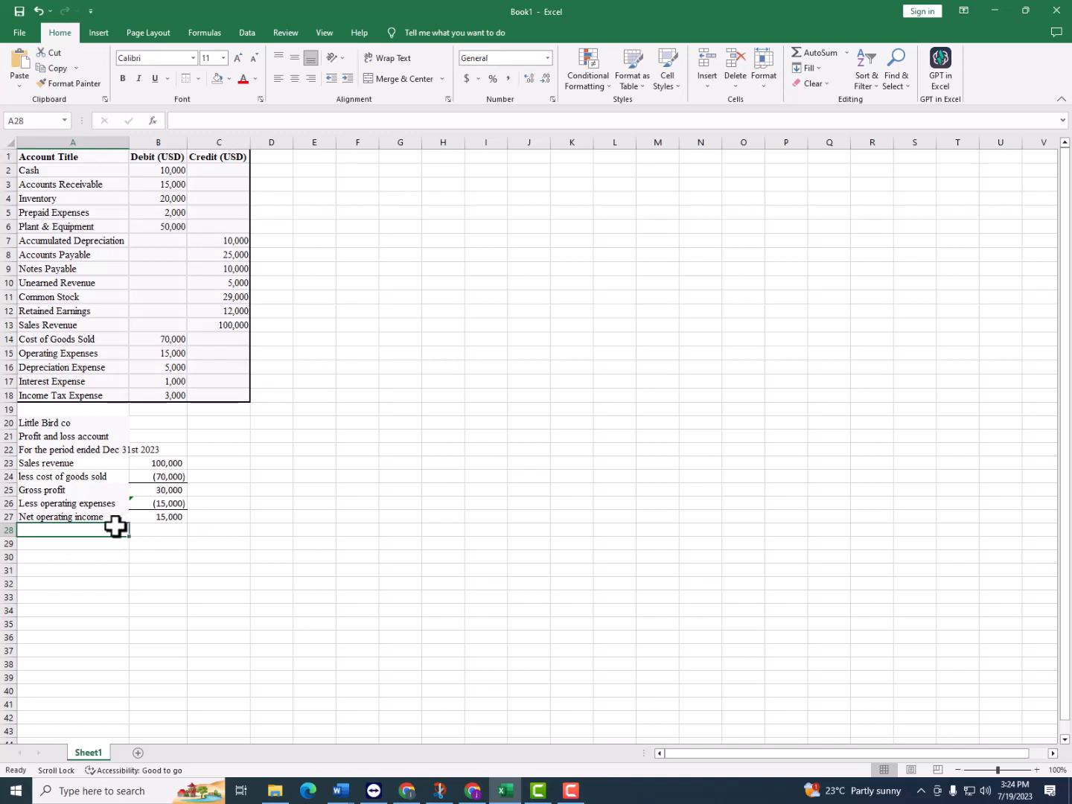
pyautogui.write('Less depreciation expense')
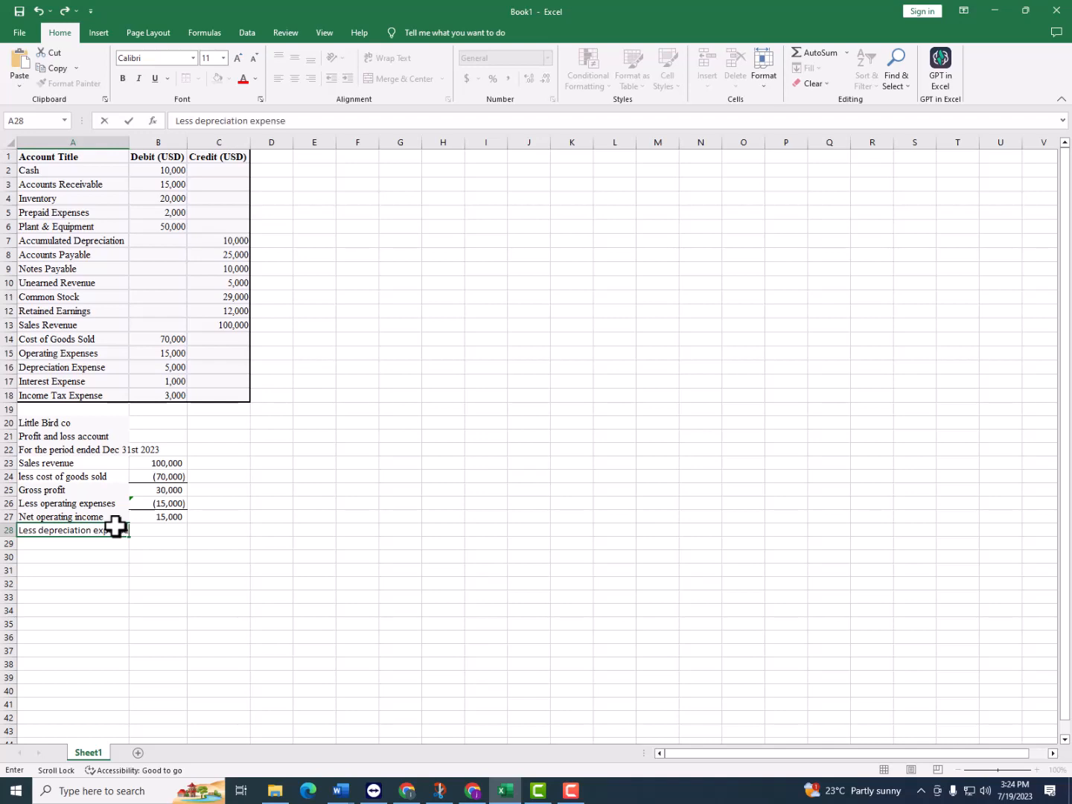
pyautogui.press('Return')
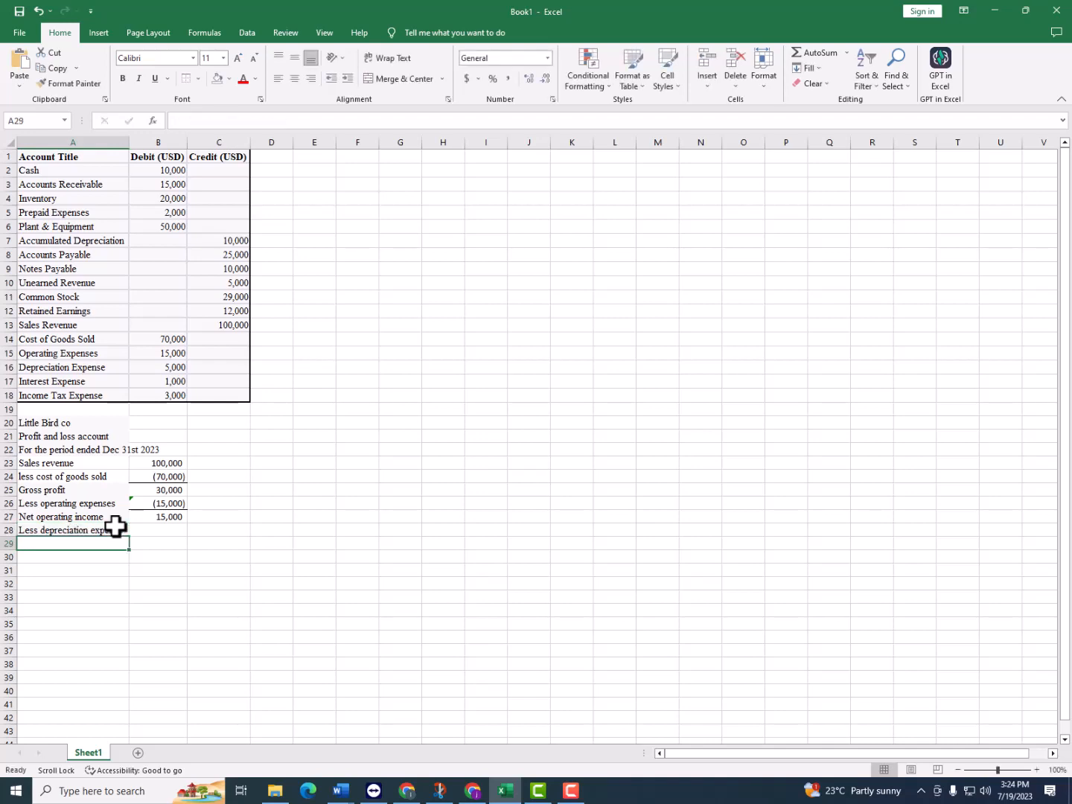
pyautogui.write('l')
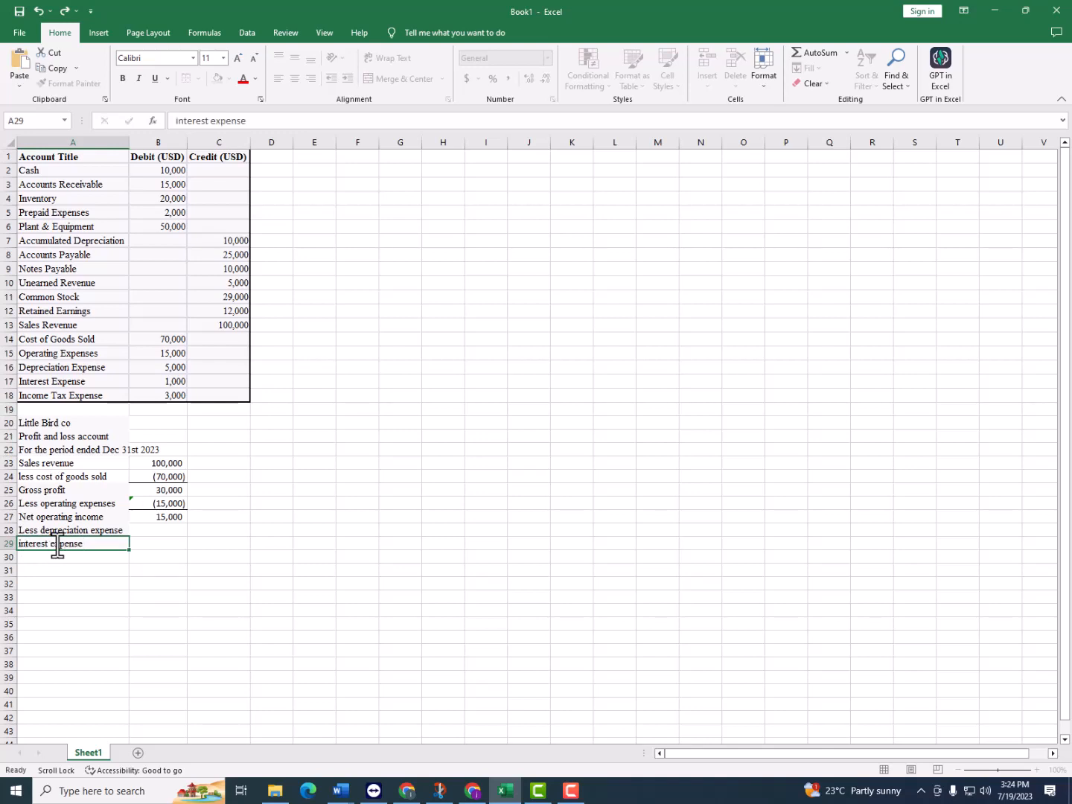
pyautogui.press('Tab')
# Link B28 to the trial balance's Depreciation Expense with =B16 and B29 to its Interest Expense with =B17
pyautogui.click(153, 530)
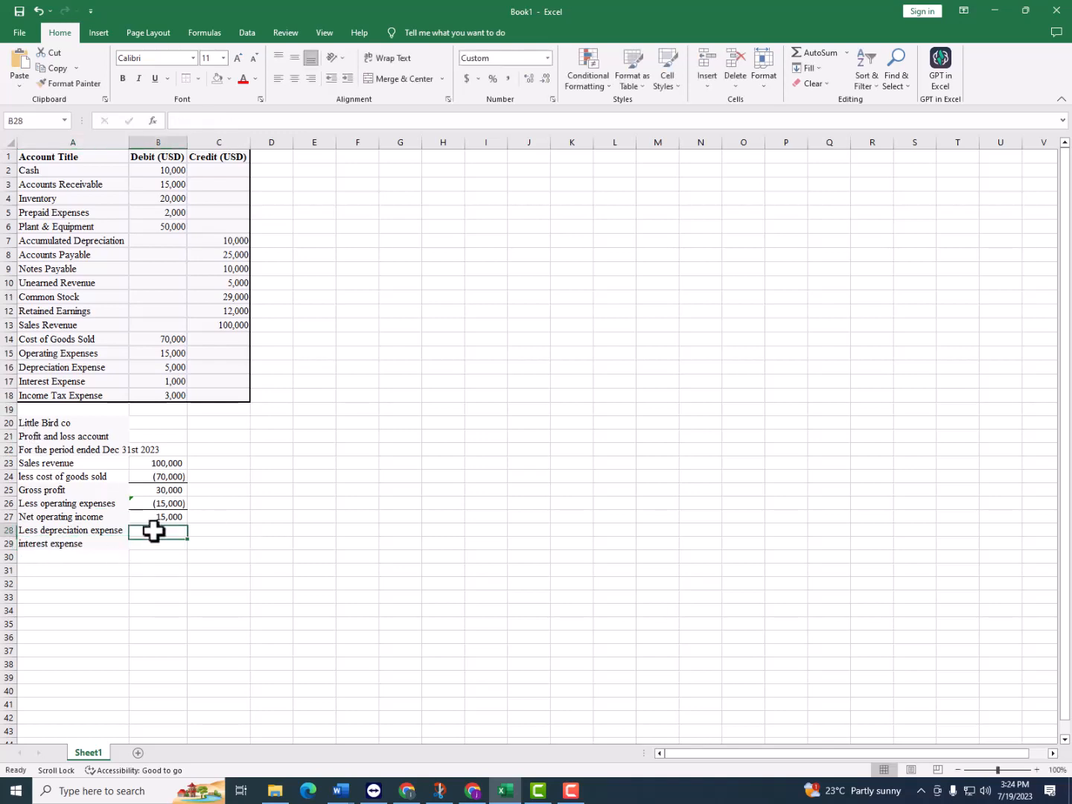
pyautogui.write('=')
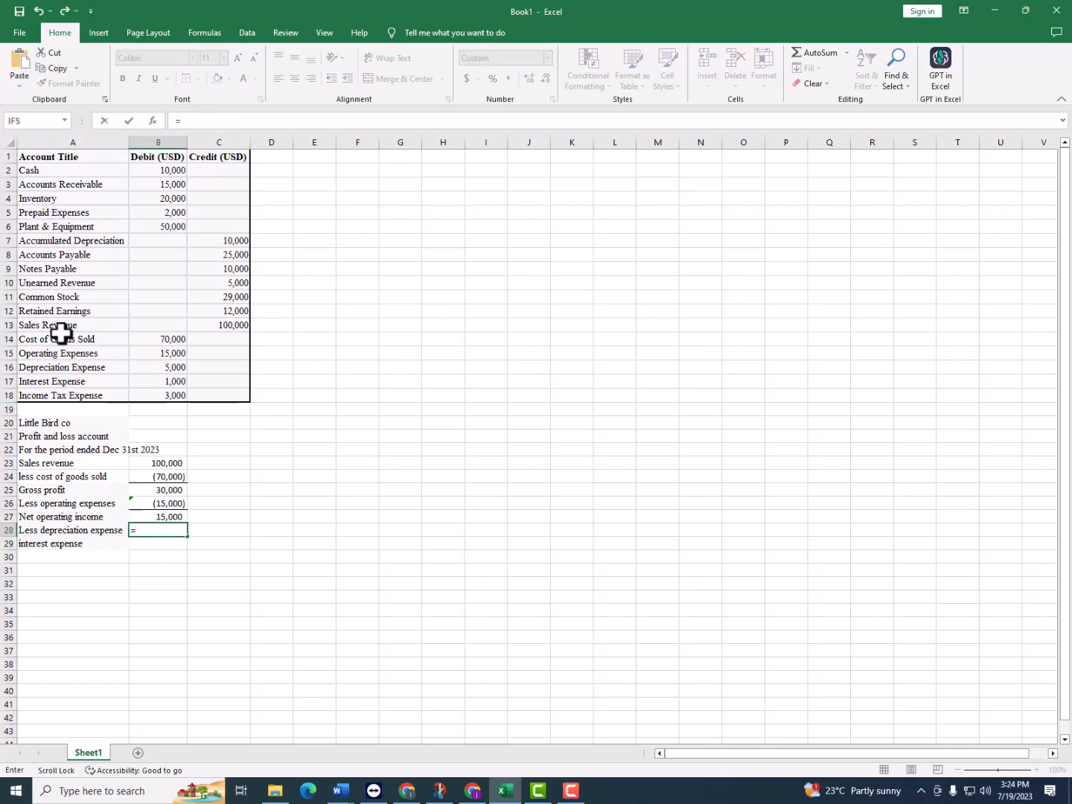
pyautogui.click(174, 367)
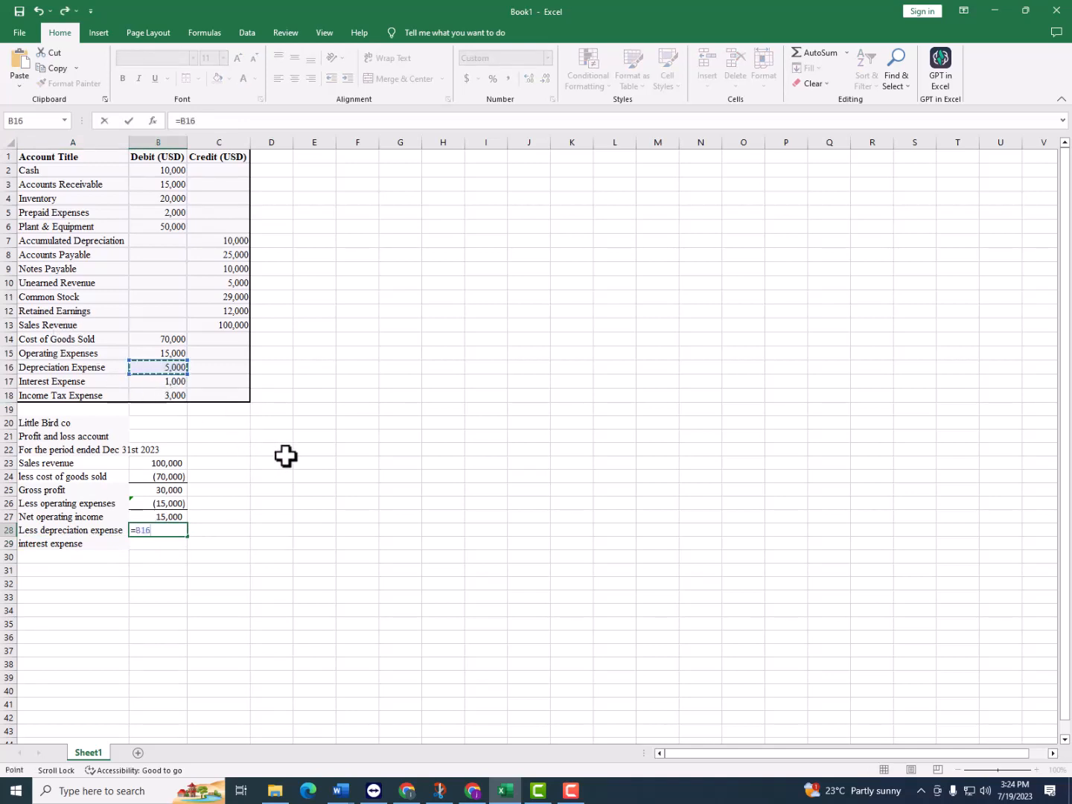
pyautogui.press('Return')
pyautogui.write('=')
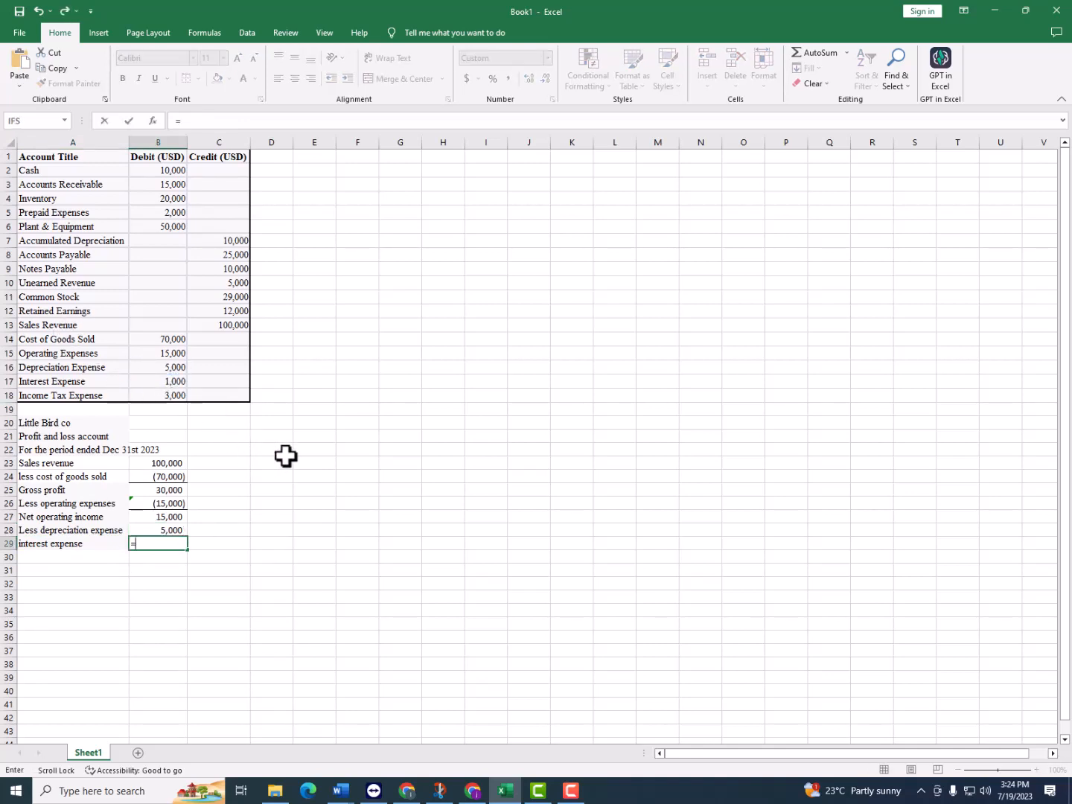
pyautogui.click(175, 381)
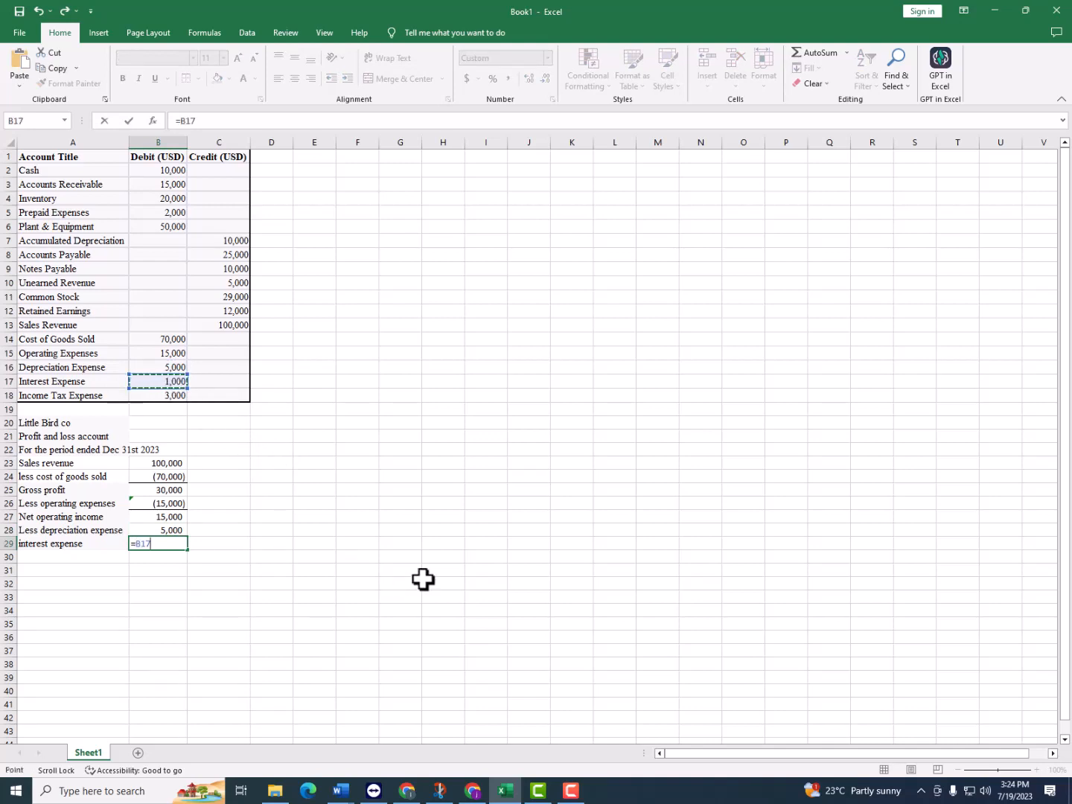
pyautogui.press('Return')
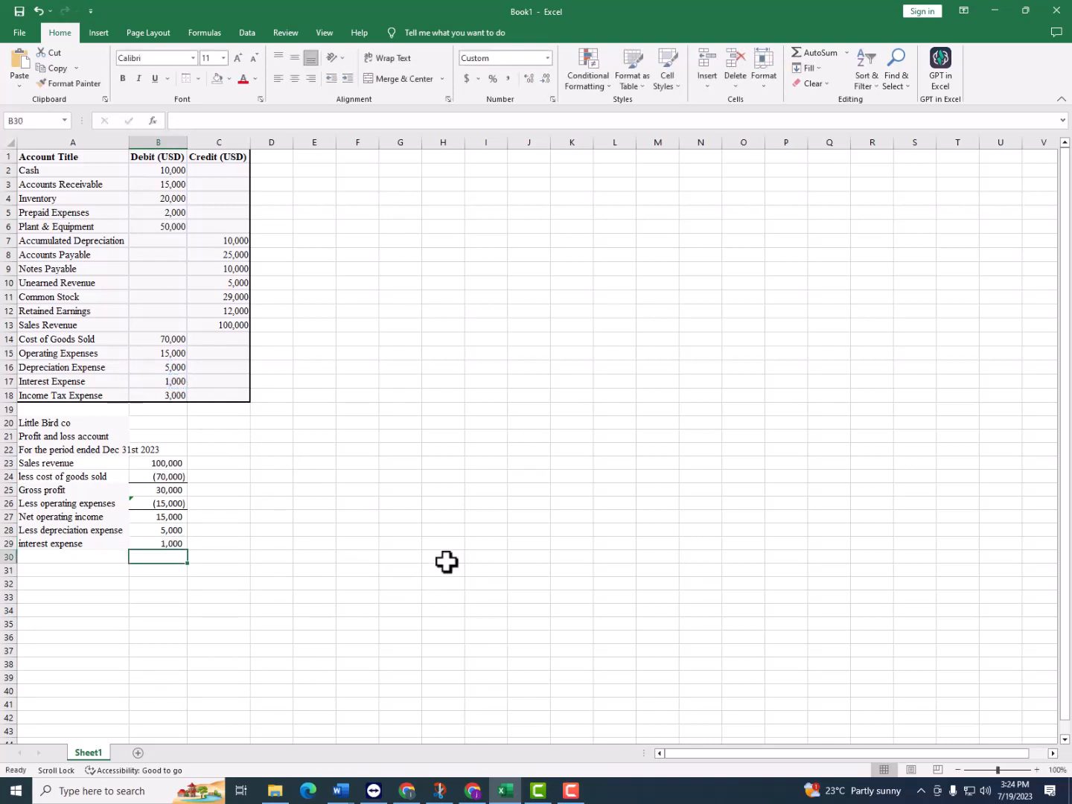
# Make the depreciation and interest amounts negative by adding a minus sign to the formulas in B28 and B29
pyautogui.click(170, 530)
pyautogui.doubleClick(169, 530)
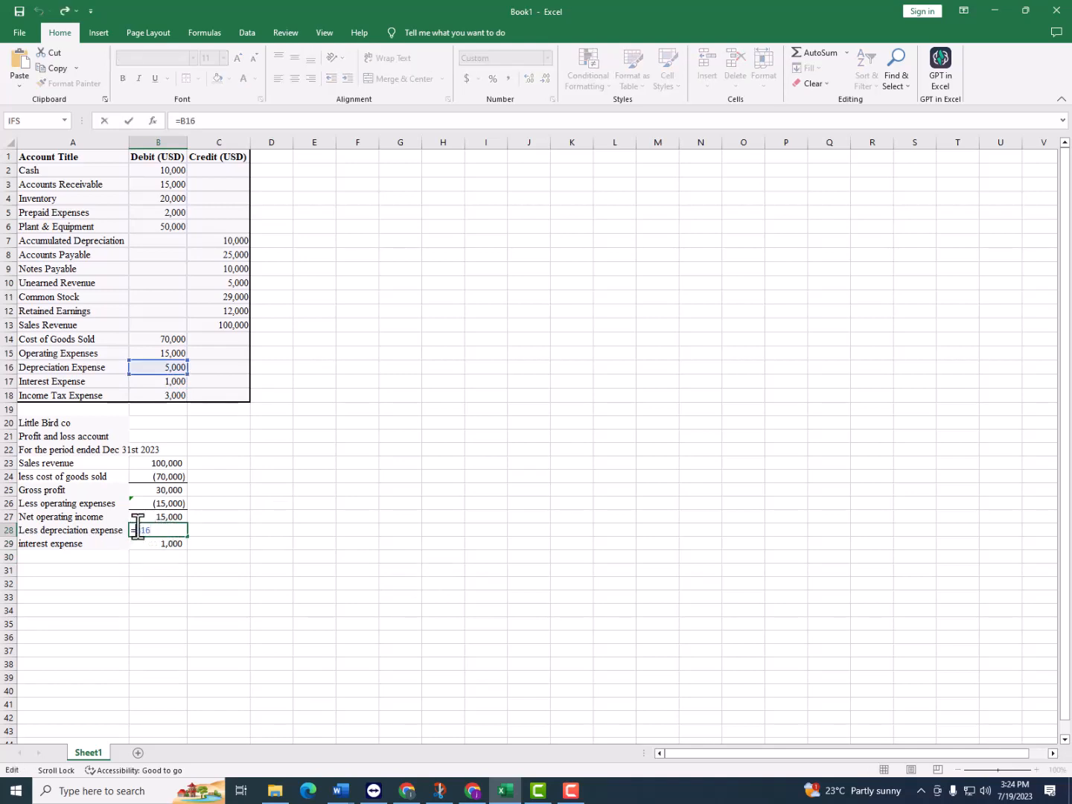
pyautogui.press('Return')
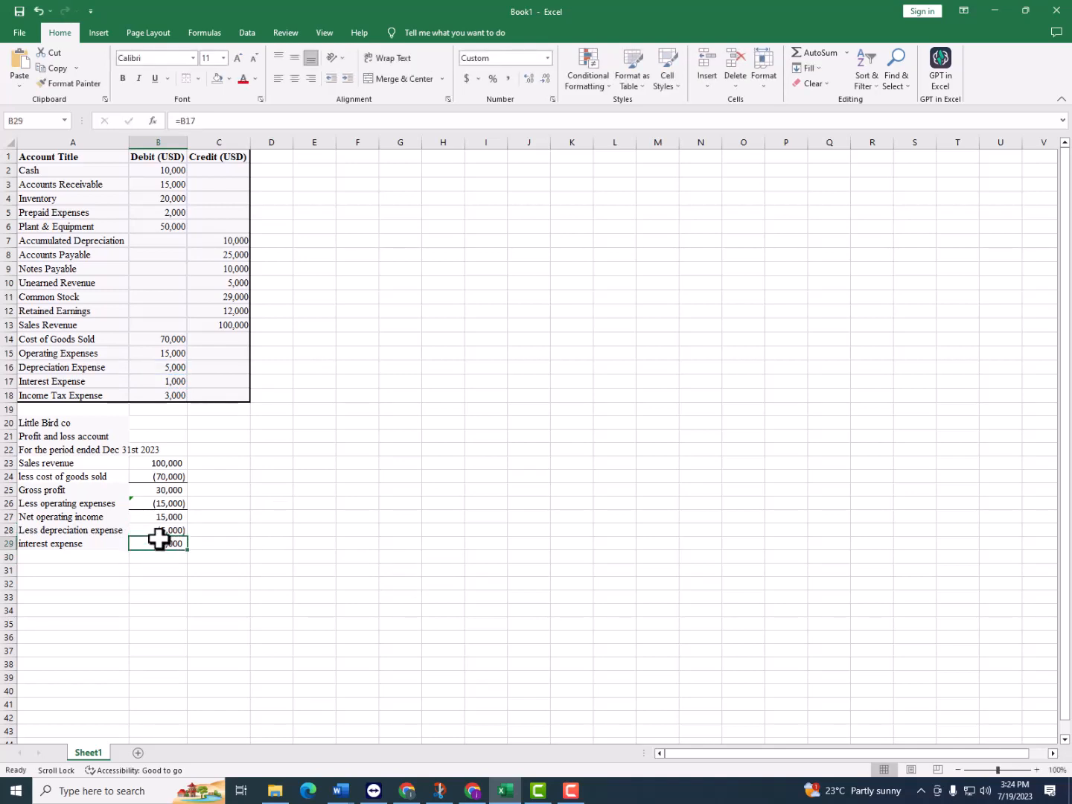
pyautogui.doubleClick(161, 543)
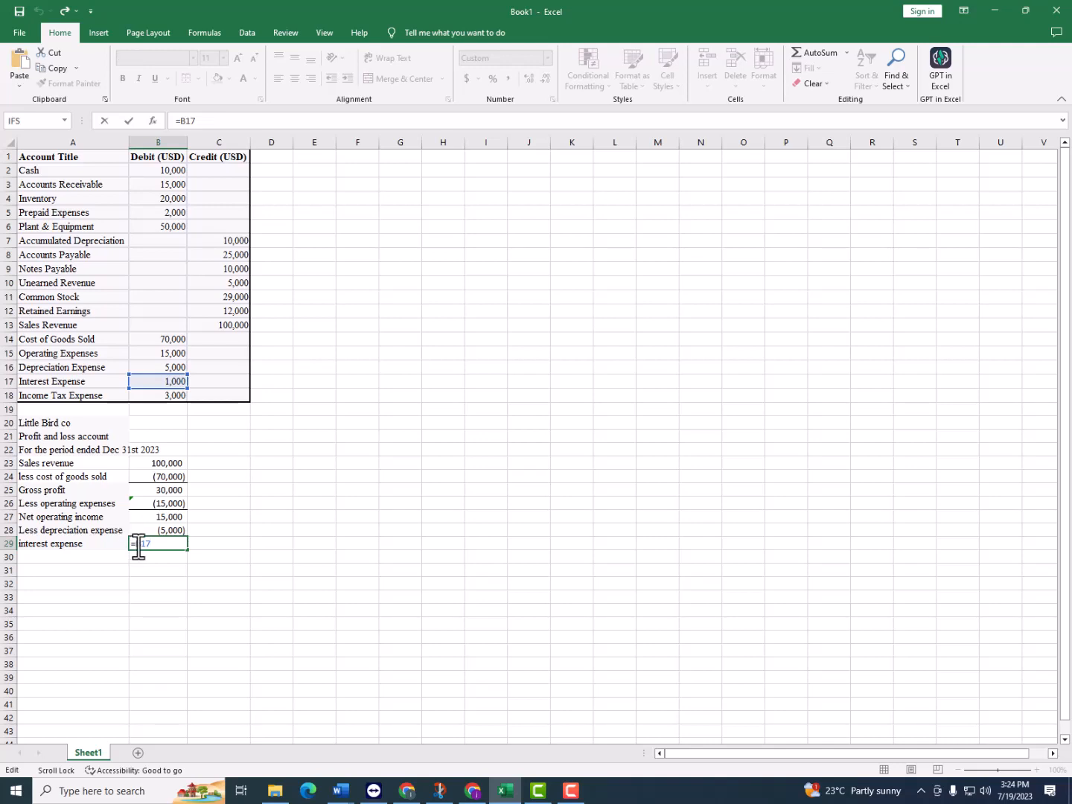
pyautogui.press('Return')
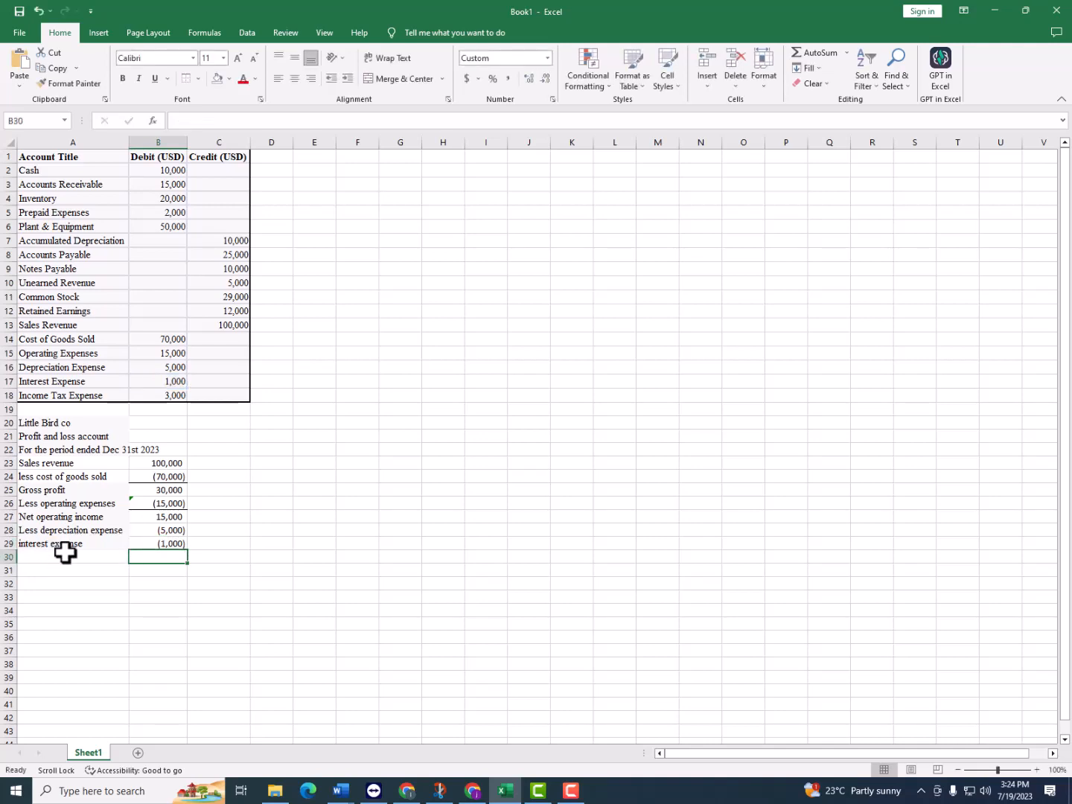
# Enter "Profit before tax" in A30 and calculate it in B30 with the formula =SUM(B27:B29)
pyautogui.click(105, 554)
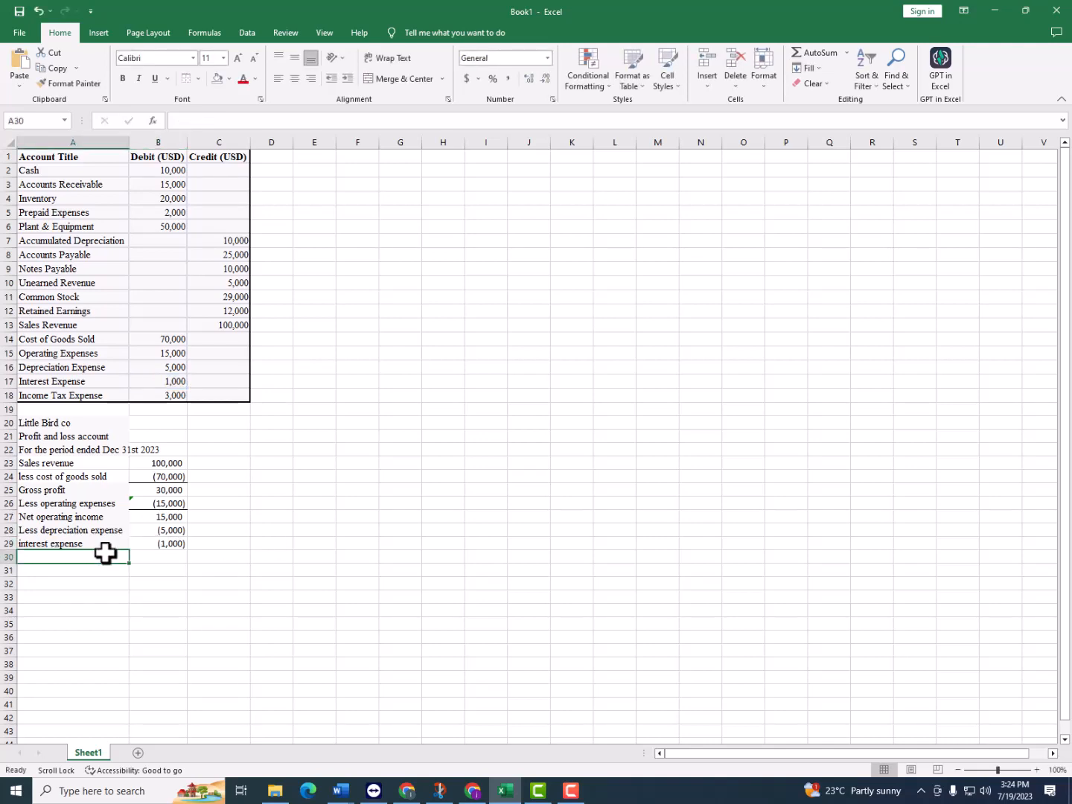
pyautogui.write('(')
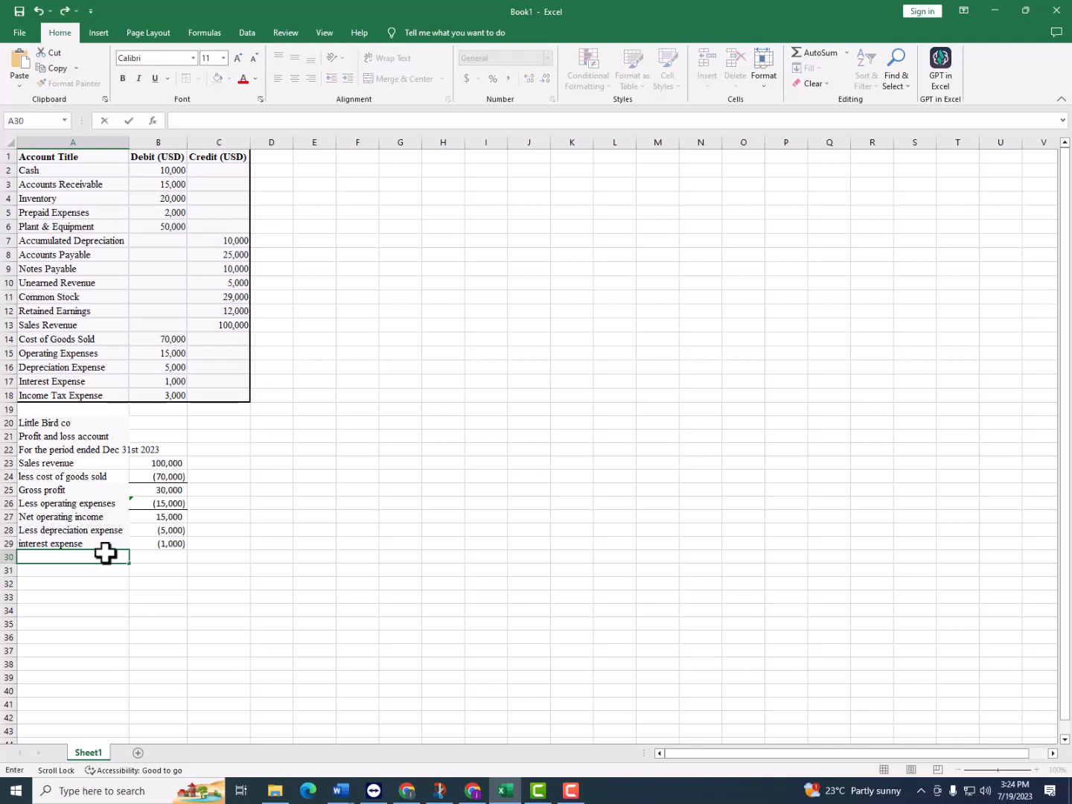
pyautogui.write('Profit')
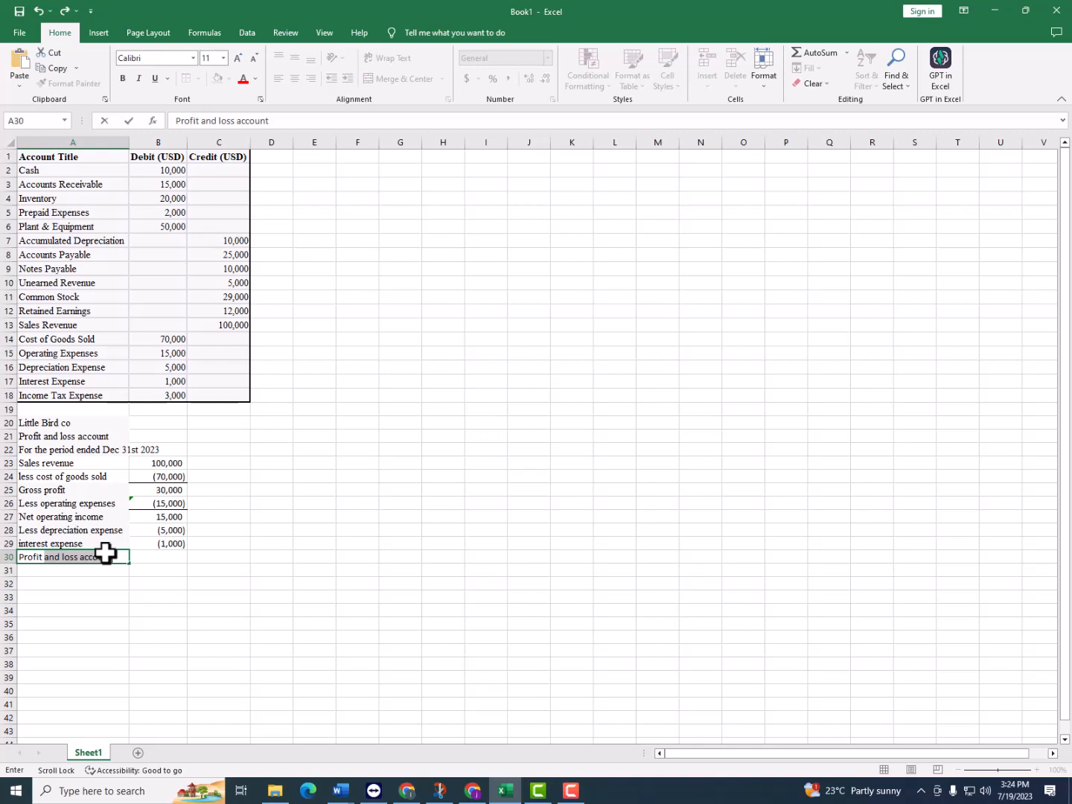
pyautogui.write('before tax')
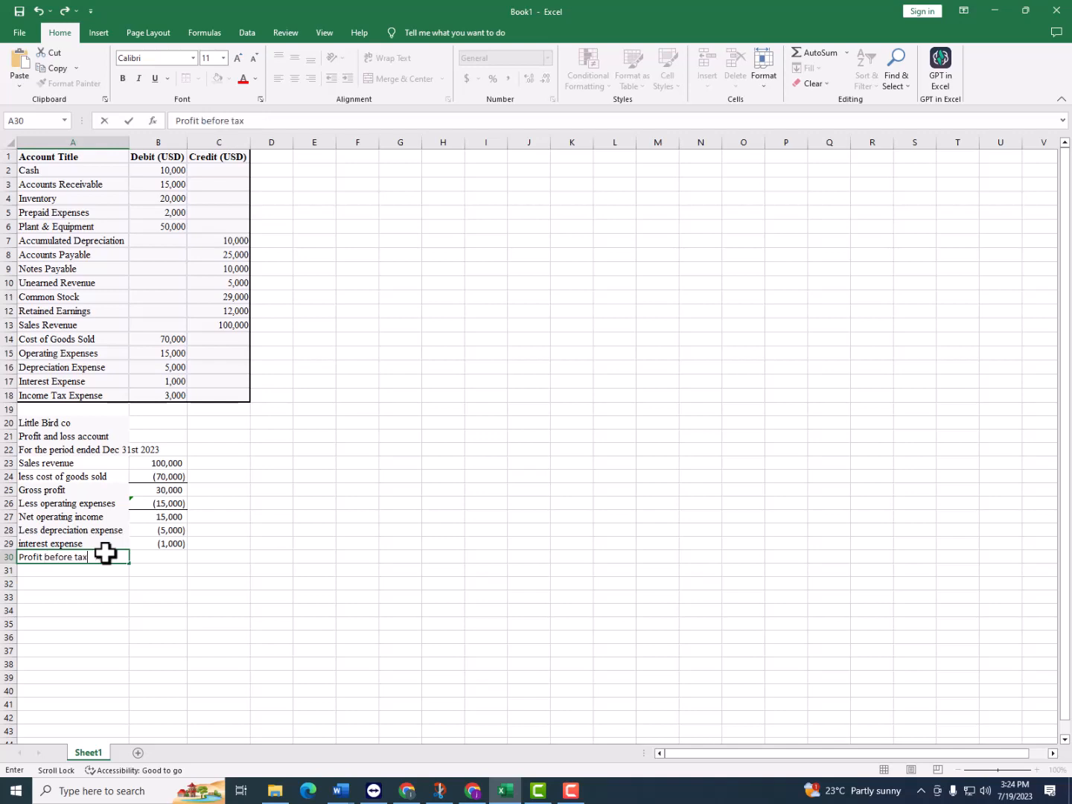
pyautogui.press('Tab')
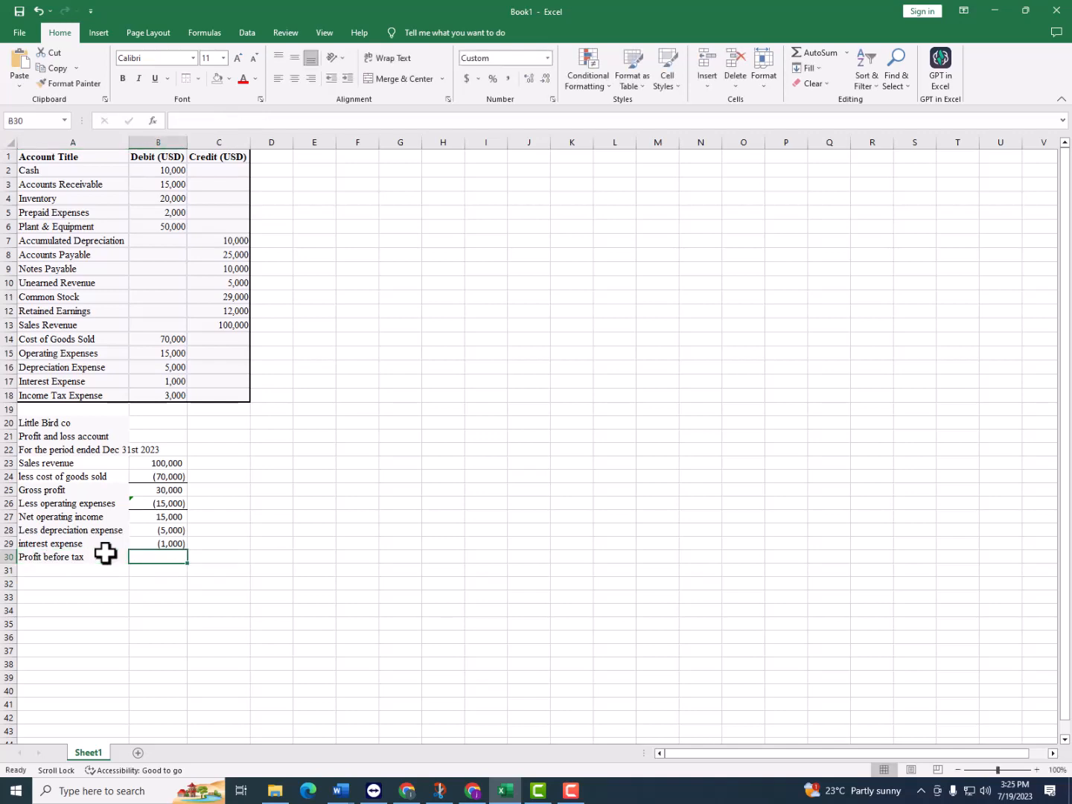
pyautogui.write('=')
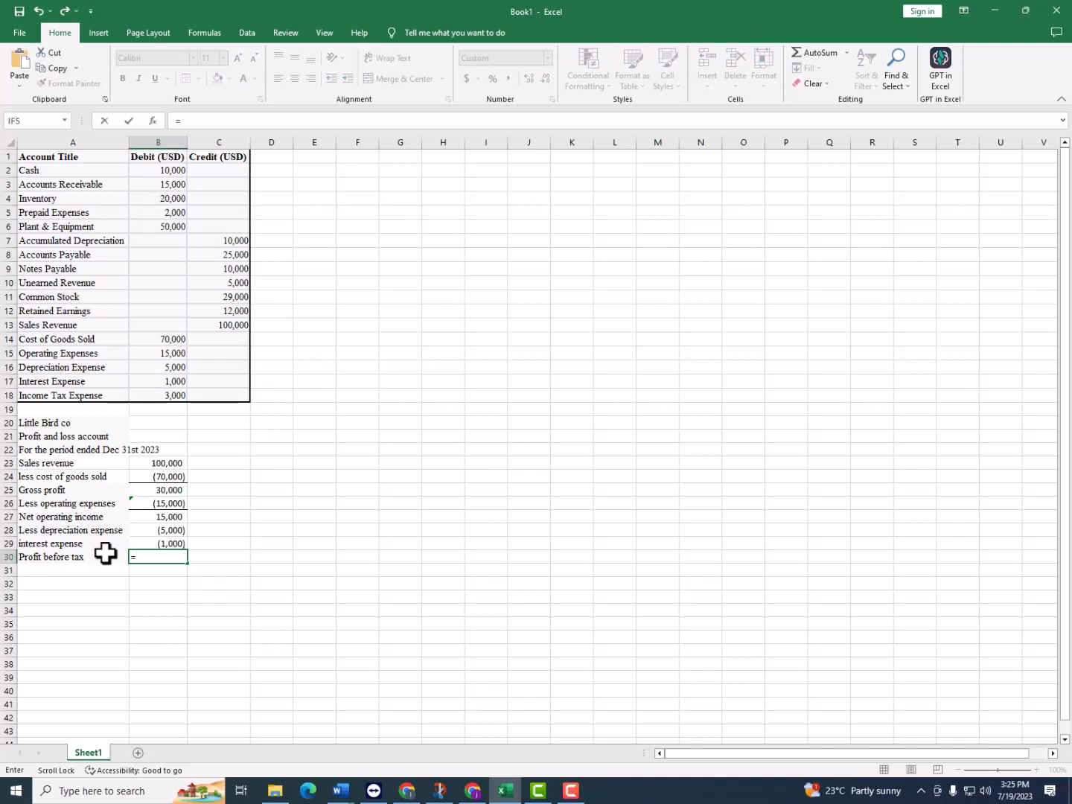
pyautogui.write('sum(')
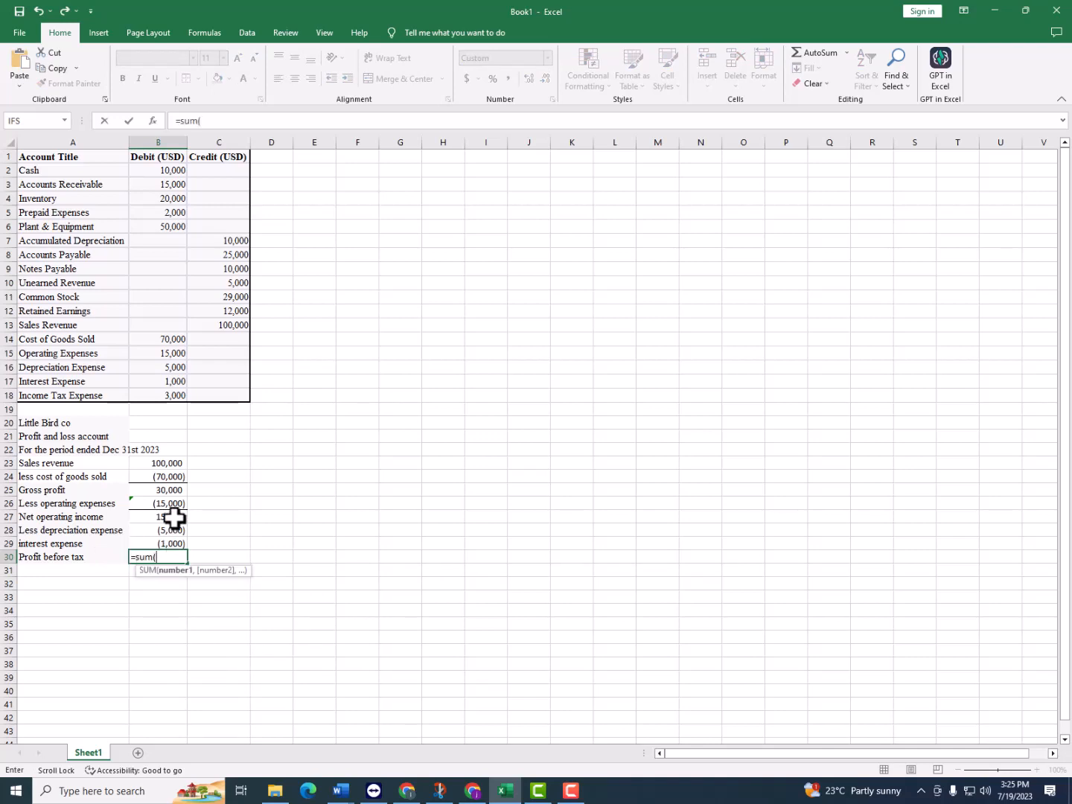
pyautogui.moveTo(173, 517); pyautogui.dragTo(169, 541)
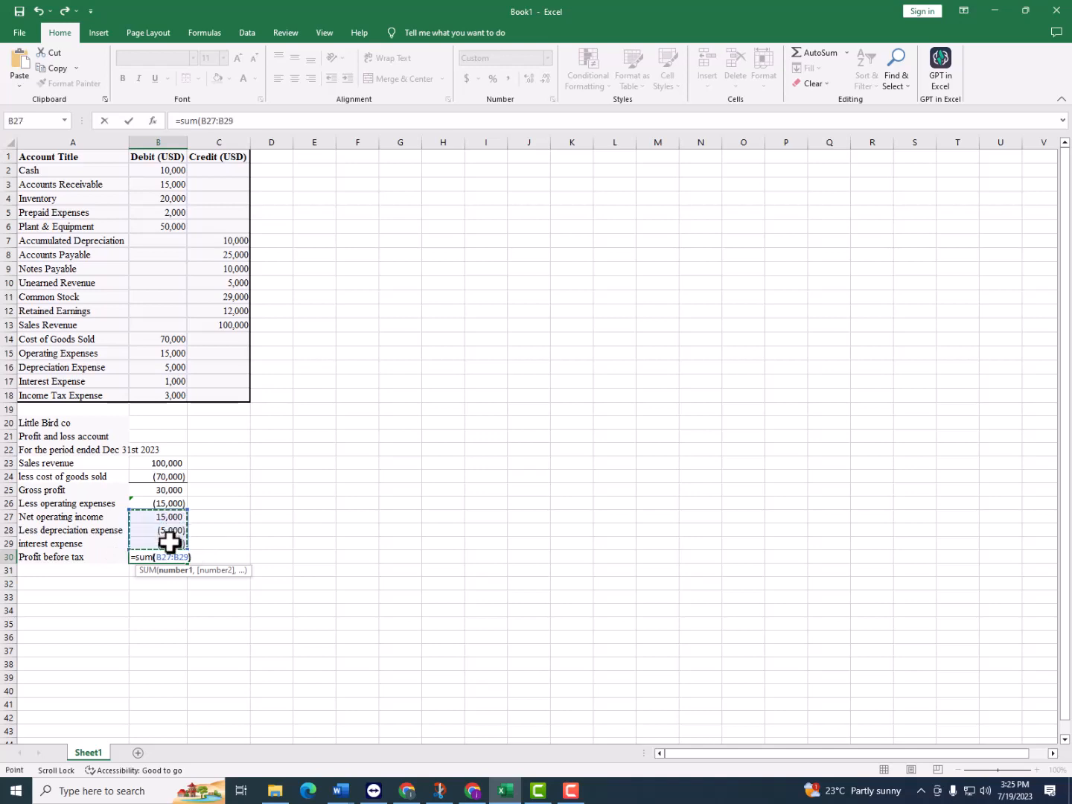
pyautogui.write(')')
pyautogui.press('Return')
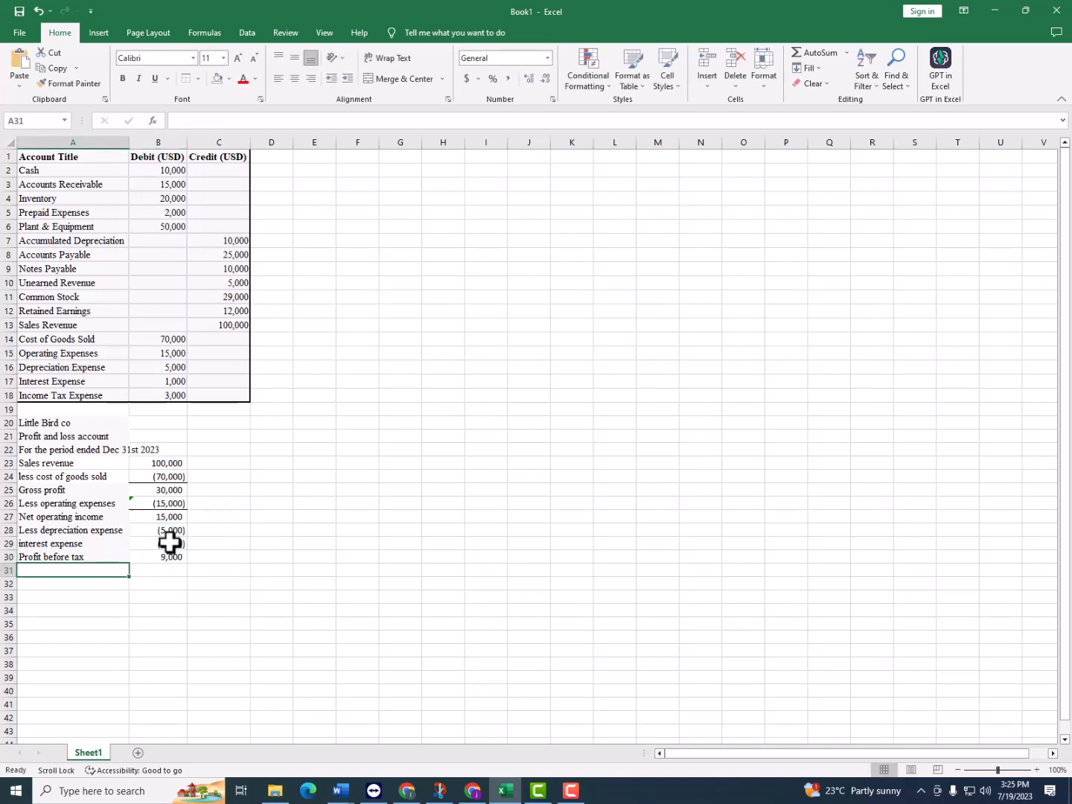
# Add a top border to the profit before tax amount in B30
pyautogui.click(187, 555)
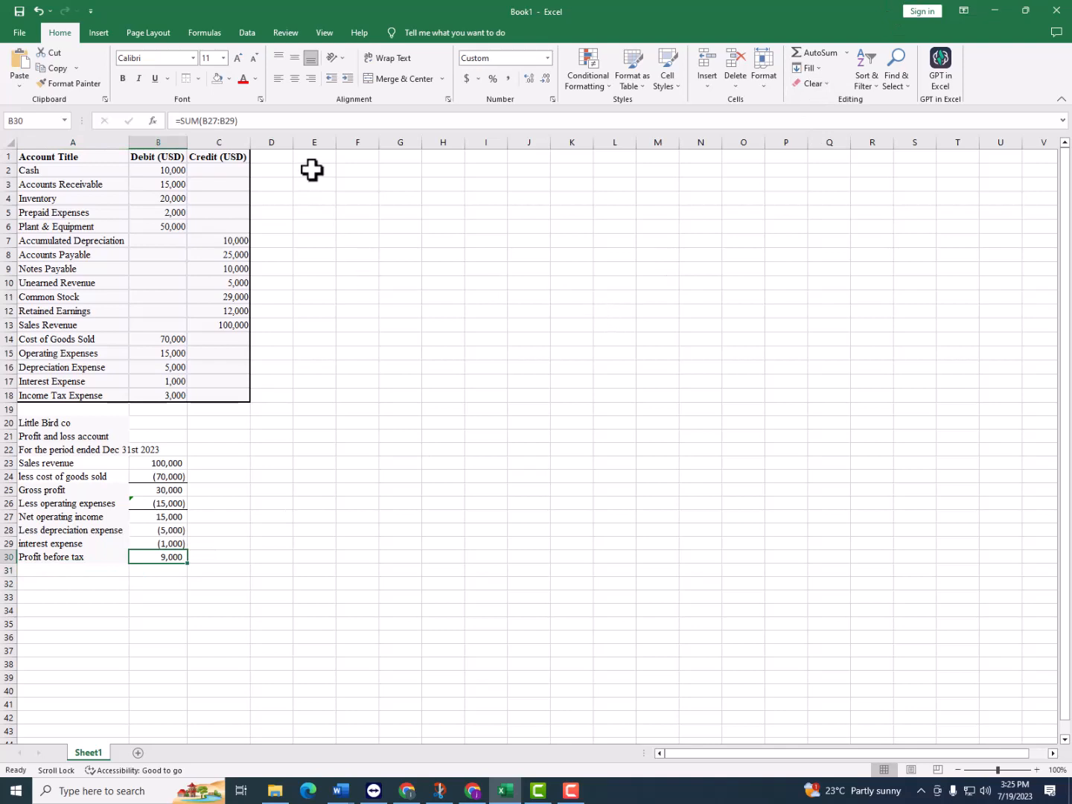
pyautogui.click(209, 544)
# Enter "Income tax expense" in A31 and link B31 to the negative of the trial balance's Income Tax Expense with =-B18
pyautogui.click(100, 570)
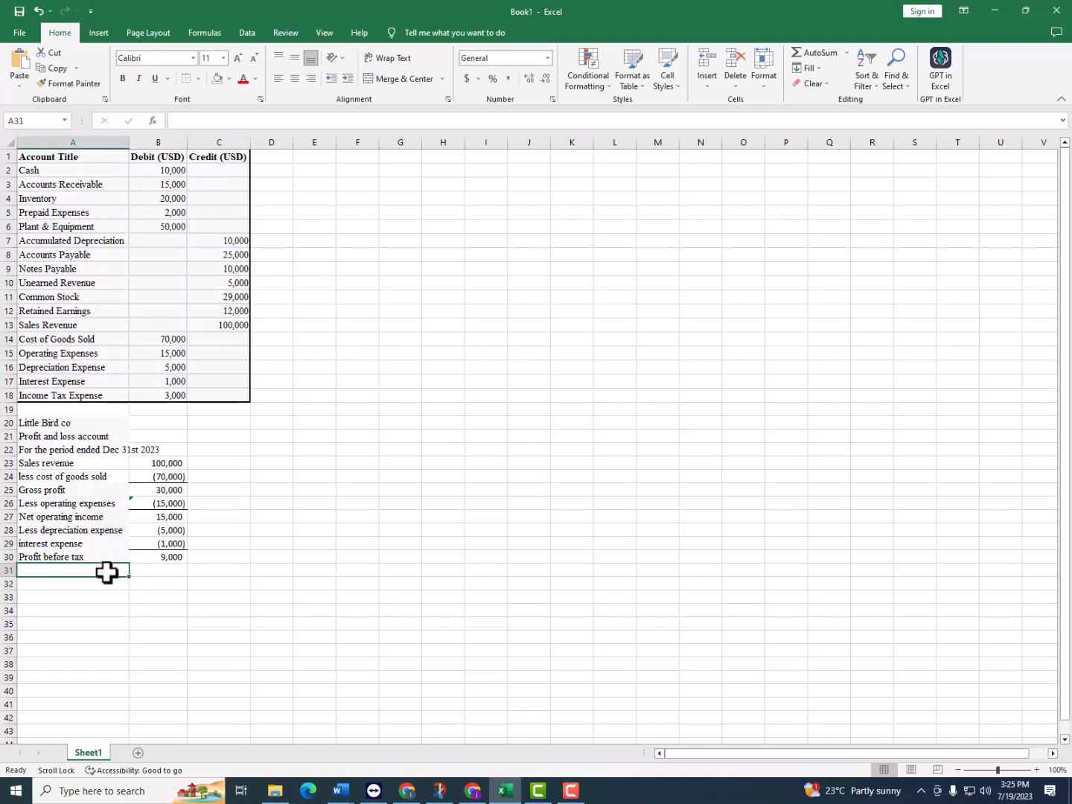
pyautogui.write('Income tax expense')
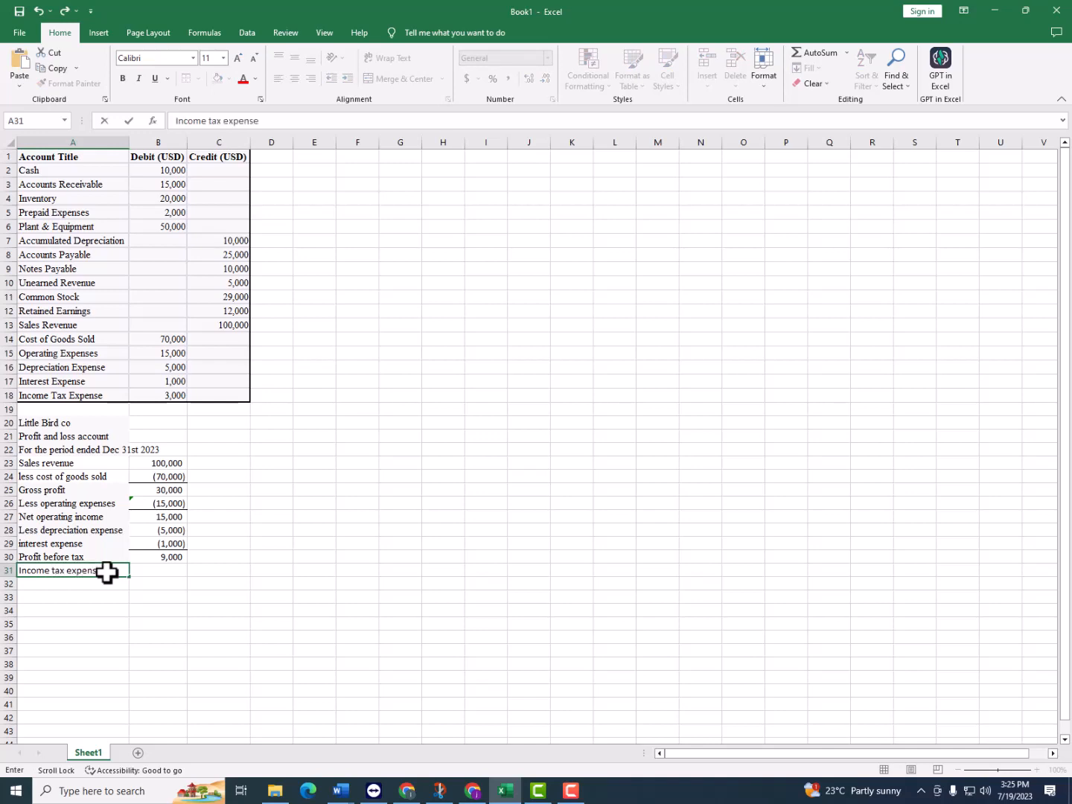
pyautogui.press('Tab')
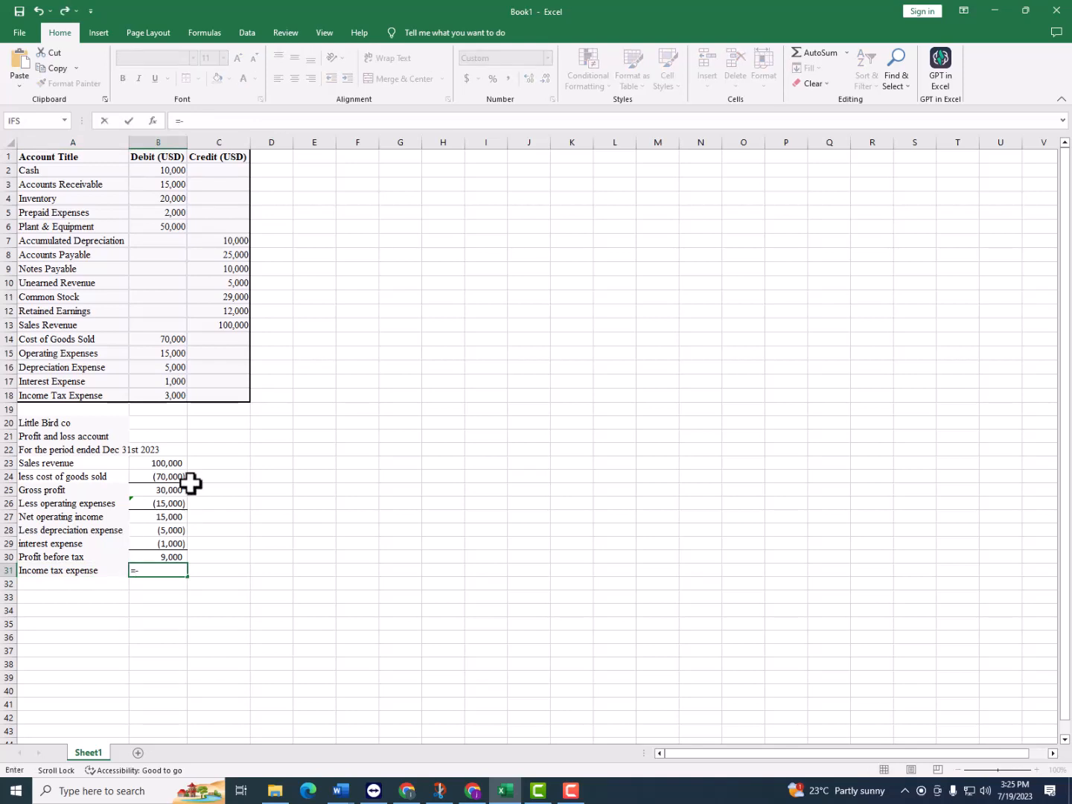
pyautogui.click(170, 398)
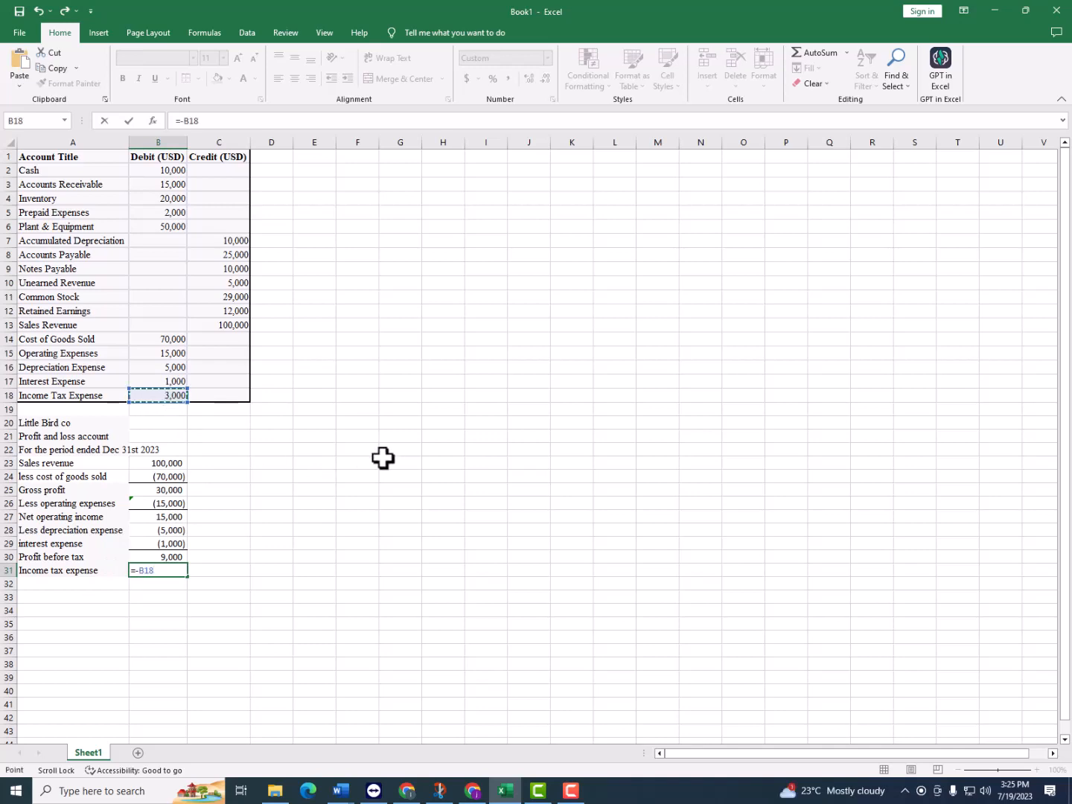
pyautogui.press('Return')
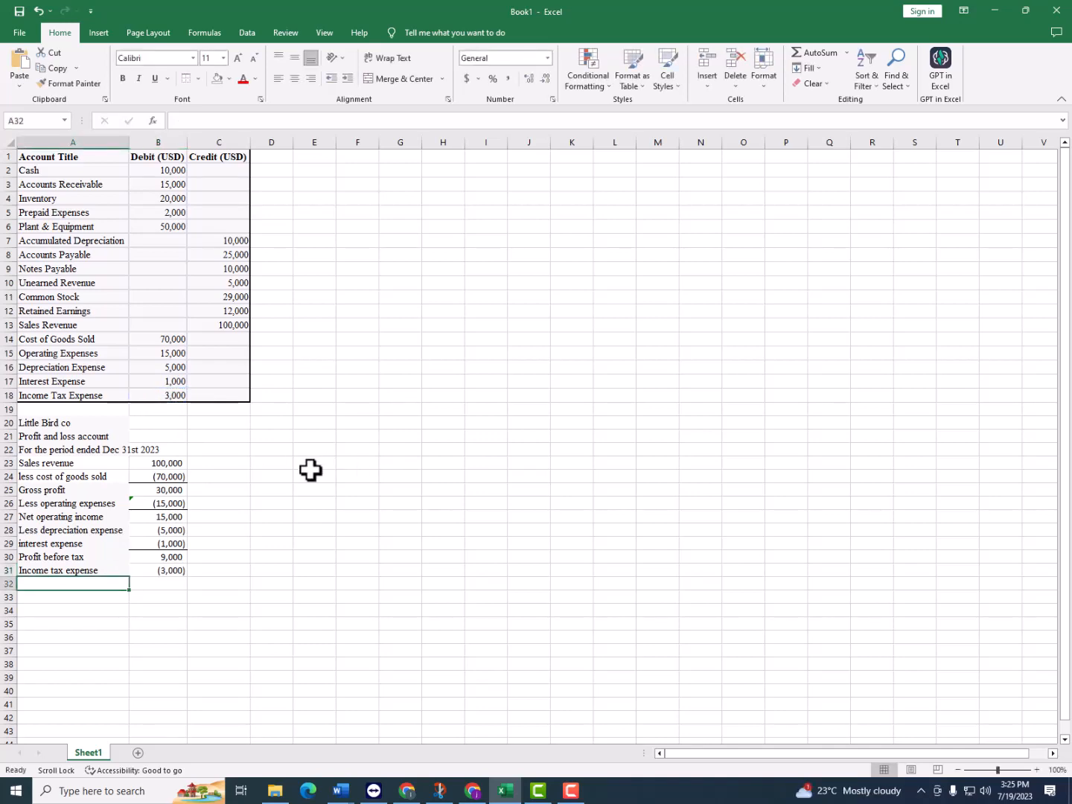
# Enter "Profit after tax" in A32 and calculate it in B32 with the formula =B30+B31
pyautogui.write('Profit ')
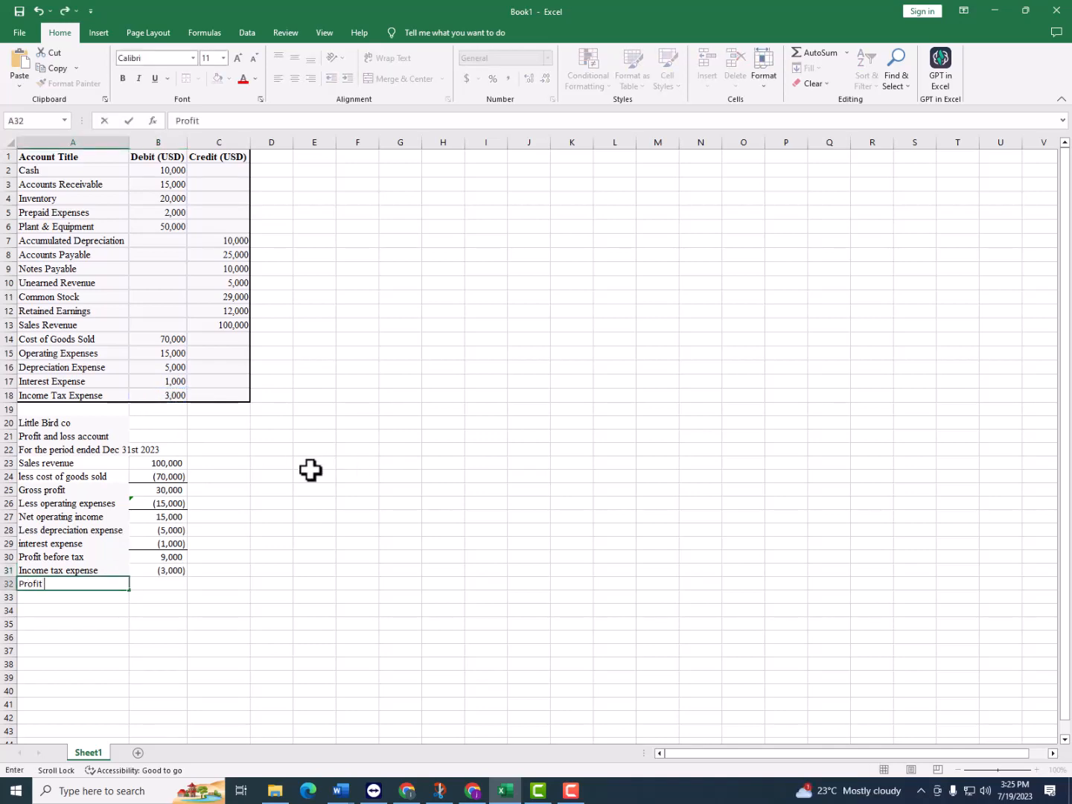
pyautogui.write('after tax')
pyautogui.press('Tab')
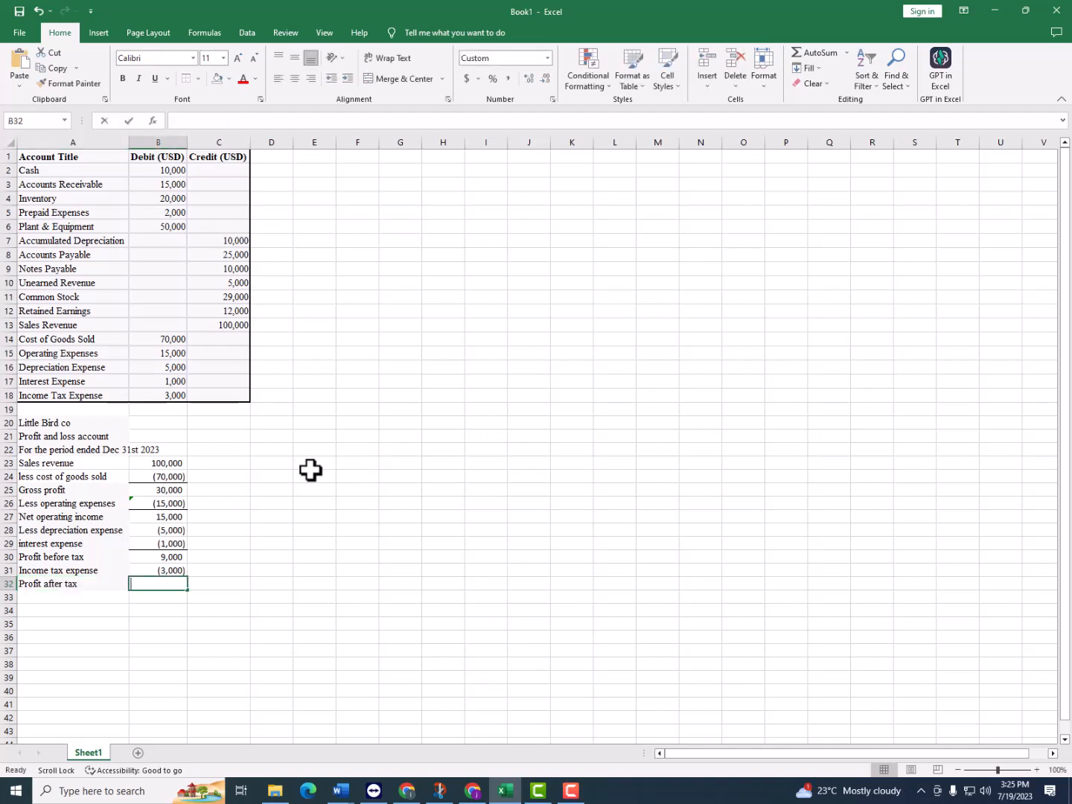
pyautogui.write('=')
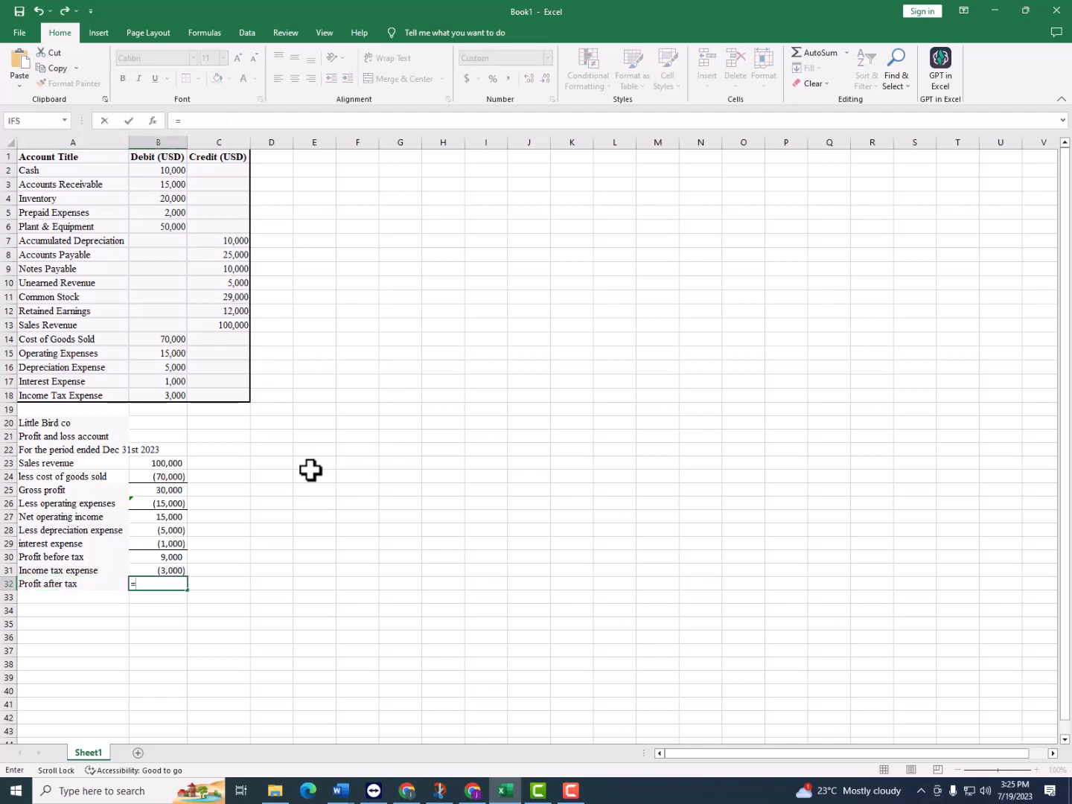
pyautogui.click(175, 552)
pyautogui.write('+')
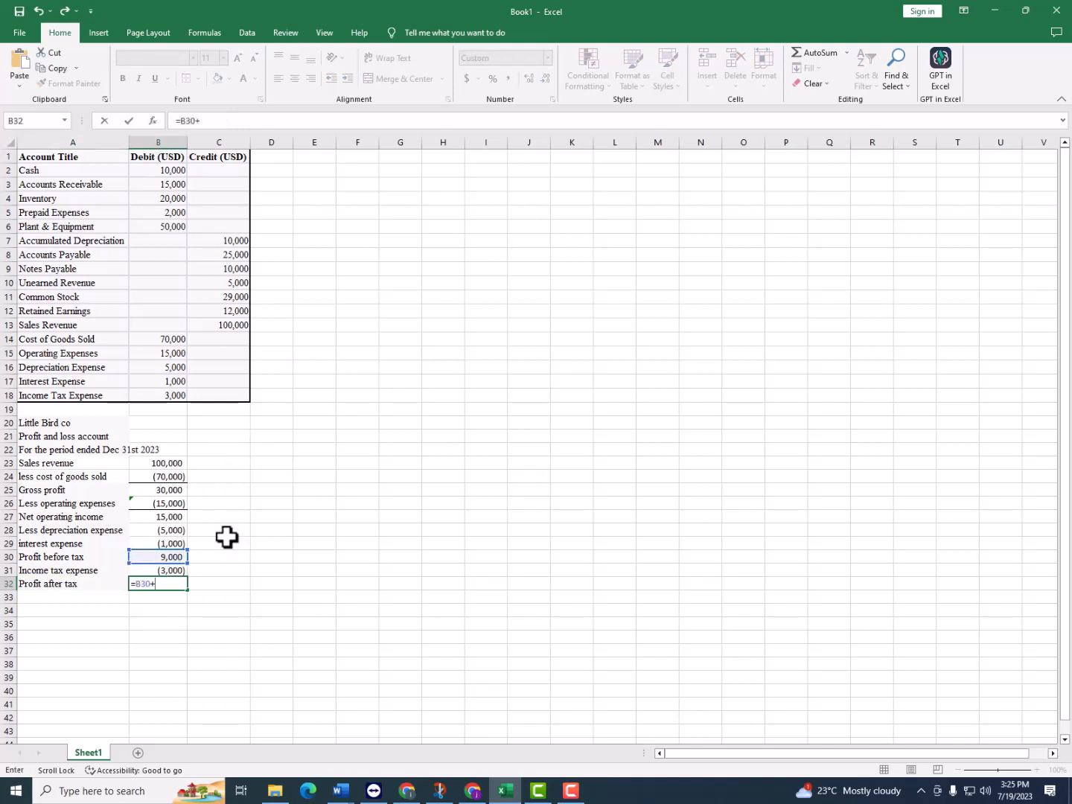
pyautogui.click(160, 569)
pyautogui.press('Return')
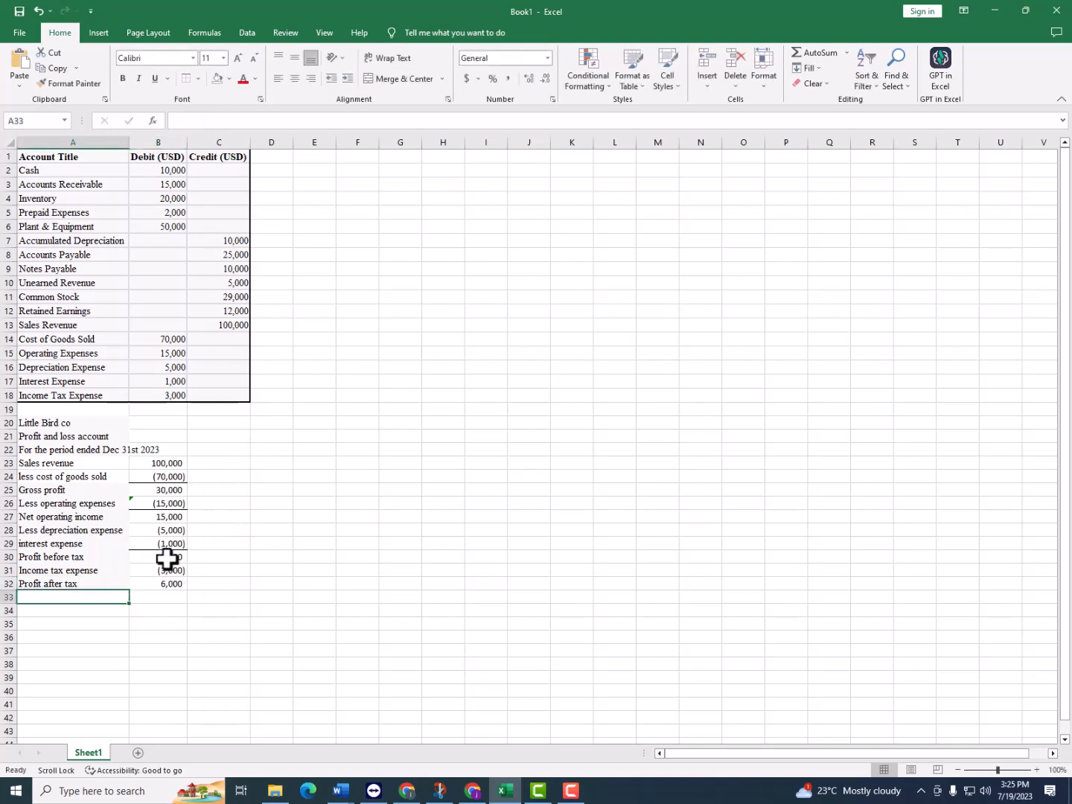
# Add a top border to the profit after tax amount in B32
pyautogui.click(171, 583)
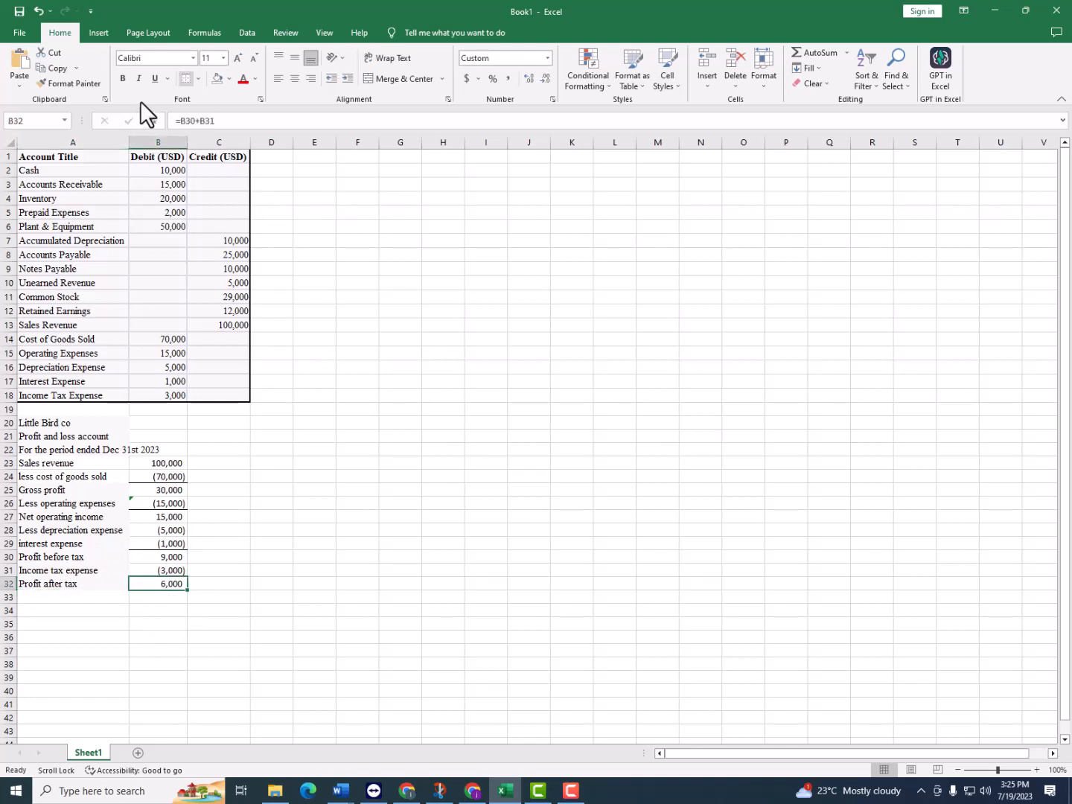
pyautogui.click(111, 600)
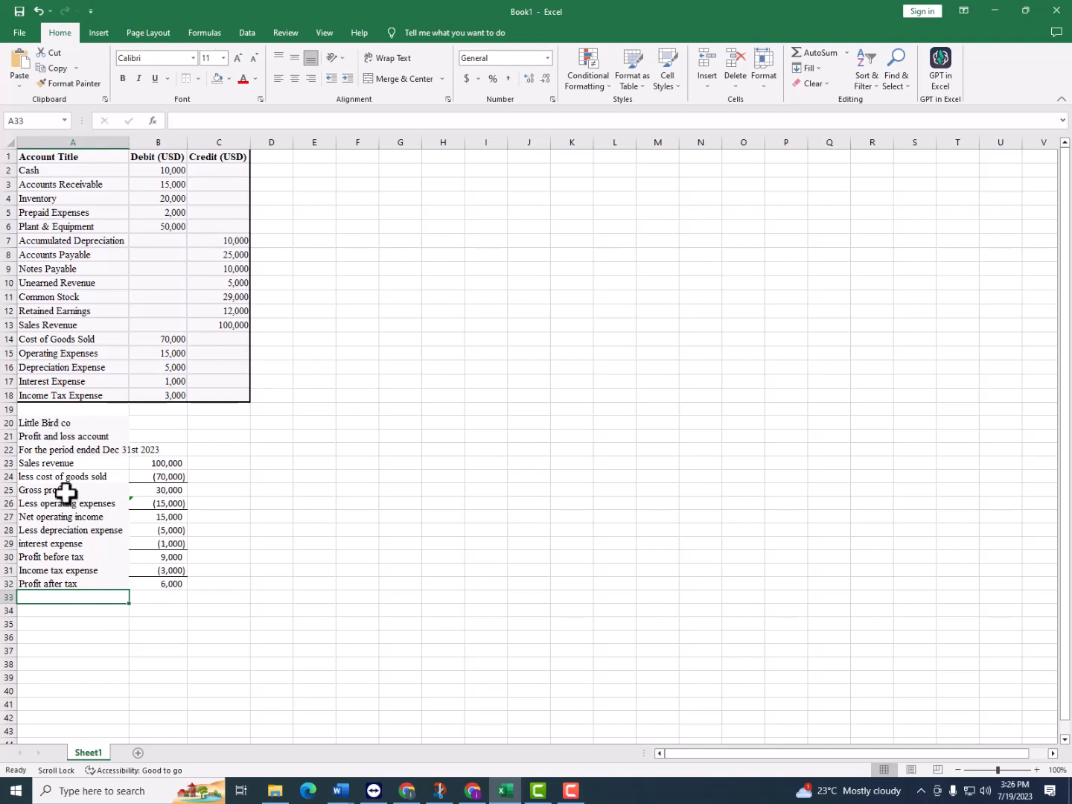
# Remove the fill color from the profit and loss labels in A23:A32
pyautogui.moveTo(66, 463); pyautogui.dragTo(67, 585)
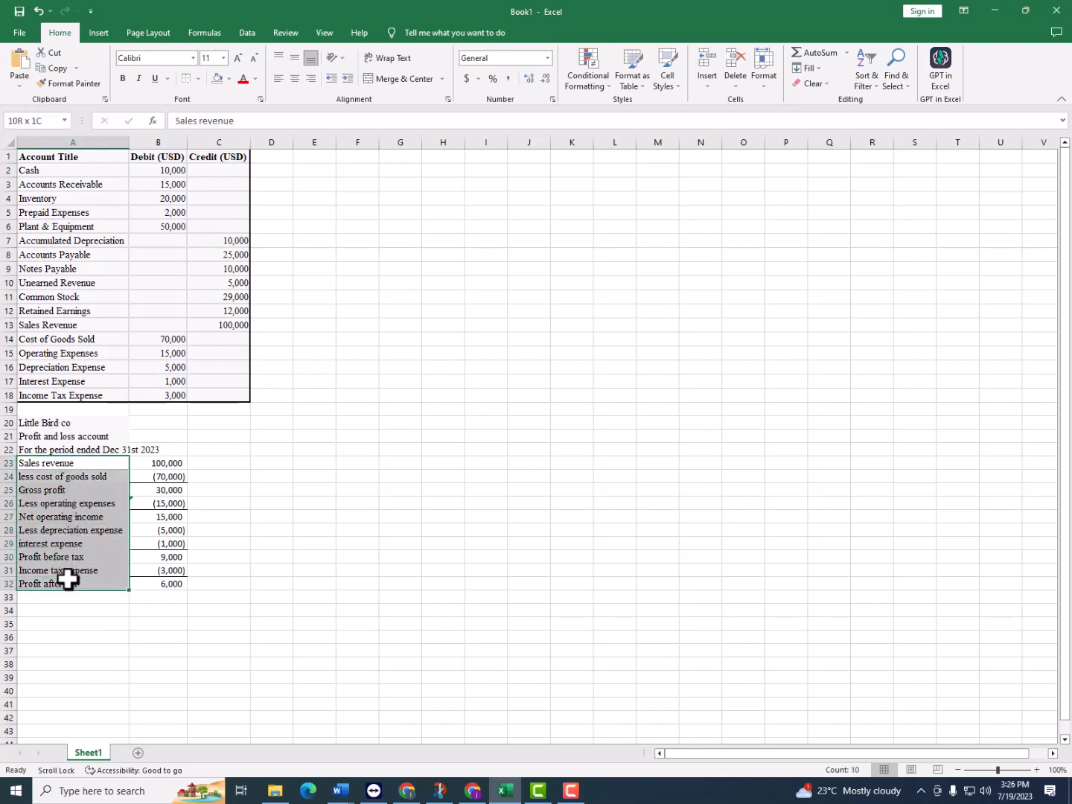
pyautogui.click(224, 80)
pyautogui.click(218, 195)
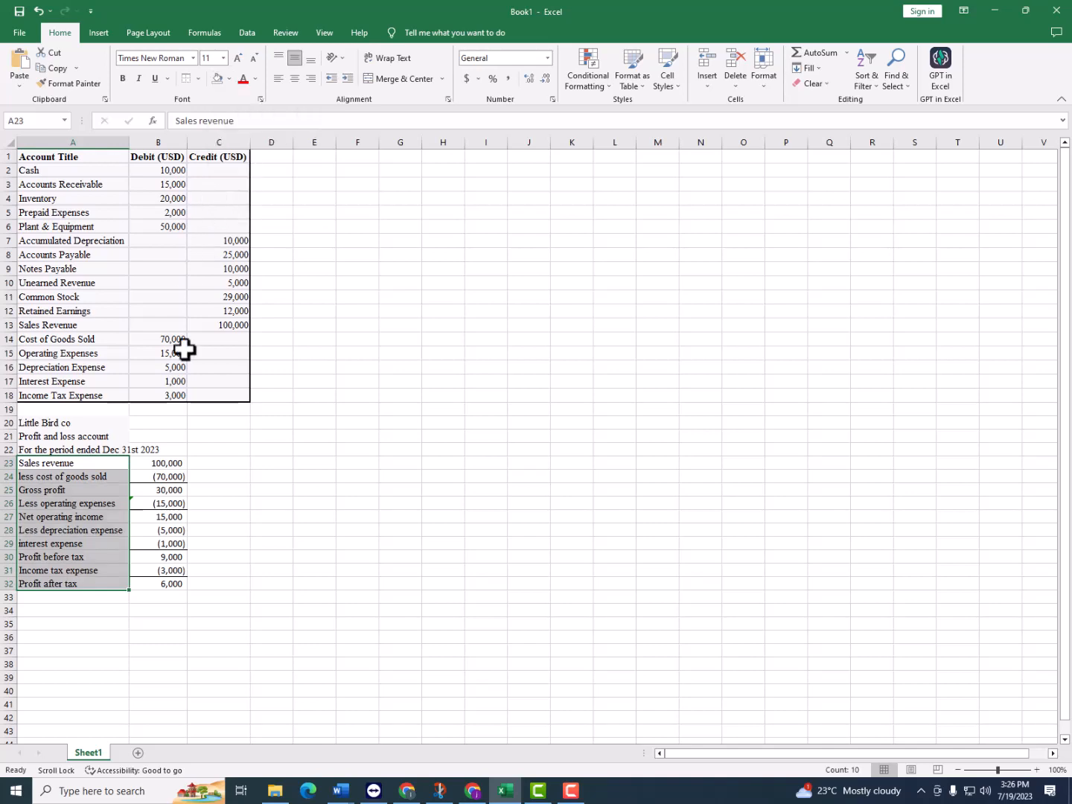
pyautogui.click(218, 477)
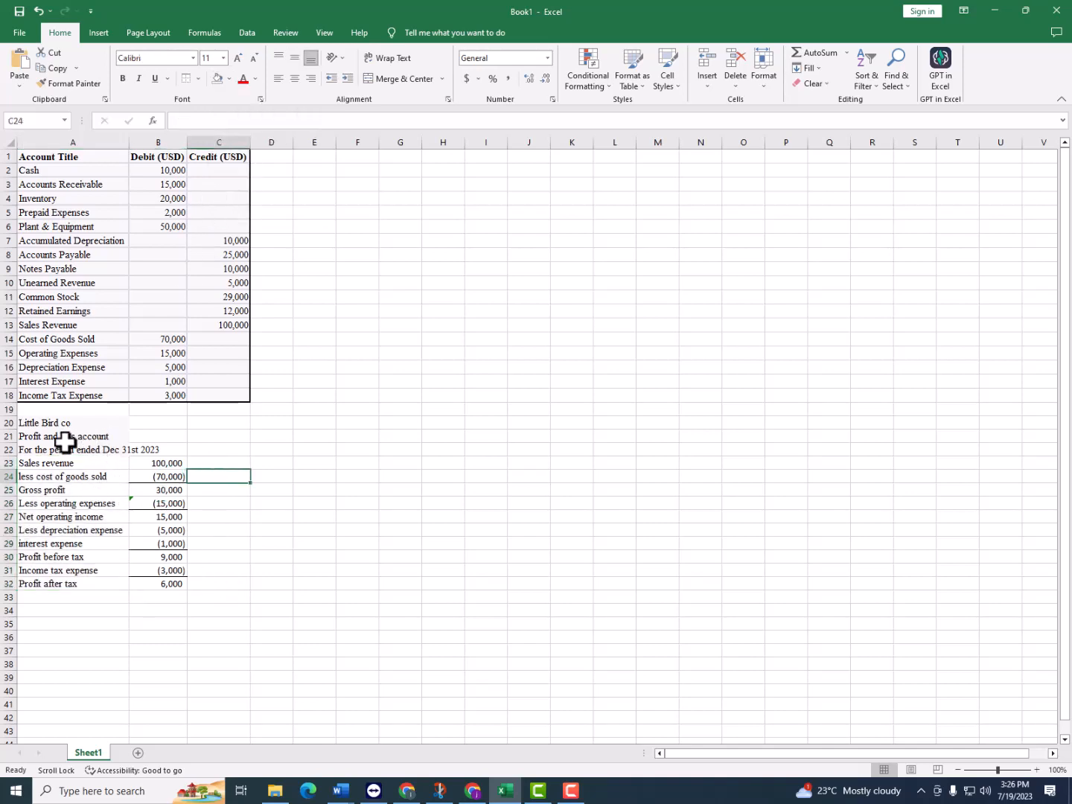
# Make the three profit and loss heading lines in A20:A22 bold
pyautogui.moveTo(79, 423); pyautogui.dragTo(88, 450)
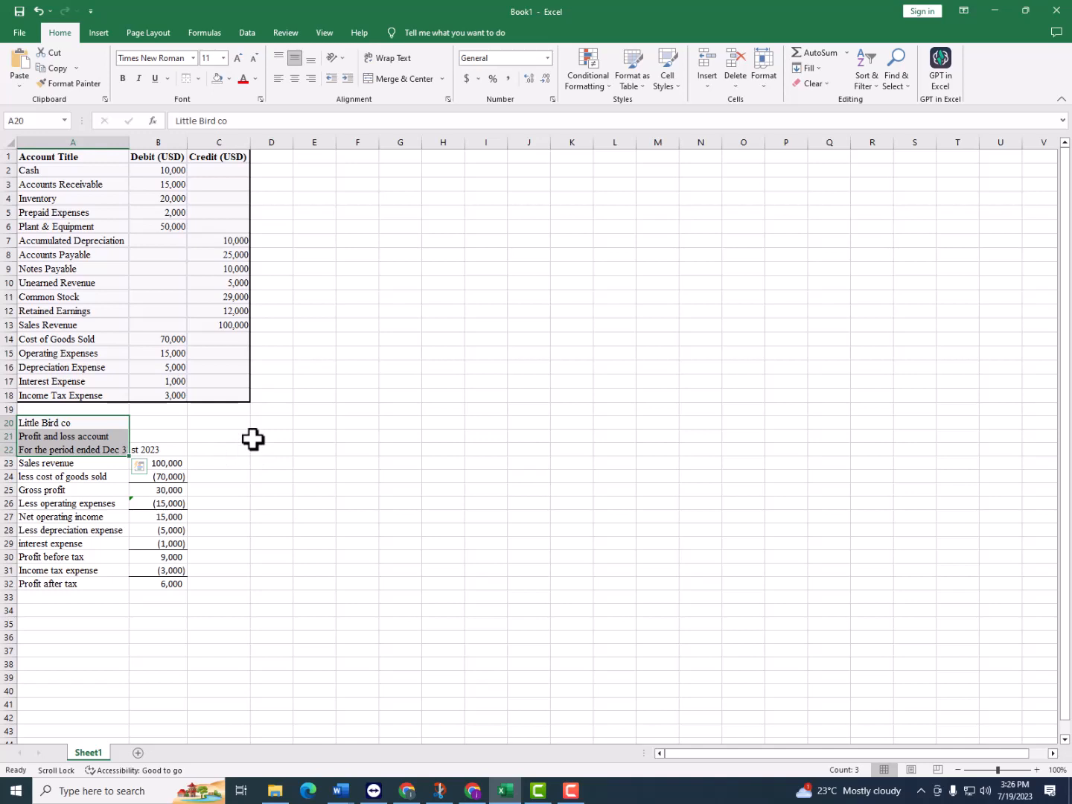
pyautogui.hotkey('ctrl', 'b')
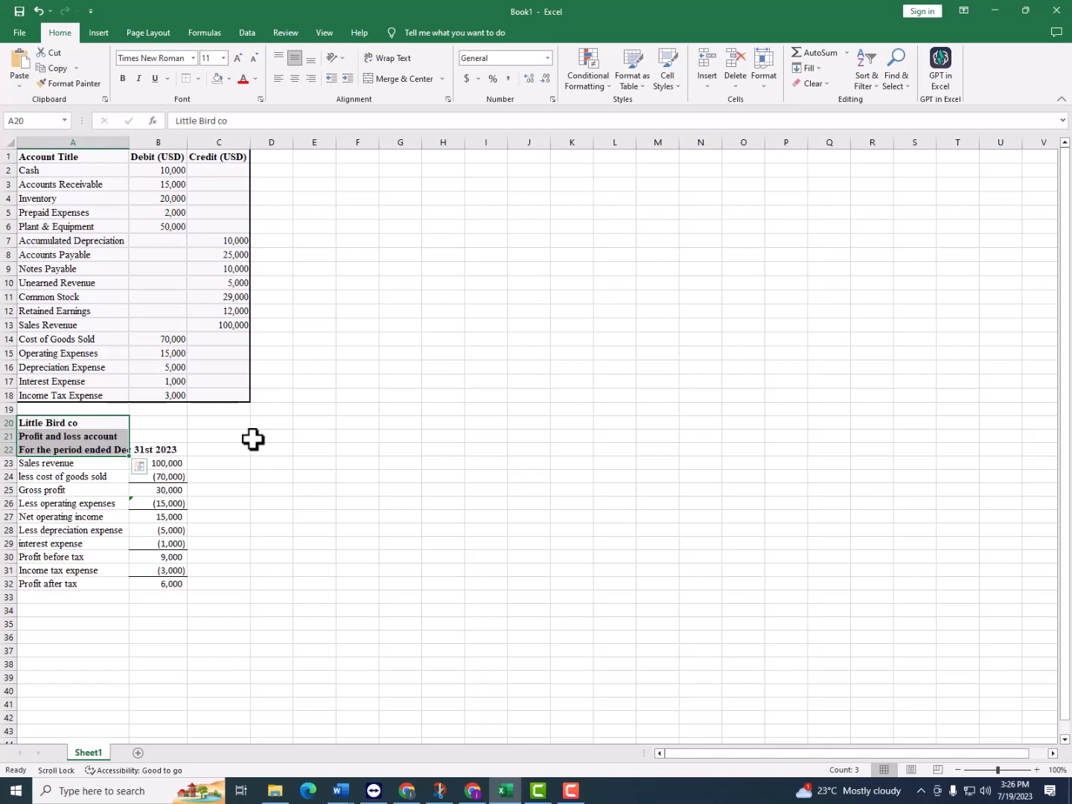
pyautogui.click(274, 530)
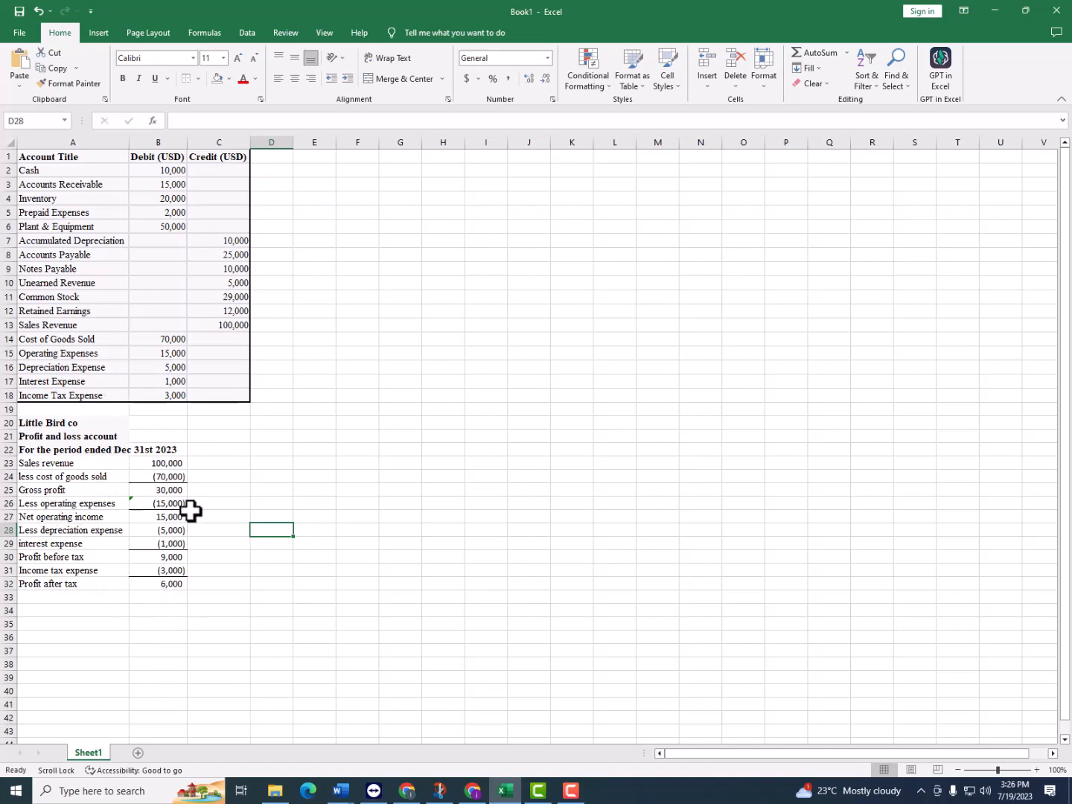
# Reread the requirements in the BDA document in Word, then return to Excel and examine the trial balance and profit and loss account
pyautogui.scroll(-1, 134, 425)
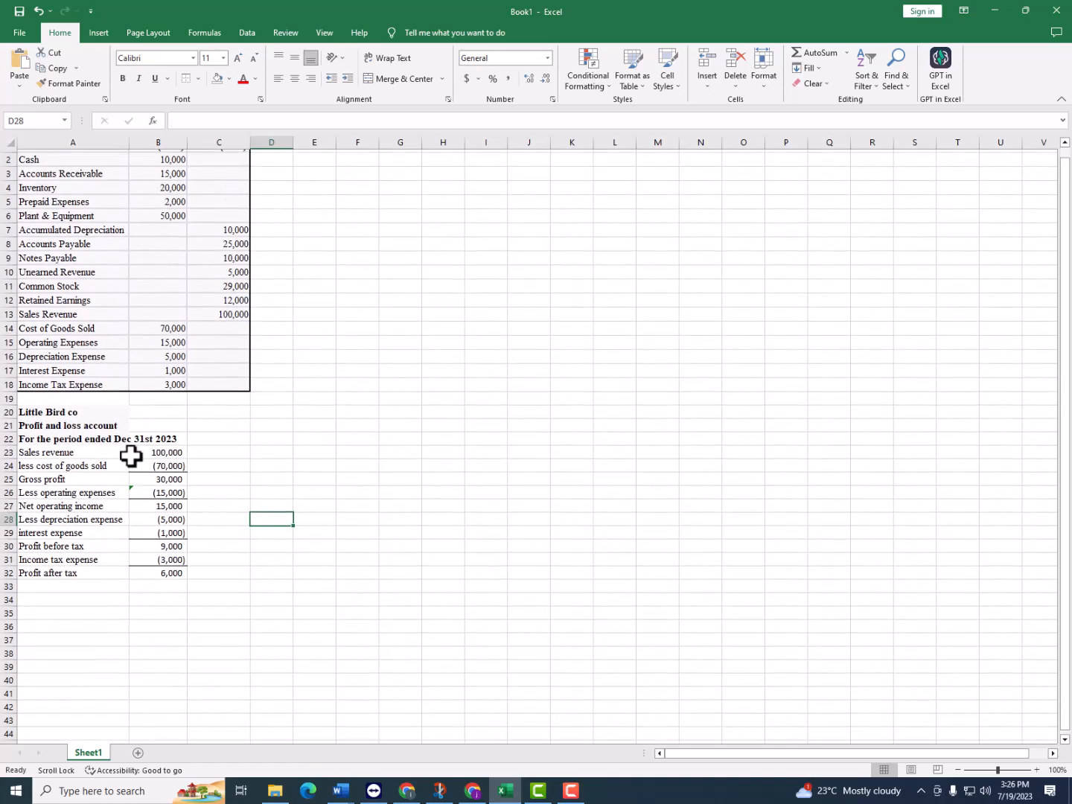
pyautogui.scroll(1, 132, 422)
pyautogui.moveTo(341, 790)
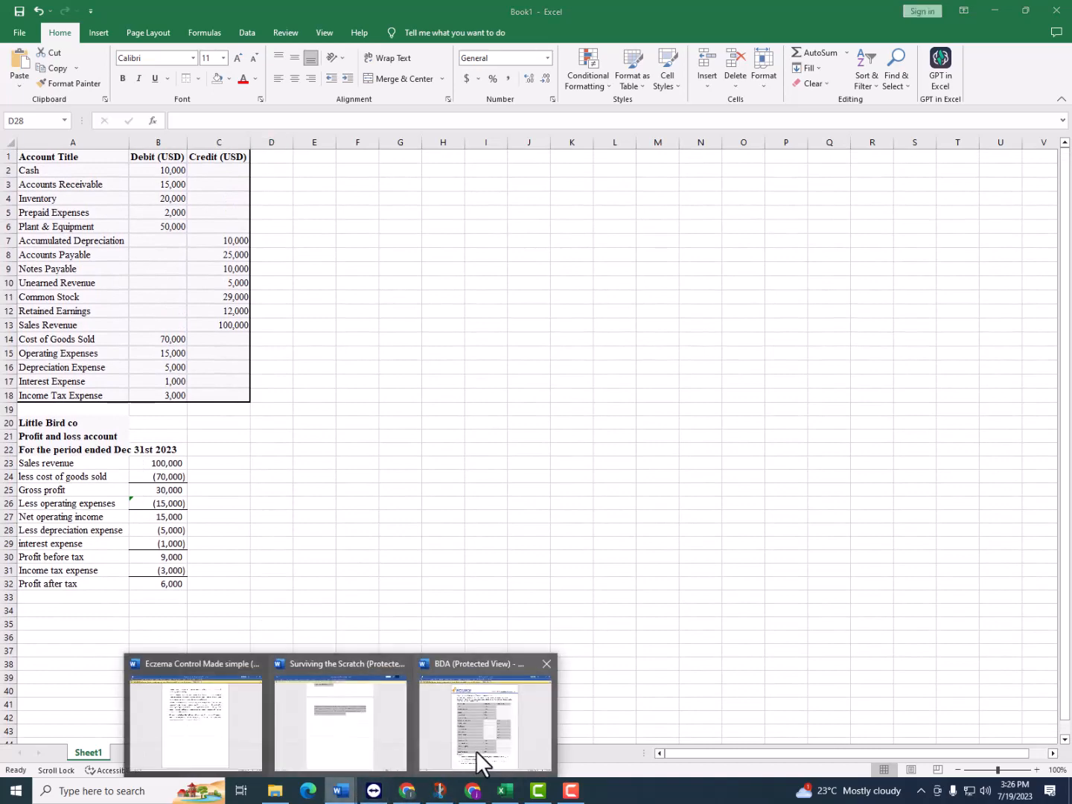
pyautogui.click(478, 758)
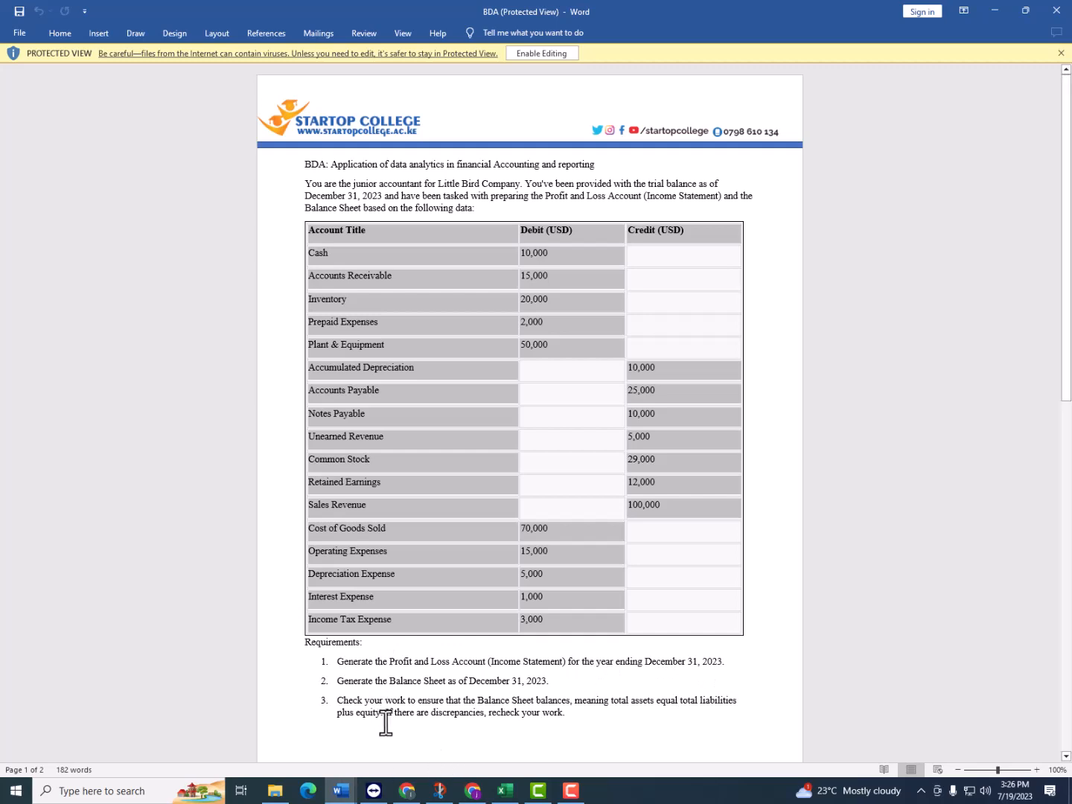
pyautogui.click(505, 791)
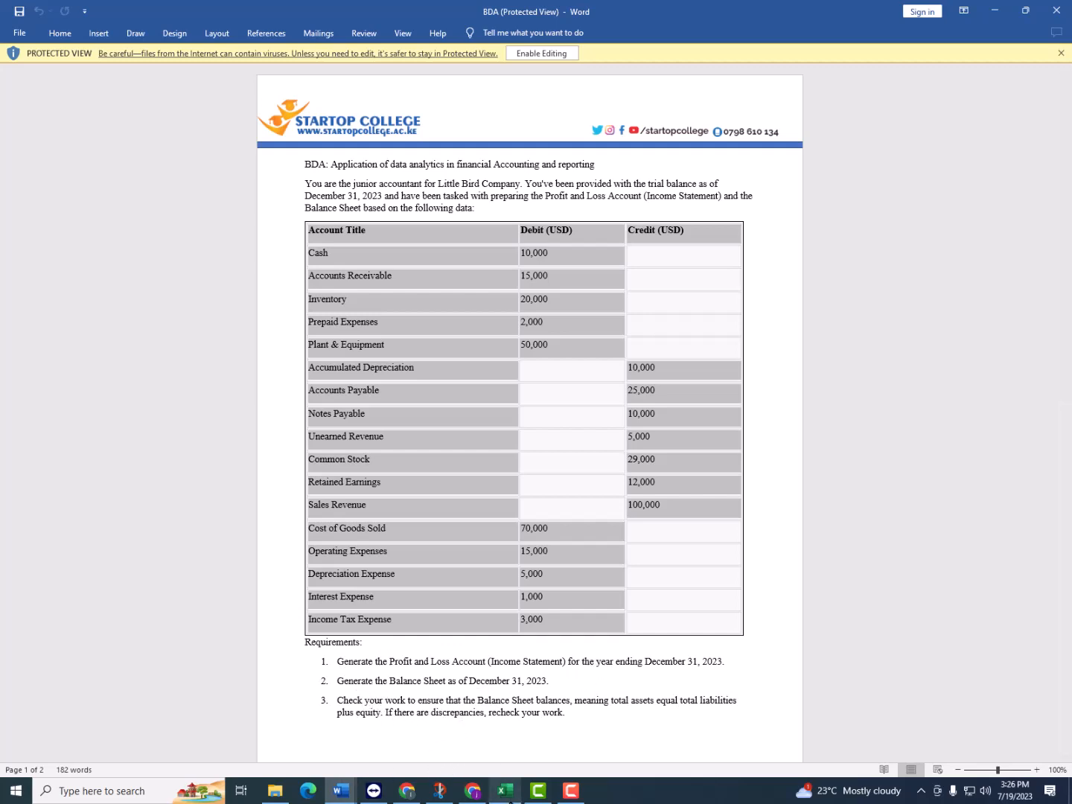
pyautogui.scroll(-2, 53, 666)
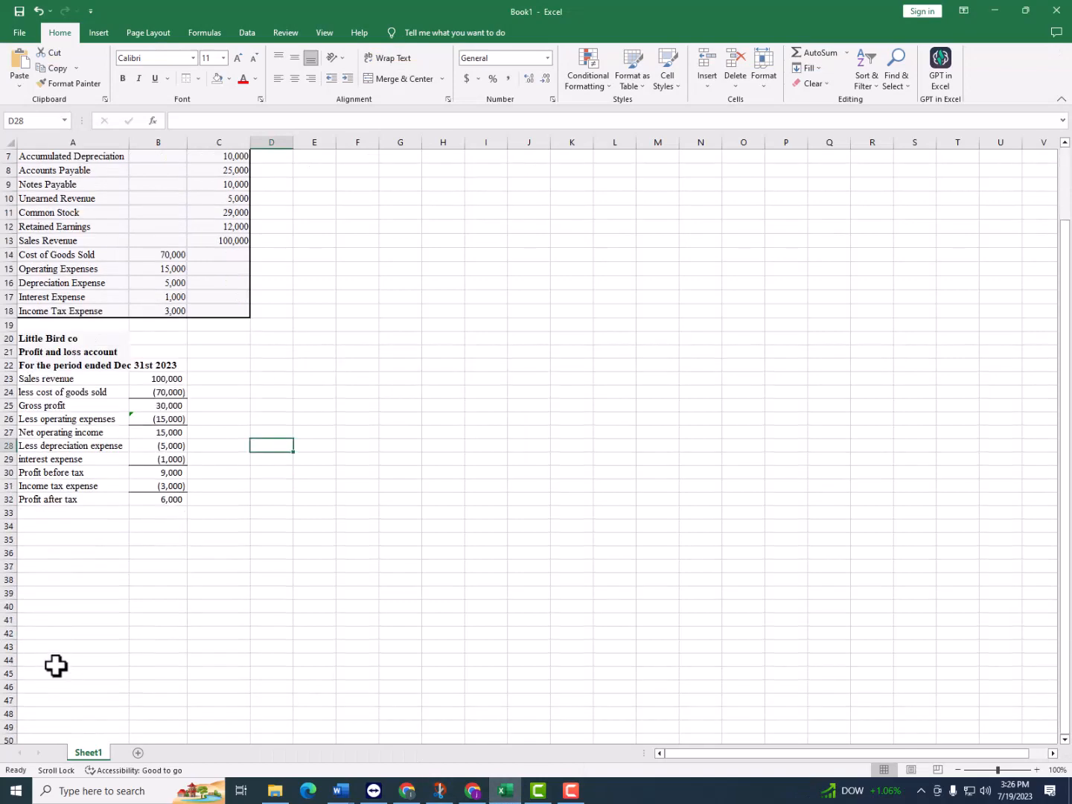
pyautogui.scroll(2, 75, 654)
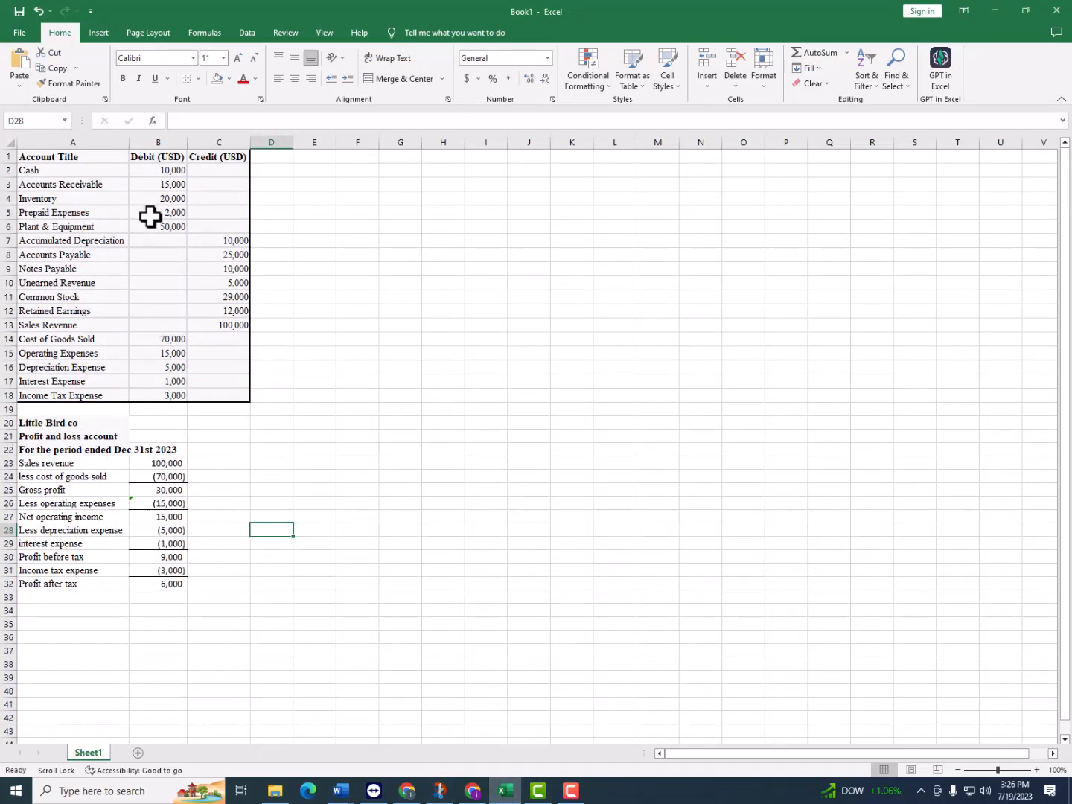
pyautogui.scroll(-1, 132, 591)
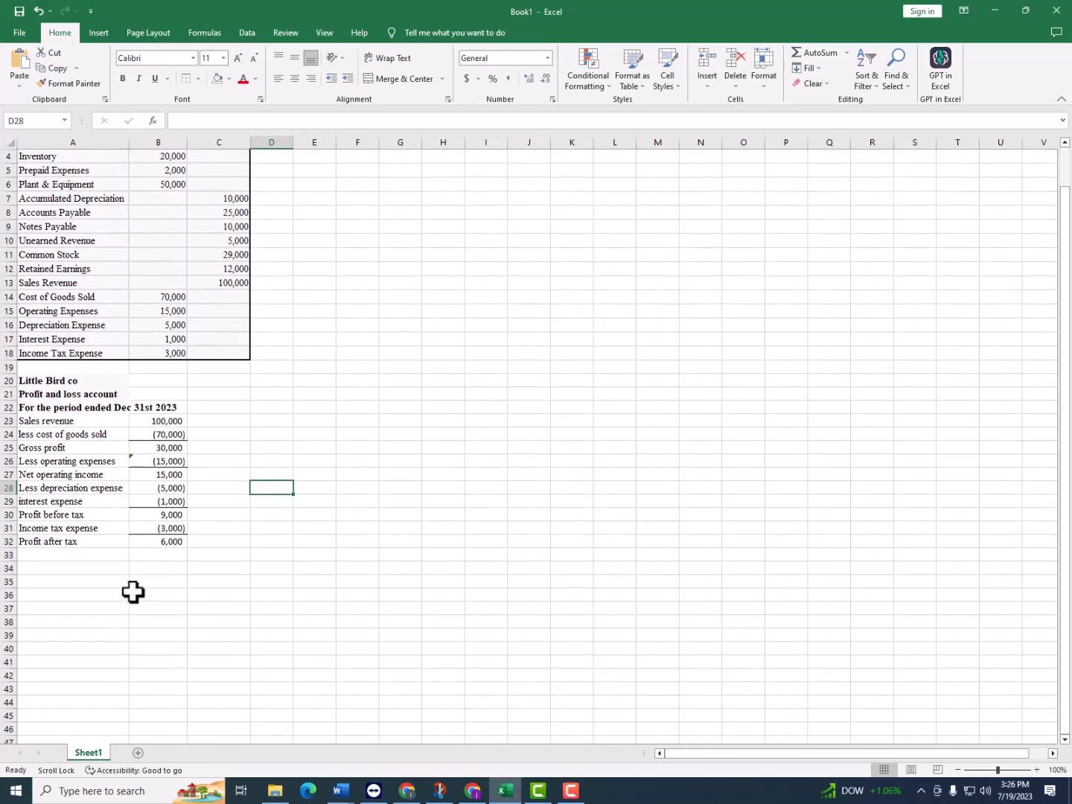
pyautogui.scroll(1, 119, 573)
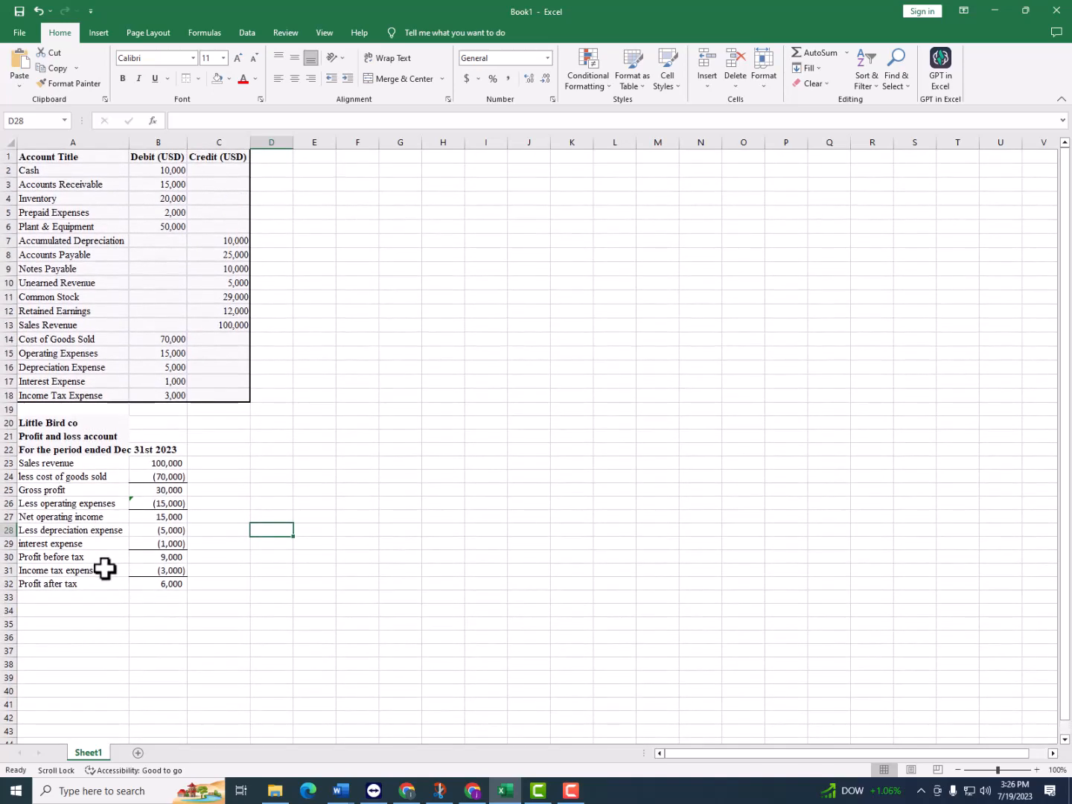
pyautogui.scroll(-4, 106, 571)
pyautogui.scroll(4, 112, 574)
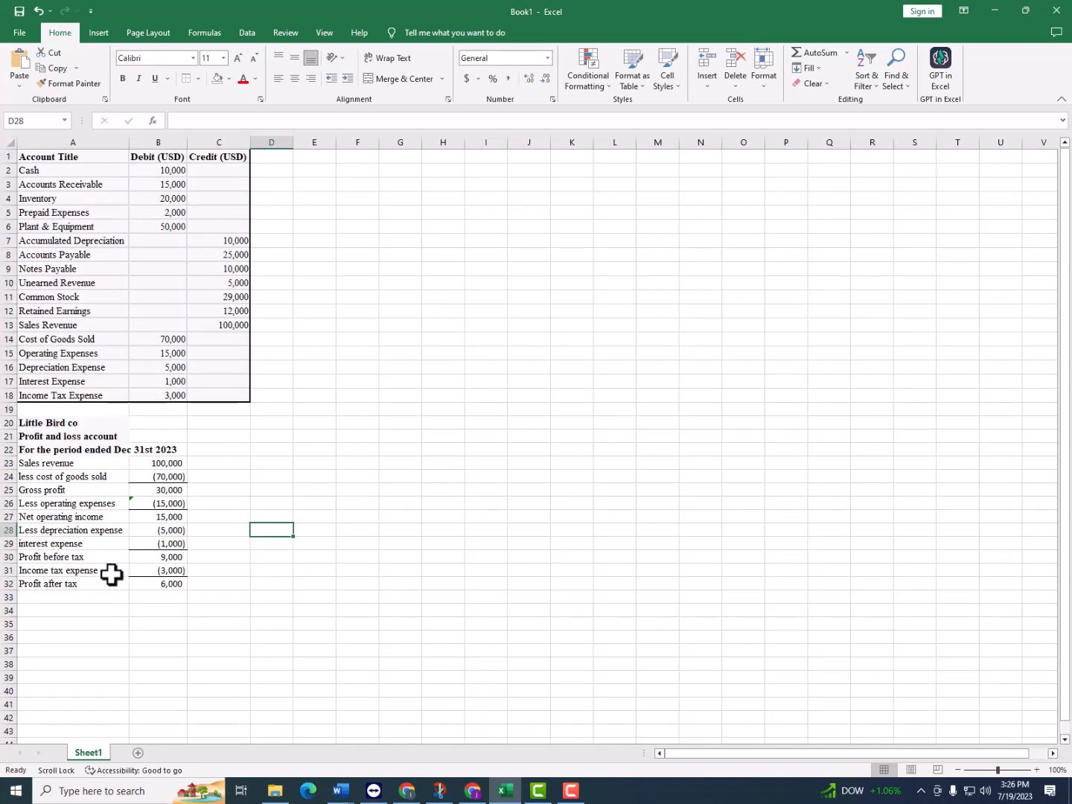
# Copy the "Little Bird co" heading from A20 into A34
pyautogui.click(67, 615)
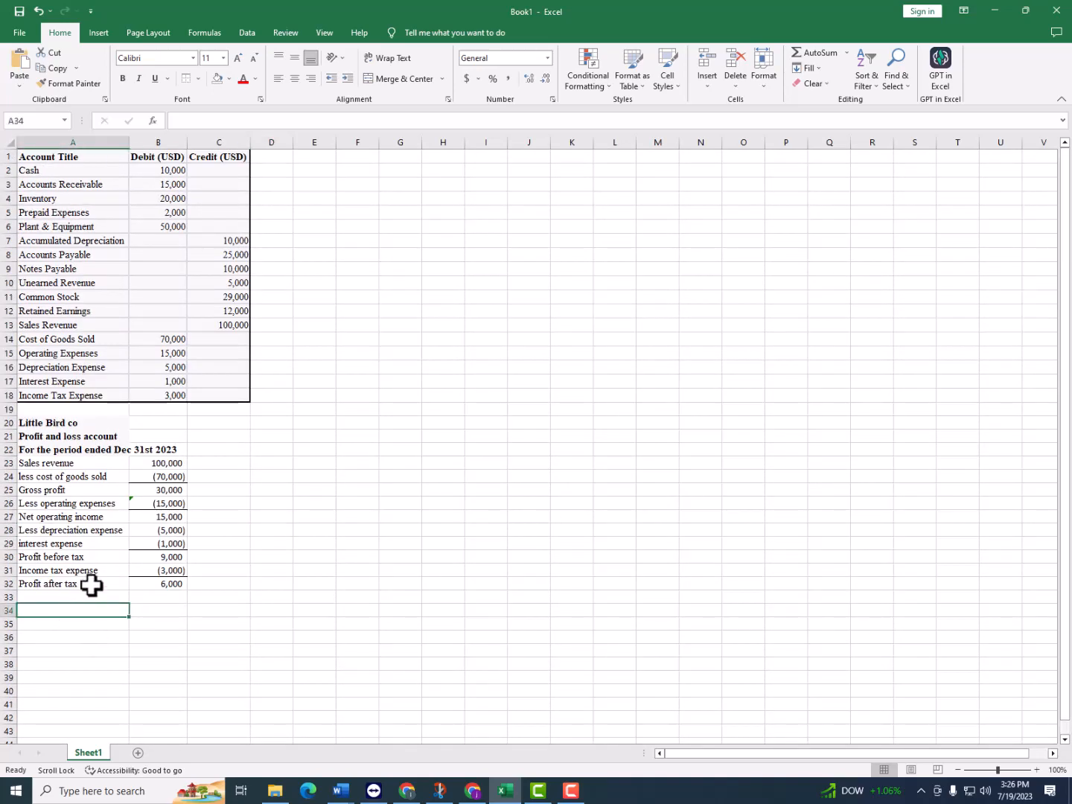
pyautogui.click(79, 429)
pyautogui.hotkey('ctrl', 'c')
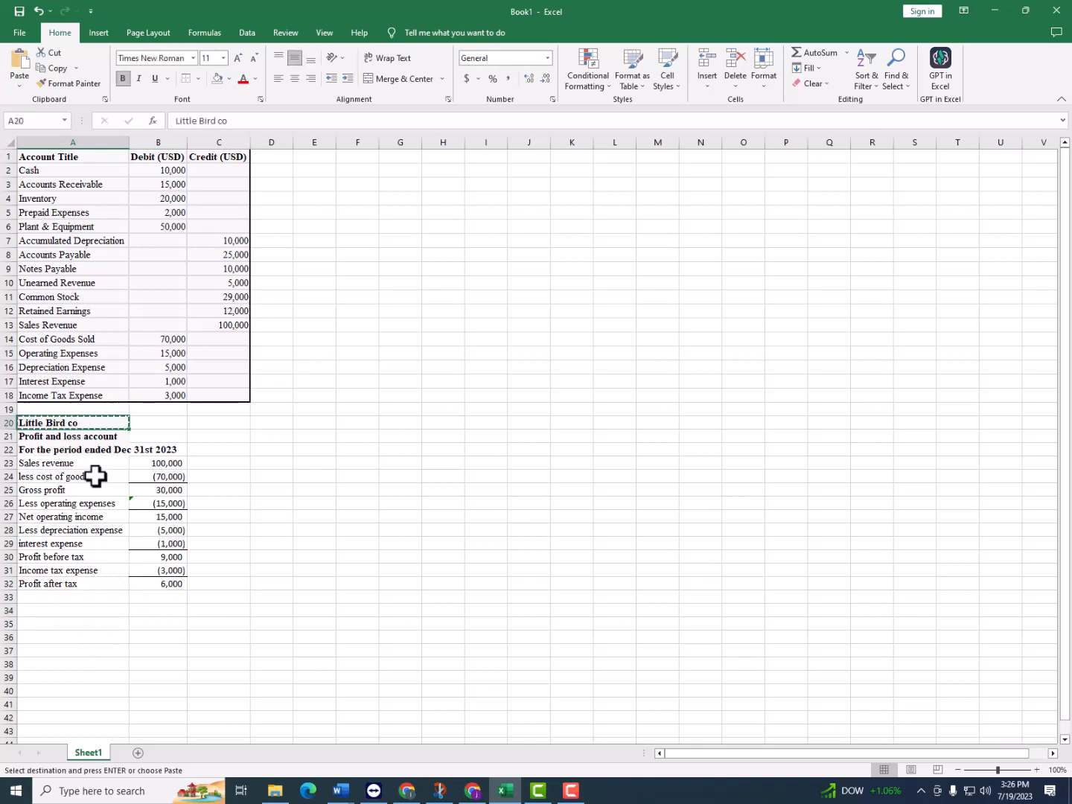
pyautogui.click(76, 611)
pyautogui.hotkey('ctrl', 'v')
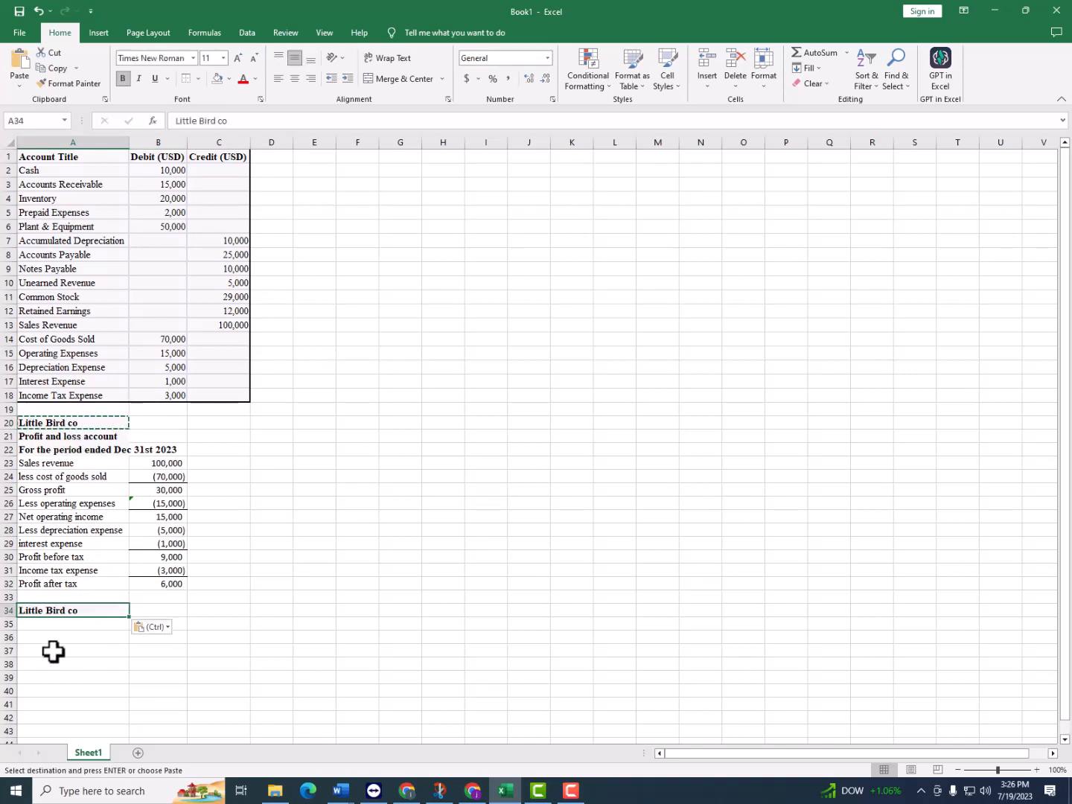
# Enter the heading lines "Balance sheet" in A35 and "As at Dec 31 2023" in A36
pyautogui.click(78, 621)
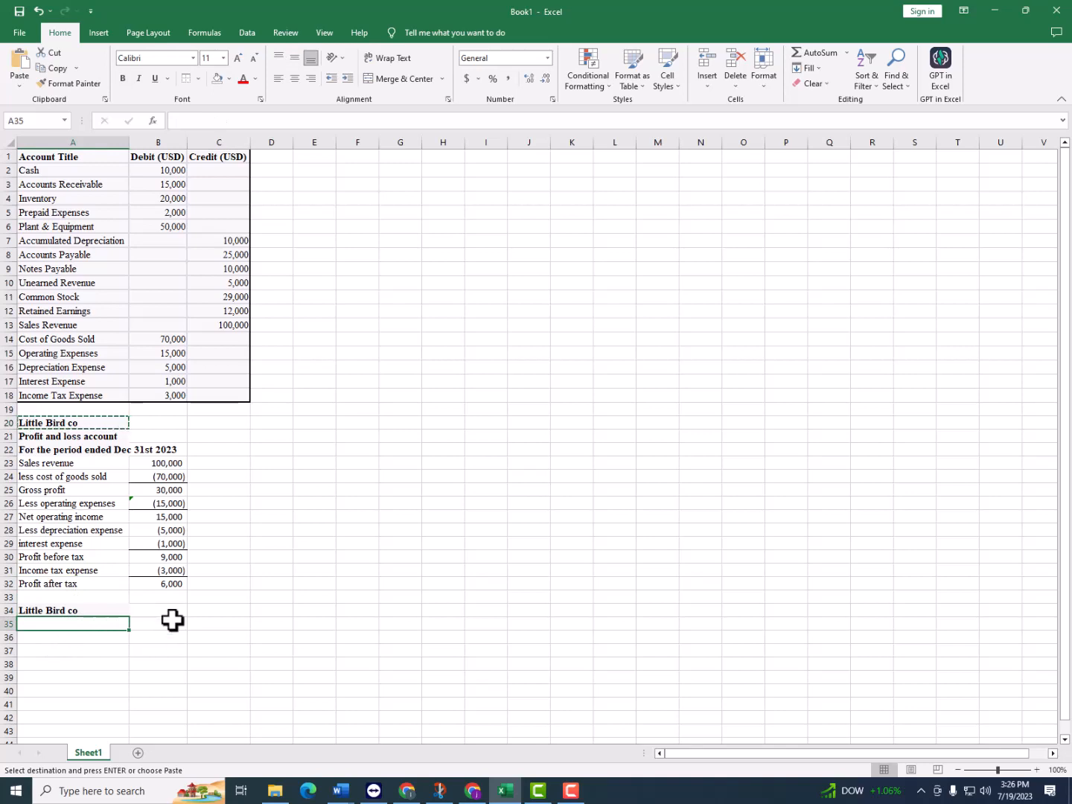
pyautogui.write('Balanc')
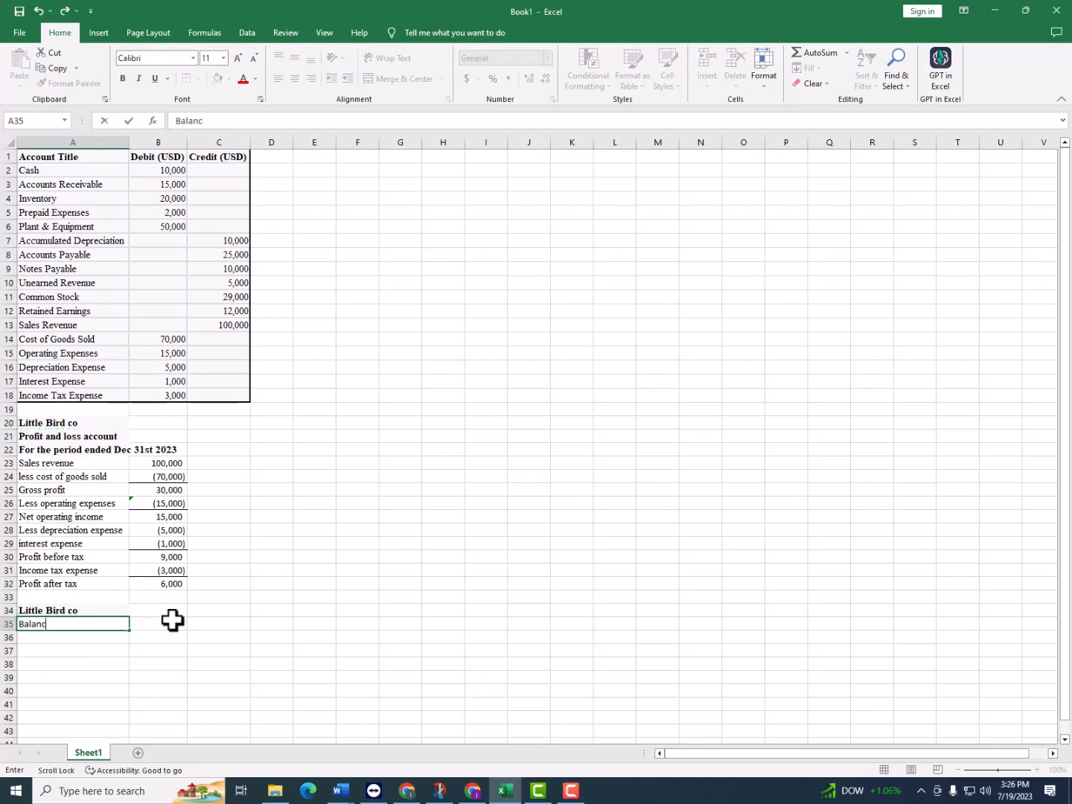
pyautogui.write('e sheet')
pyautogui.press('Return')
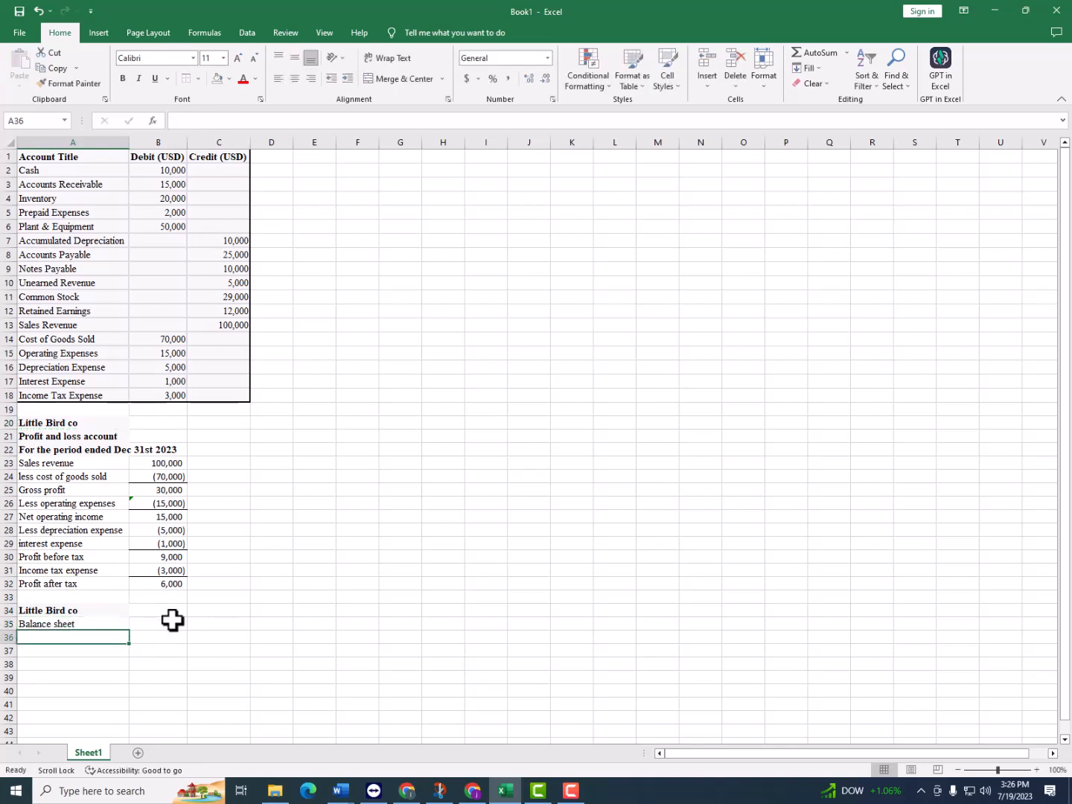
pyautogui.write('as')
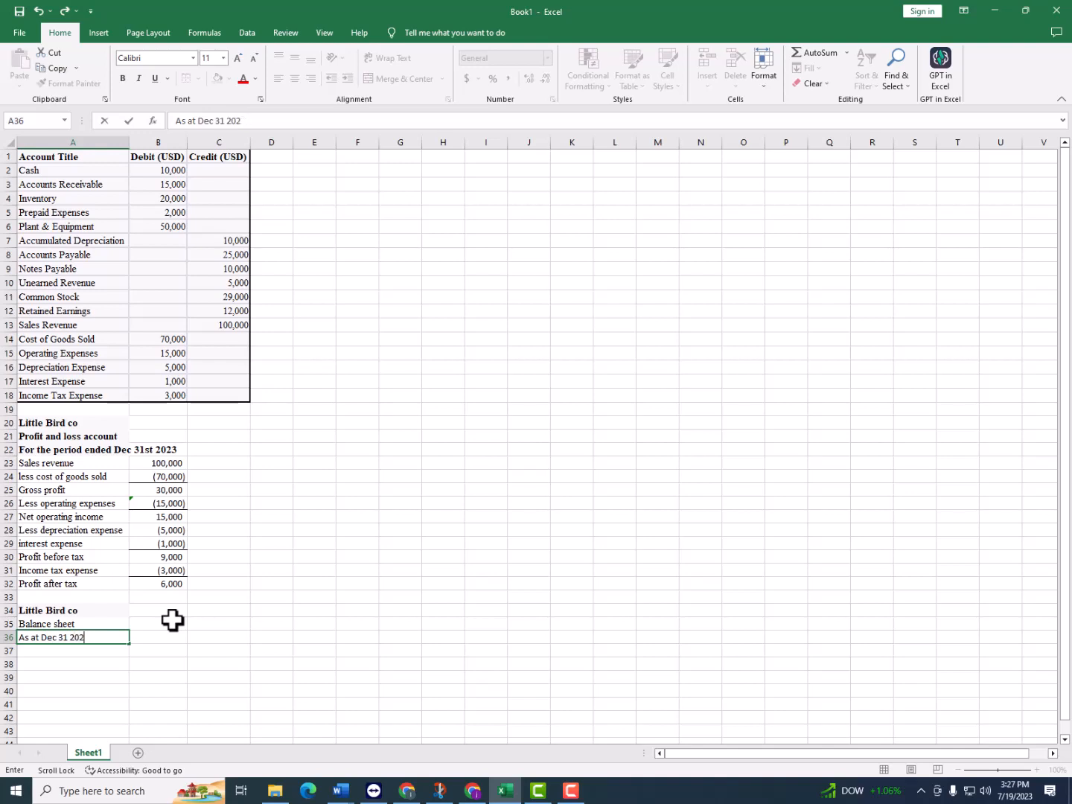
pyautogui.press('Return')
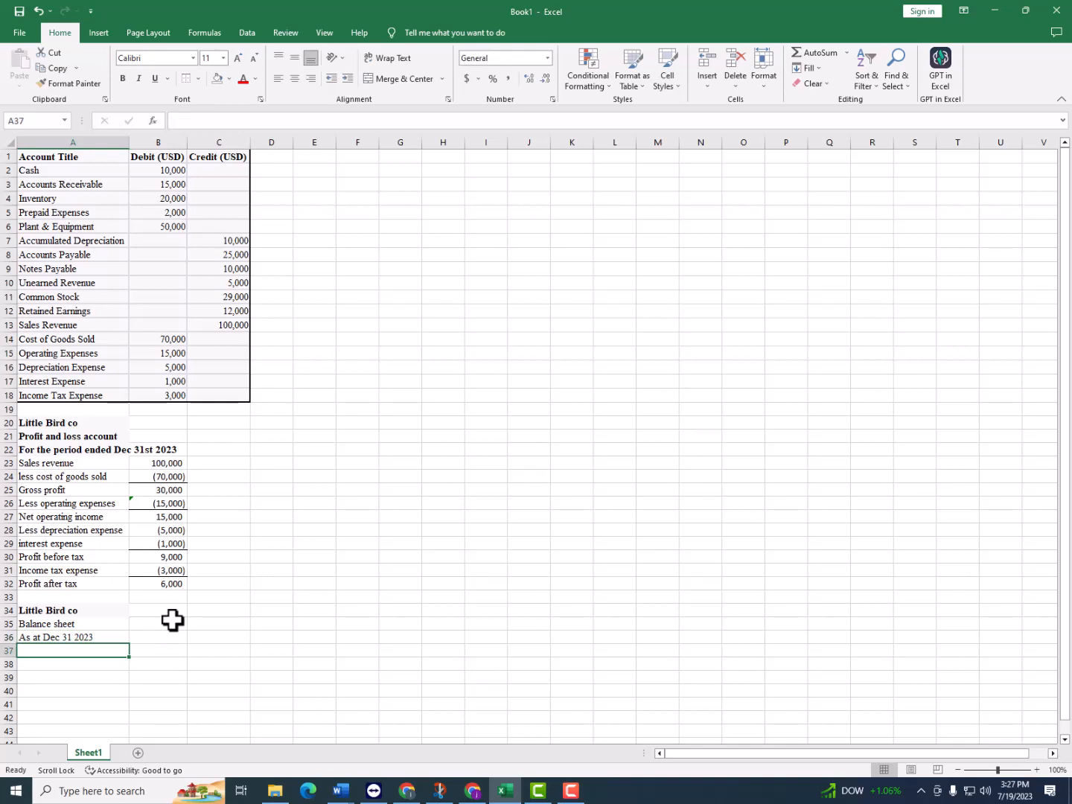
# Enter "Assets" in A37 as the first section heading of the balance sheet
pyautogui.scroll(-2, 142, 622)
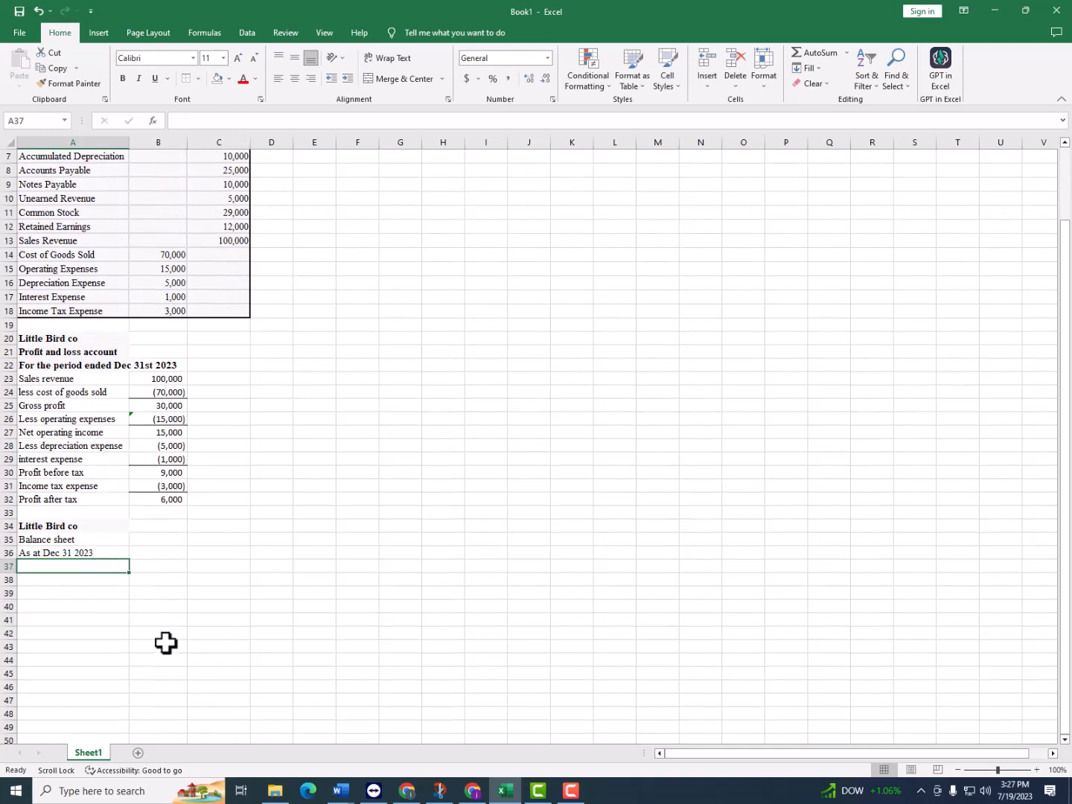
pyautogui.scroll(2, 138, 649)
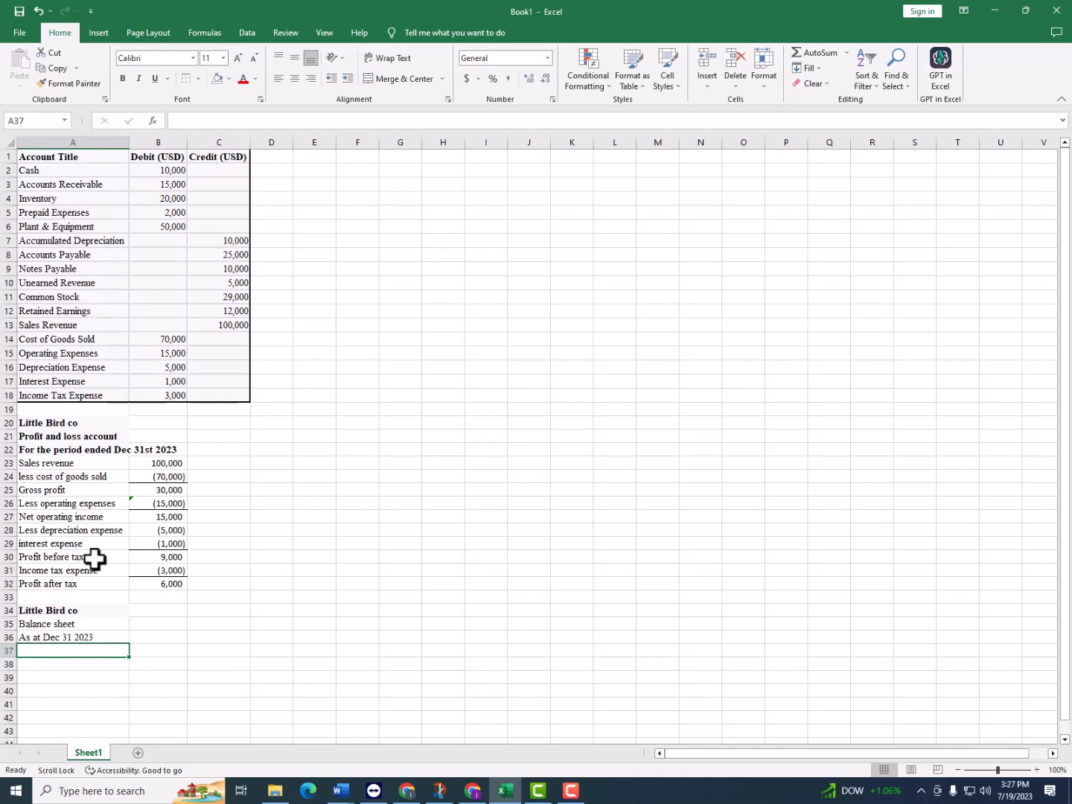
pyautogui.write('Plant')
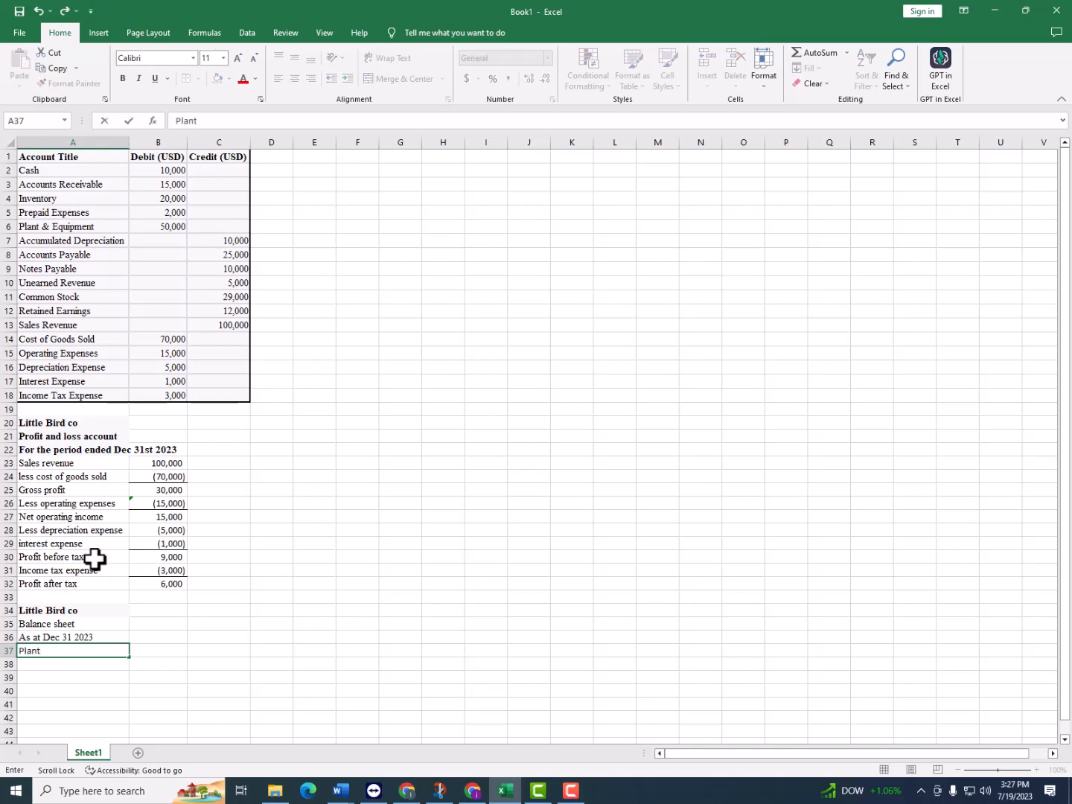
pyautogui.write('Assets')
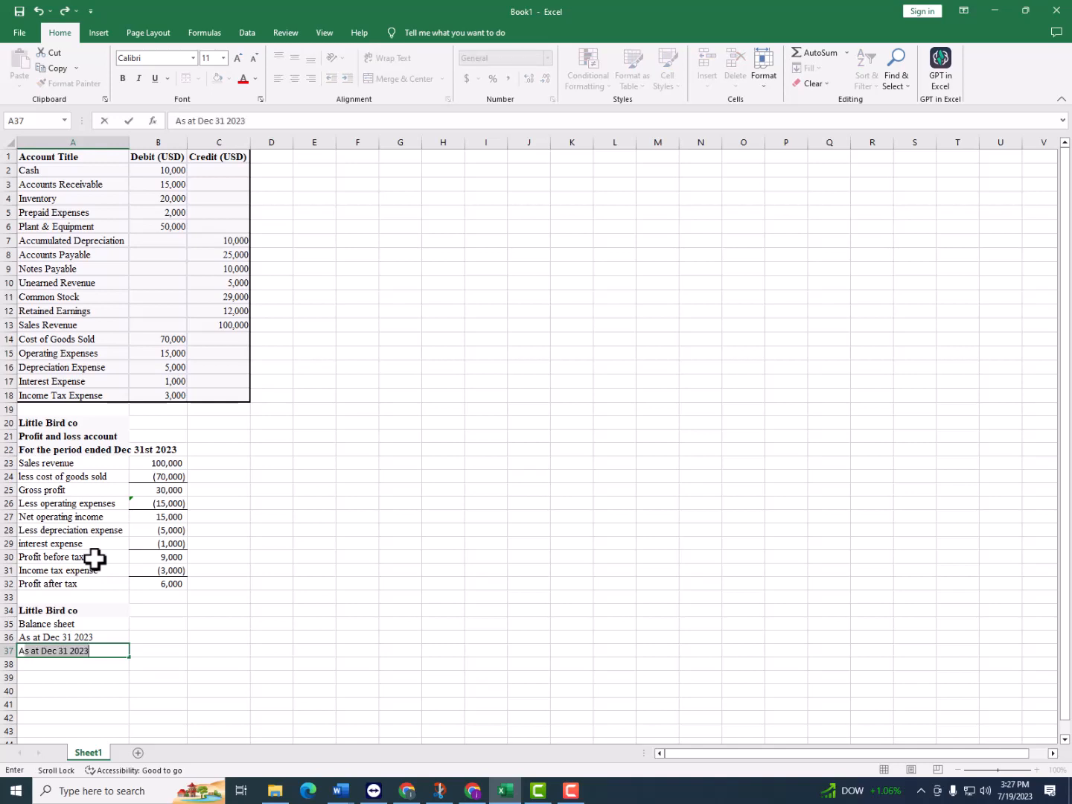
pyautogui.press('Return')
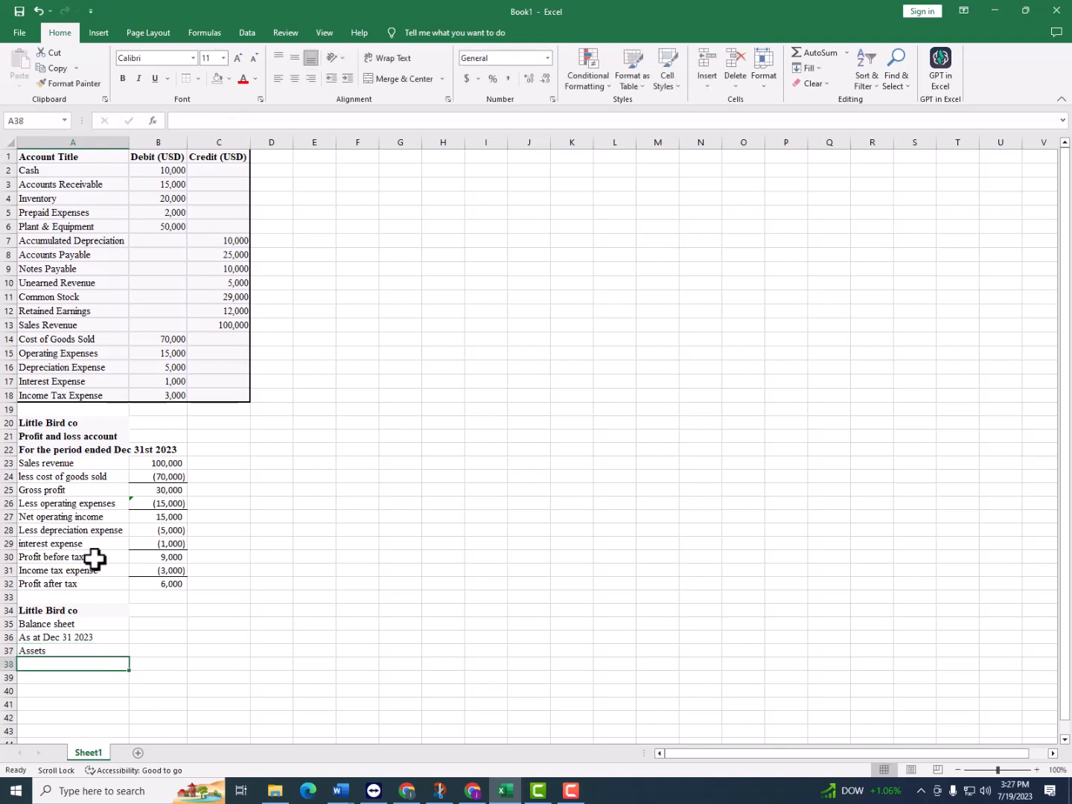
# Enter "Plant and equipment" in A38 with the amount 50000 in B38
pyautogui.write('Plant and equipment')
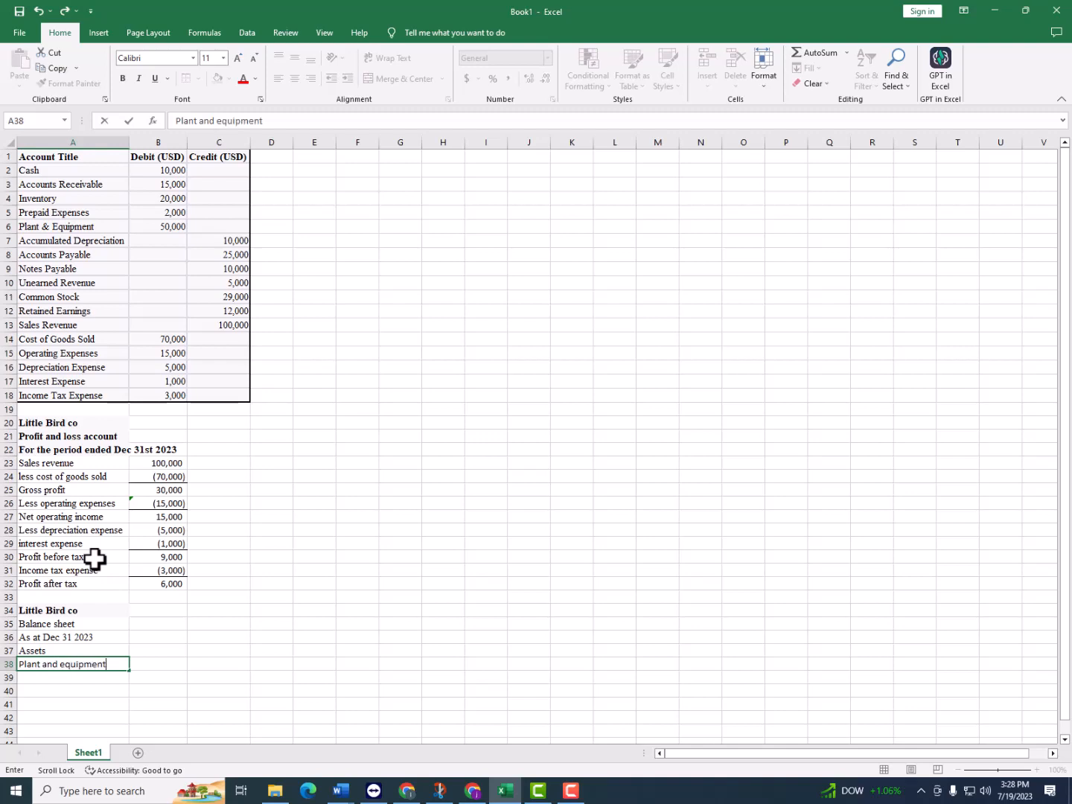
pyautogui.press('Tab')
pyautogui.write('=')
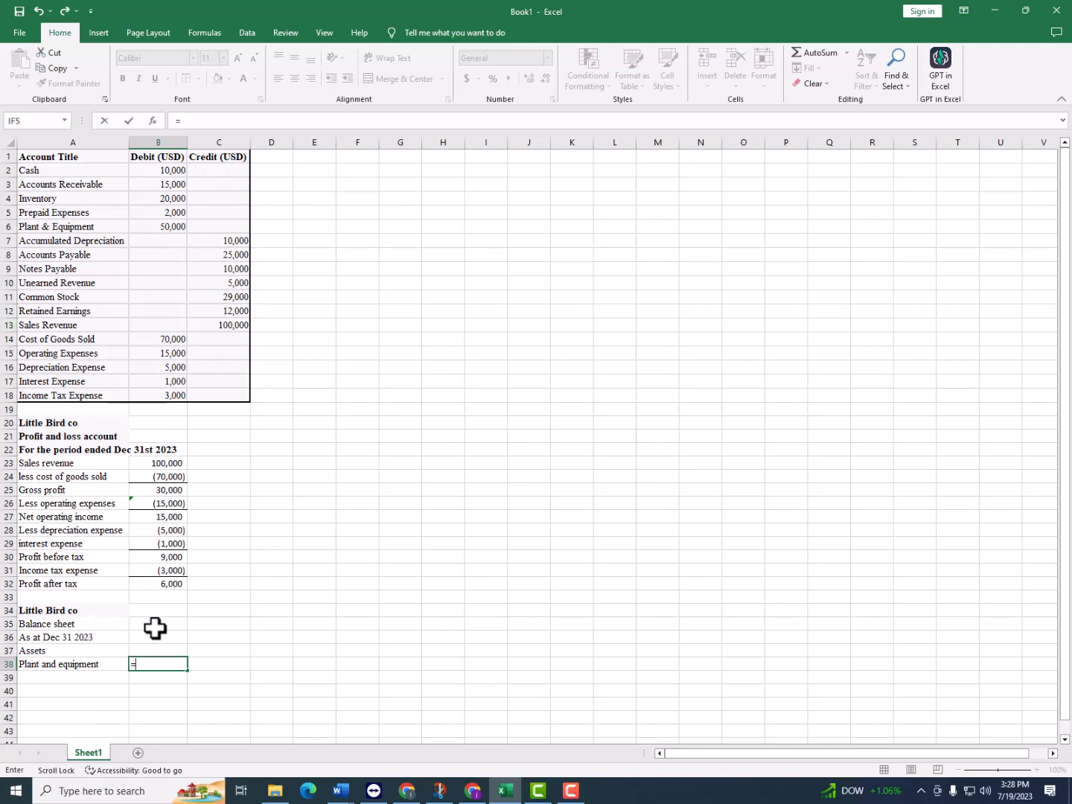
pyautogui.press('BackSpace')
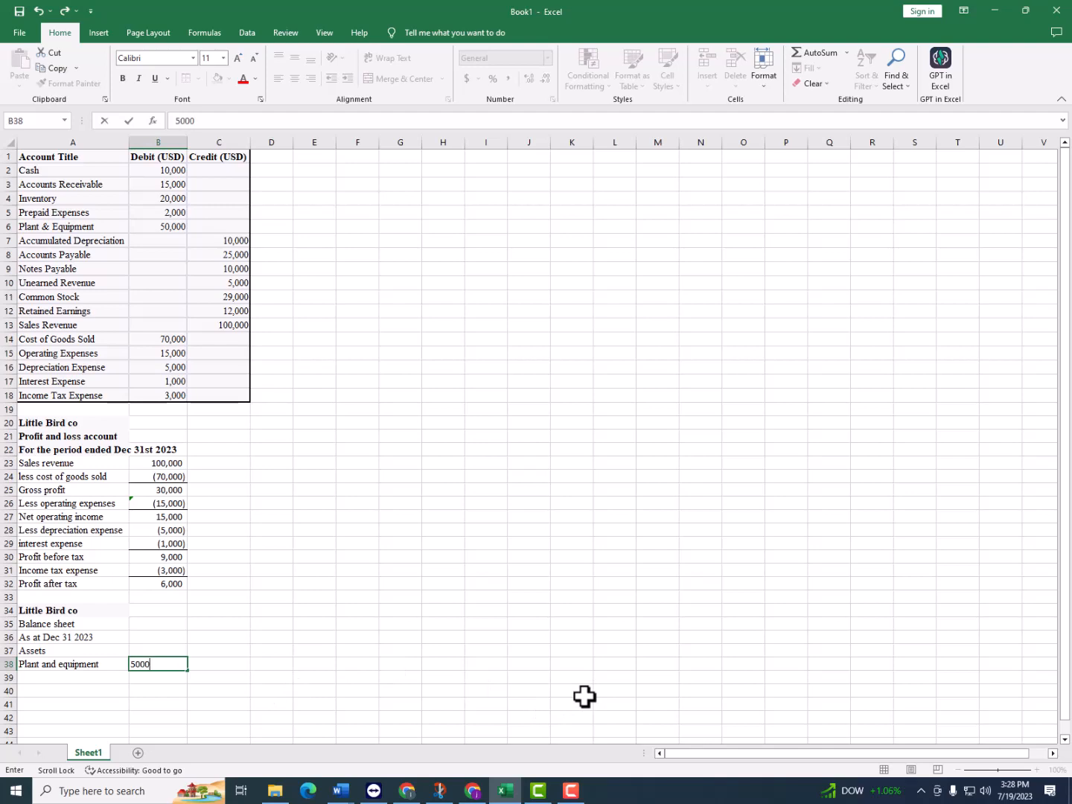
pyautogui.press('Return')
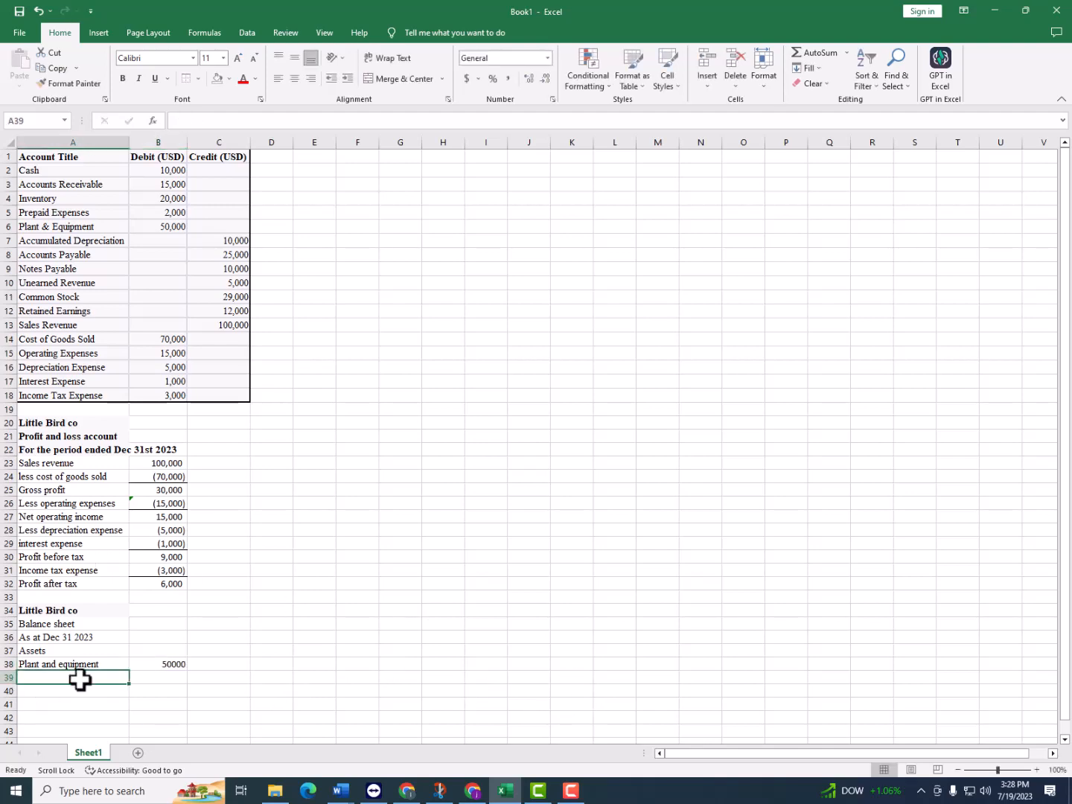
# Change the hard-coded Plant and equipment amount in B38 to 500000
pyautogui.scroll(-1, 92, 667)
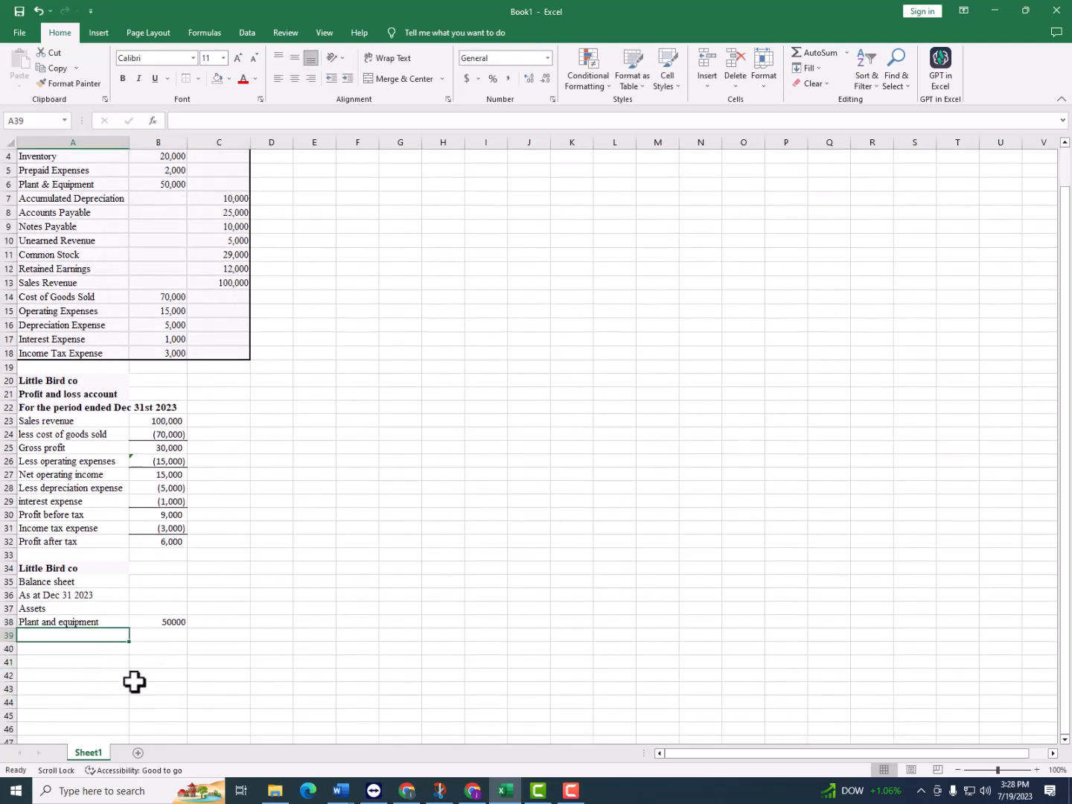
pyautogui.doubleClick(172, 621)
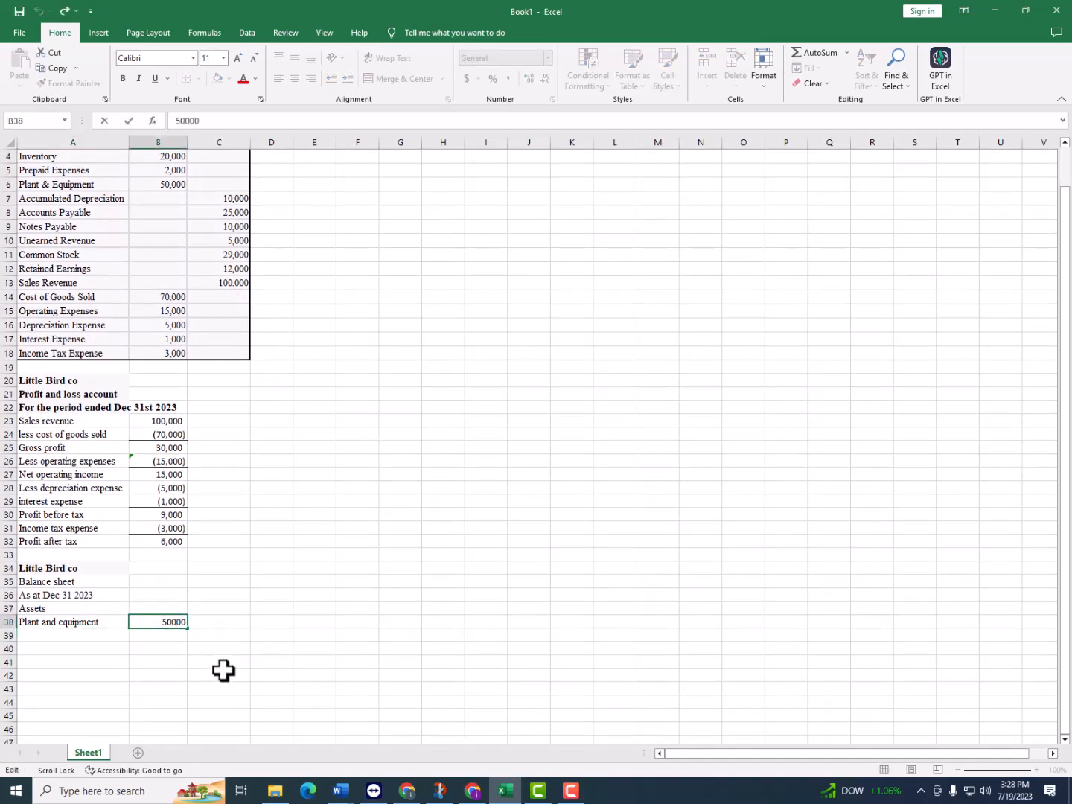
pyautogui.write('0')
pyautogui.press('Return')
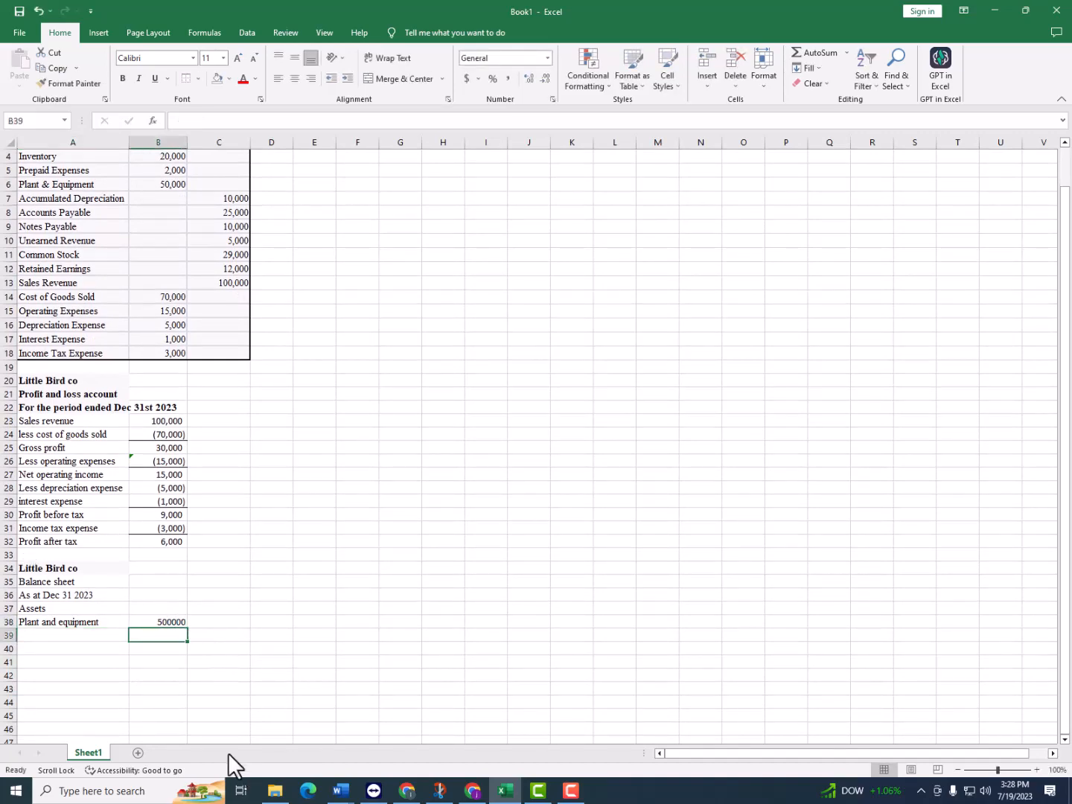
# Replace the Plant and equipment amount in B38 with the formula =B6, linking it to the trial balance
pyautogui.scroll(-2, 192, 640)
pyautogui.scroll(-2, 197, 625)
pyautogui.scroll(3, 218, 543)
pyautogui.scroll(-1, 167, 555)
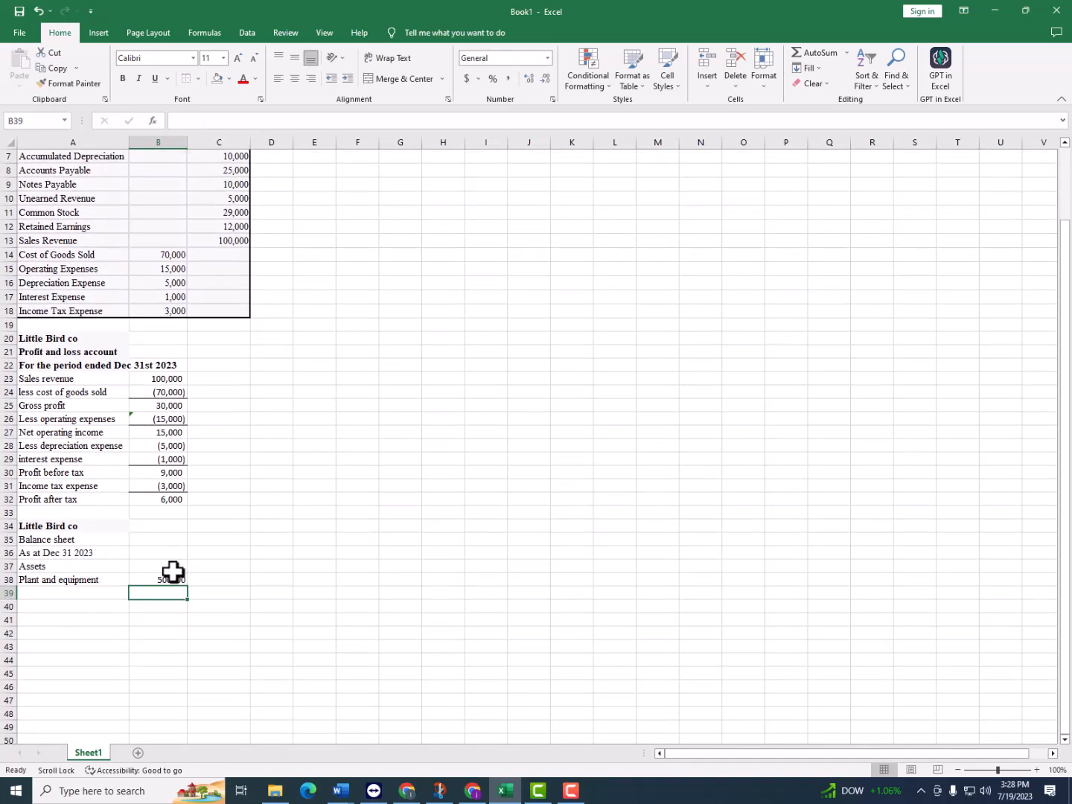
pyautogui.scroll(1, 157, 627)
pyautogui.click(170, 622)
pyautogui.scroll(1, 184, 625)
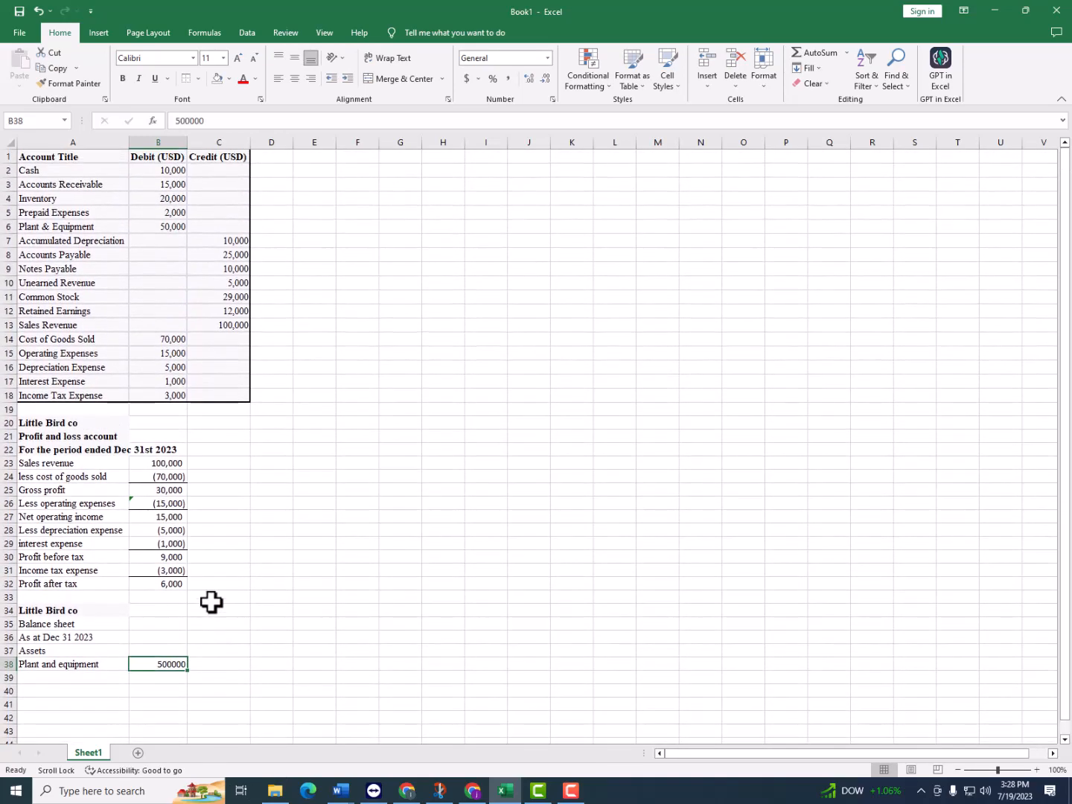
pyautogui.write('=')
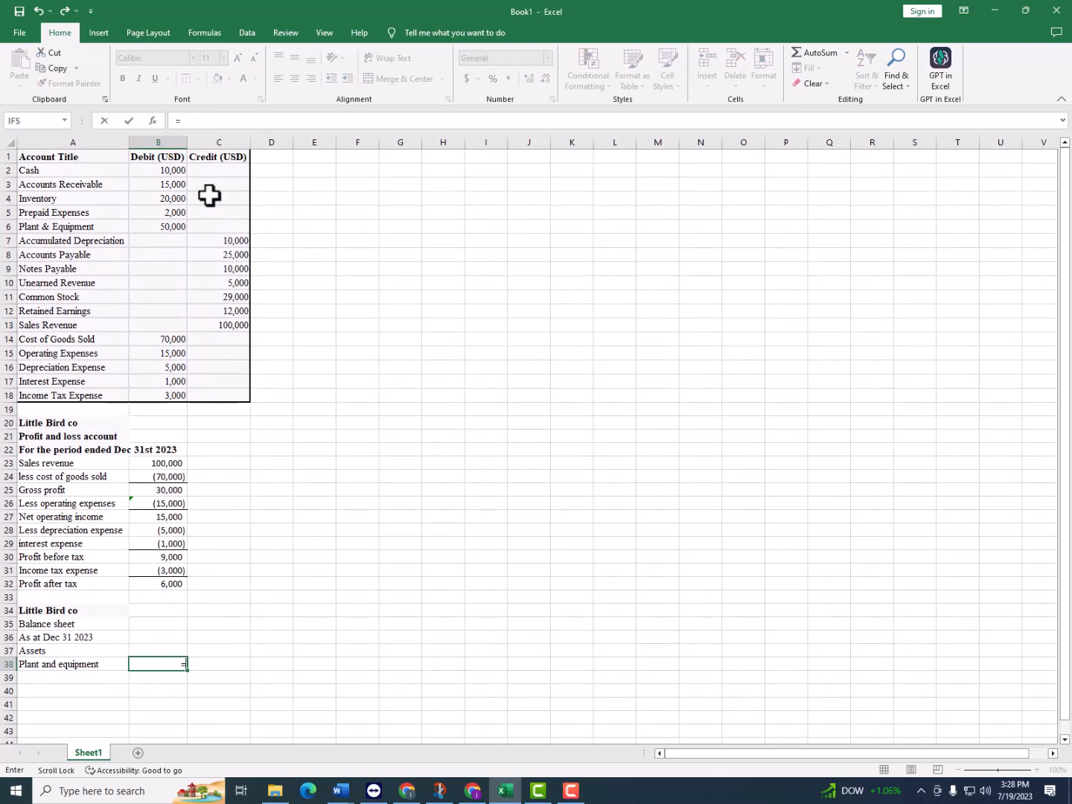
pyautogui.click(176, 223)
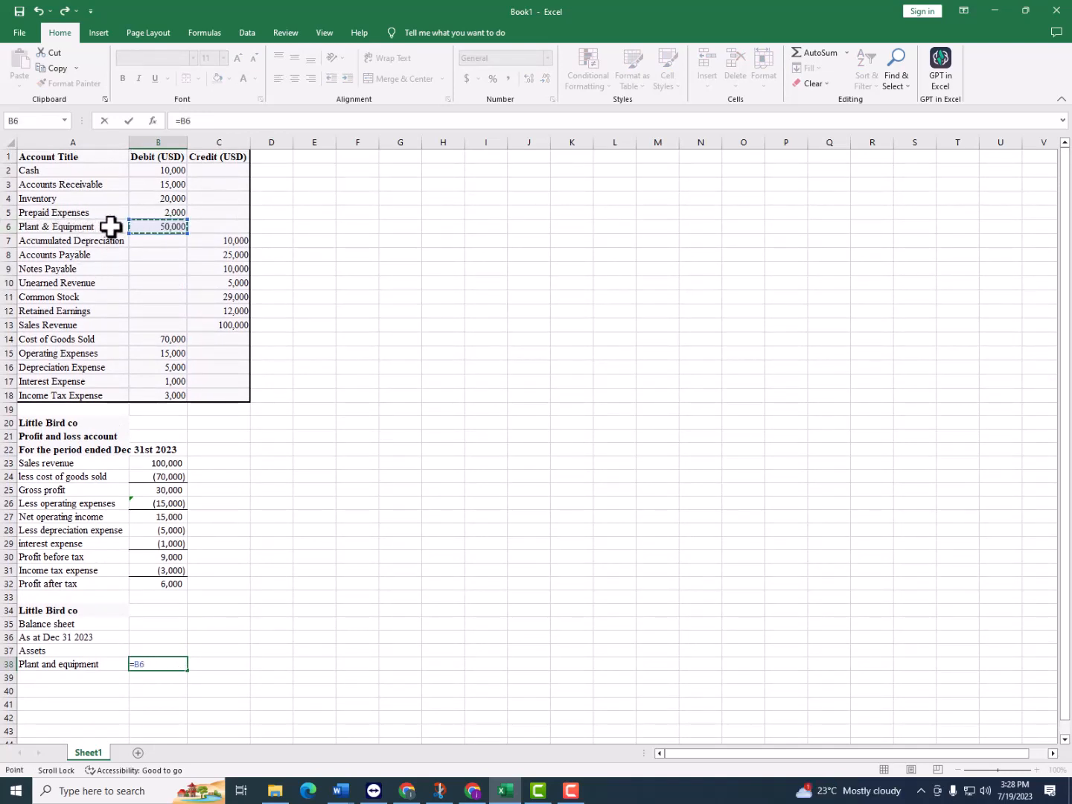
pyautogui.press('Return')
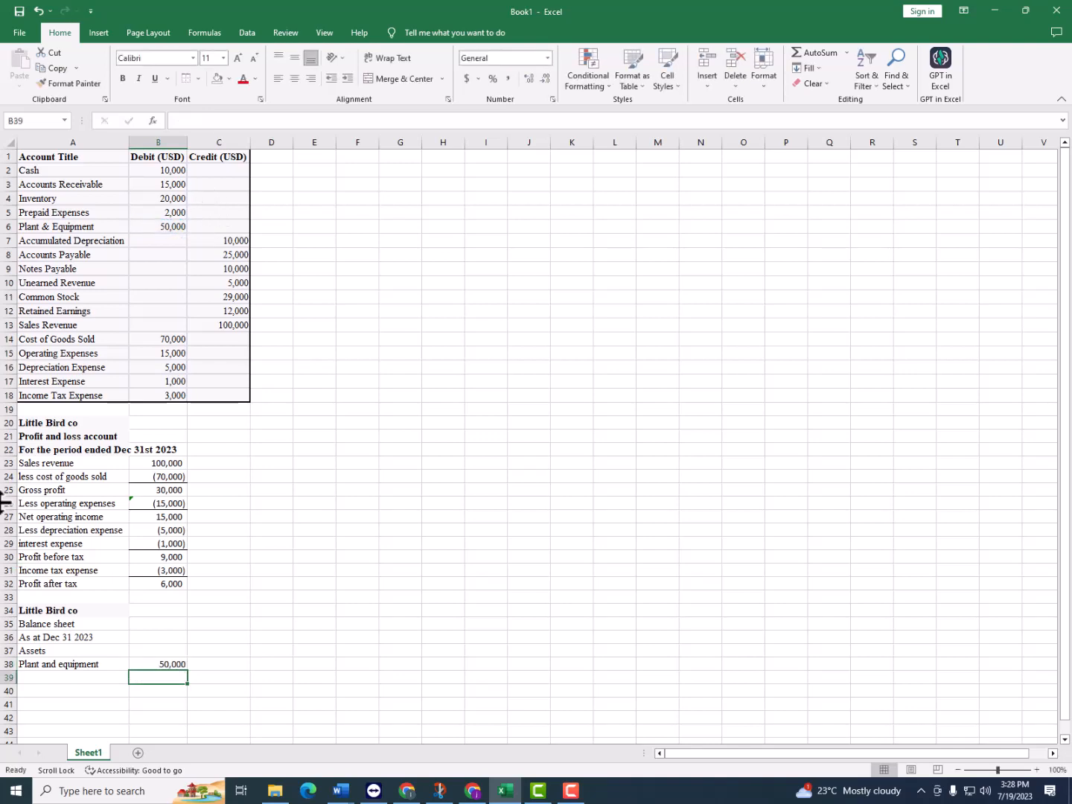
# Test the link by changing Plant & Equipment in B6 to 60000, and set it back to 50000
pyautogui.click(181, 224)
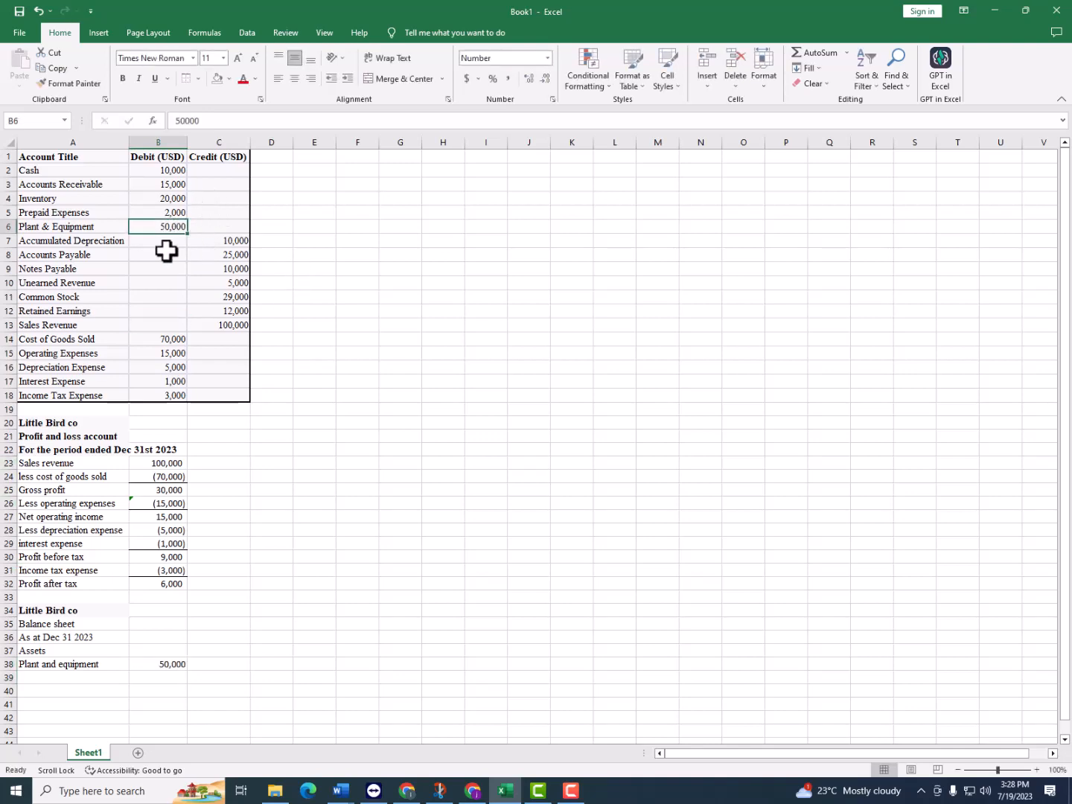
pyautogui.write('600')
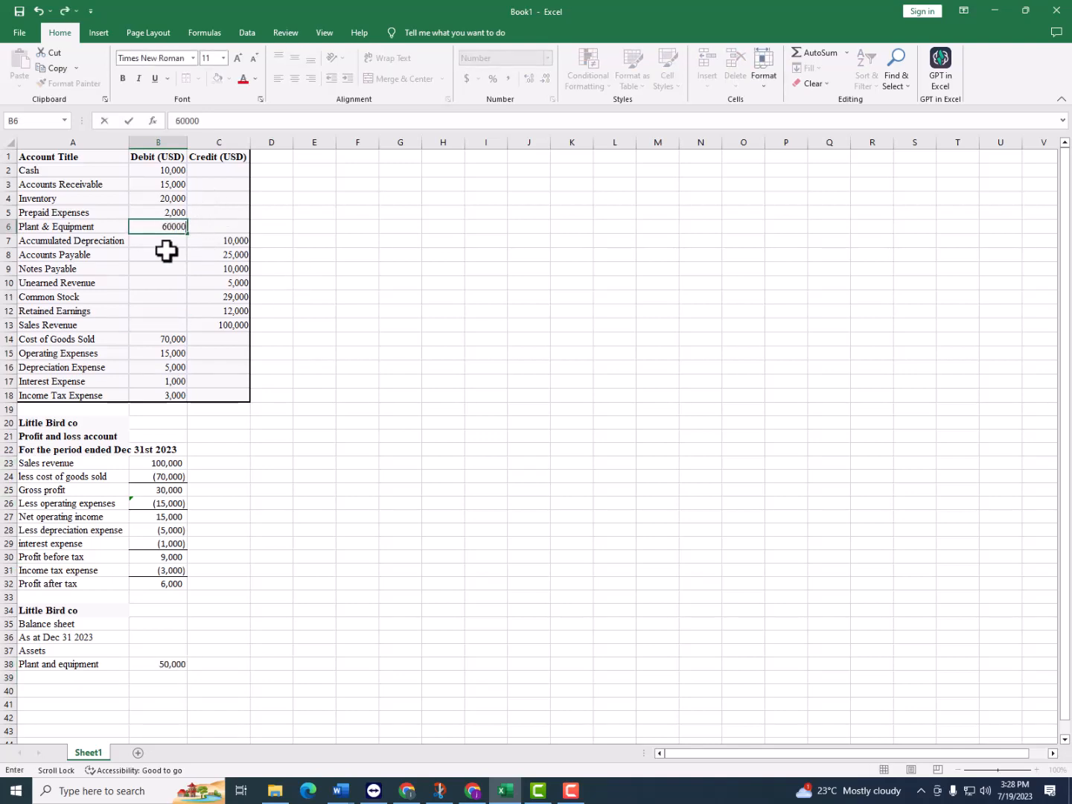
pyautogui.press('Return')
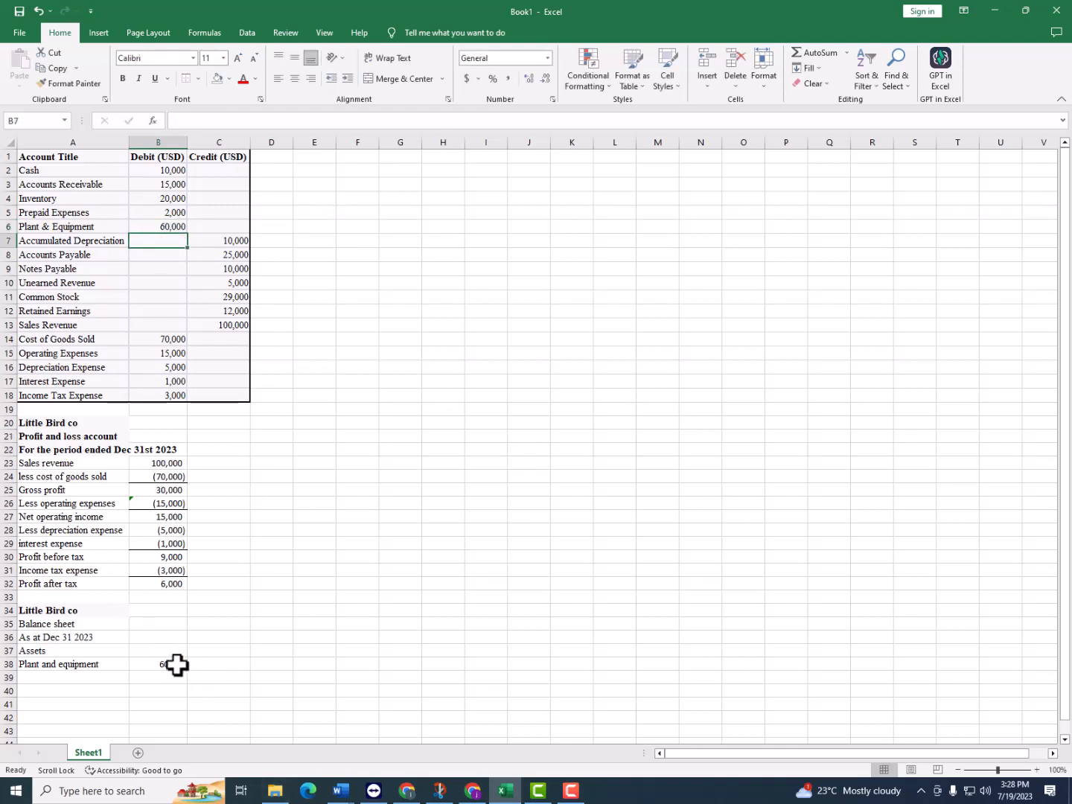
pyautogui.click(179, 224)
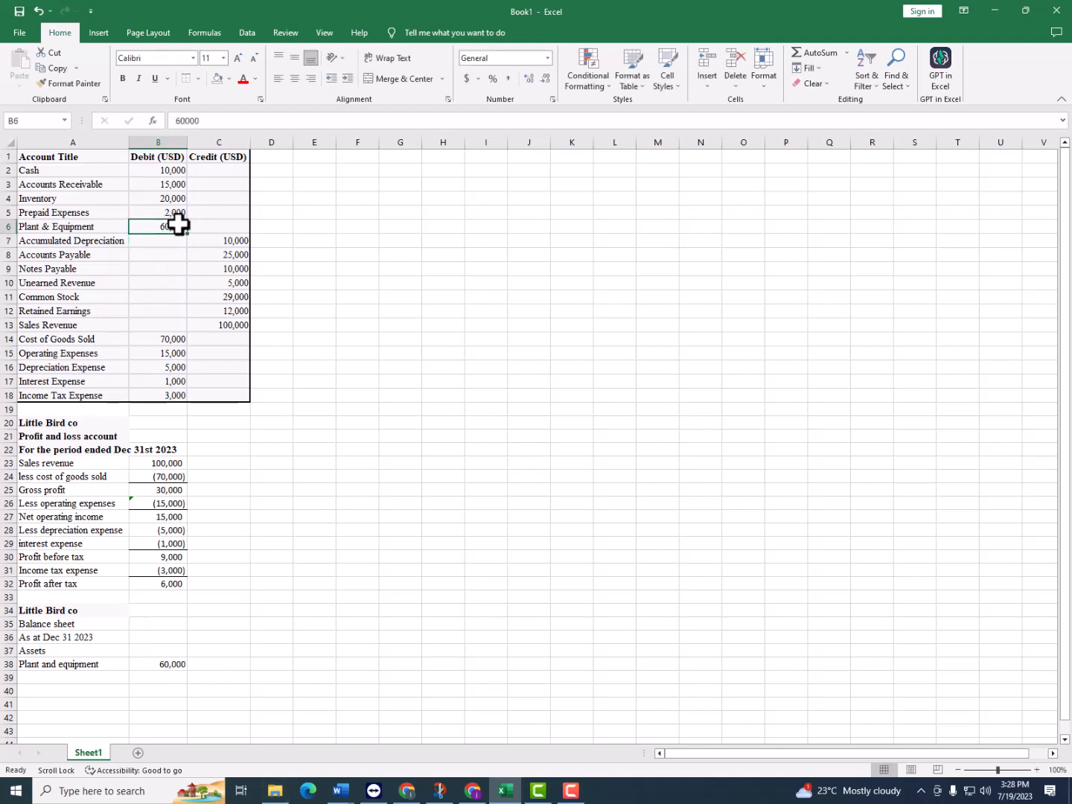
pyautogui.write('50')
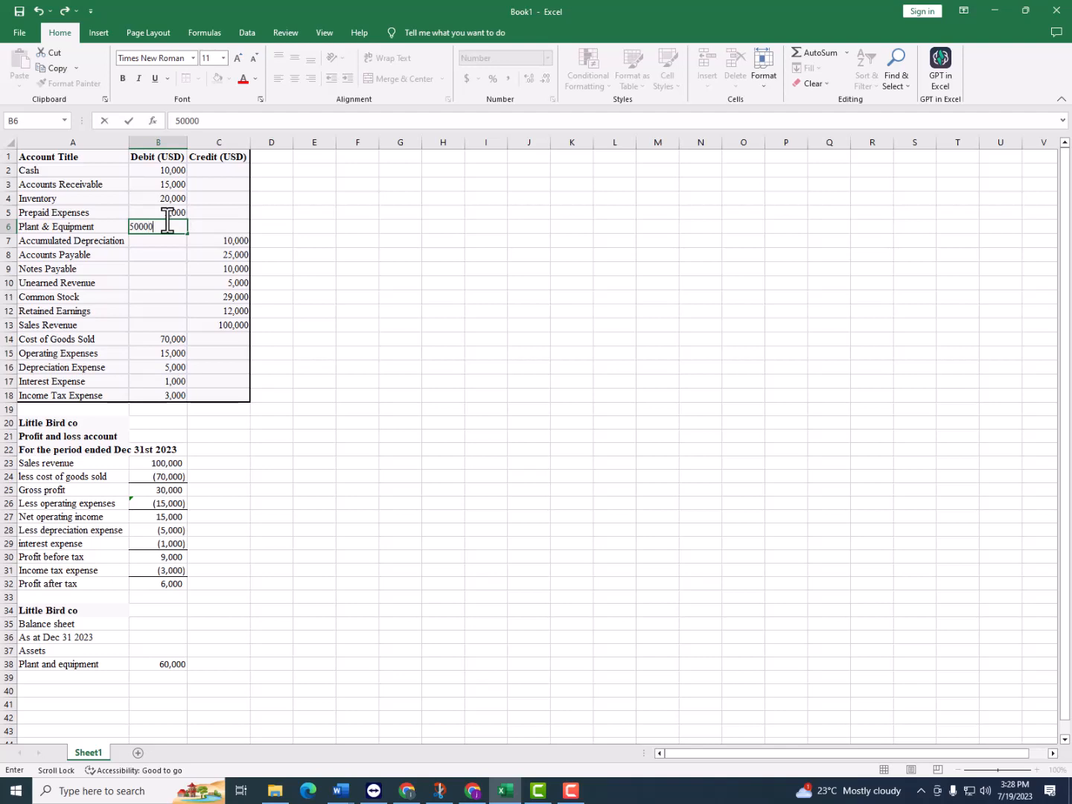
pyautogui.press('Return')
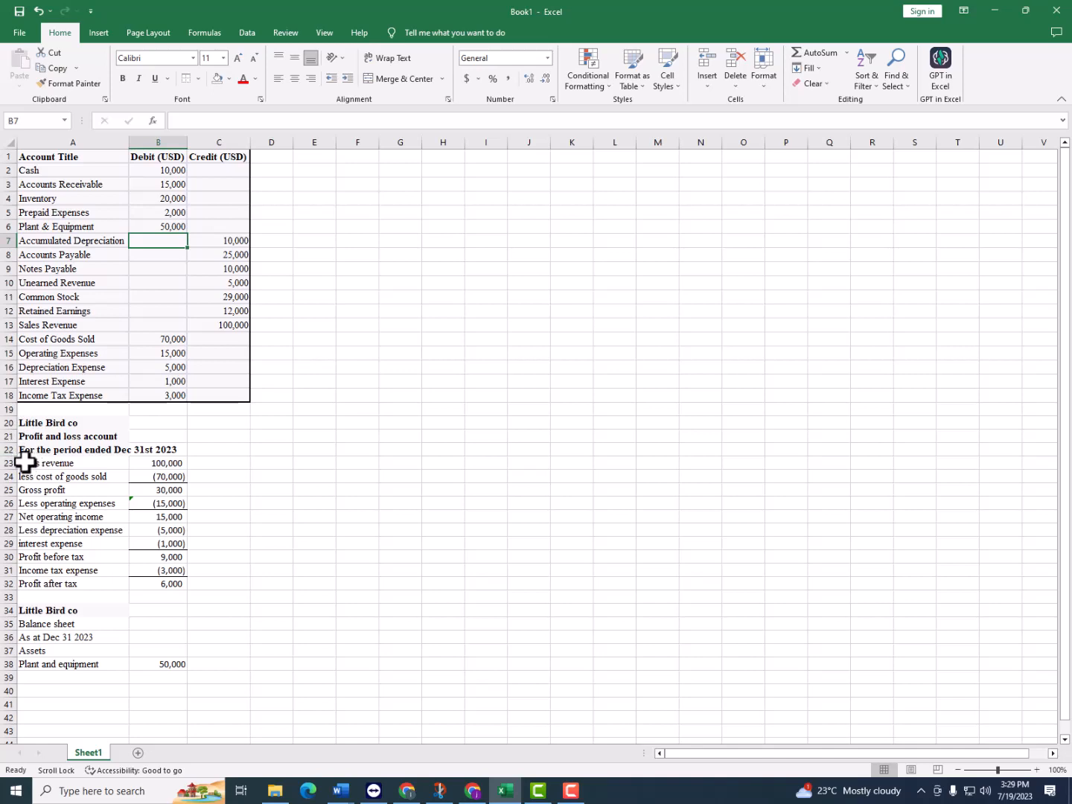
# Enter "Less accumulated depreciation" in A39 with the formula =-C7 in B39
pyautogui.click(79, 679)
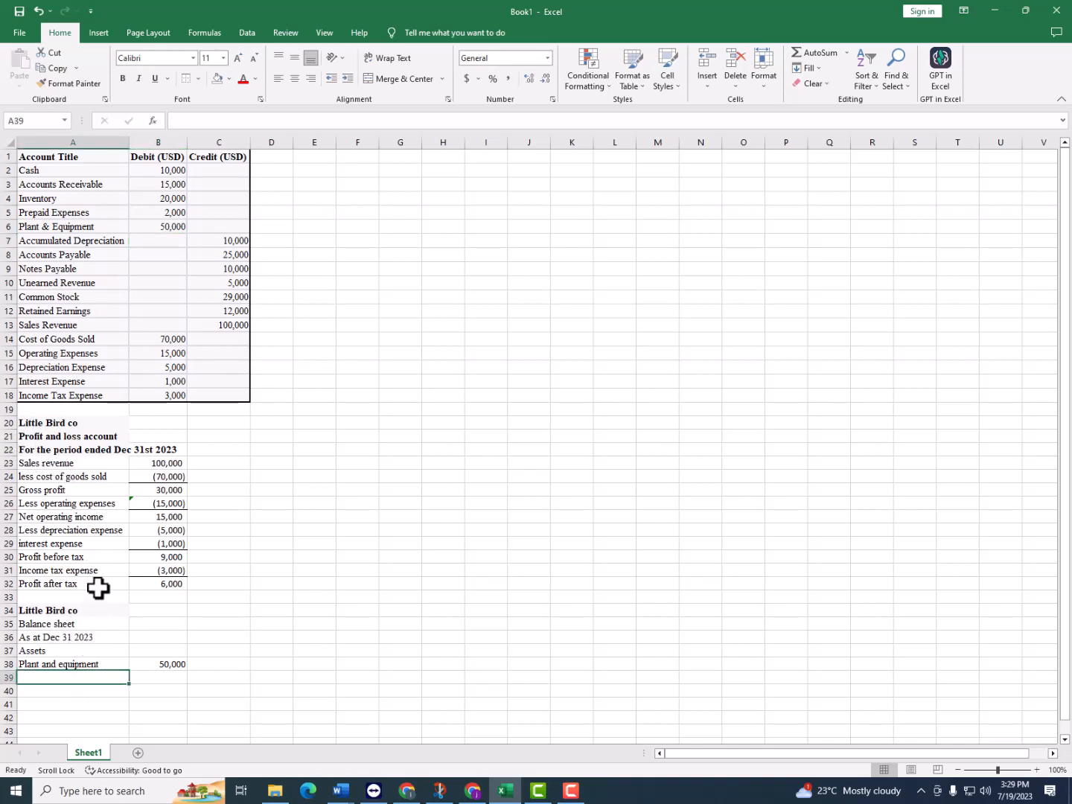
pyautogui.write('Less accumulated depreciation')
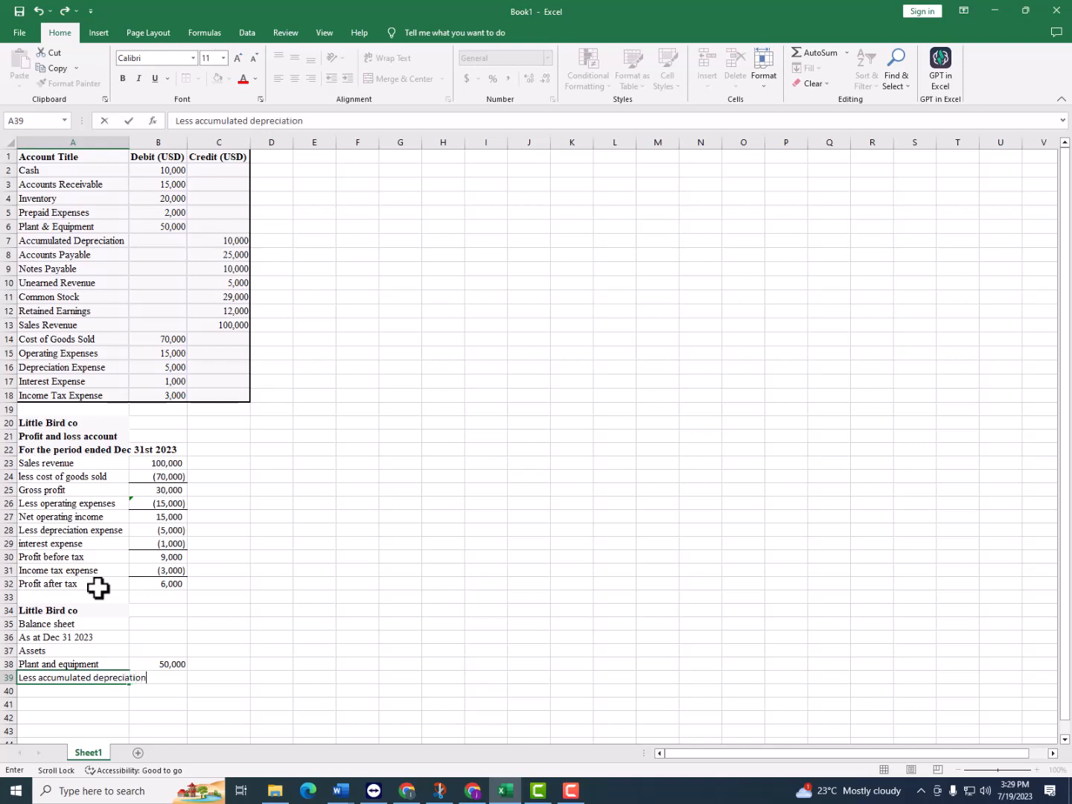
pyautogui.press('Tab')
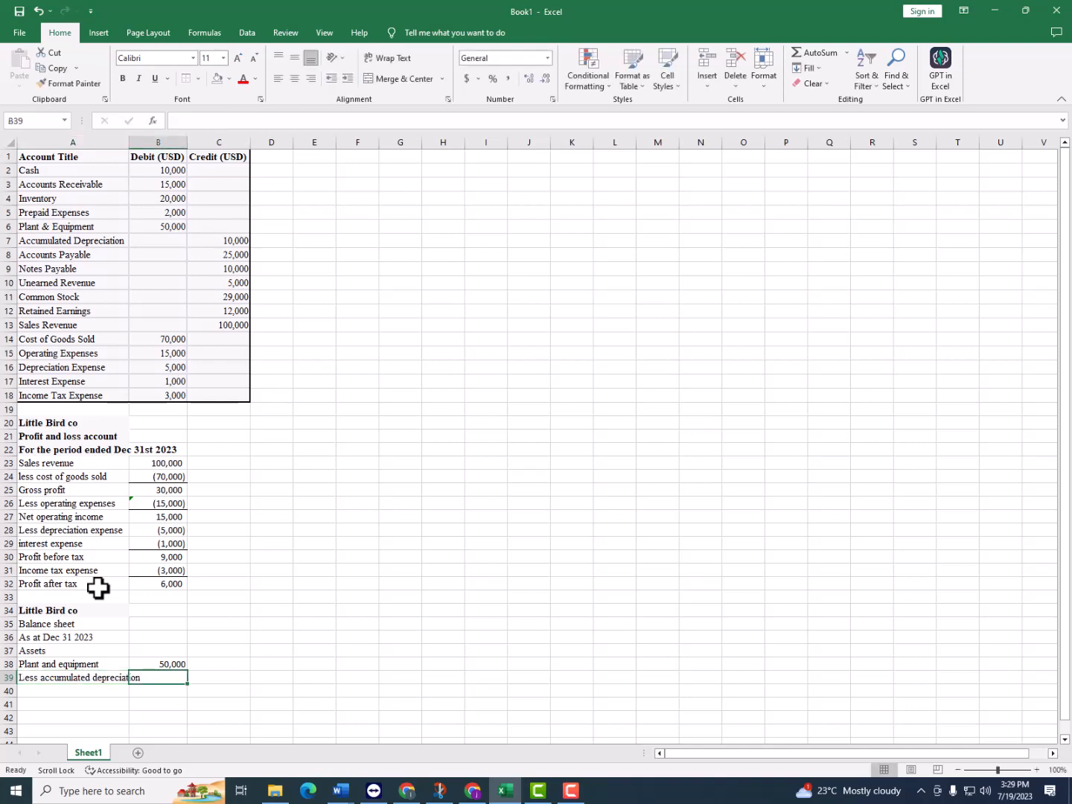
pyautogui.write('=-')
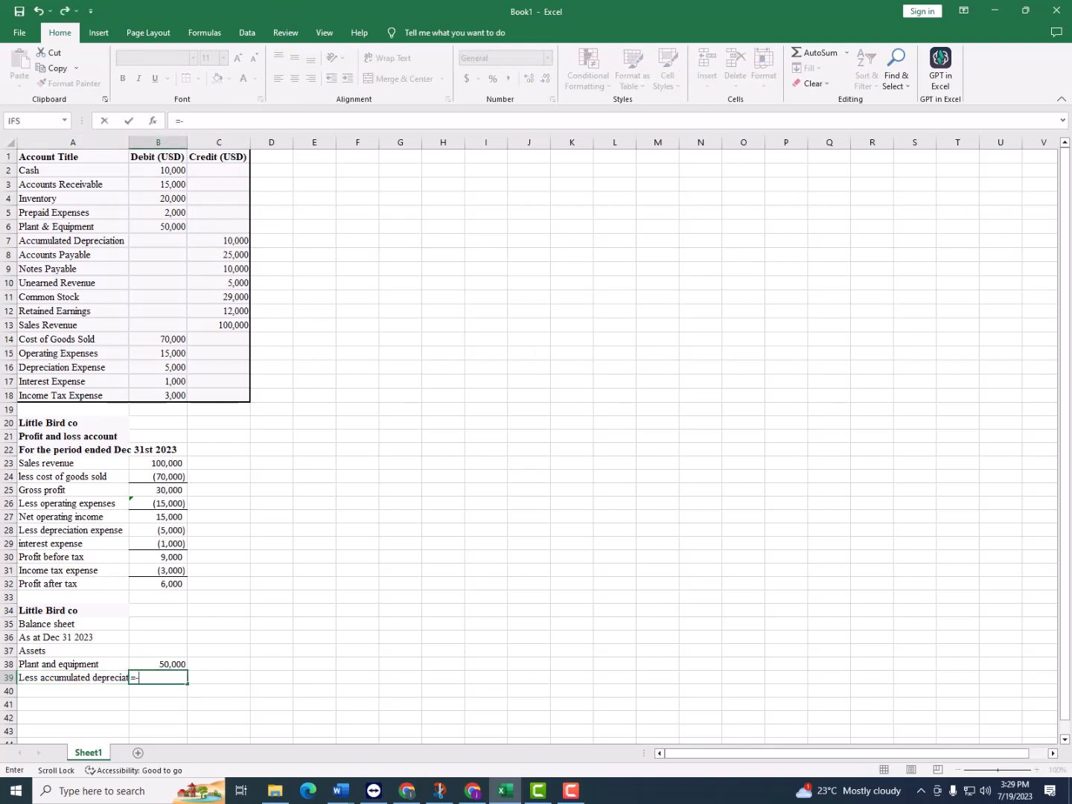
pyautogui.click(232, 238)
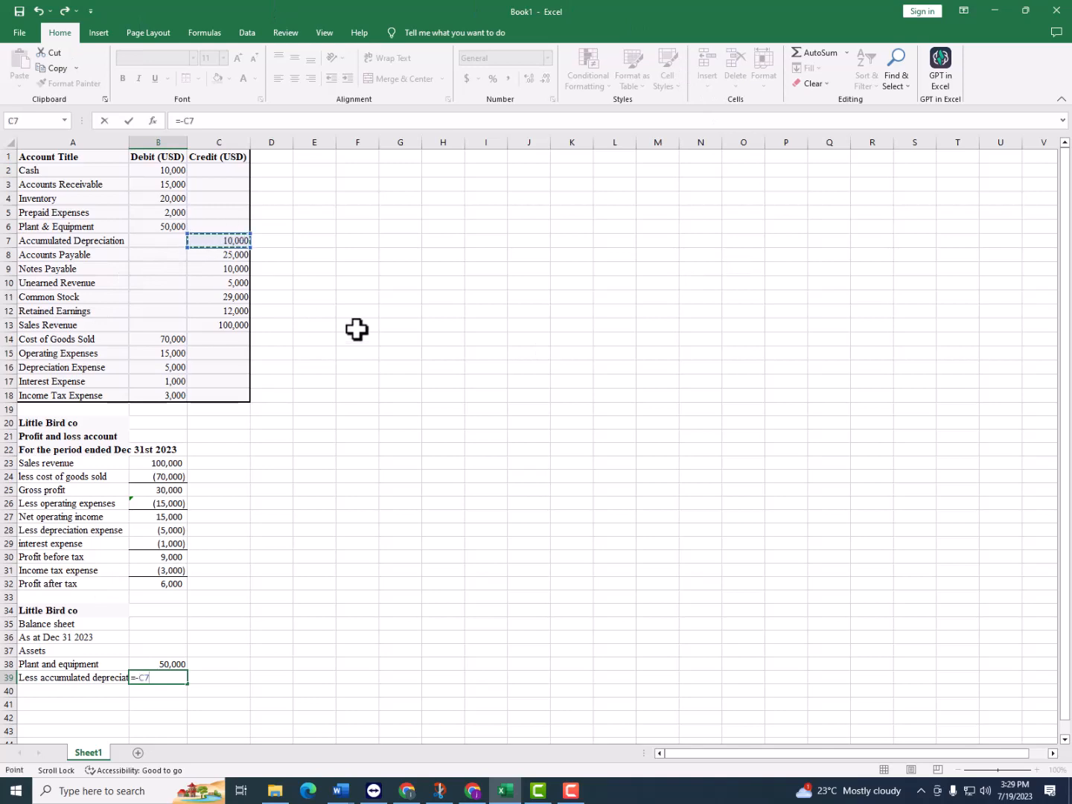
pyautogui.press('Return')
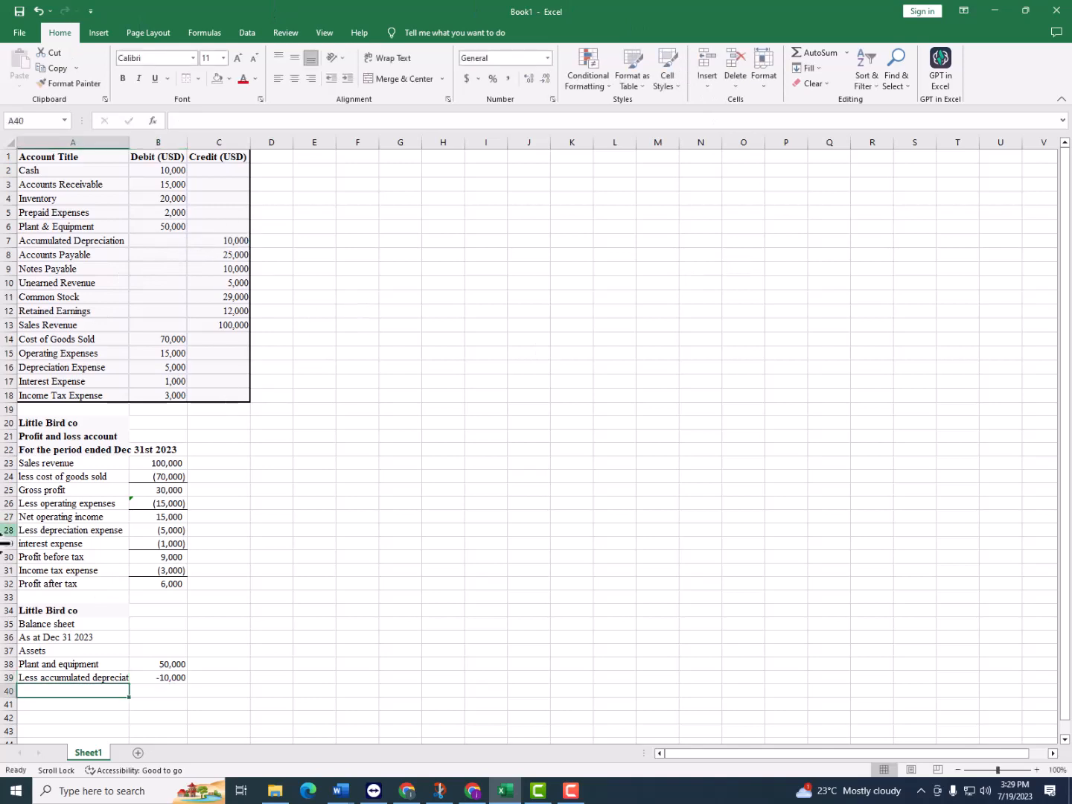
# Calculate the net plant and equipment value in C39 by adding B38 and B39
pyautogui.click(220, 679)
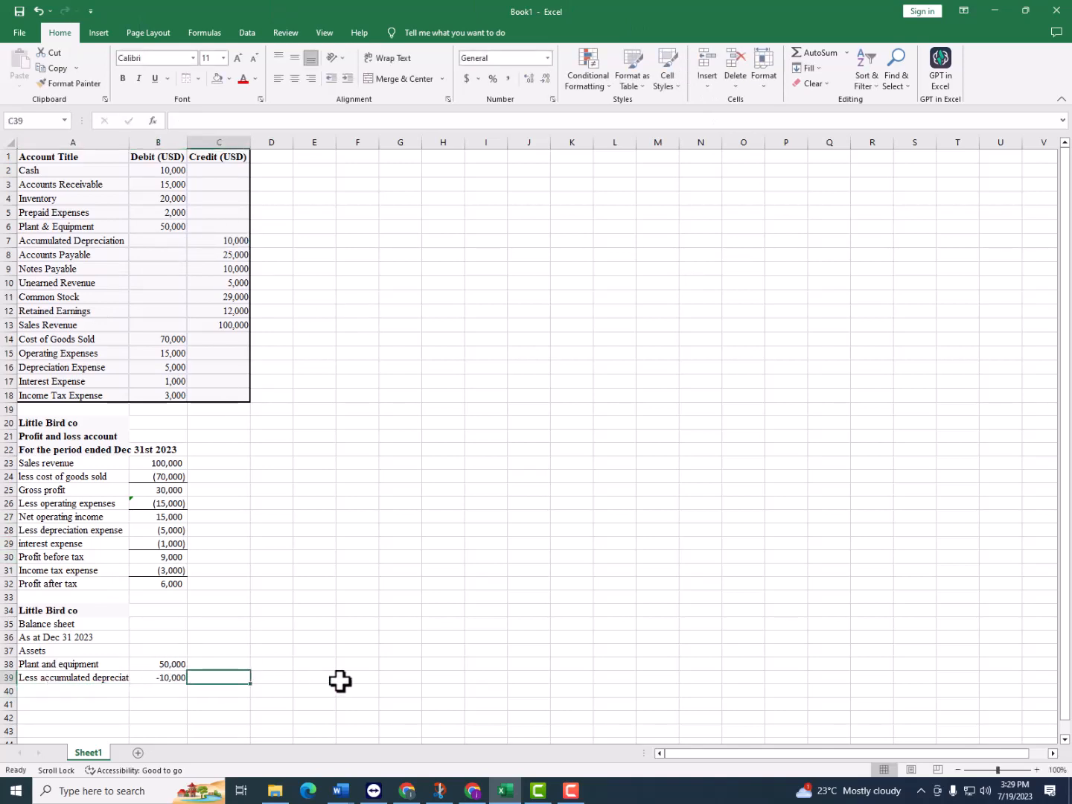
pyautogui.write('=')
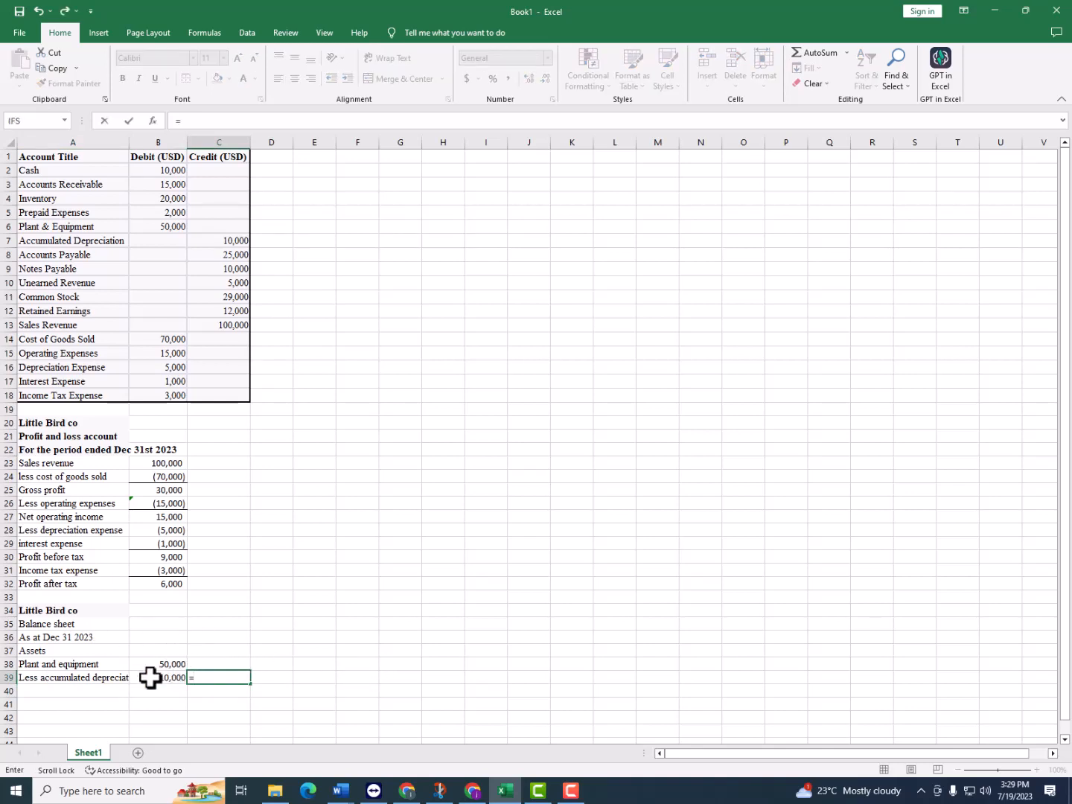
pyautogui.click(177, 666)
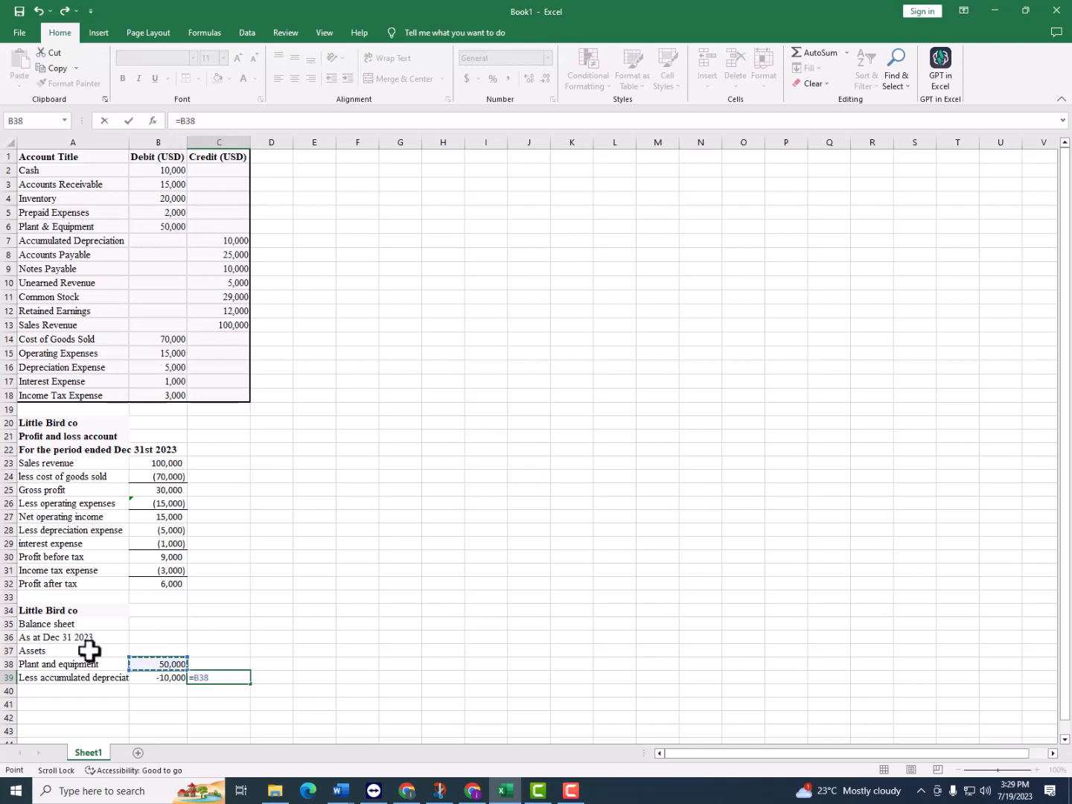
pyautogui.write('+')
pyautogui.click(158, 680)
pyautogui.press('Return')
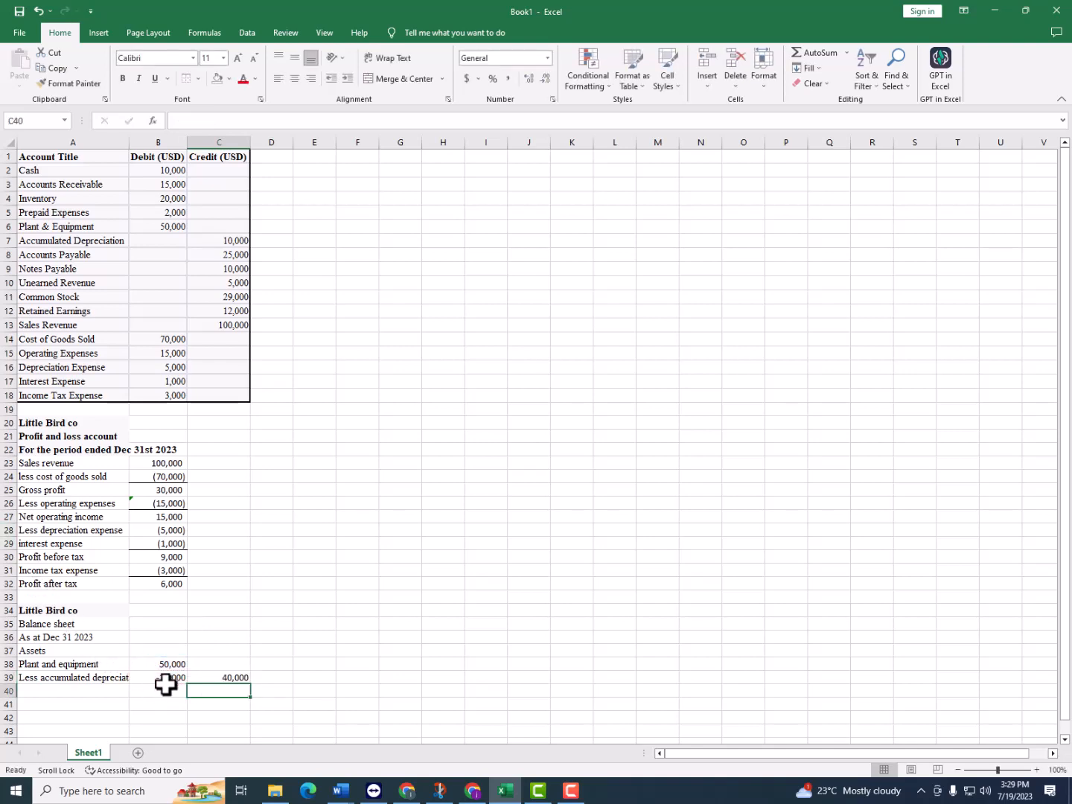
# Change the section heading in A37 to "Non-current Assets"
pyautogui.click(49, 692)
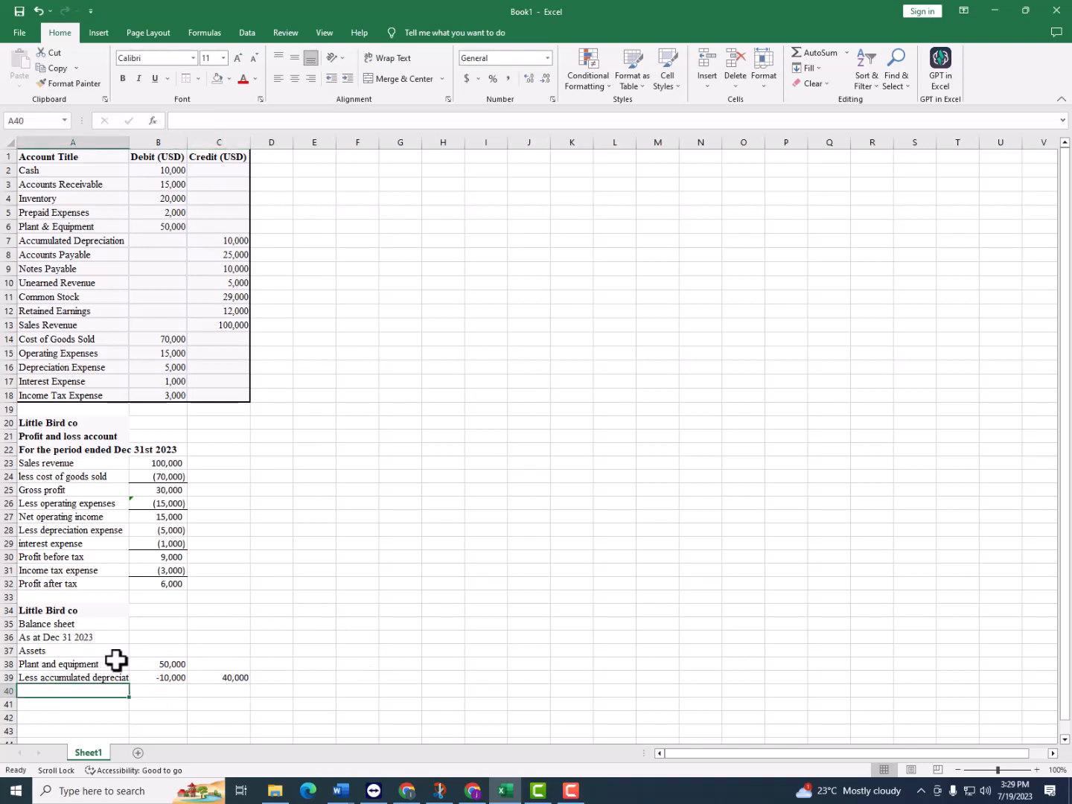
pyautogui.doubleClick(33, 651)
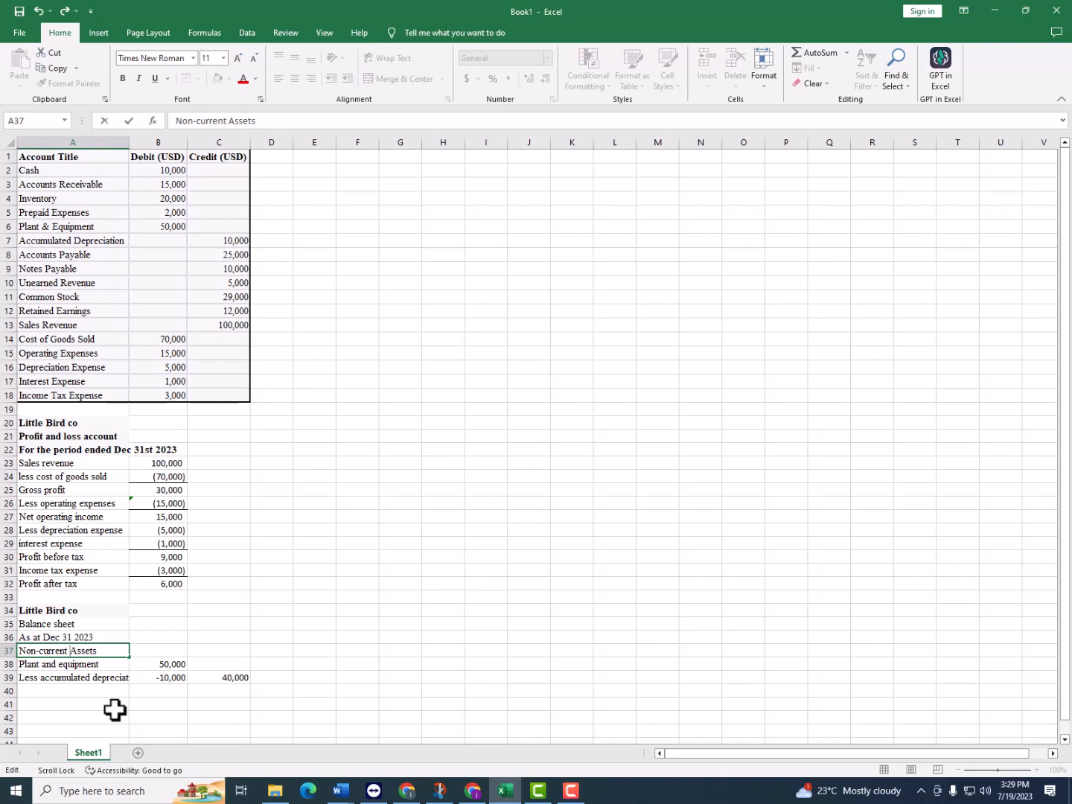
pyautogui.click(105, 679)
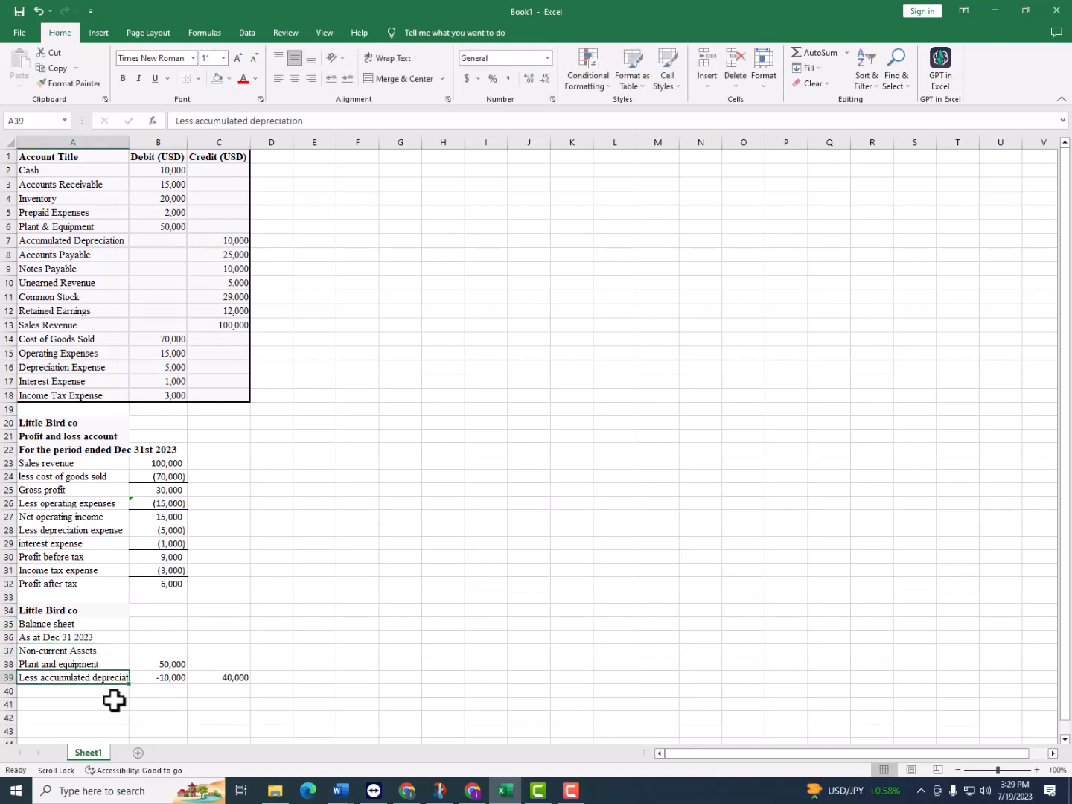
# Enter "Current assets" in A40 as the next section heading of the balance sheet
pyautogui.click(114, 693)
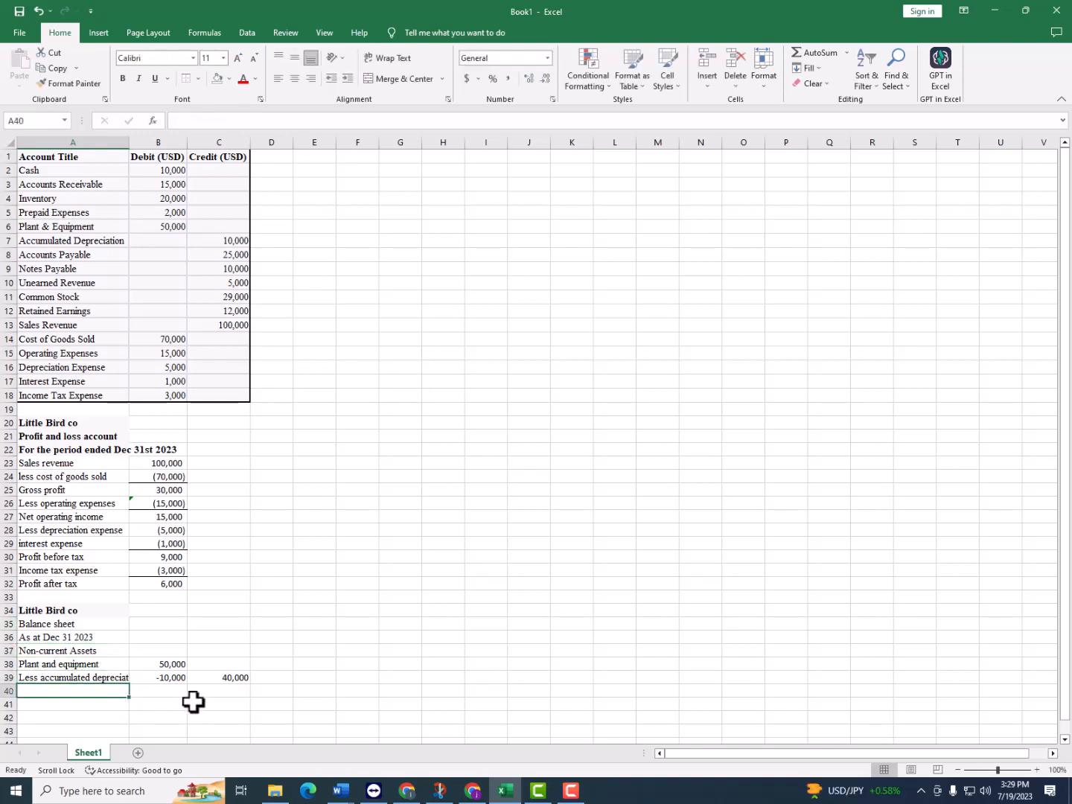
pyautogui.write('Current assets')
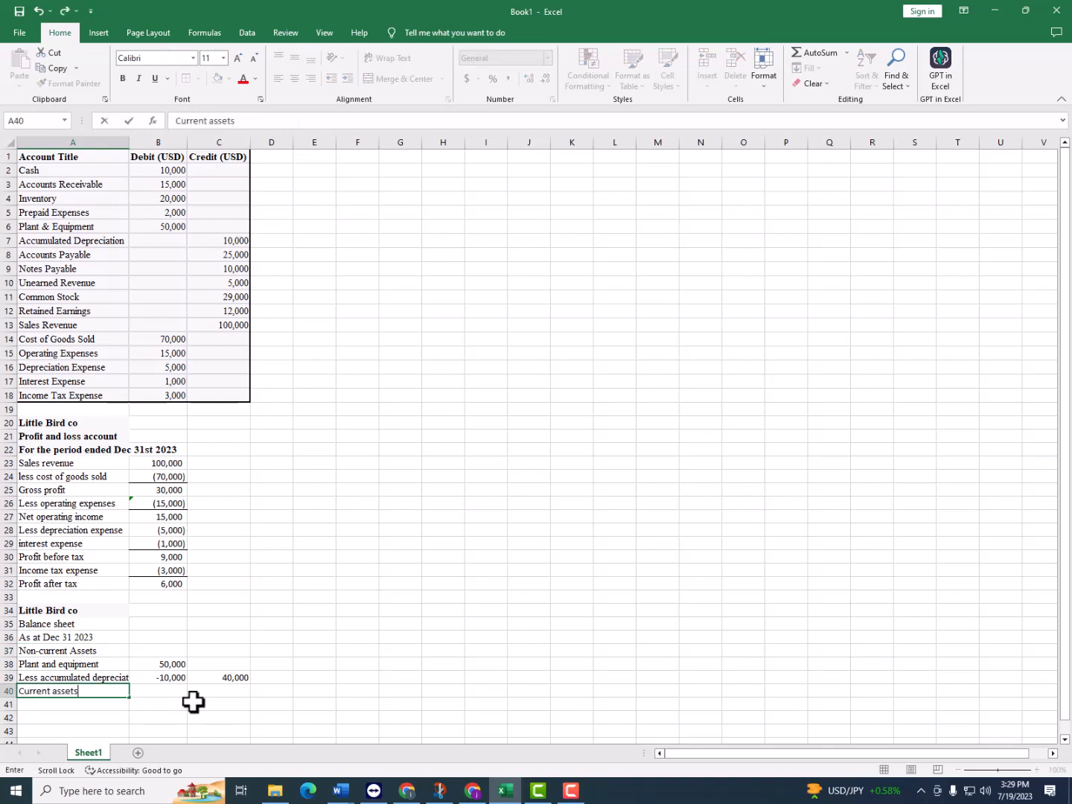
pyautogui.press('Return')
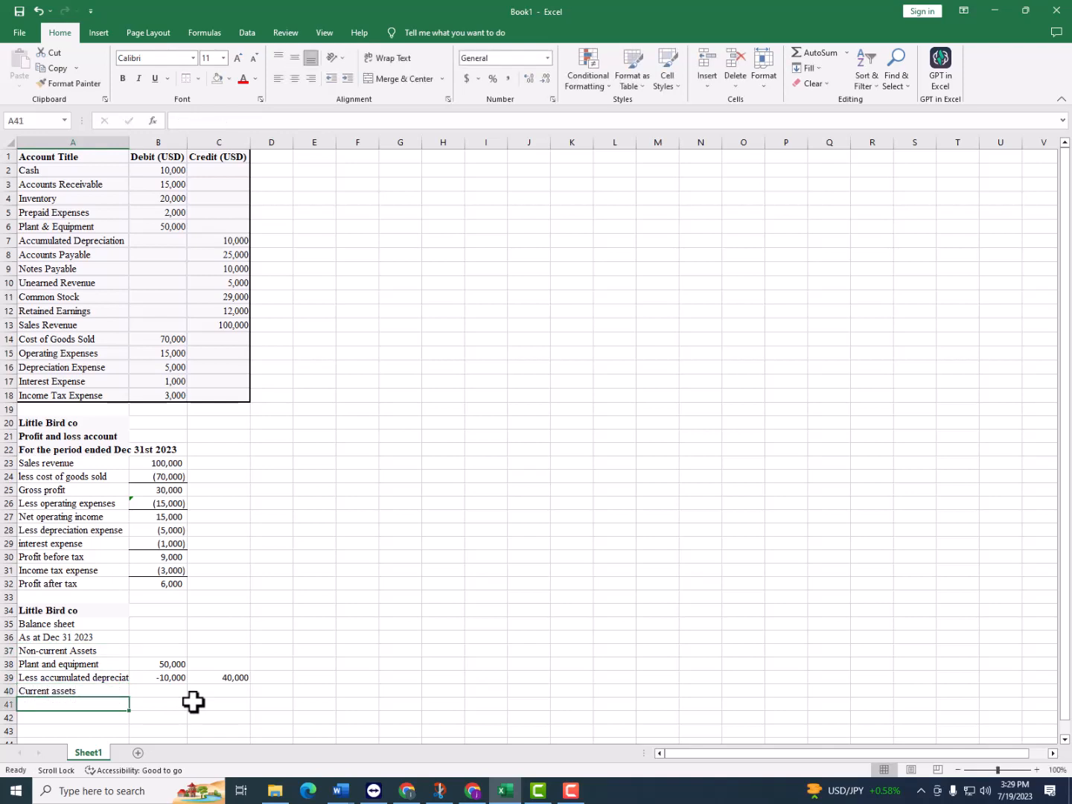
# Enter "Cash" in A41 and link B41 to the trial balance cash amount with =B2
pyautogui.write('Cash')
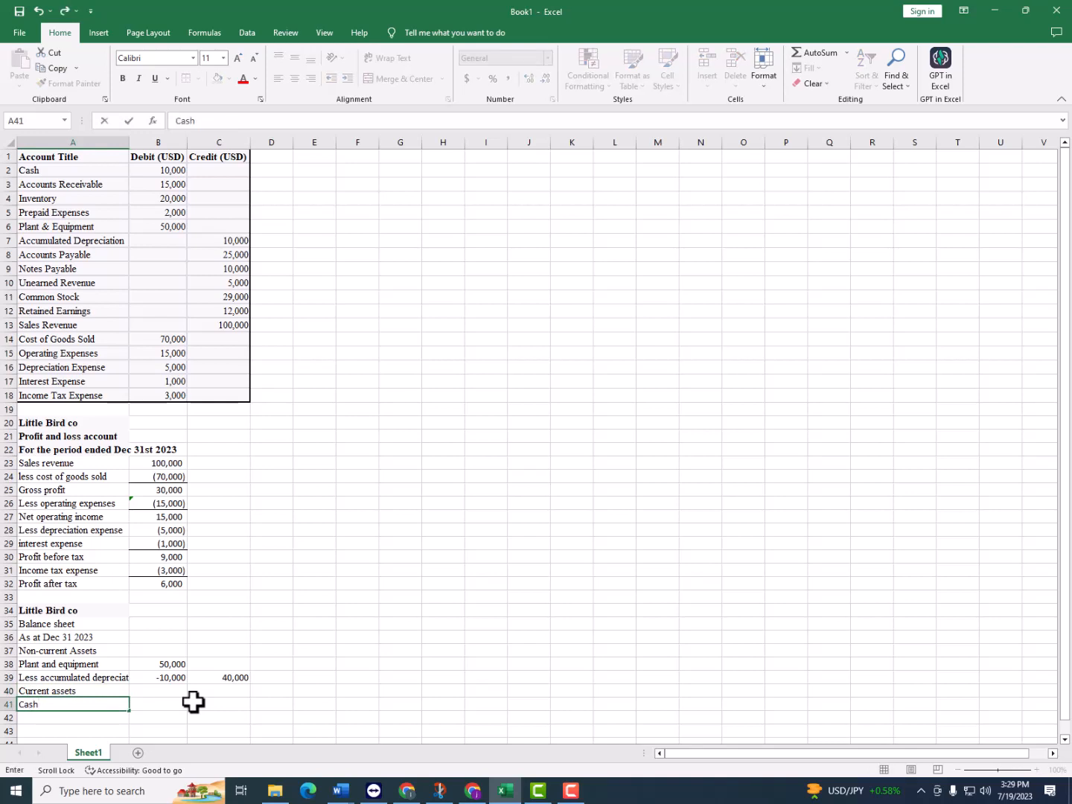
pyautogui.press('Tab')
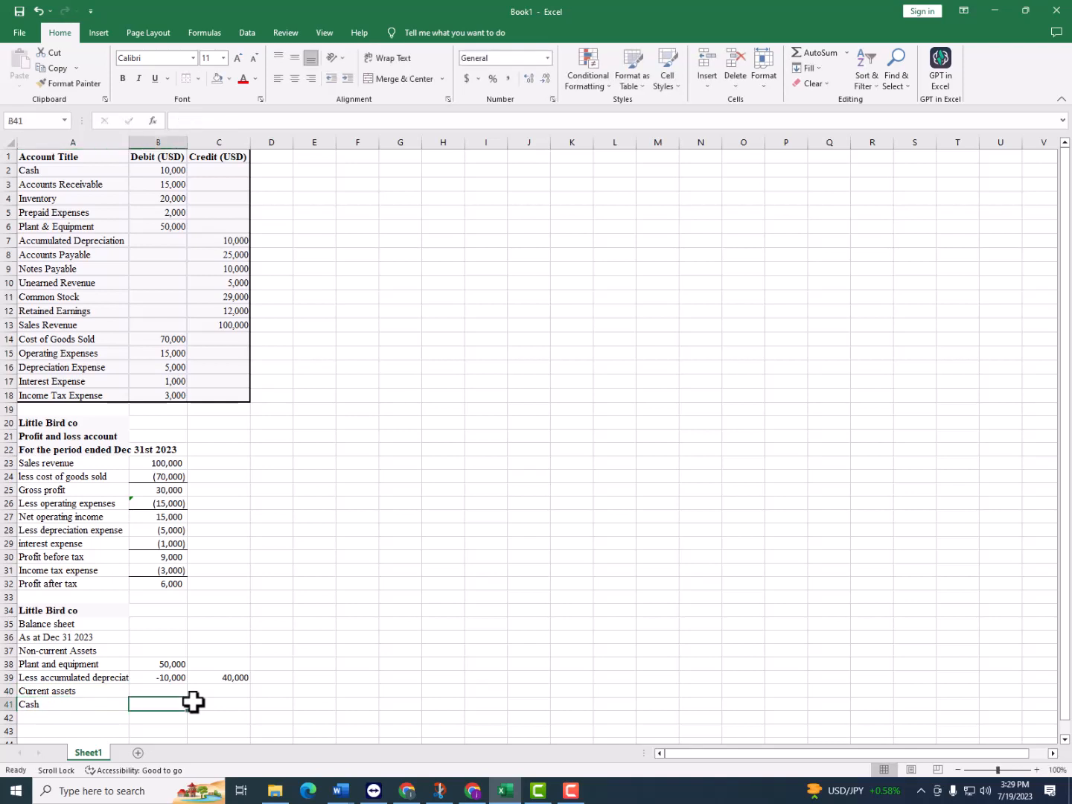
pyautogui.scroll(-2, 279, 600)
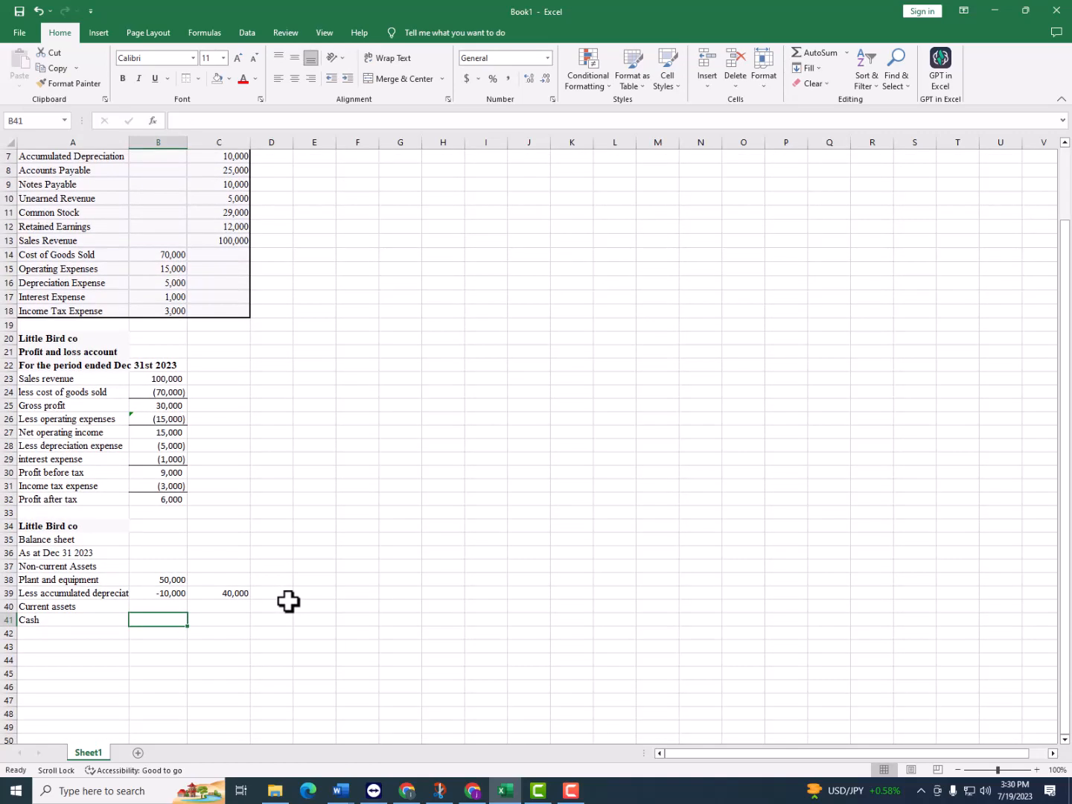
pyautogui.write('=')
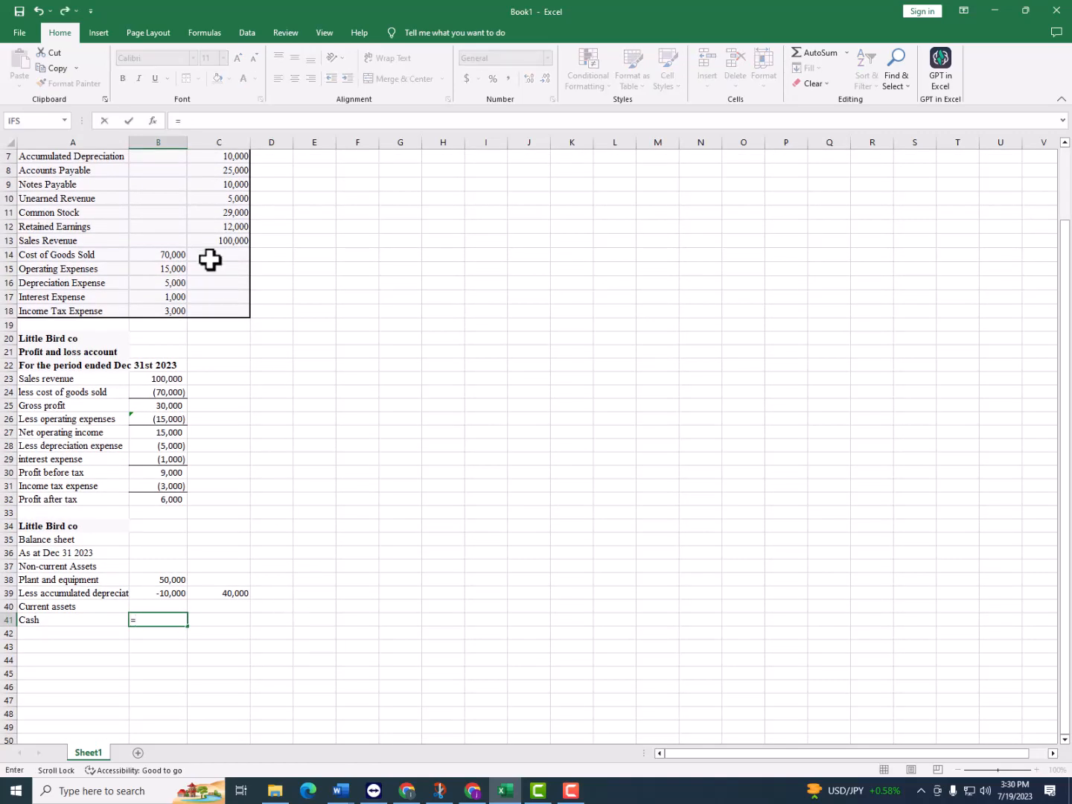
pyautogui.scroll(2, 211, 258)
pyautogui.click(172, 170)
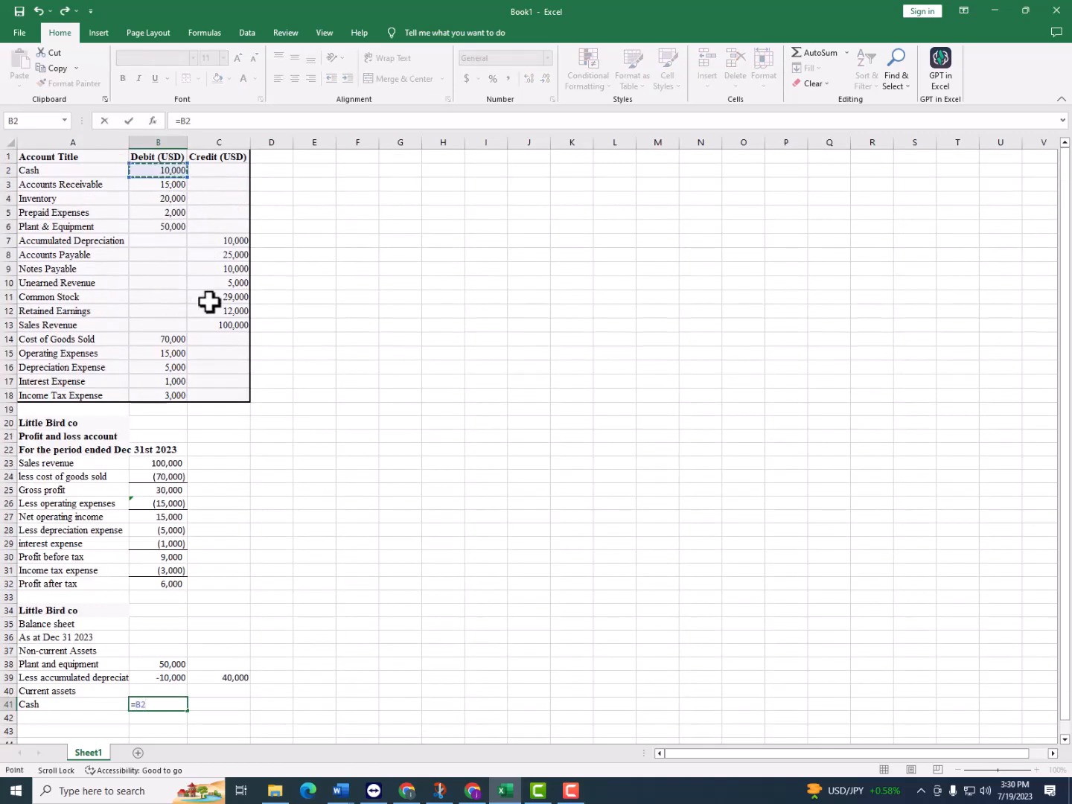
pyautogui.press('Return')
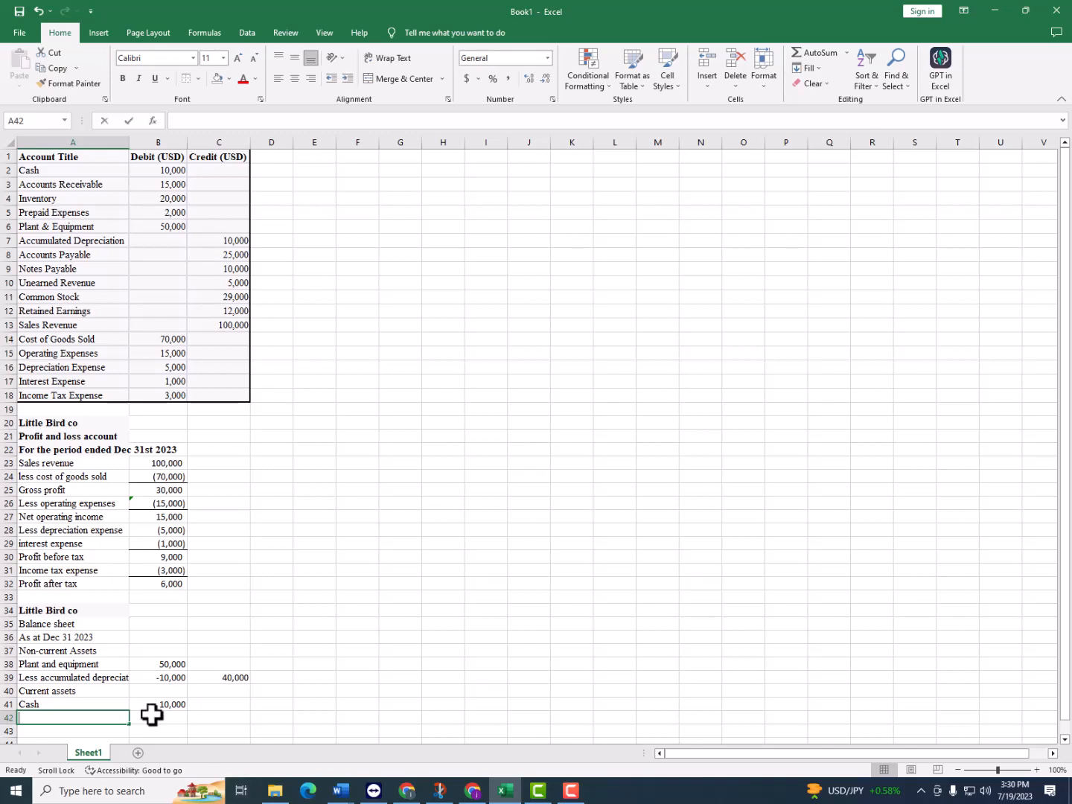
# Enter "Accounts receivable" in A42 and link B42 to the trial balance amount with =B3
pyautogui.write('Acc')
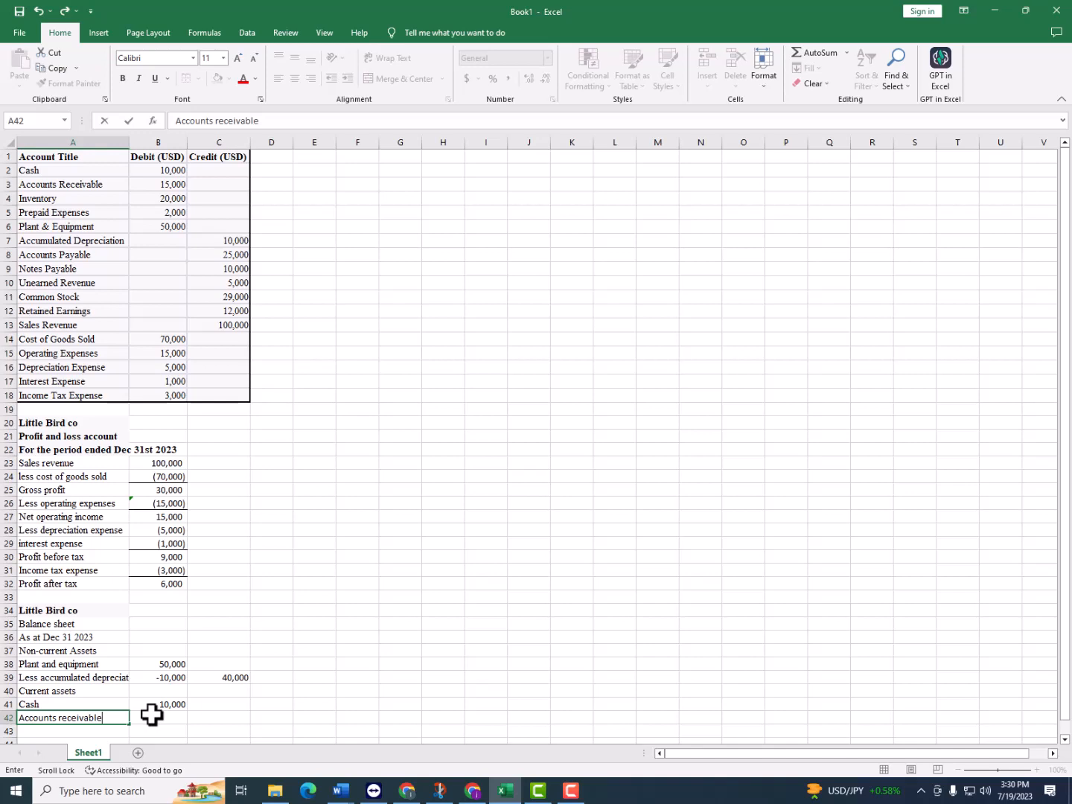
pyautogui.write('ounts receivable')
pyautogui.click(151, 714)
pyautogui.write('=')
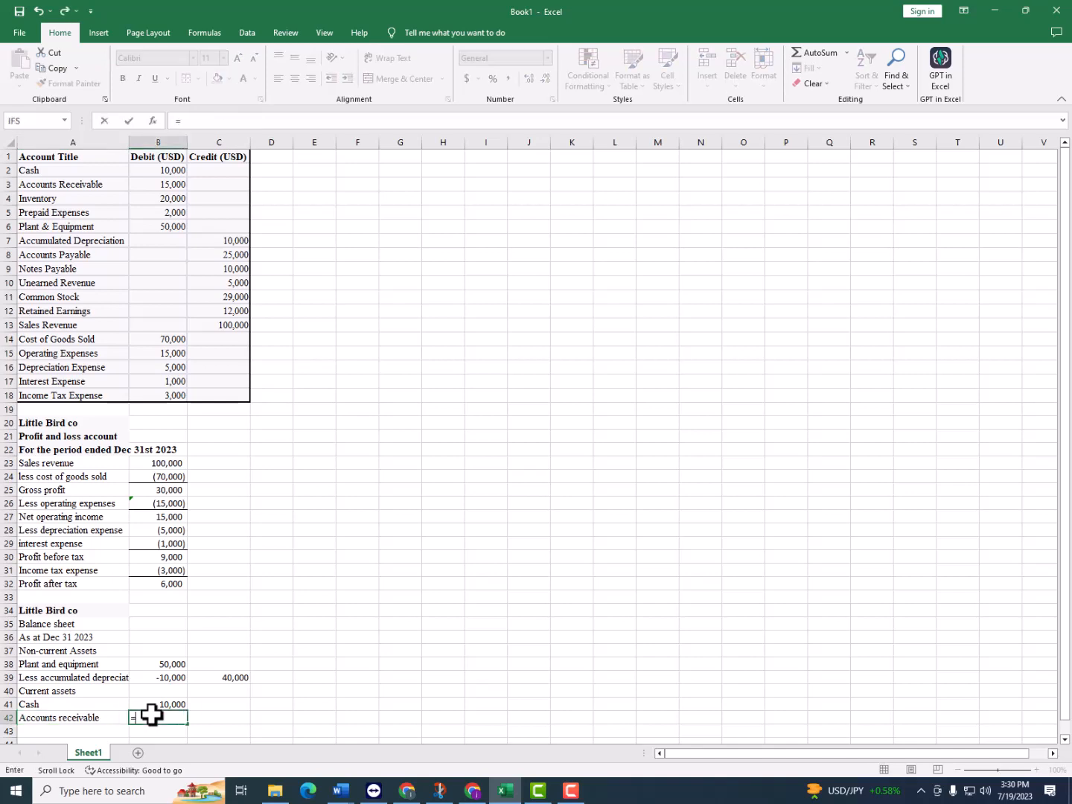
pyautogui.click(164, 182)
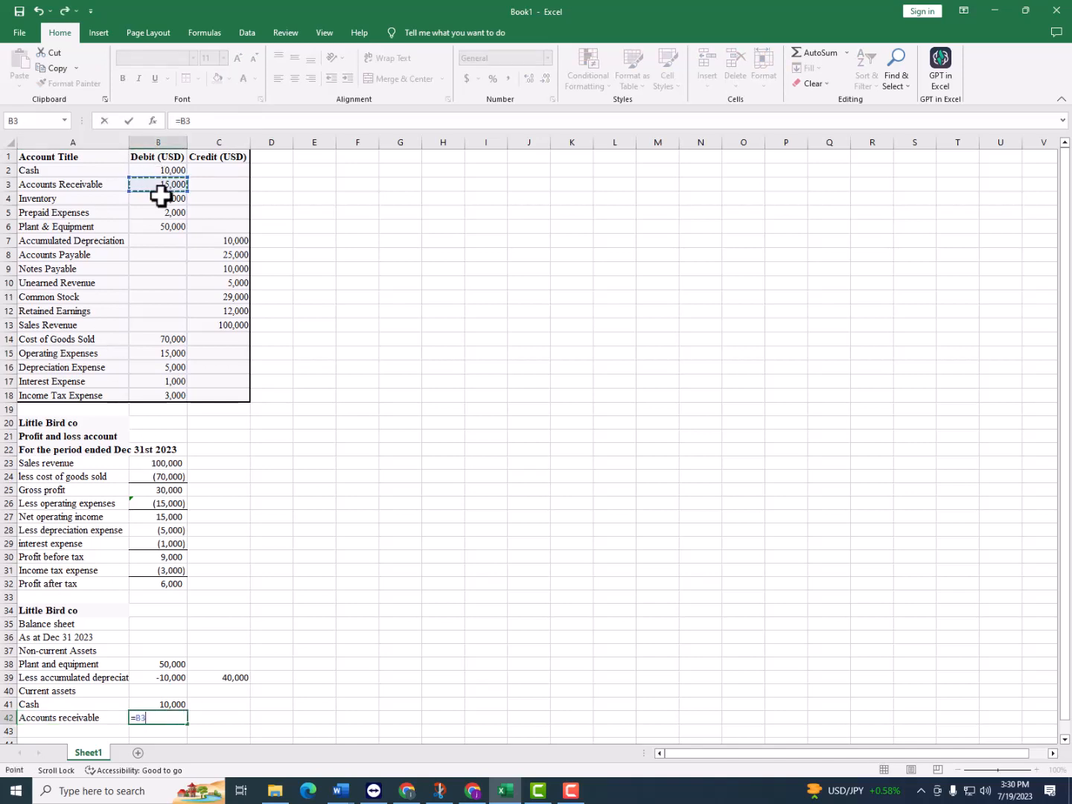
pyautogui.press('Return')
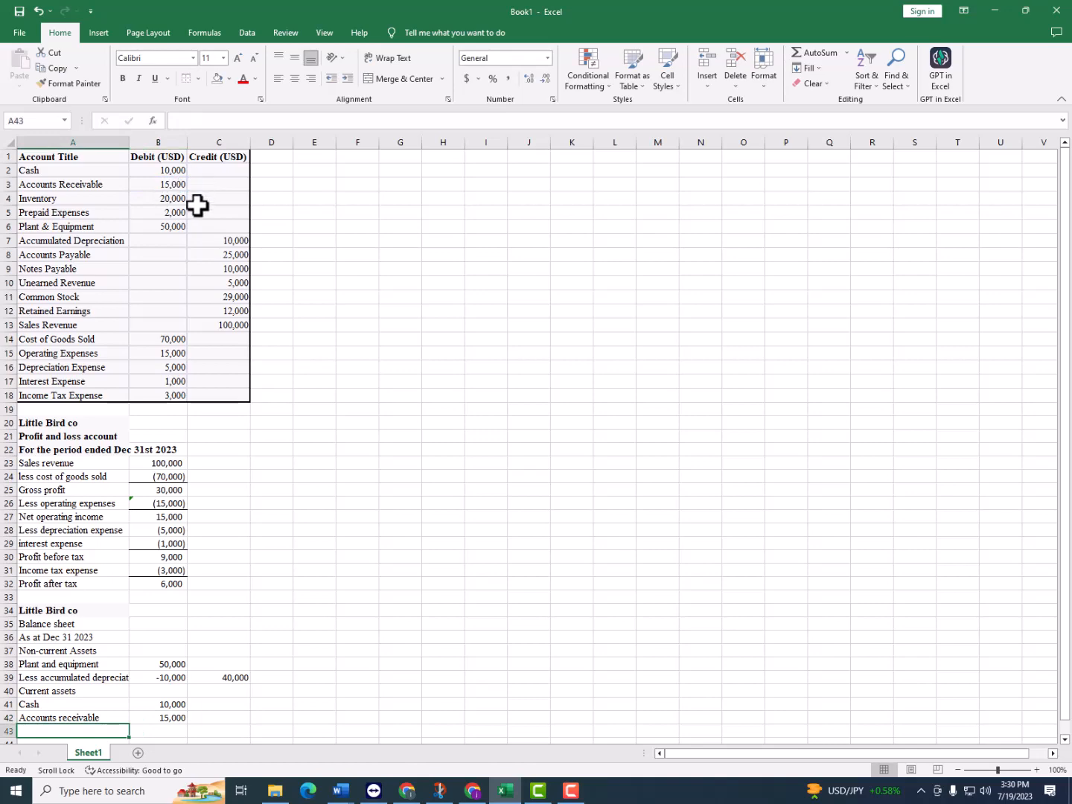
# Copy the Inventory and Prepaid Expenses labels from A4:A5 of the trial balance into A43:A44
pyautogui.scroll(-1, 198, 206)
pyautogui.scroll(1, 197, 206)
pyautogui.moveTo(76, 199); pyautogui.dragTo(163, 209)
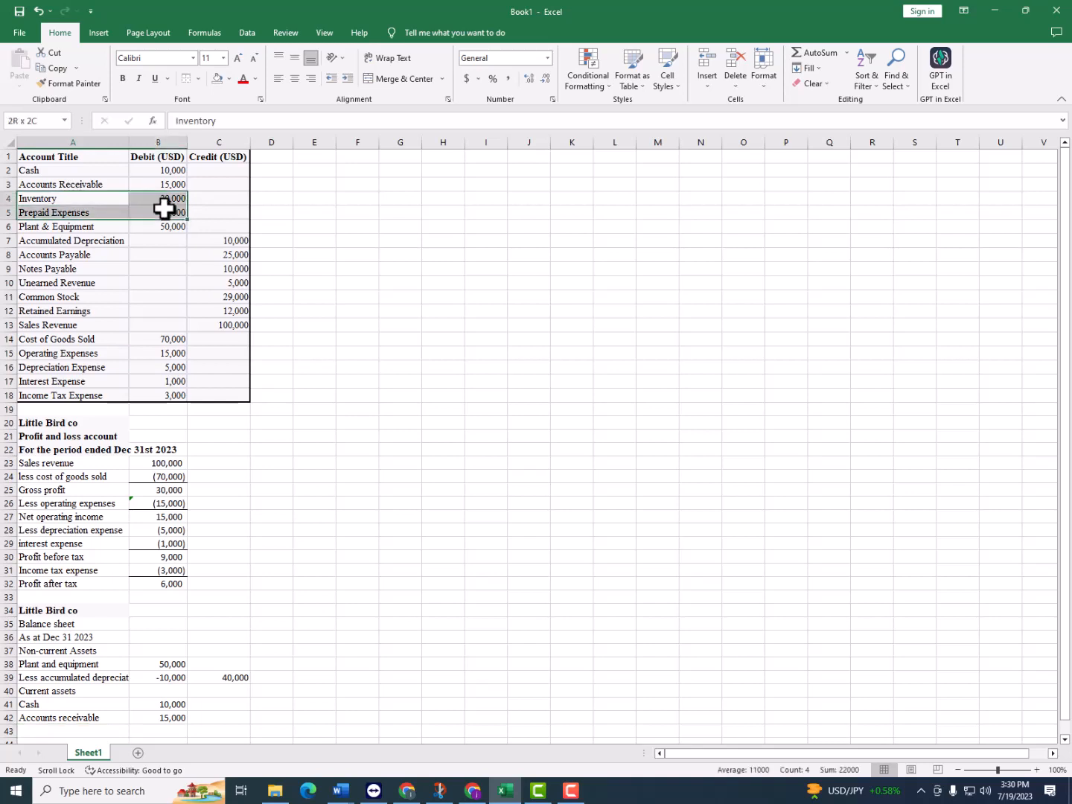
pyautogui.click(195, 225)
pyautogui.click(124, 194)
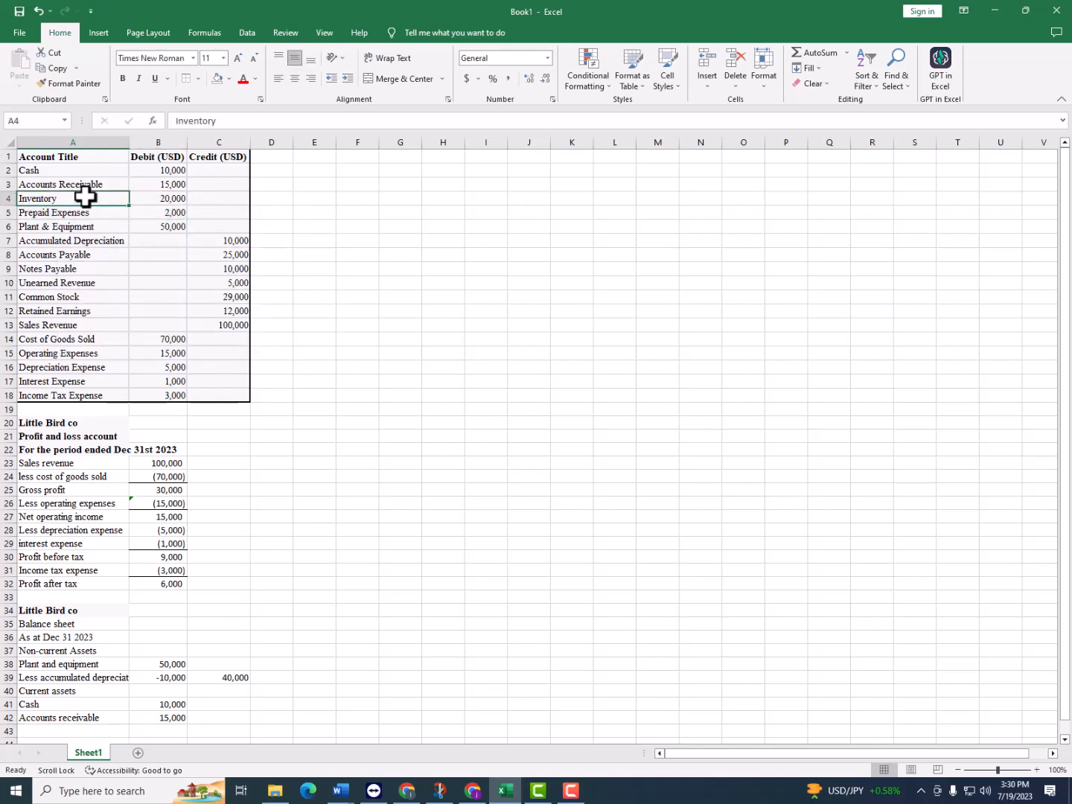
pyautogui.moveTo(84, 203); pyautogui.dragTo(95, 213)
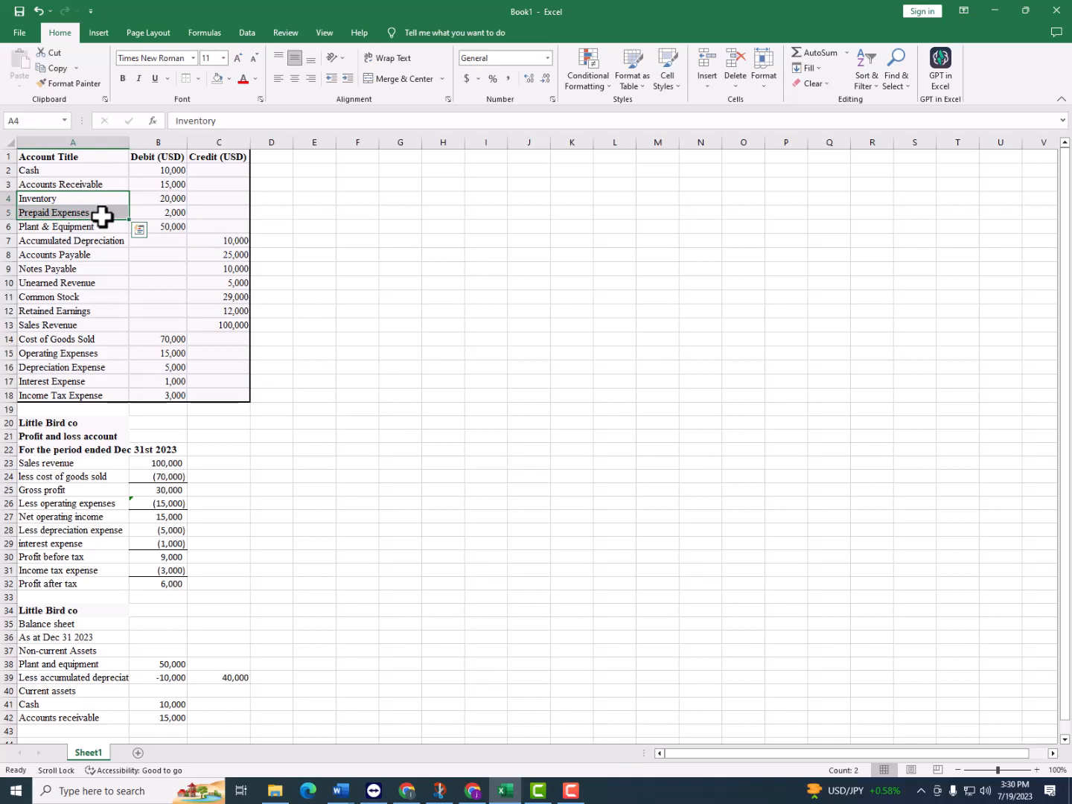
pyautogui.hotkey('ctrl', 'c')
pyautogui.scroll(-2, 19, 391)
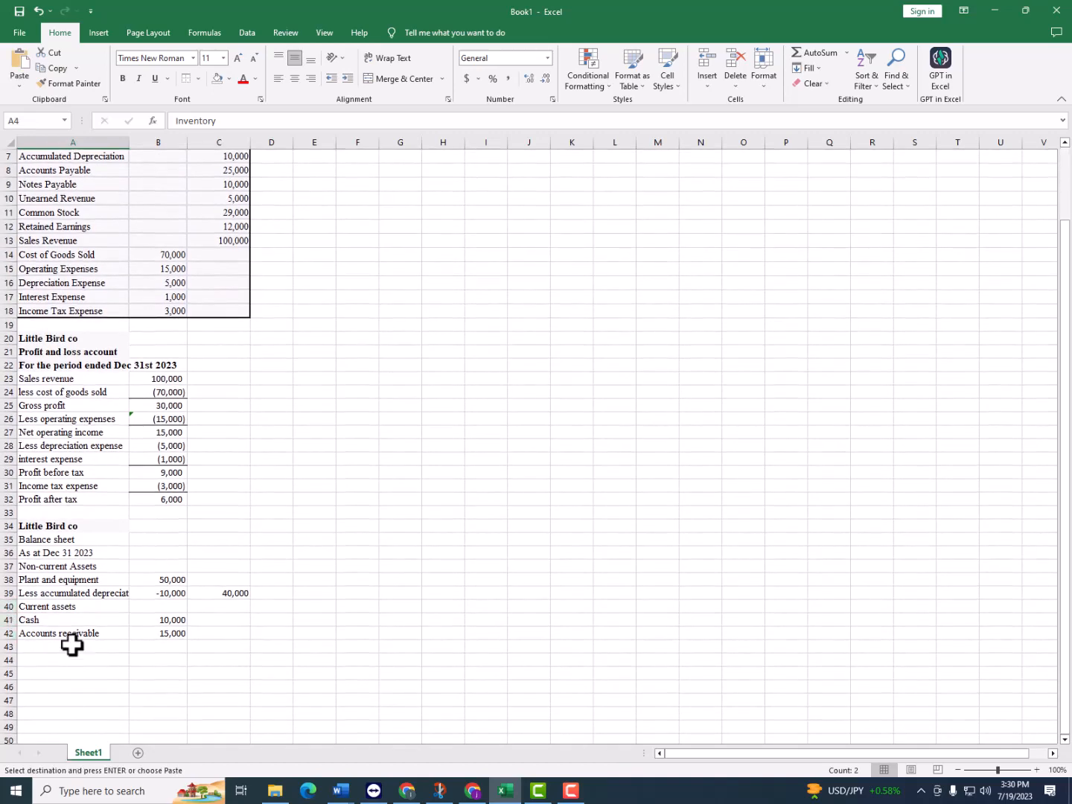
pyautogui.click(72, 644)
pyautogui.hotkey('ctrl', 'v')
# Link the inventory amount in B43 to the trial balance with =B4
pyautogui.click(177, 653)
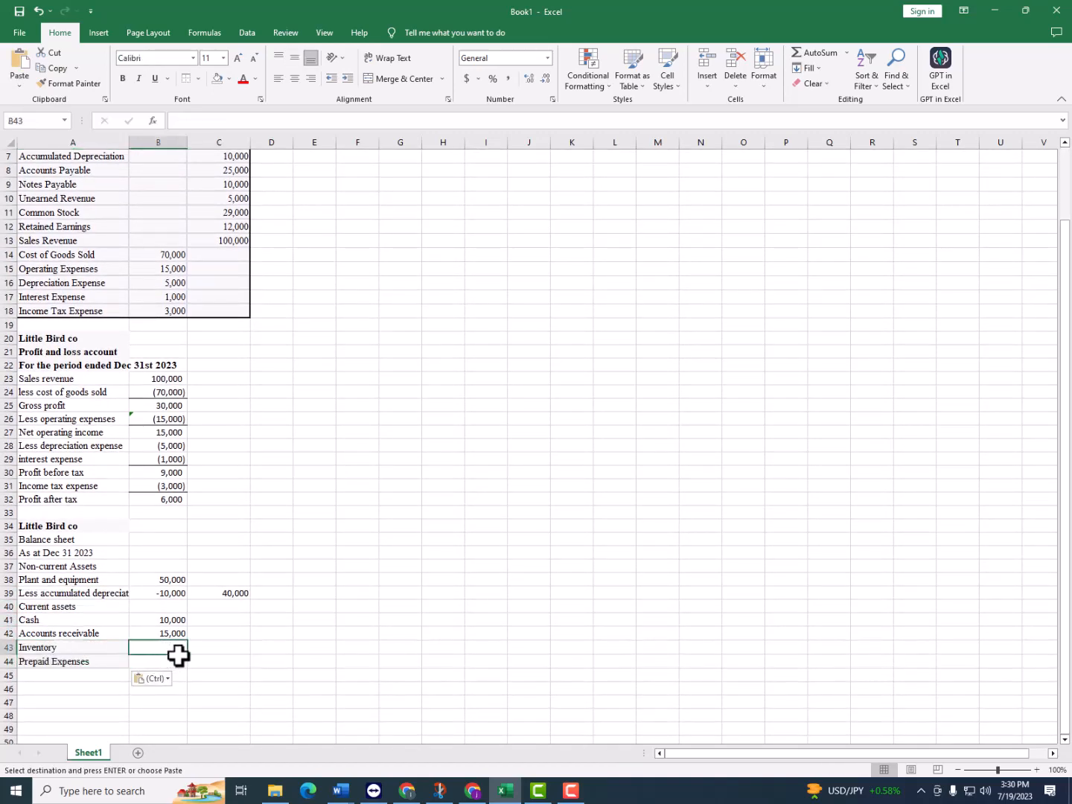
pyautogui.write('=')
pyautogui.scroll(2, 160, 574)
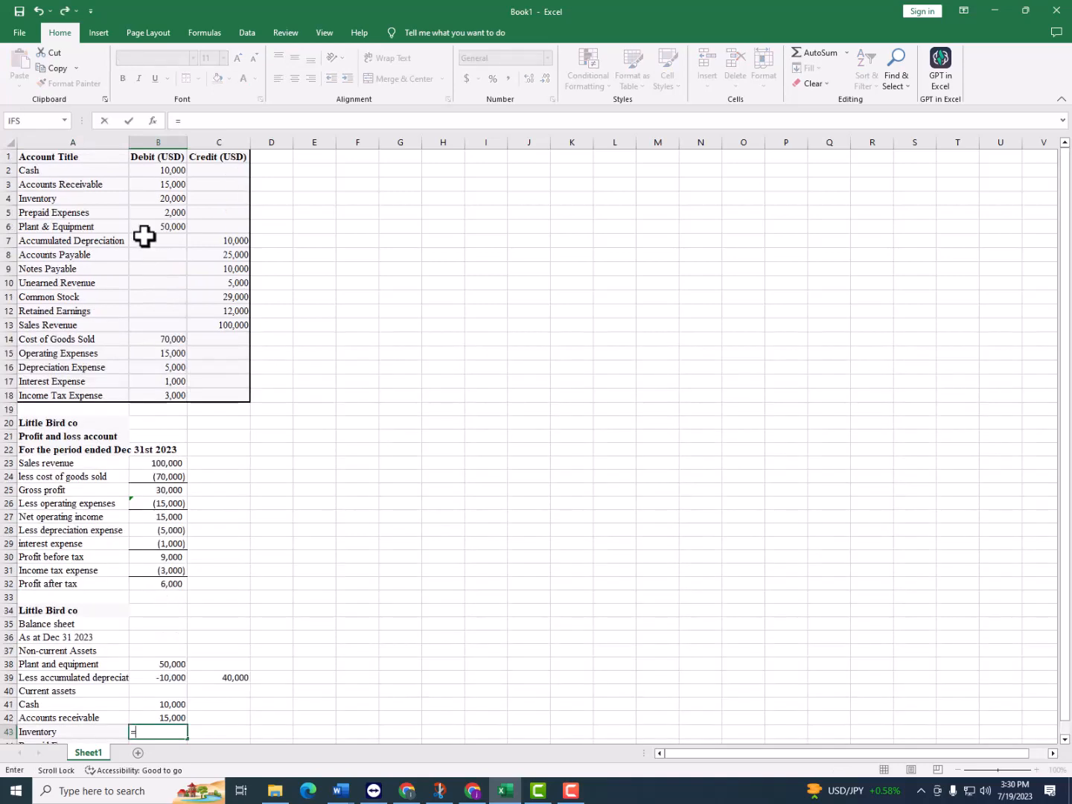
pyautogui.click(161, 199)
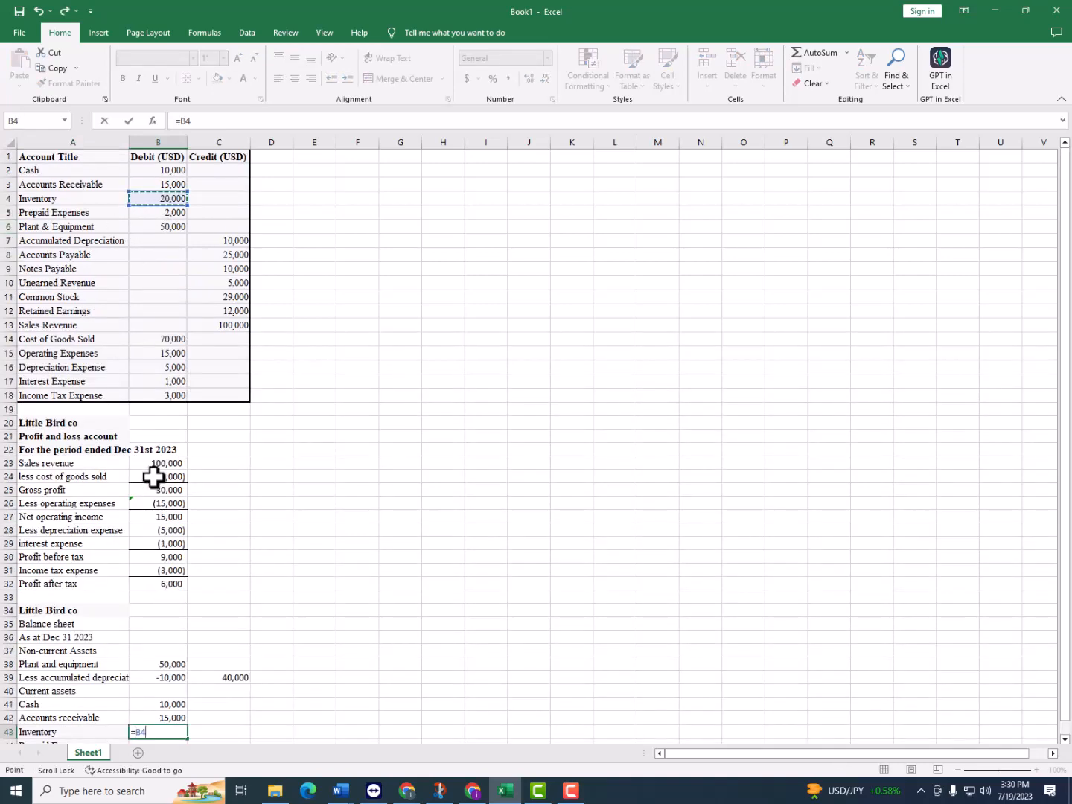
pyautogui.press('Return')
# Fill the inventory formula from B43 down to B44 for prepaid expenses and check that it references B5
pyautogui.scroll(-3, 145, 487)
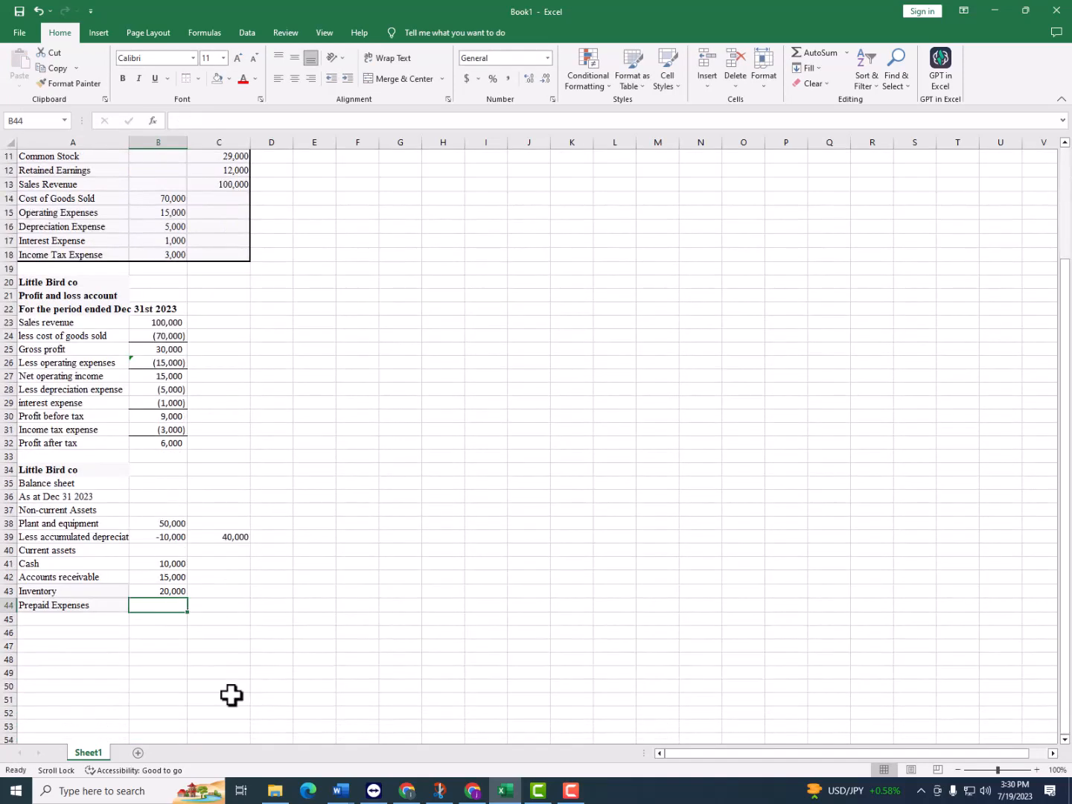
pyautogui.click(174, 591)
pyautogui.moveTo(189, 599); pyautogui.dragTo(167, 603)
pyautogui.doubleClick(169, 607)
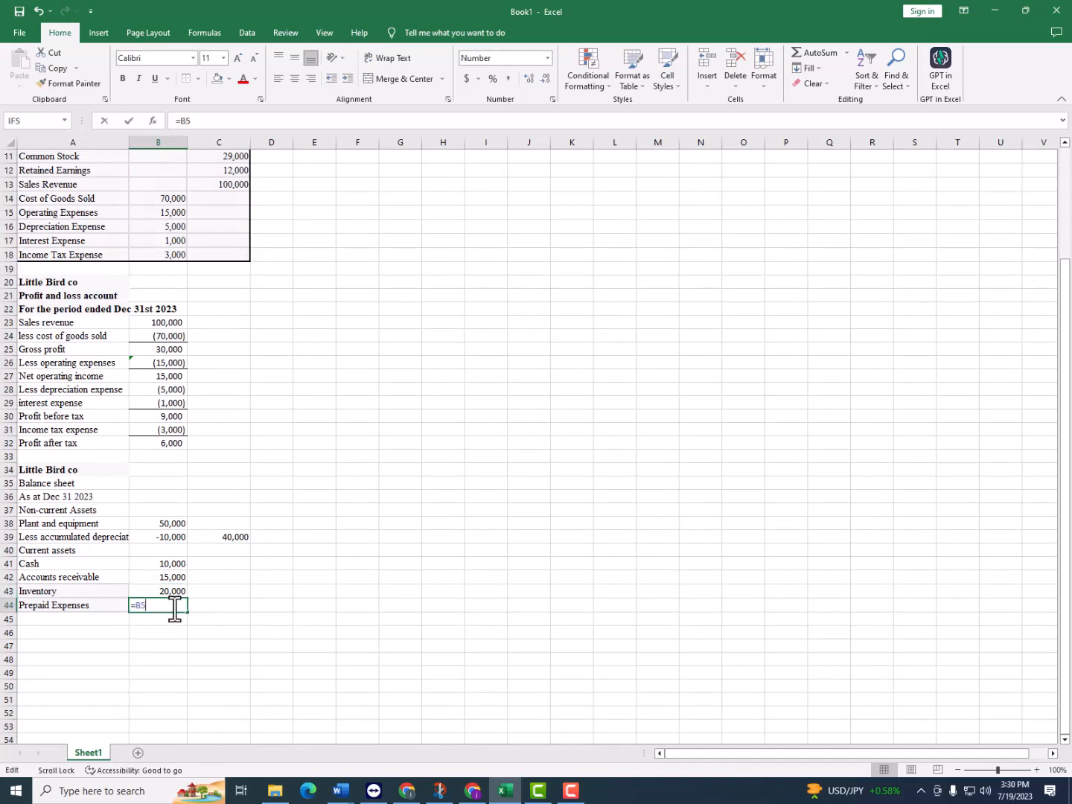
pyautogui.scroll(4, 182, 586)
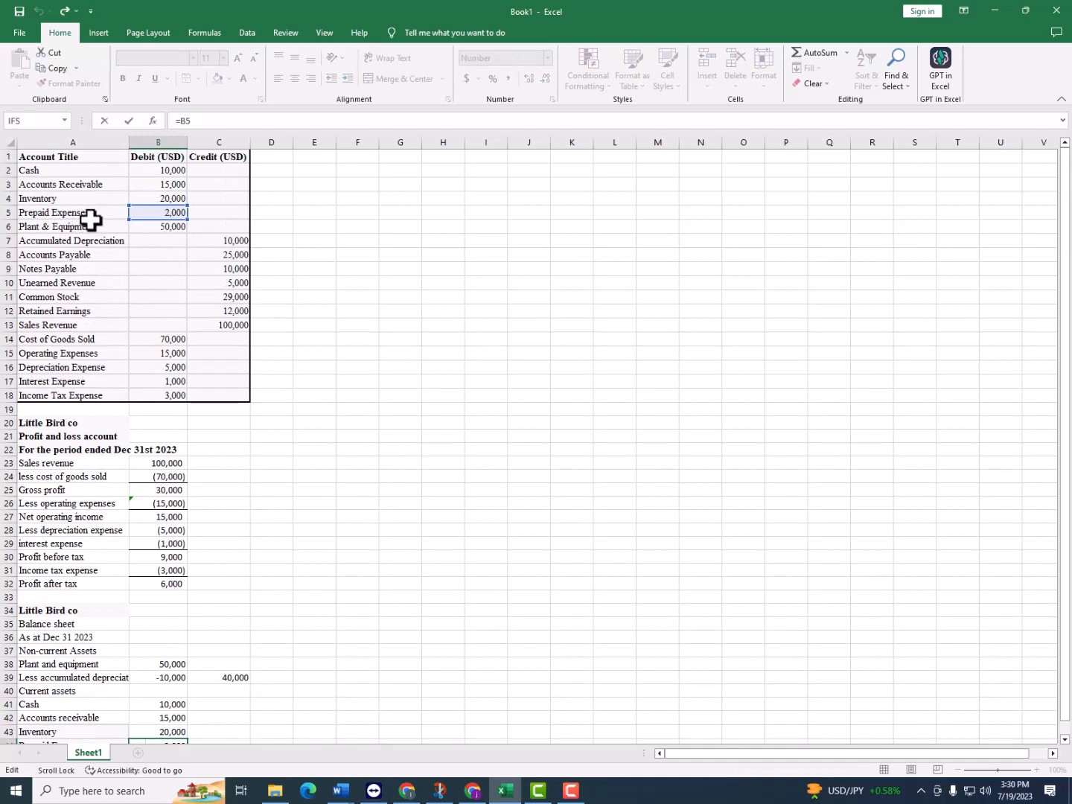
pyautogui.scroll(-2, 106, 528)
pyautogui.scroll(-2, 106, 527)
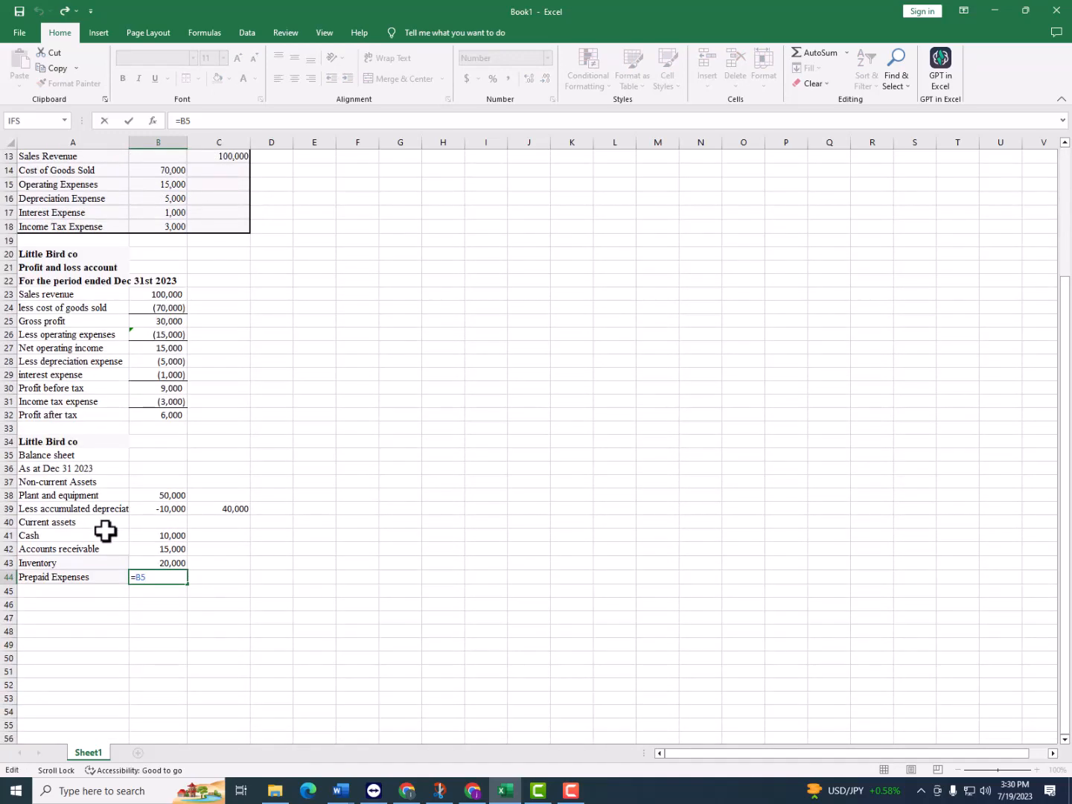
pyautogui.press('Return')
# Enter "Total current assets" in A45 and sum B41:B44 in C45
pyautogui.click(112, 590)
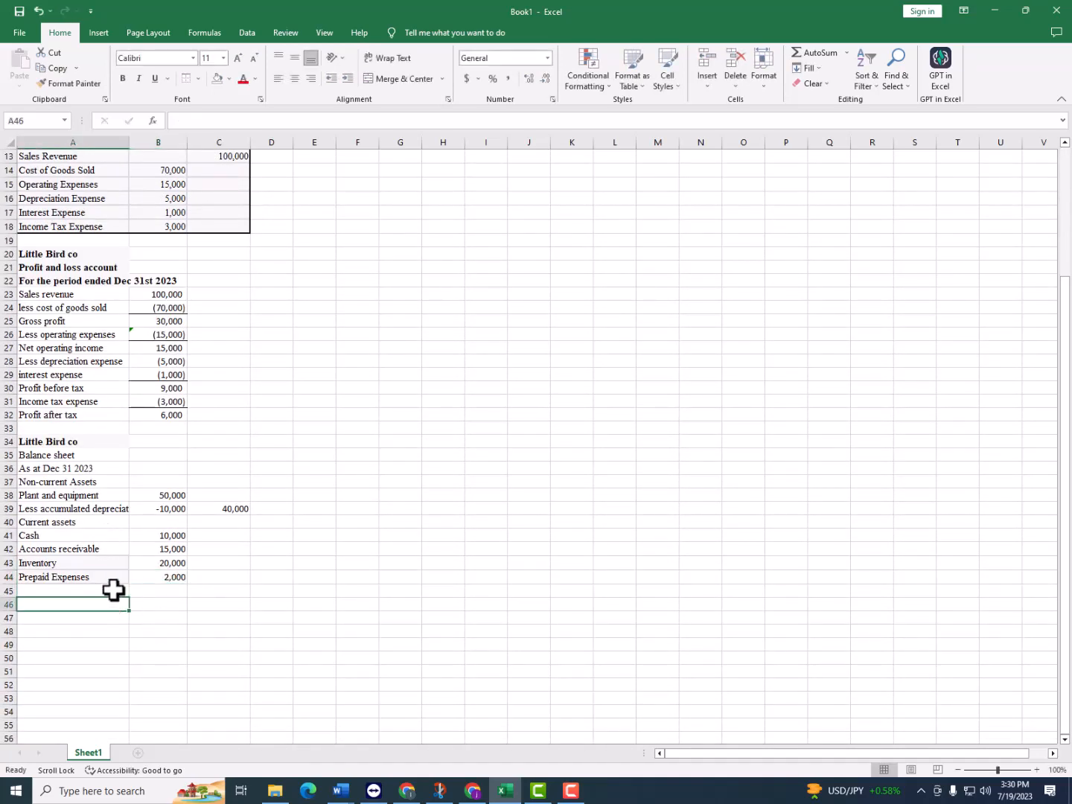
pyautogui.scroll(3, 116, 589)
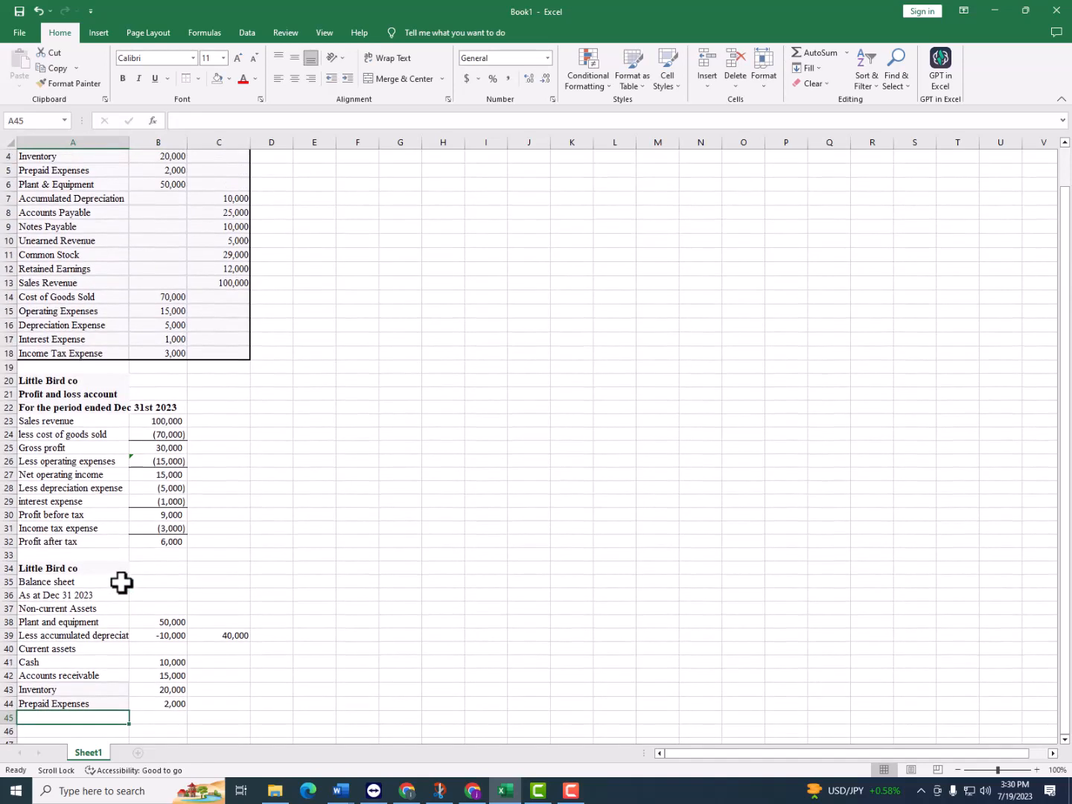
pyautogui.scroll(1, 121, 583)
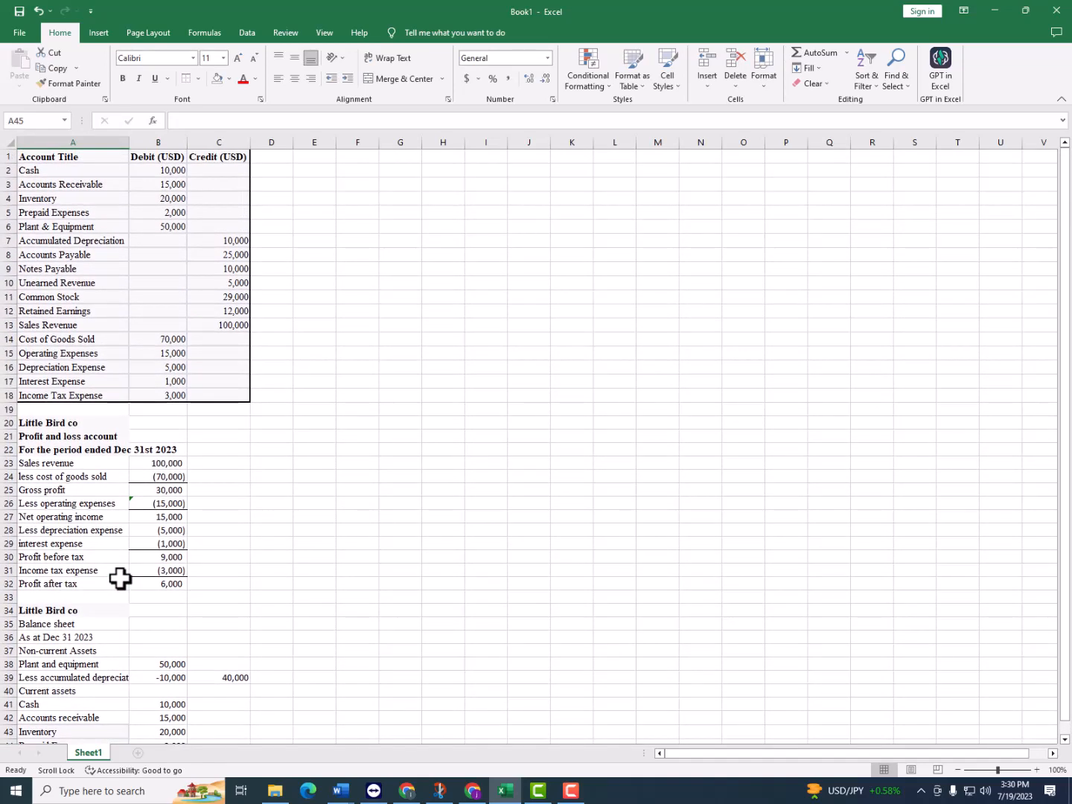
pyautogui.scroll(-4, 120, 577)
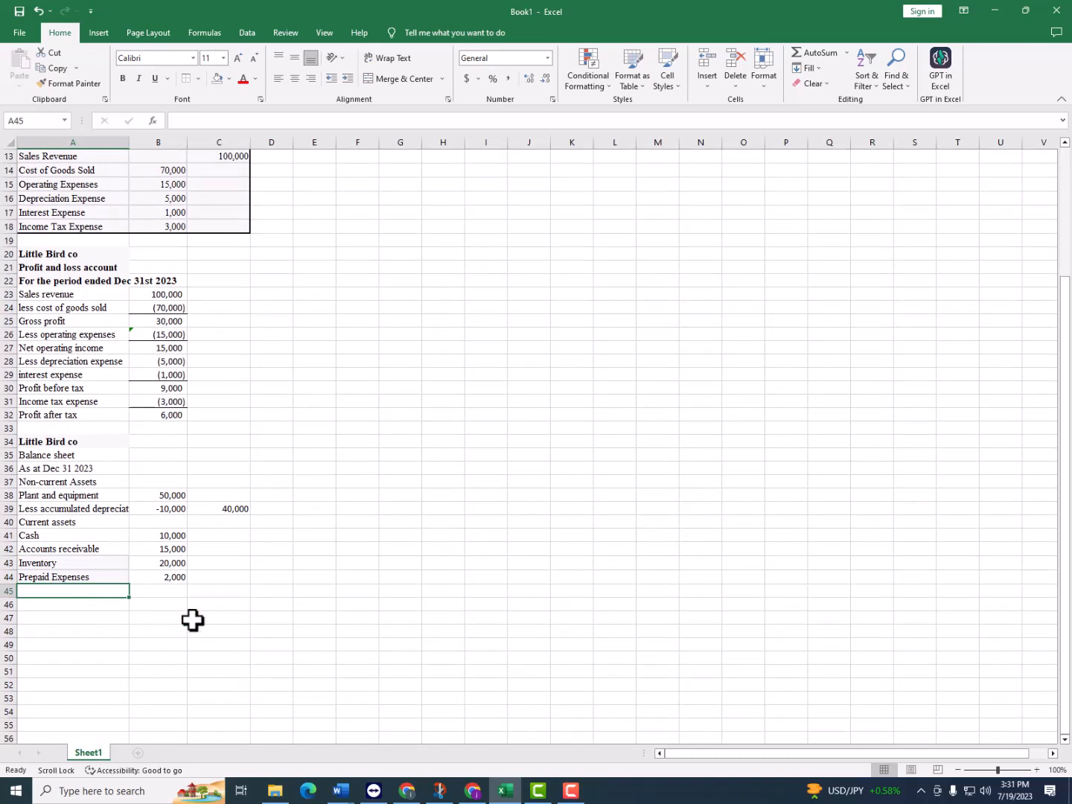
pyautogui.write('tot')
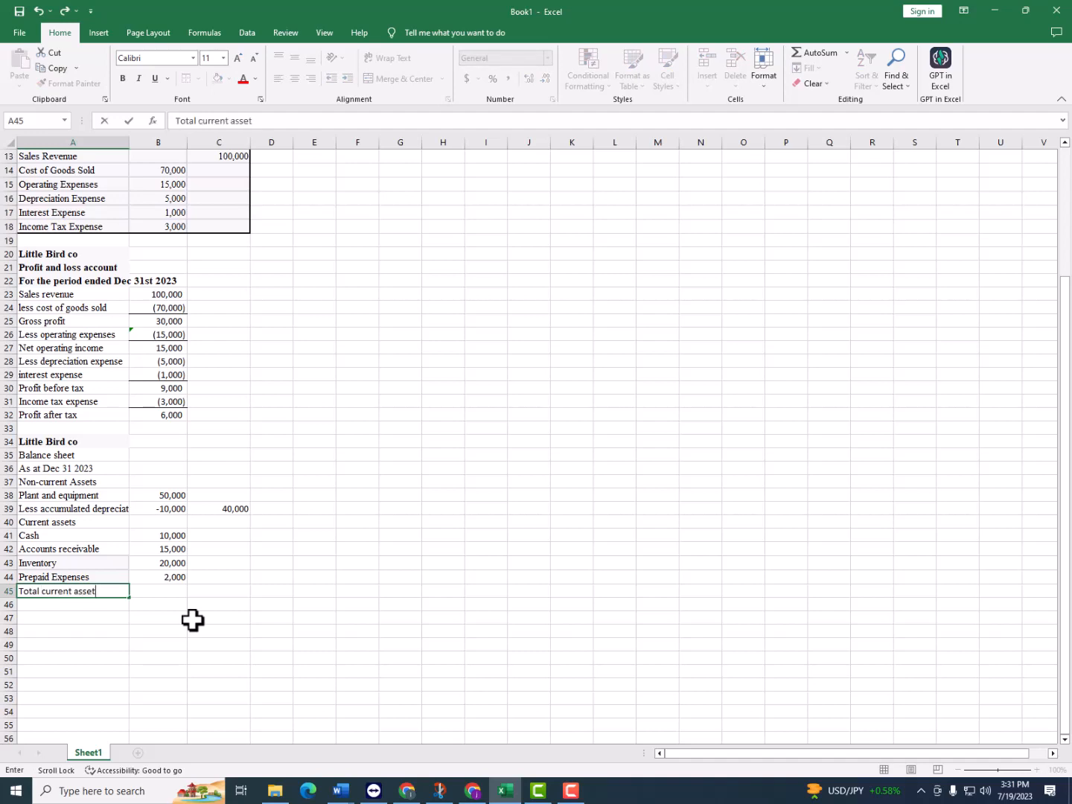
pyautogui.write('al current assets')
pyautogui.press('Tab')
pyautogui.press('Tab')
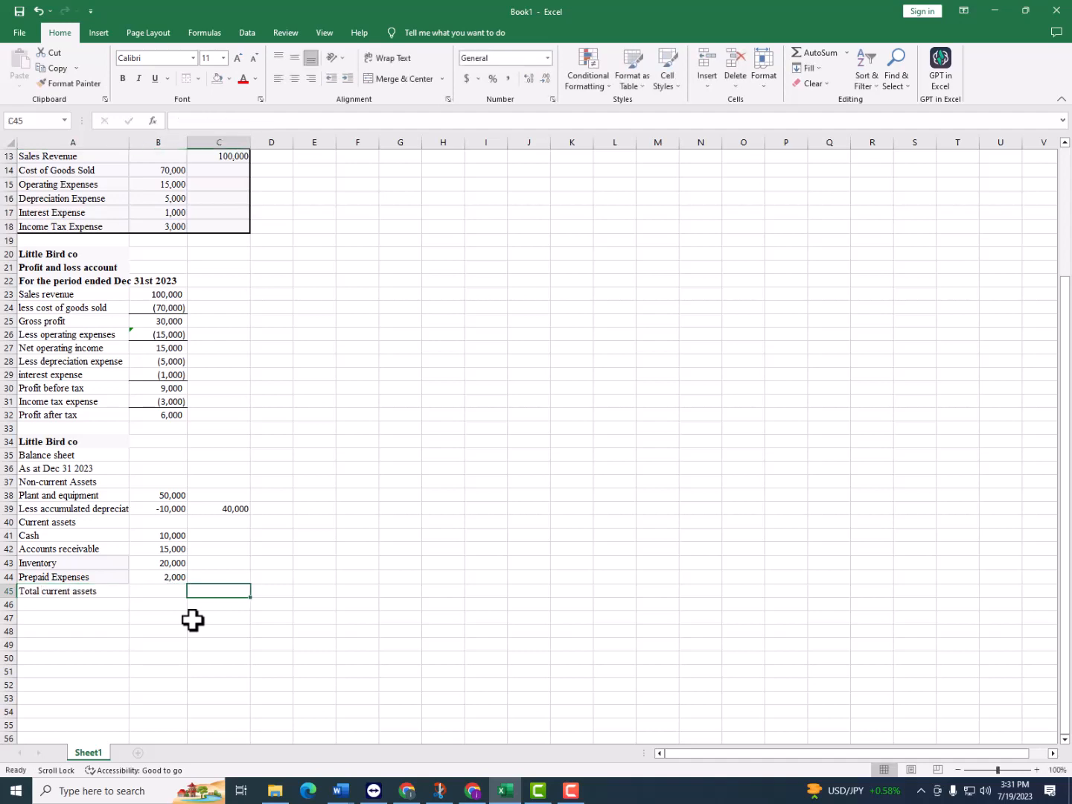
pyautogui.write('=sum(')
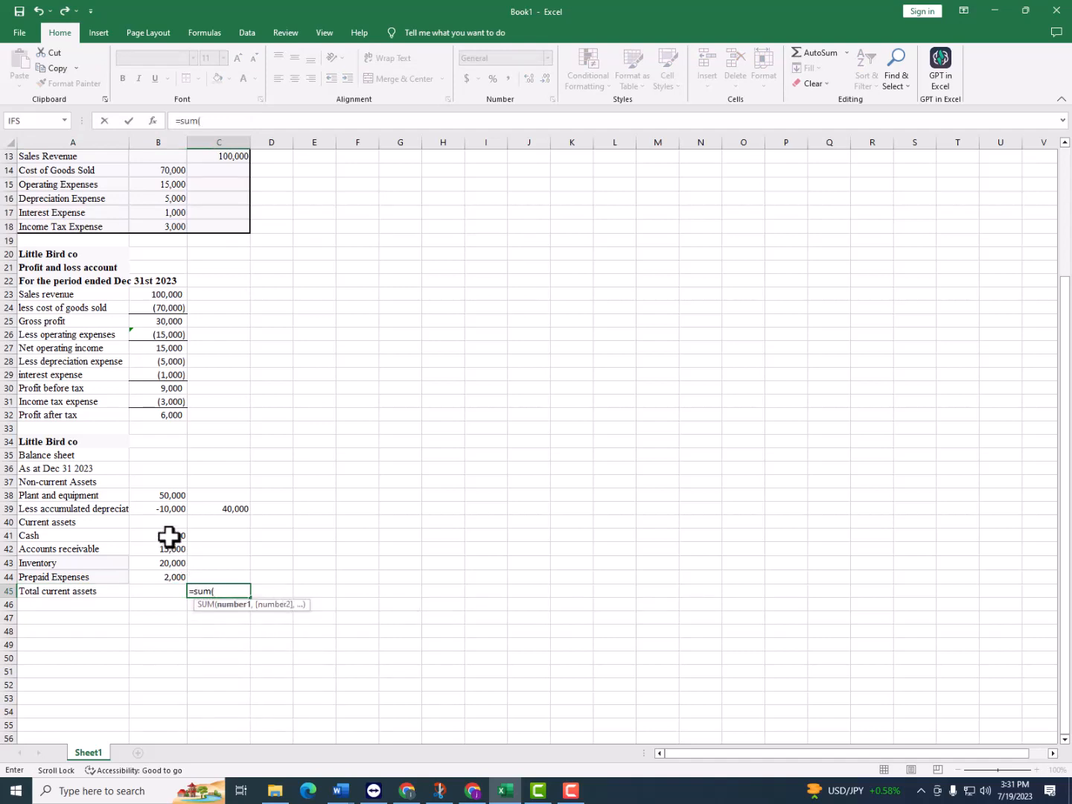
pyautogui.moveTo(170, 536); pyautogui.dragTo(178, 578)
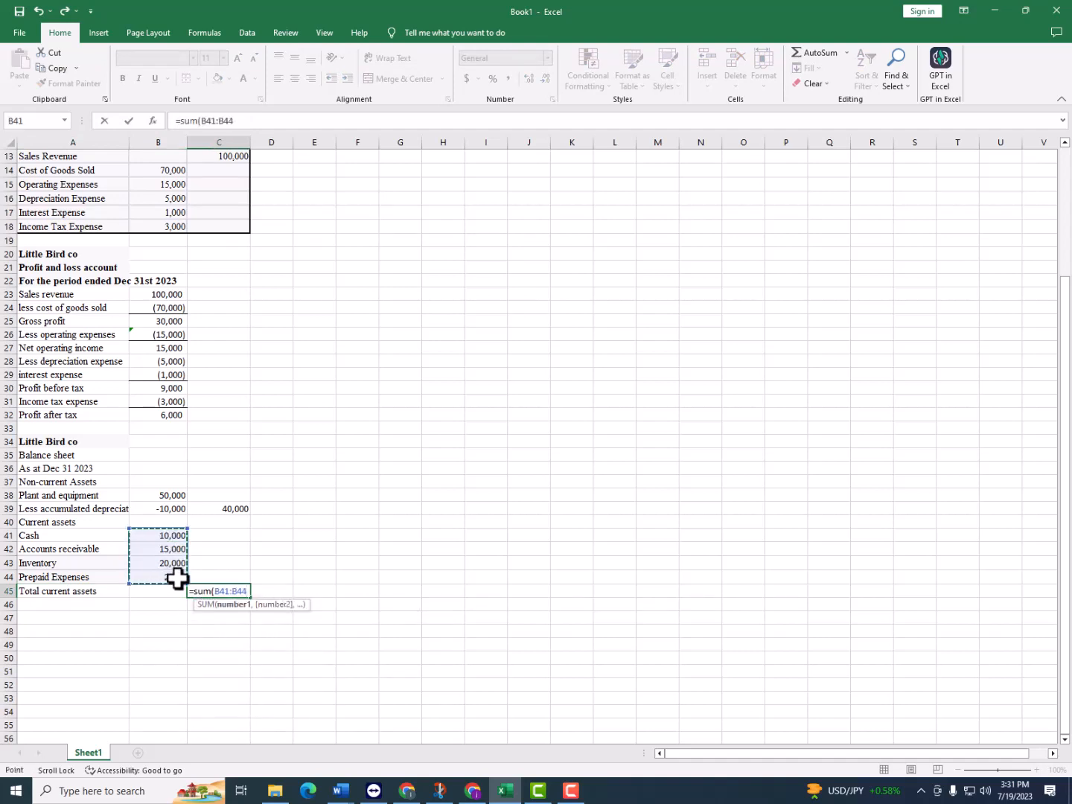
pyautogui.press('Return')
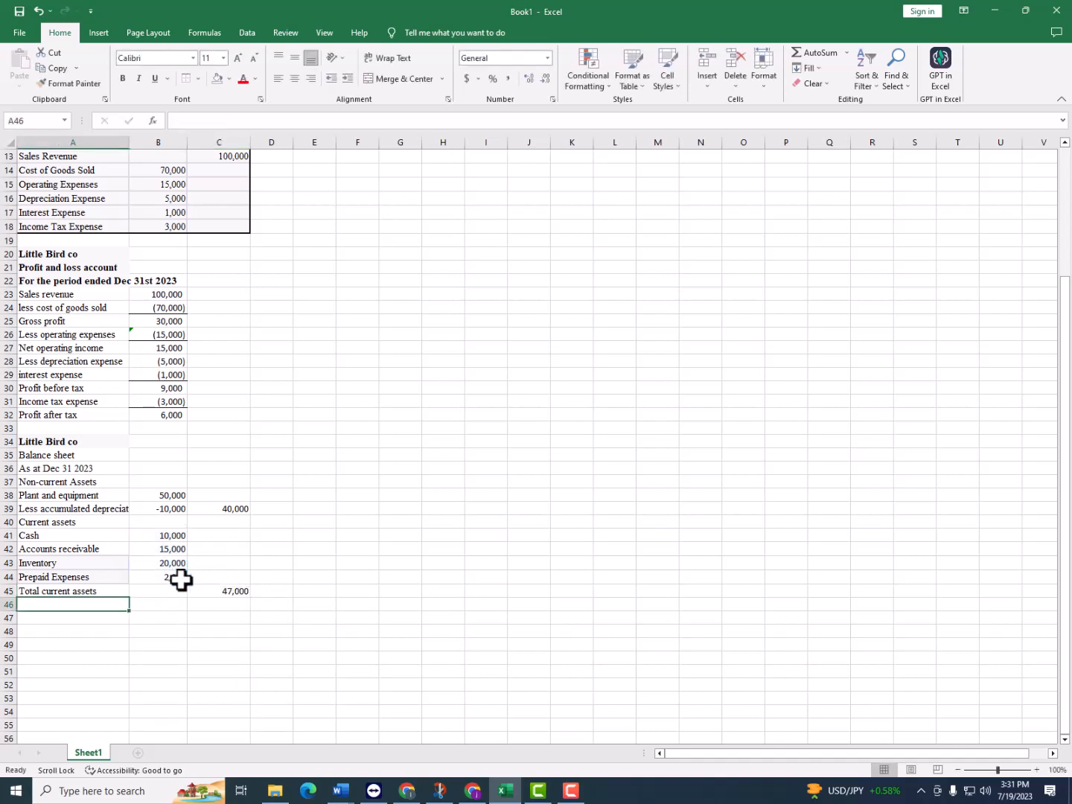
# Enter "Total assets" in A46 and add total current assets and net non-current assets in C46 with =C45+C39
pyautogui.write('Total a')
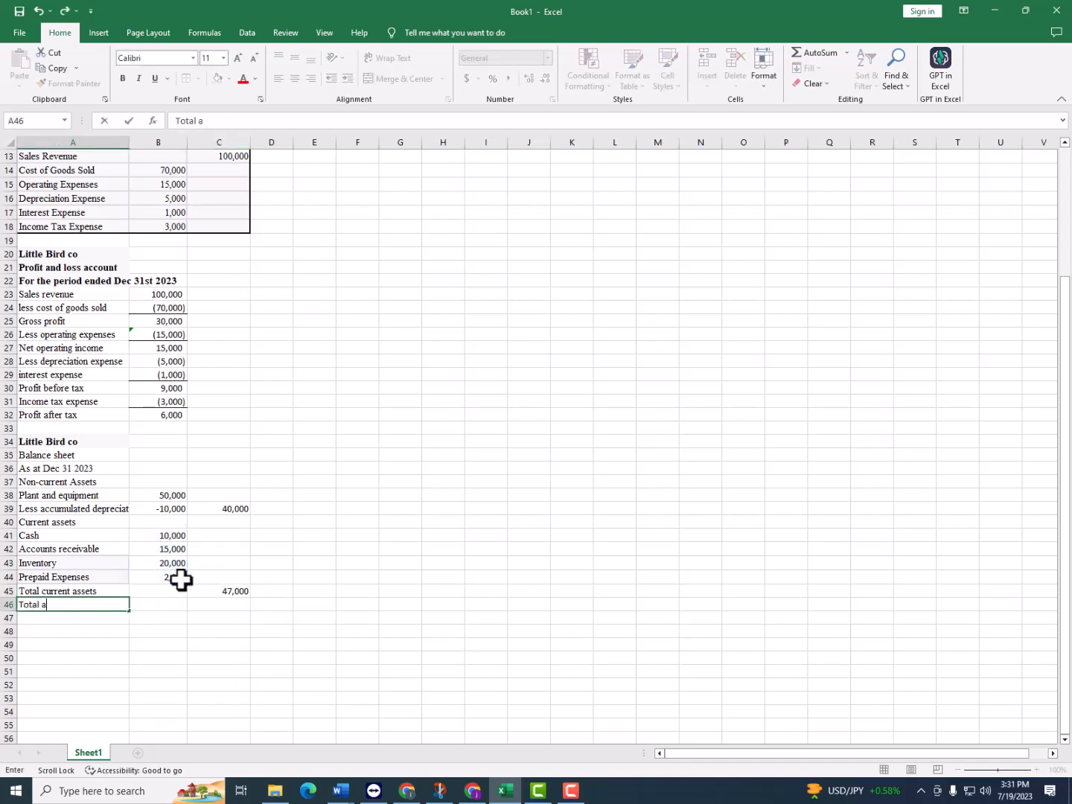
pyautogui.write('ssets')
pyautogui.press('Tab')
pyautogui.press('Tab')
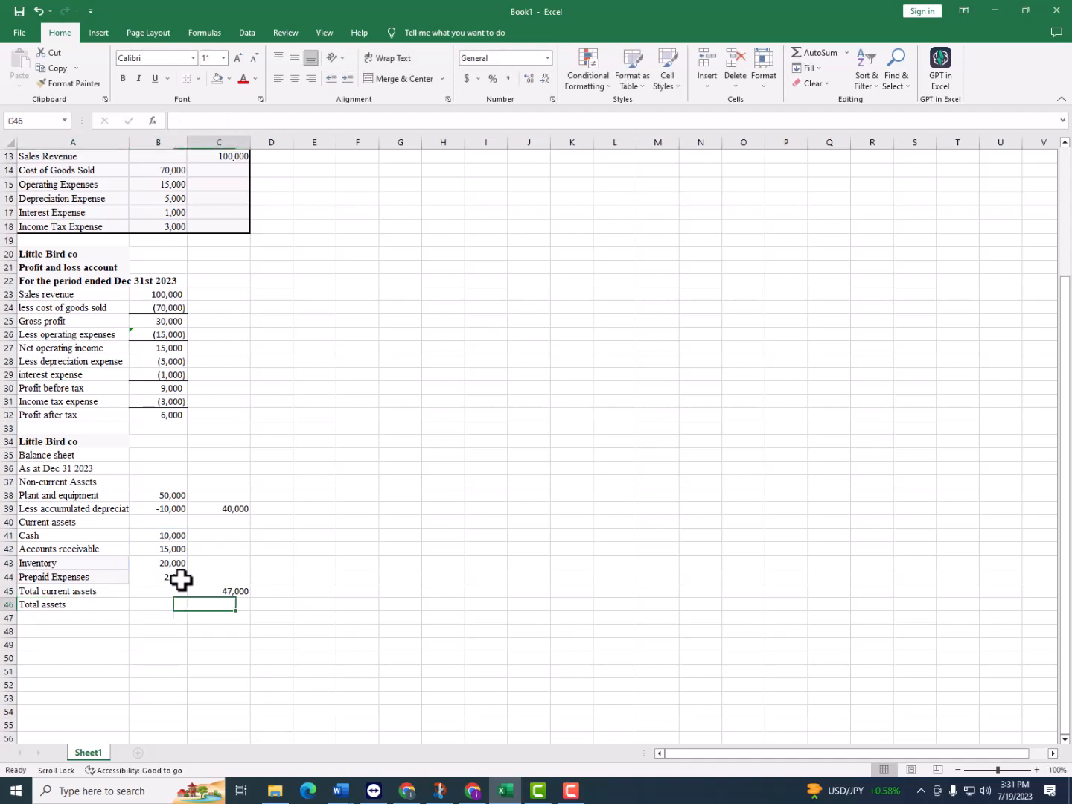
pyautogui.write('=')
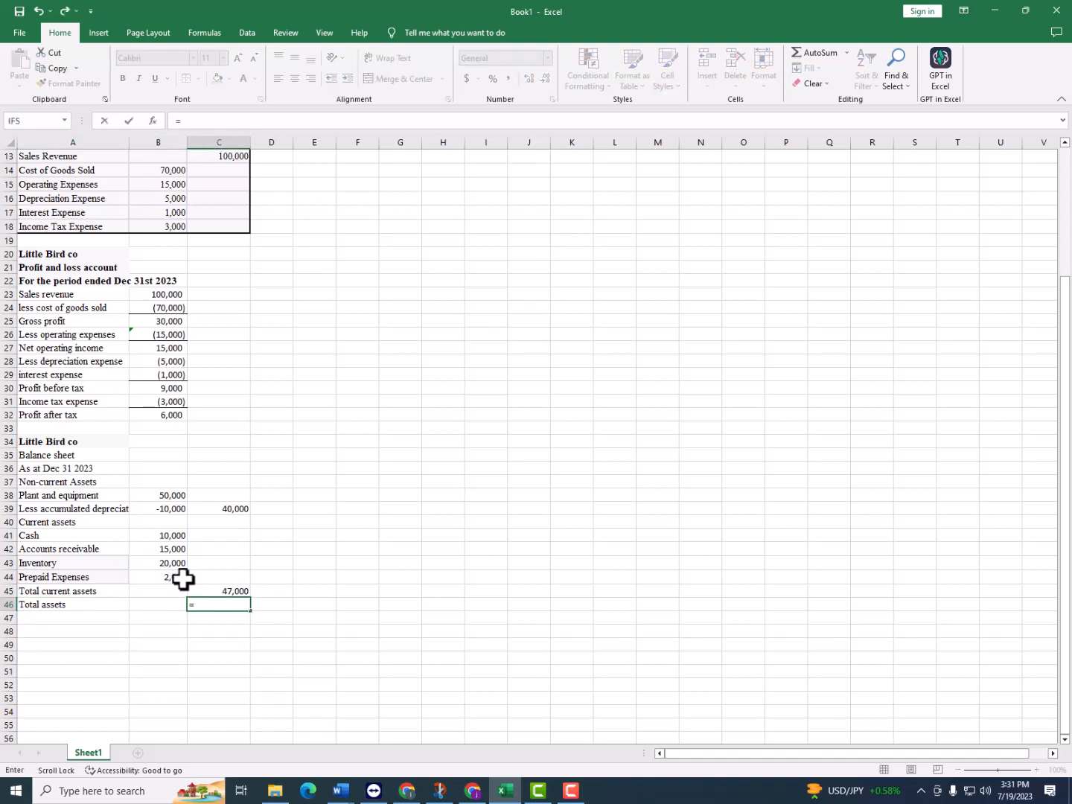
pyautogui.click(225, 592)
pyautogui.write('+')
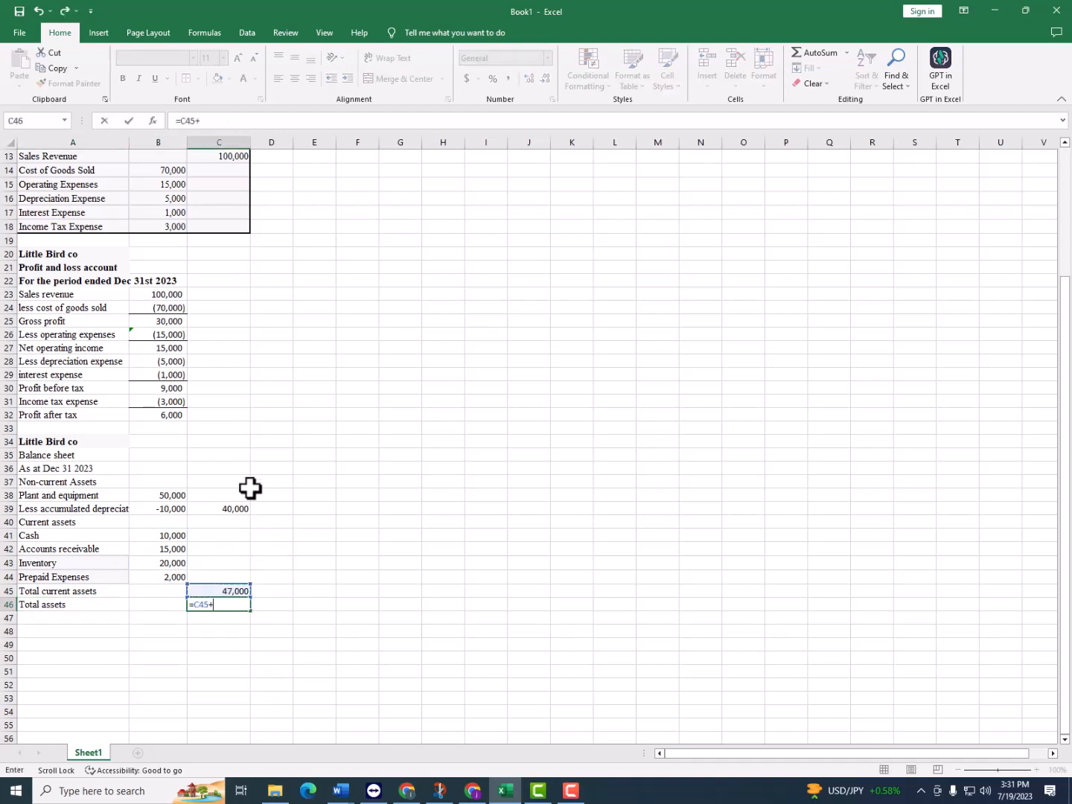
pyautogui.click(234, 508)
pyautogui.write('+')
pyautogui.press('BackSpace')
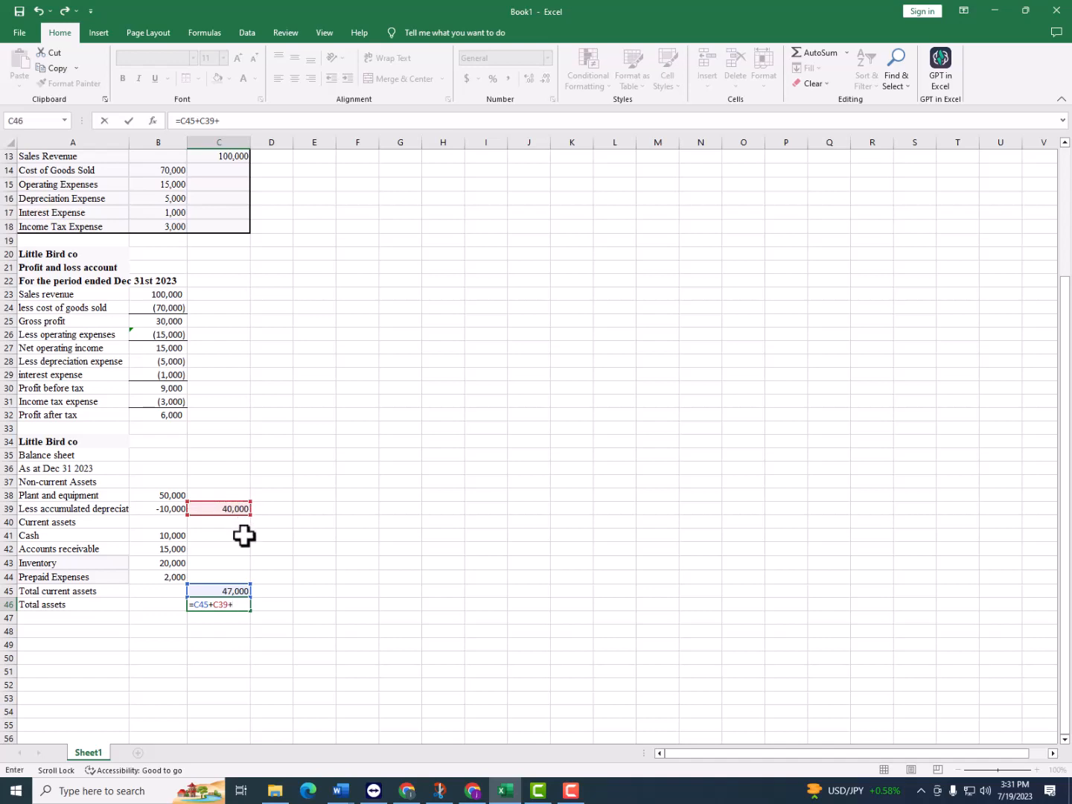
pyautogui.press('Return')
# Add a border line above the total assets amount in C46
pyautogui.click(238, 603)
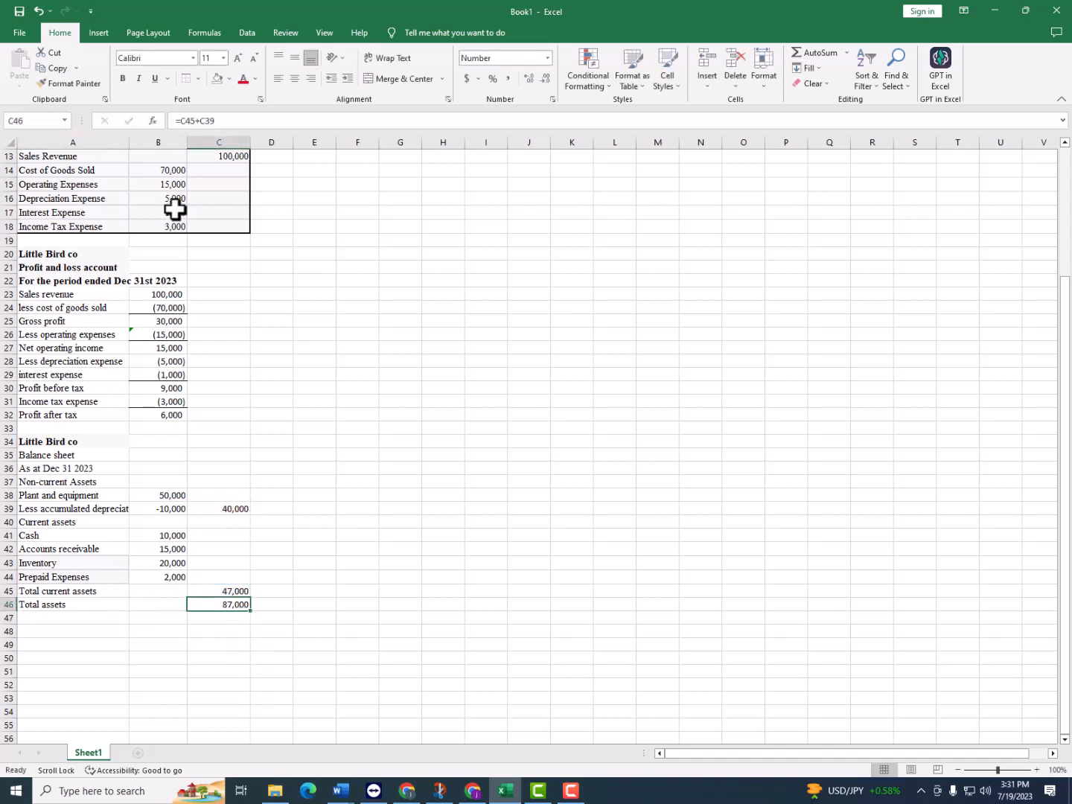
pyautogui.click(184, 77)
pyautogui.click(272, 575)
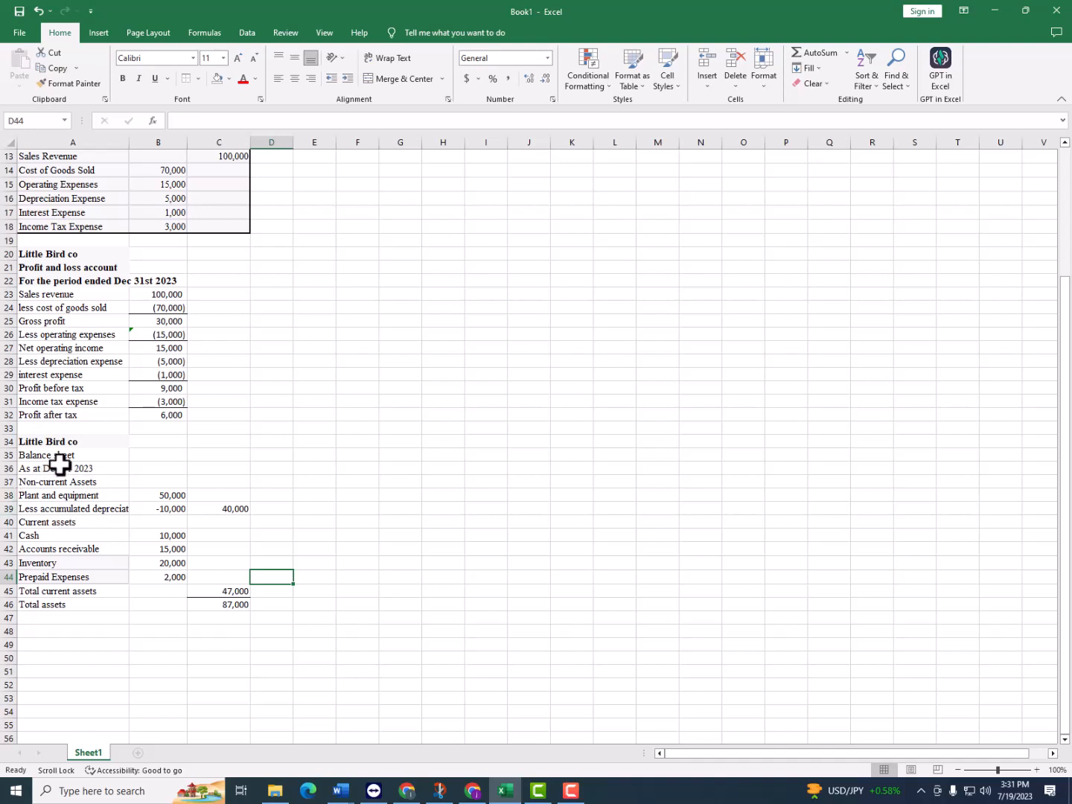
# Bold the balance sheet headings in A34:A37 and the Current assets heading in A40
pyautogui.moveTo(71, 442); pyautogui.dragTo(83, 483)
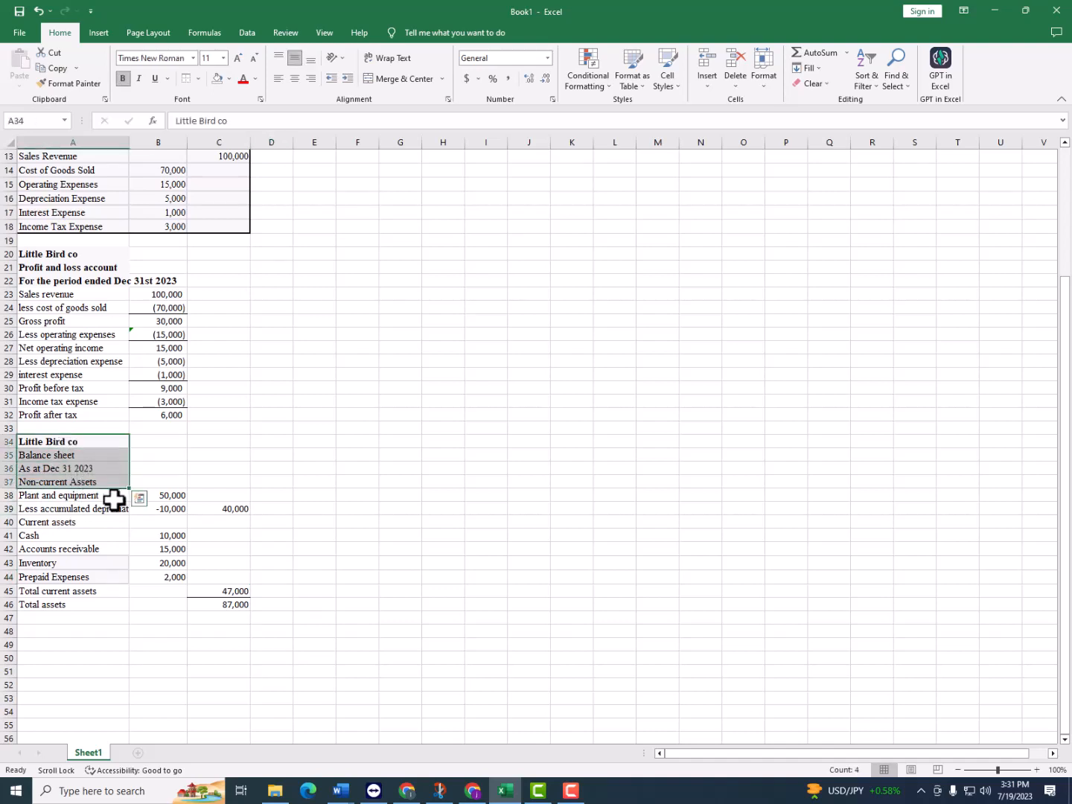
pyautogui.hotkey('ctrl', 'b')
pyautogui.hotkey('ctrl', 'b')
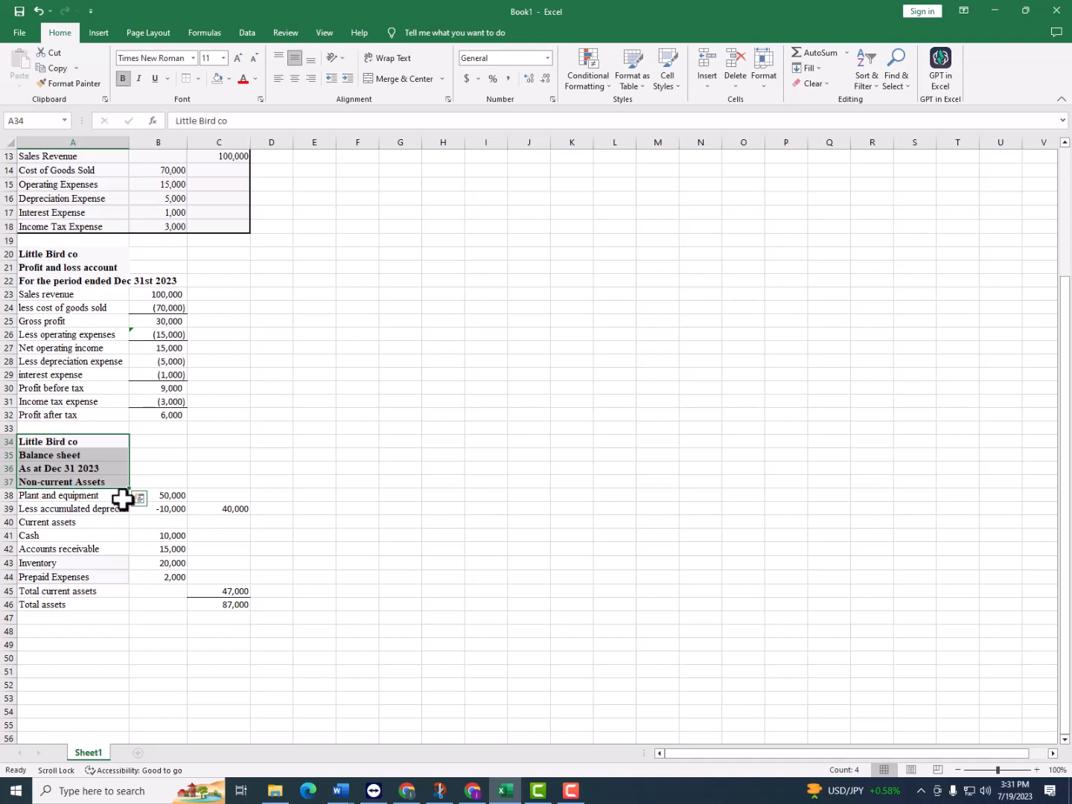
pyautogui.scroll(-2, 108, 522)
pyautogui.click(107, 520)
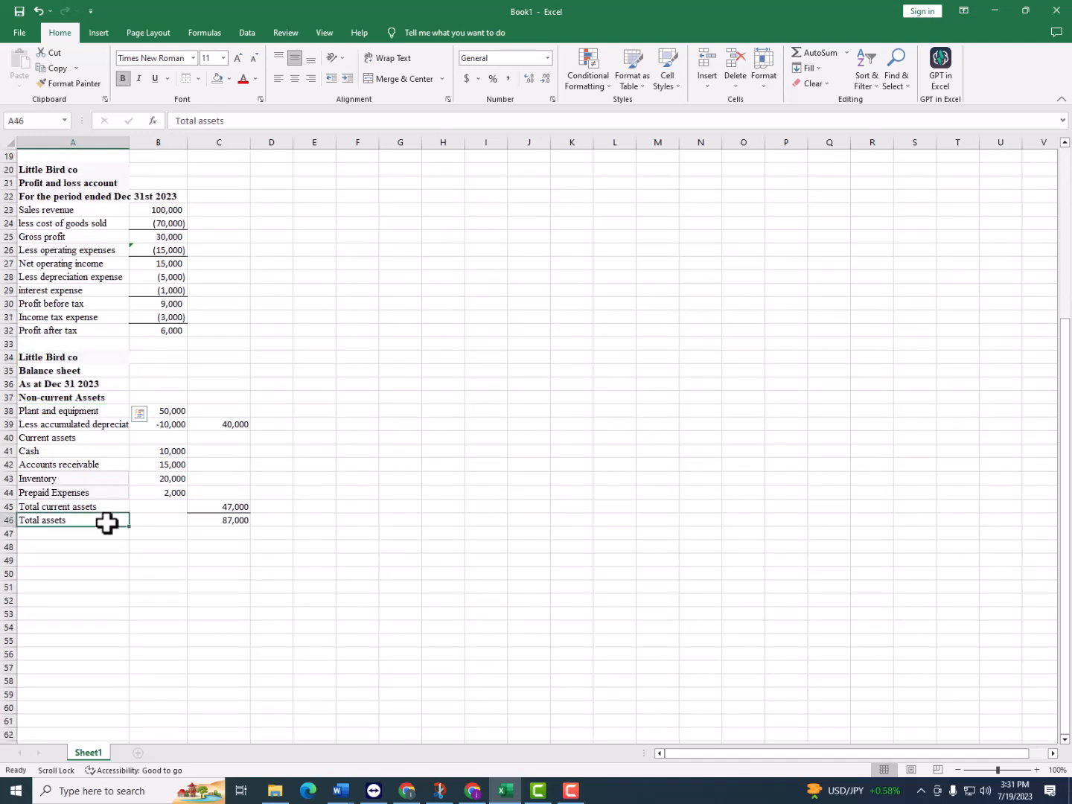
pyautogui.click(53, 437)
pyautogui.hotkey('ctrl', 'b')
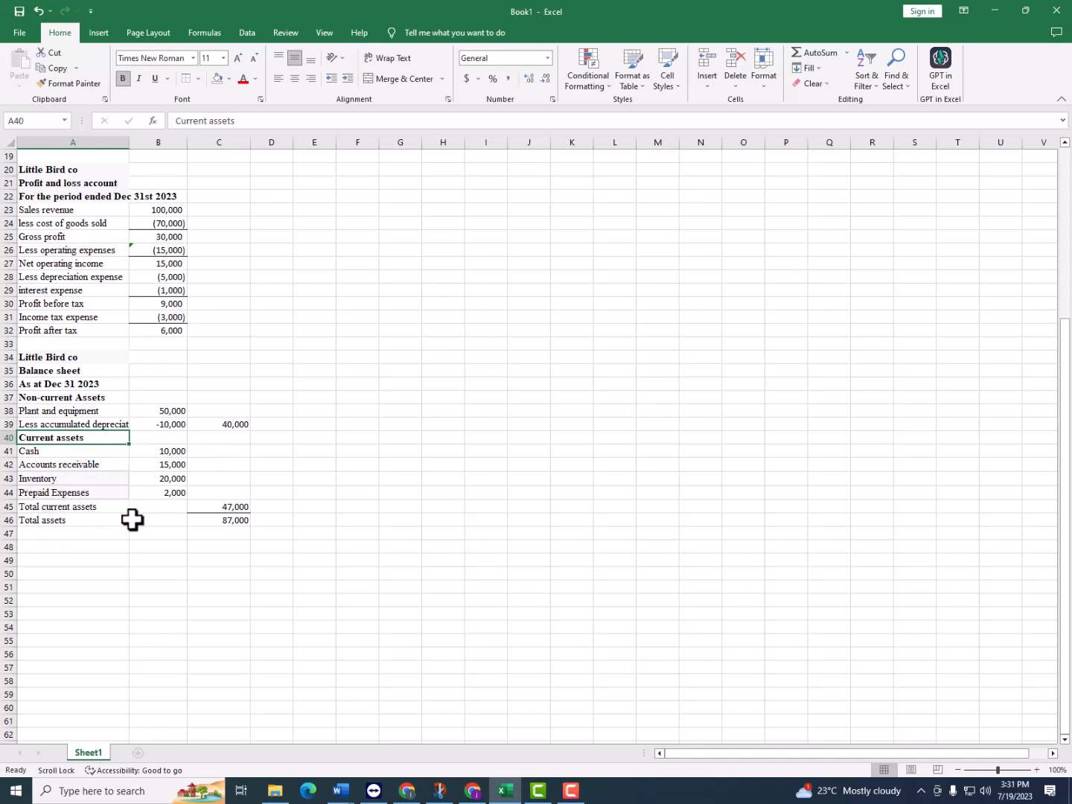
# Review the trial balance's remaining accounts and enter the heading "Liabilities" in A47, below Total assets
pyautogui.click(104, 523)
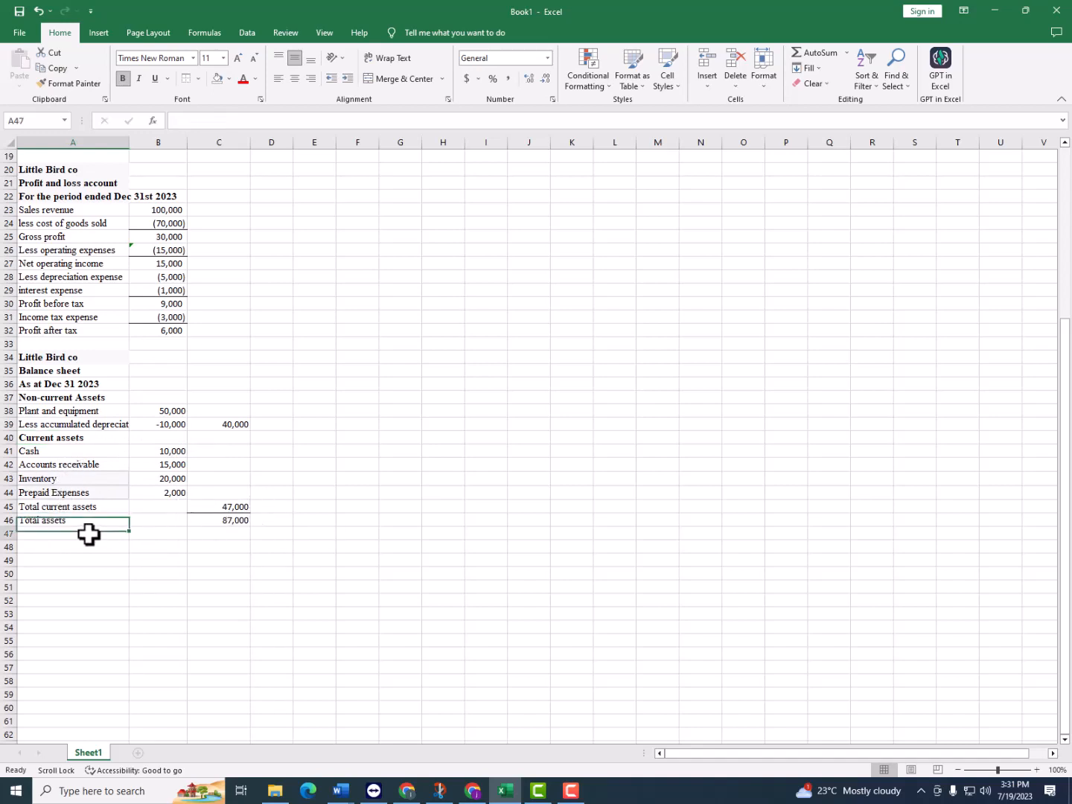
pyautogui.click(89, 533)
pyautogui.scroll(1, 136, 556)
pyautogui.scroll(1, 140, 555)
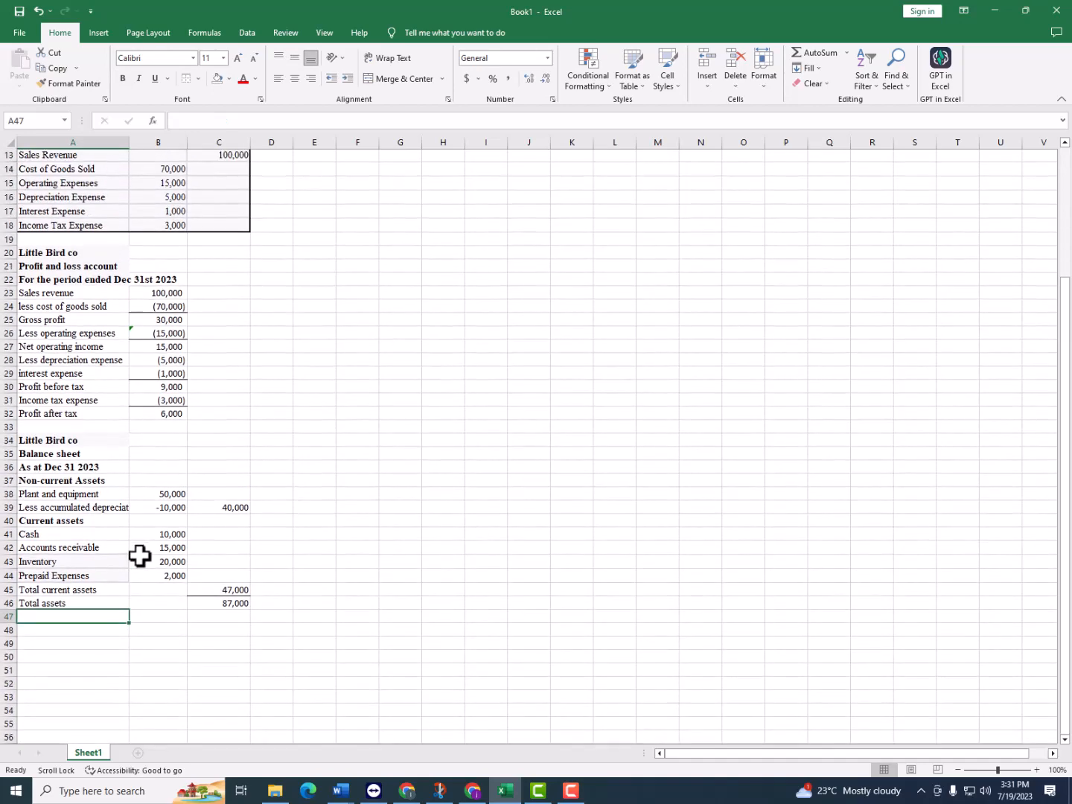
pyautogui.scroll(3, 140, 555)
pyautogui.scroll(1, 131, 543)
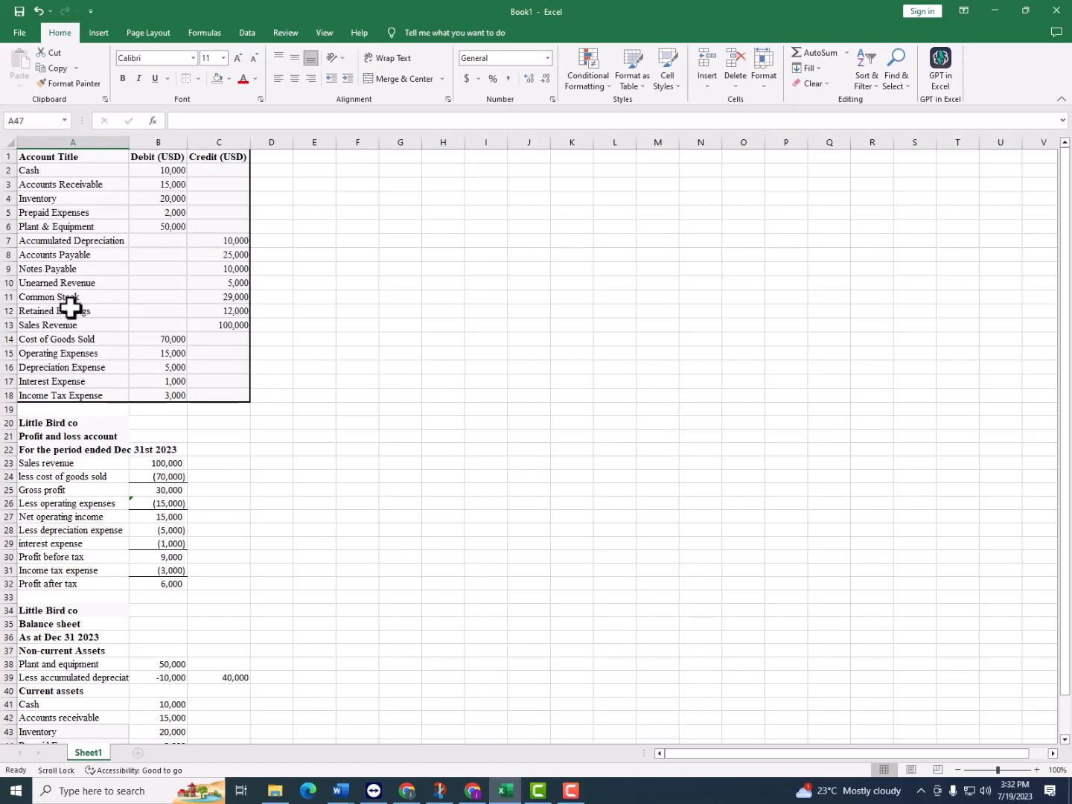
pyautogui.moveTo(74, 299); pyautogui.dragTo(74, 309)
pyautogui.scroll(-3, 81, 350)
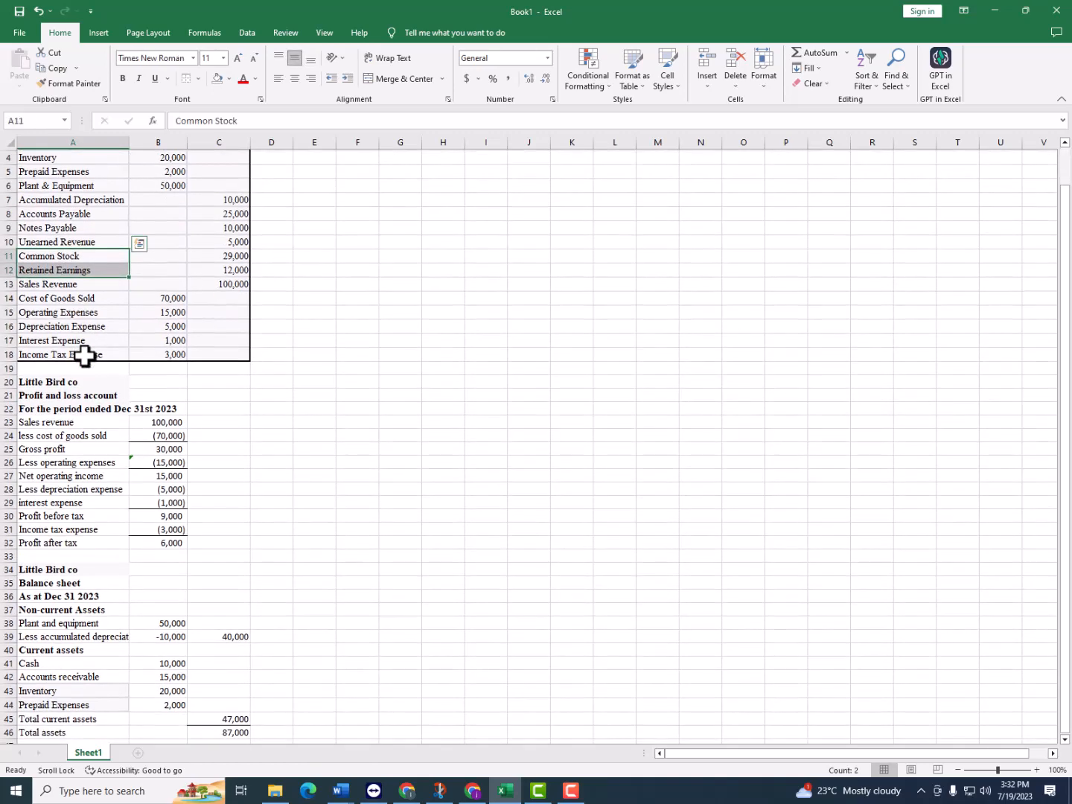
pyautogui.click(74, 660)
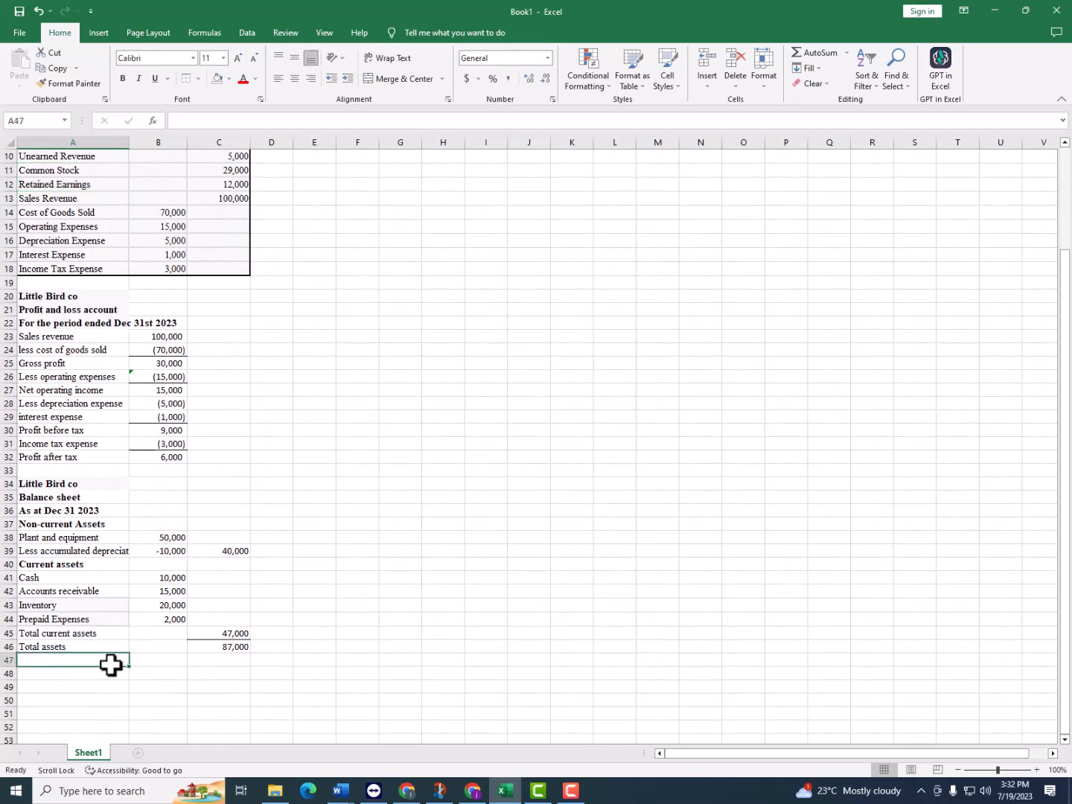
pyautogui.write('Liabi')
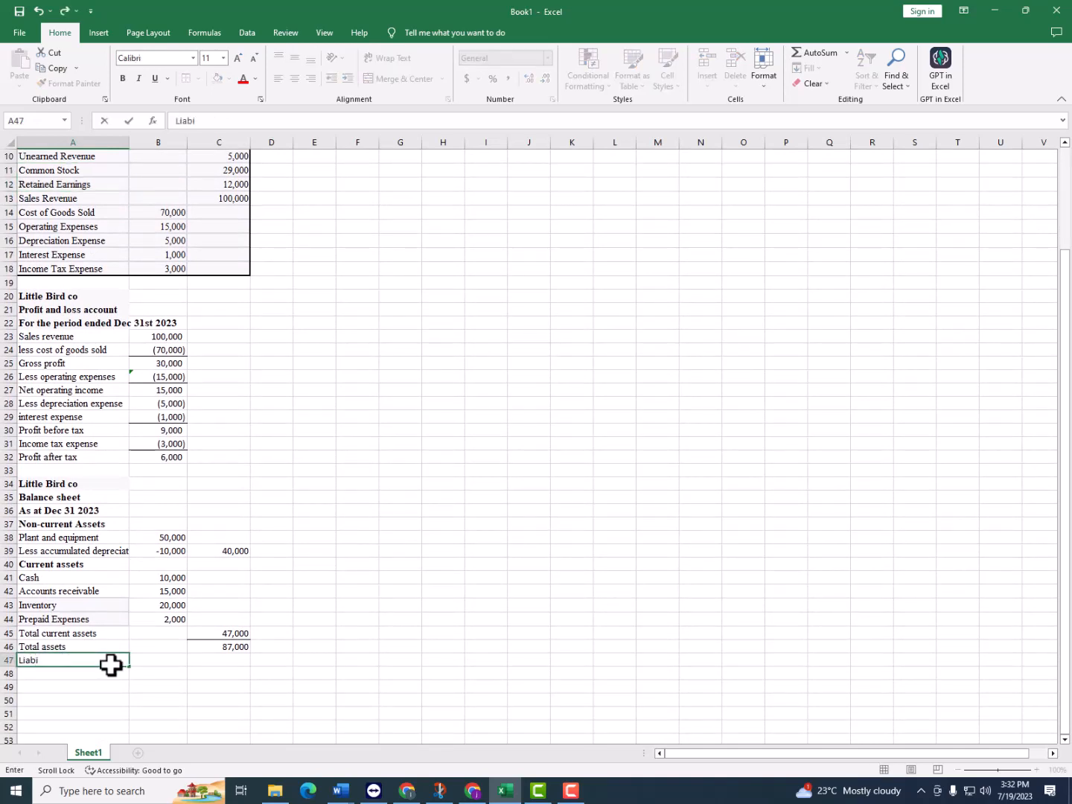
pyautogui.write('lities')
pyautogui.press('Return')
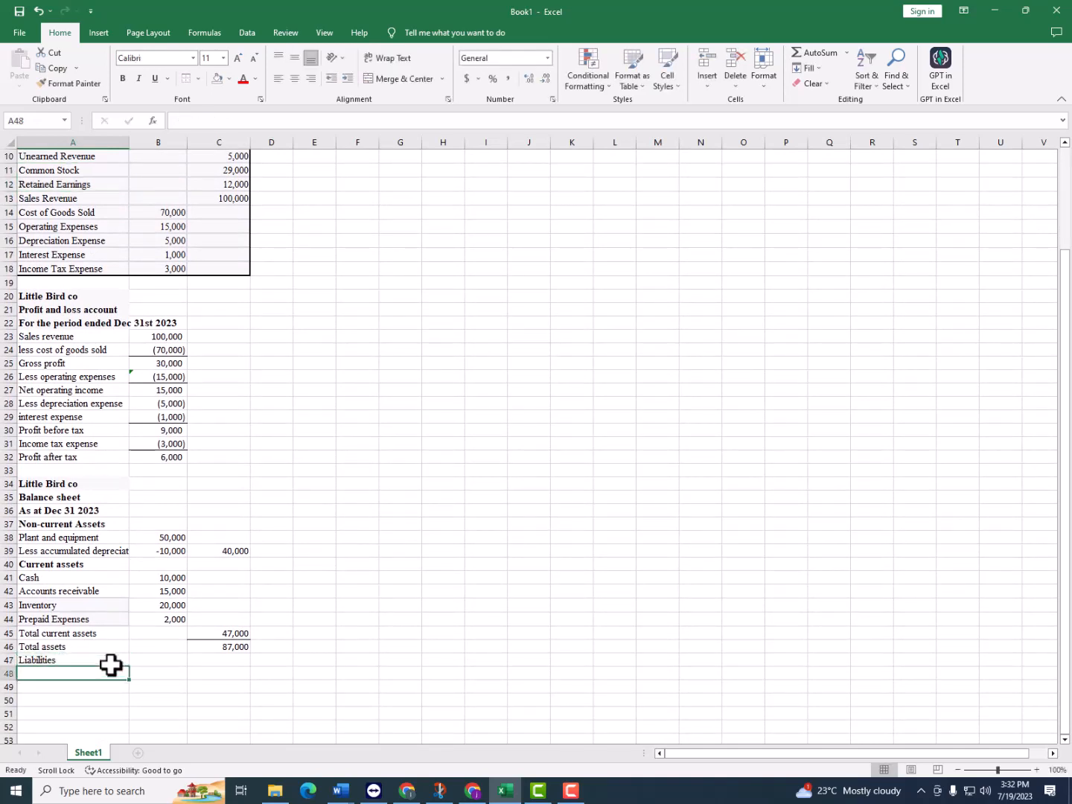
# Copy the Accounts Payable, Notes Payable and Unearned Revenue labels from A8:A10 of the trial balance into A48:A50
pyautogui.scroll(2, 67, 574)
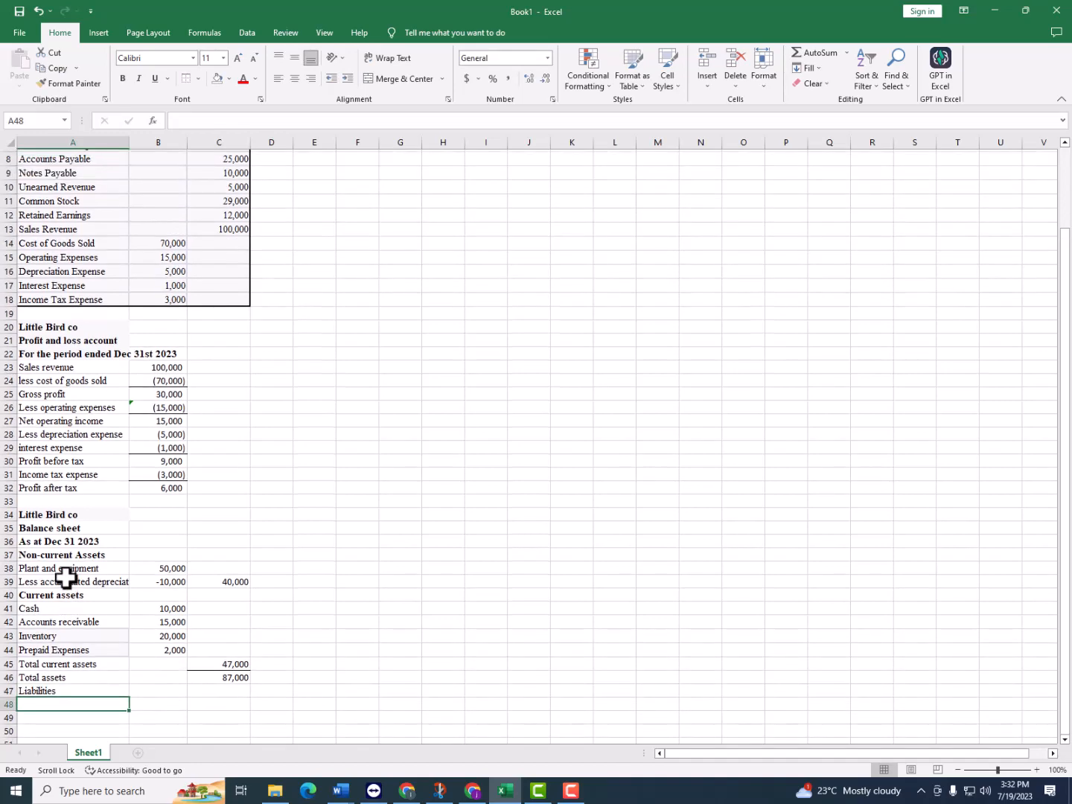
pyautogui.scroll(1, 79, 273)
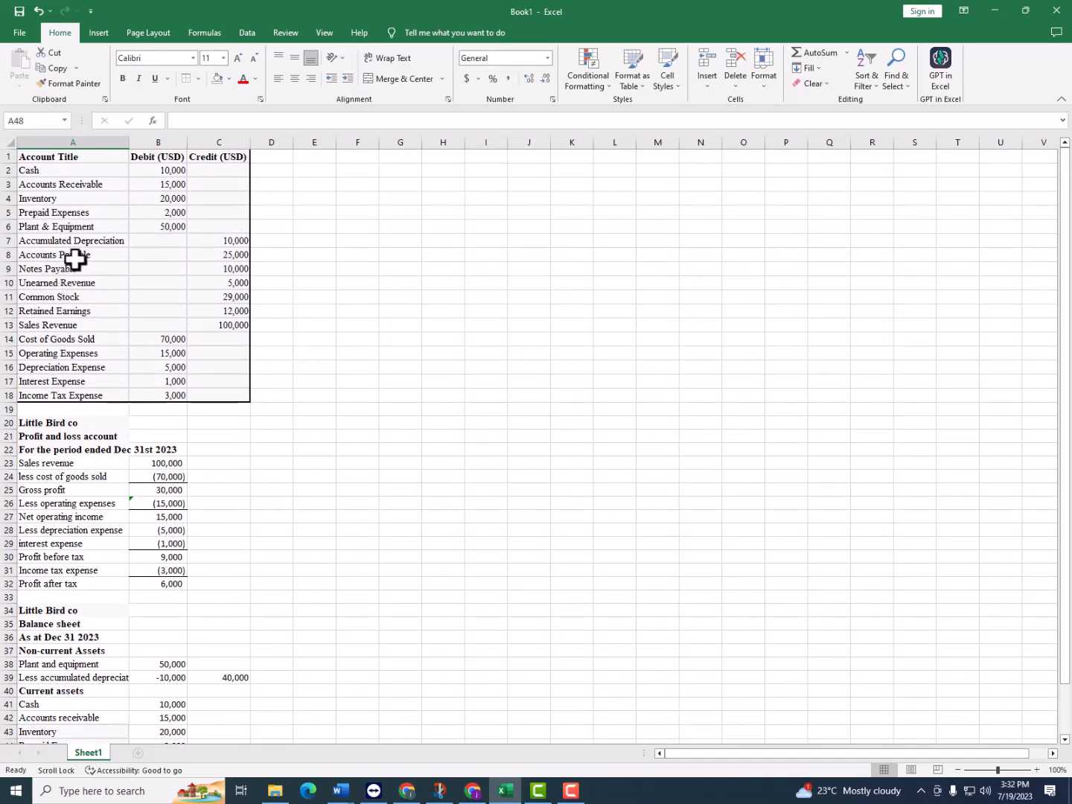
pyautogui.moveTo(77, 255); pyautogui.dragTo(79, 284)
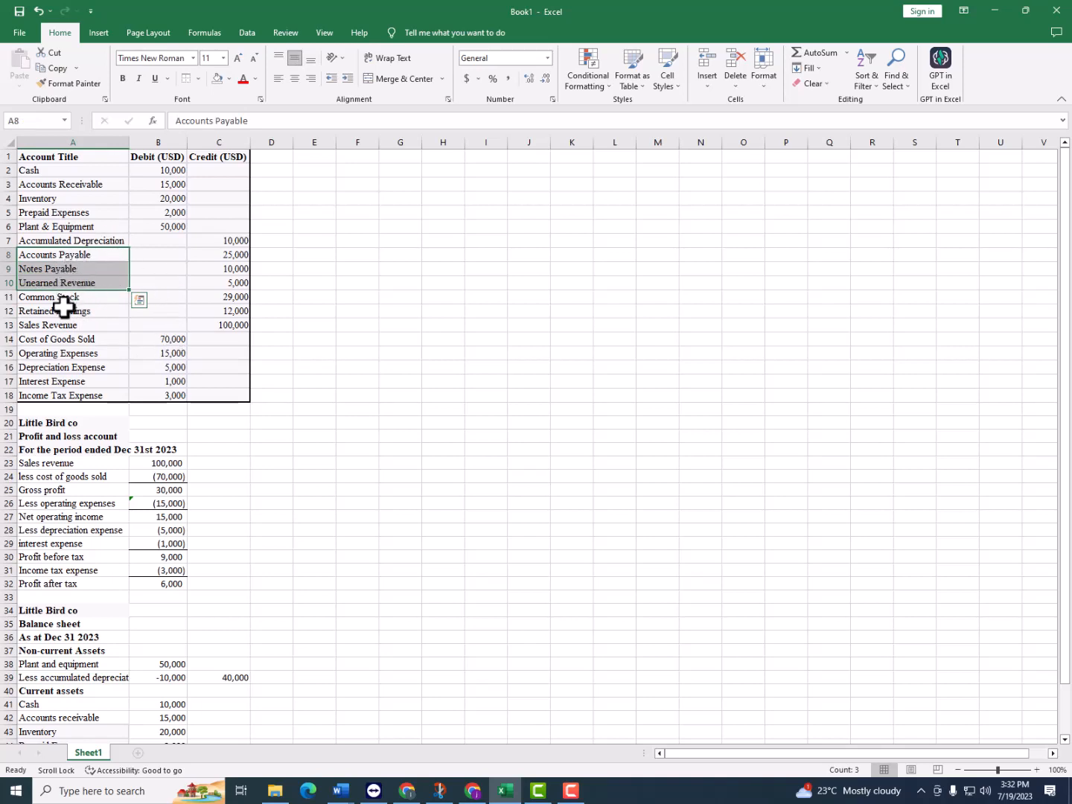
pyautogui.doubleClick(95, 255)
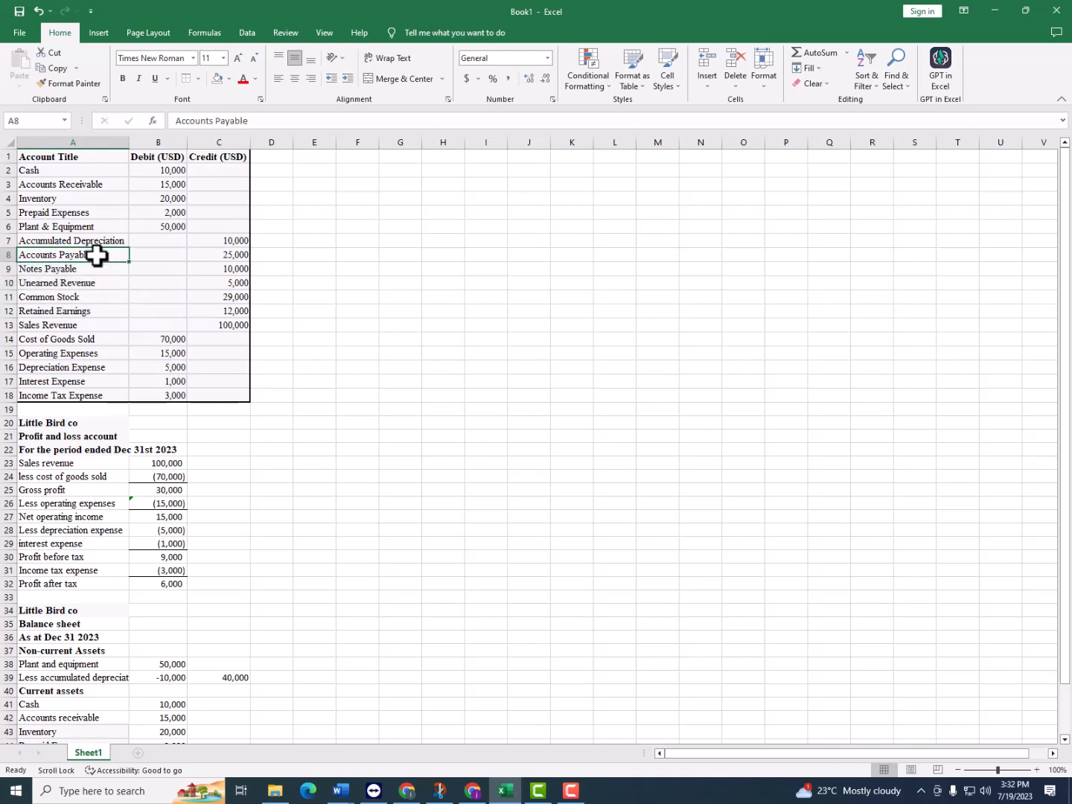
pyautogui.click(88, 285)
pyautogui.moveTo(90, 255); pyautogui.dragTo(91, 281)
pyautogui.hotkey('ctrl', 'c')
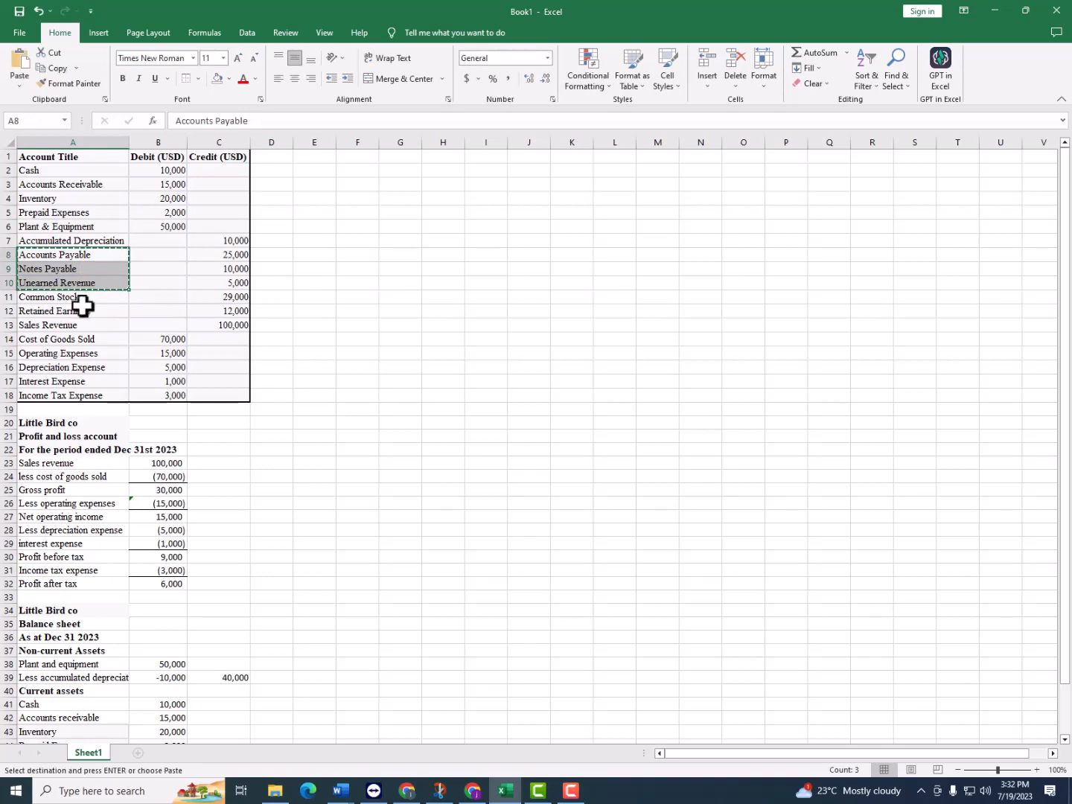
pyautogui.scroll(-7, 81, 290)
pyautogui.click(55, 504)
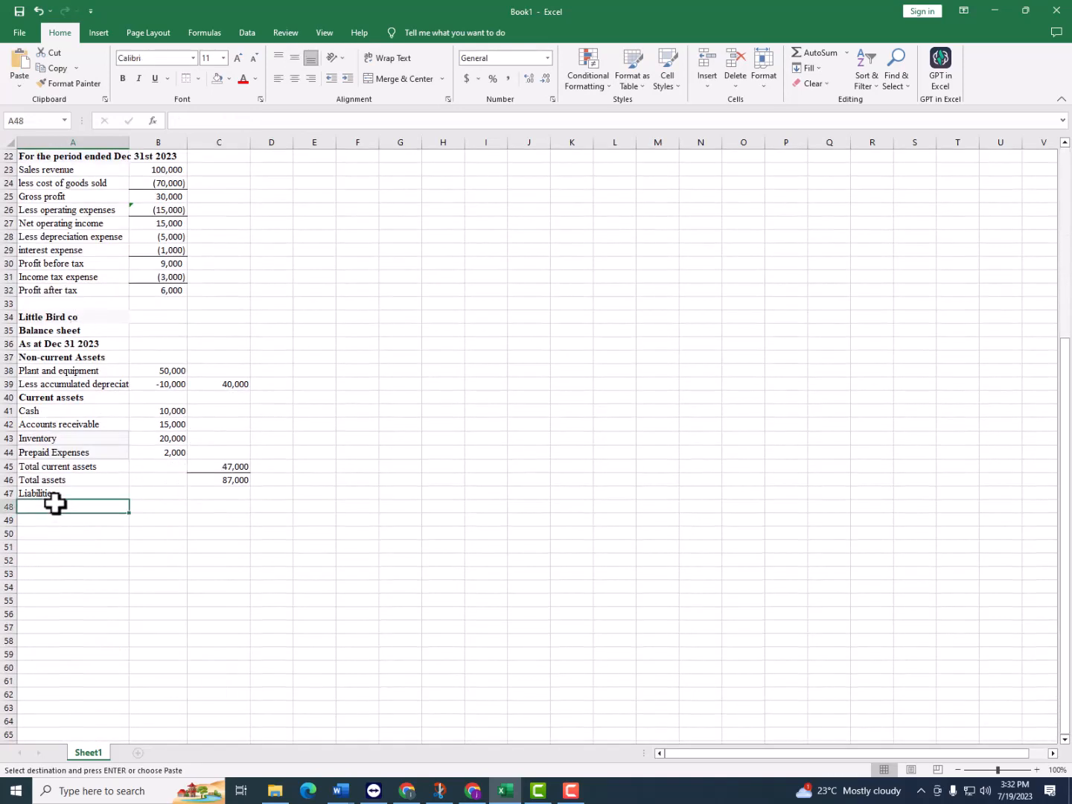
pyautogui.hotkey('ctrl', 'v')
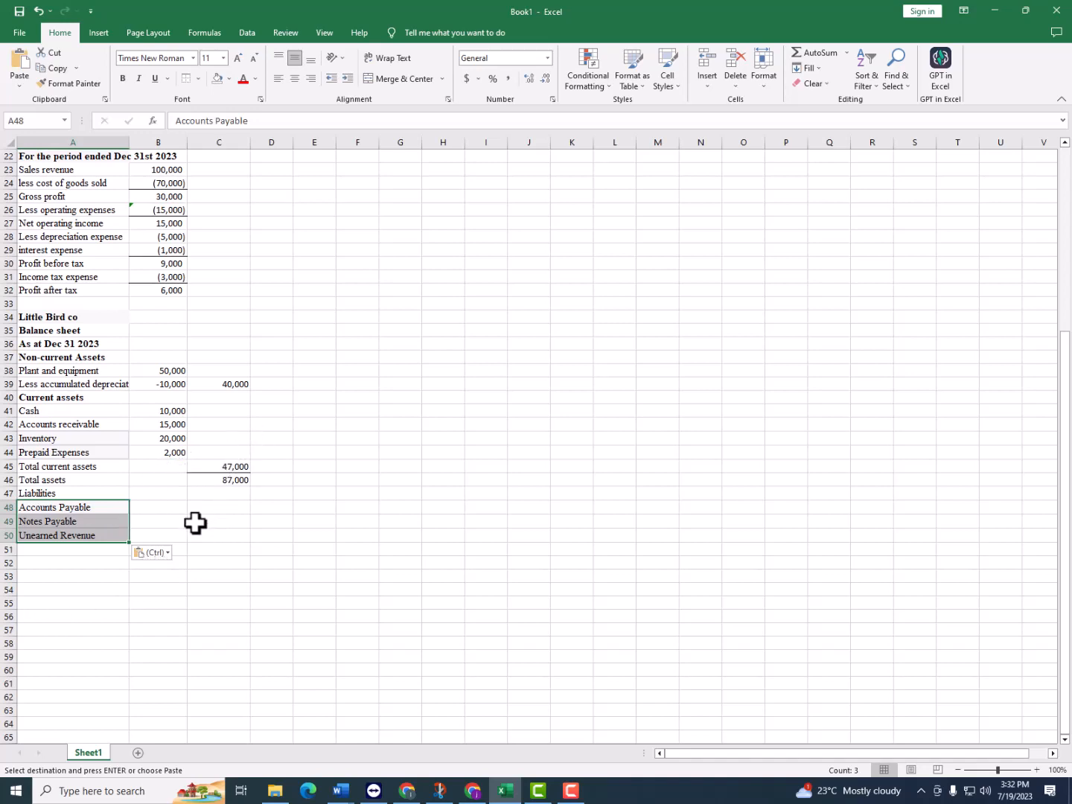
# Link the accounts payable amount in B48 to the trial balance with =C8
pyautogui.click(141, 513)
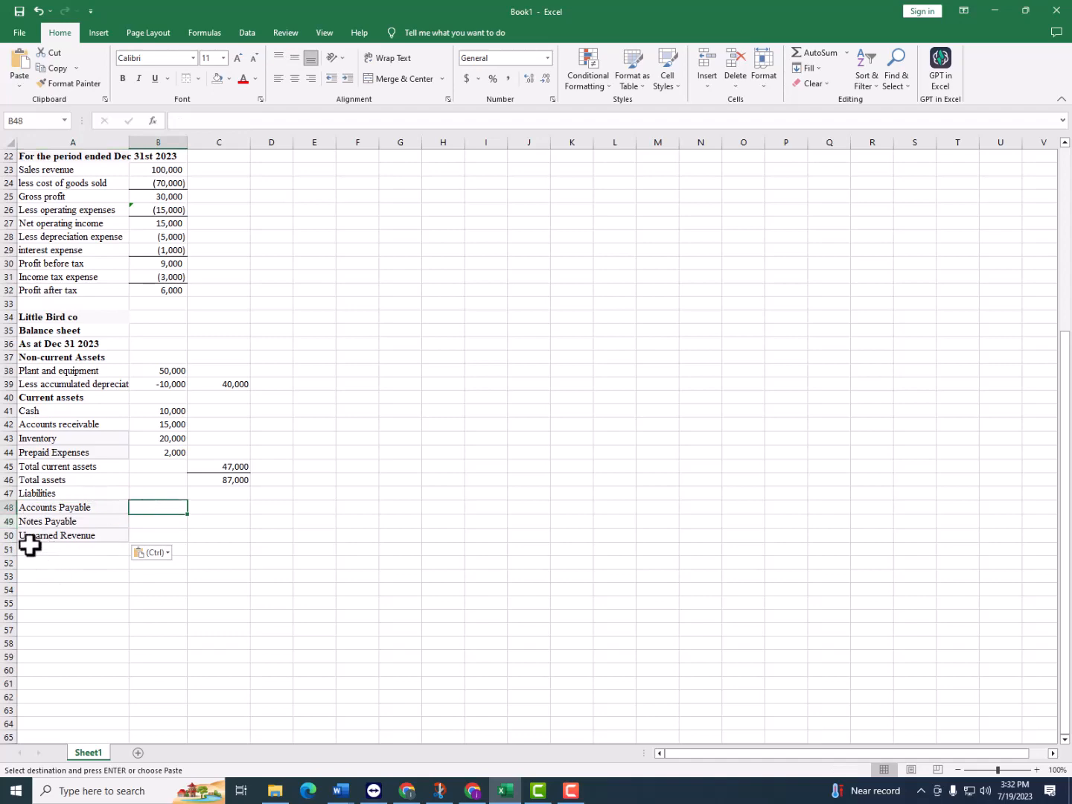
pyautogui.scroll(7, 238, 458)
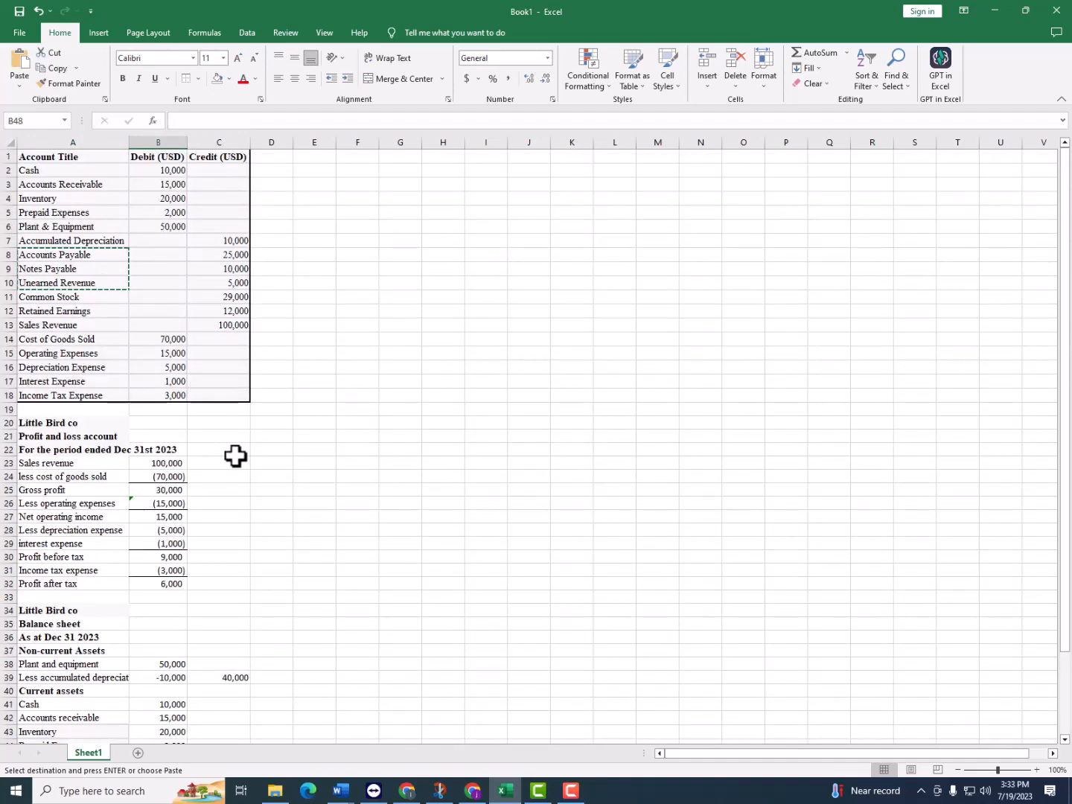
pyautogui.scroll(-7, 235, 456)
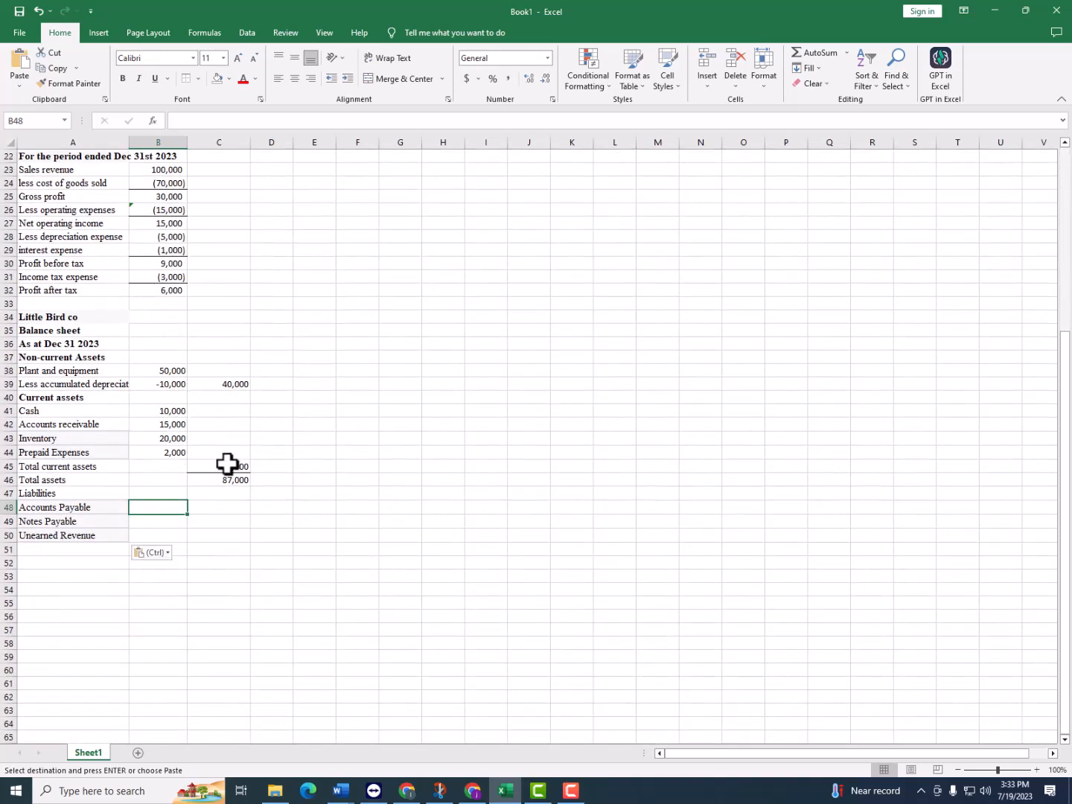
pyautogui.write('=')
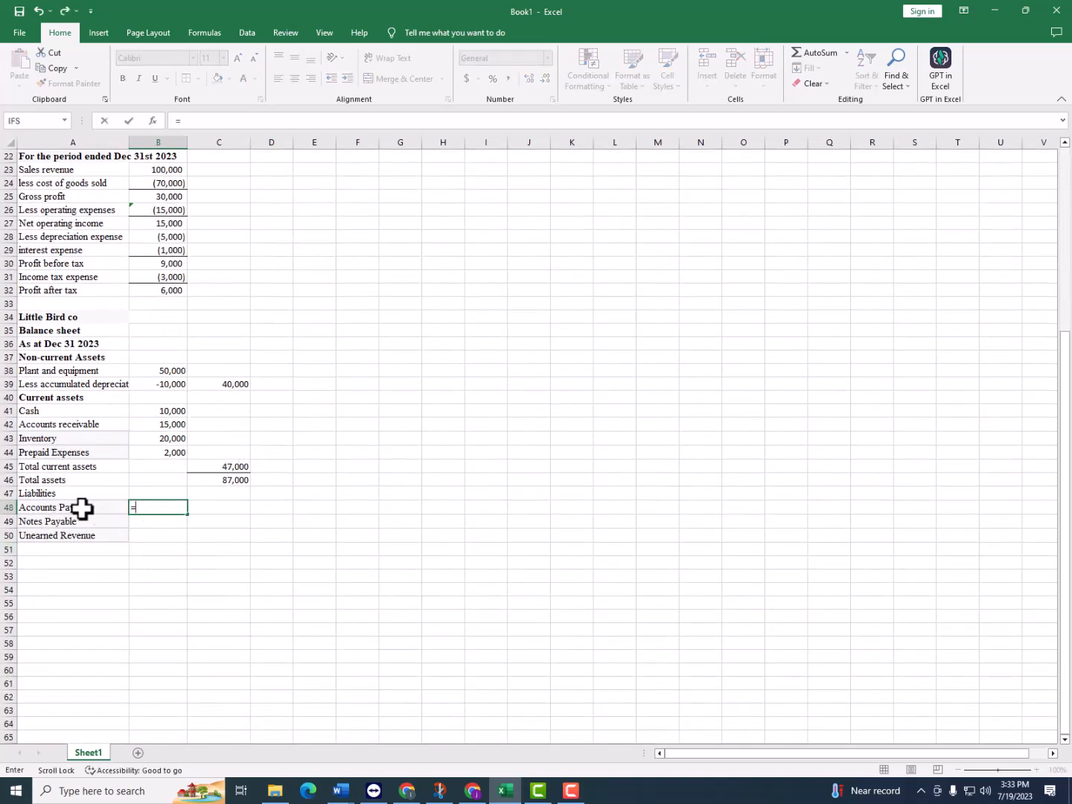
pyautogui.scroll(5, 175, 413)
pyautogui.scroll(2, 47, 230)
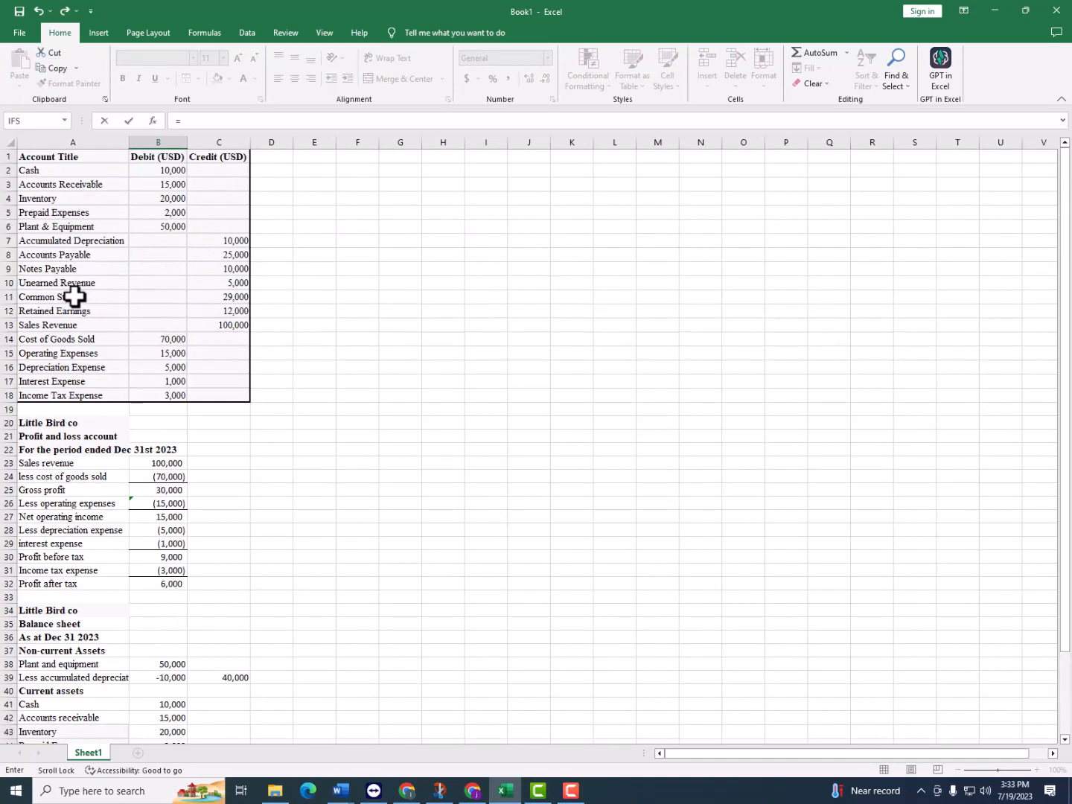
pyautogui.click(231, 253)
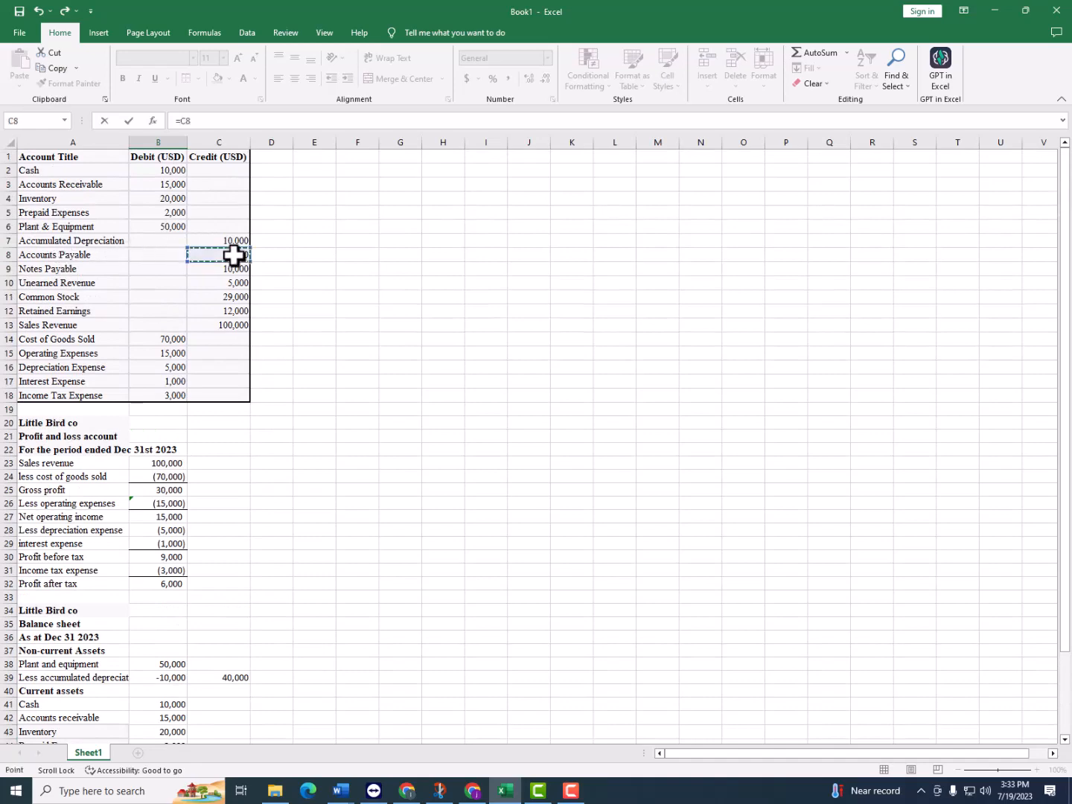
pyautogui.press('Return')
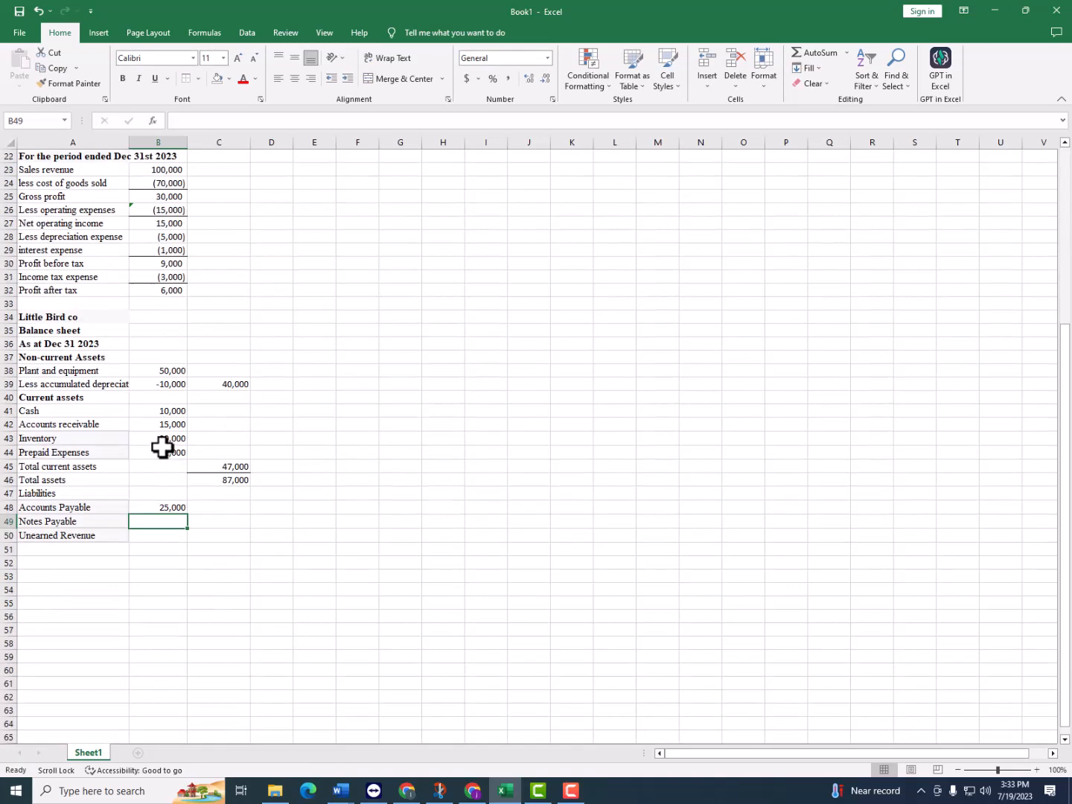
# Fill the accounts payable formula from B48 down to B50 for notes payable and unearned revenue
pyautogui.click(183, 510)
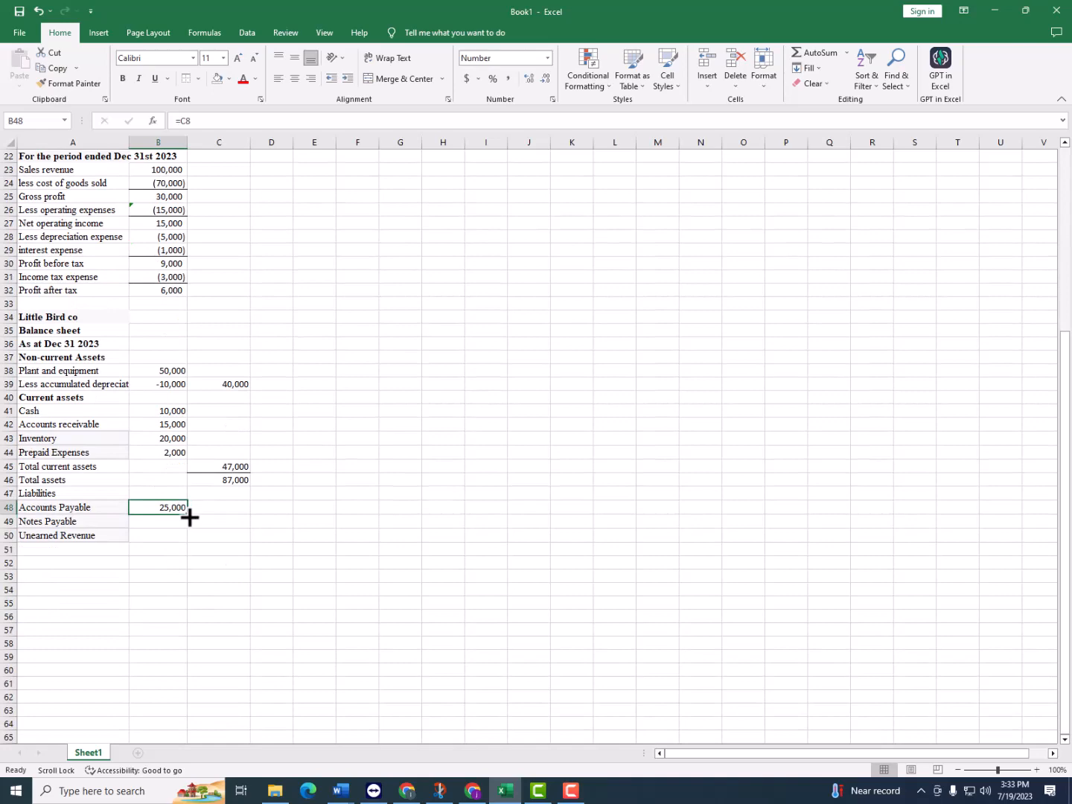
pyautogui.moveTo(190, 517); pyautogui.dragTo(192, 540)
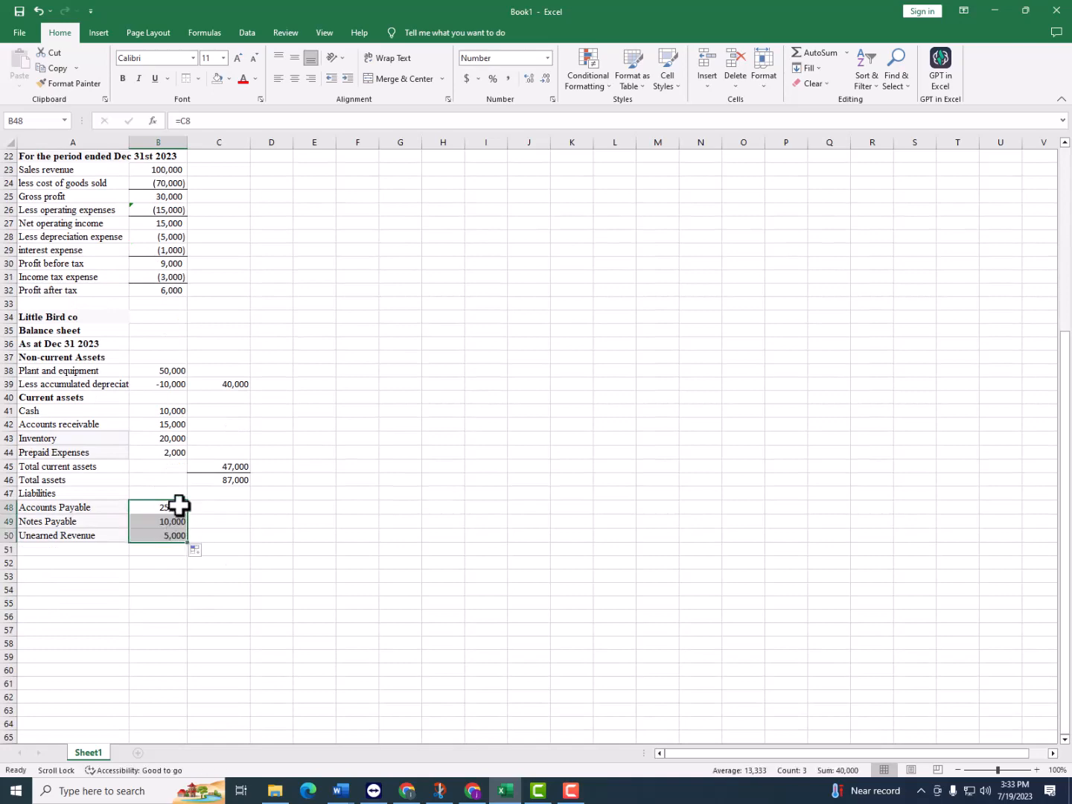
pyautogui.scroll(6, 317, 231)
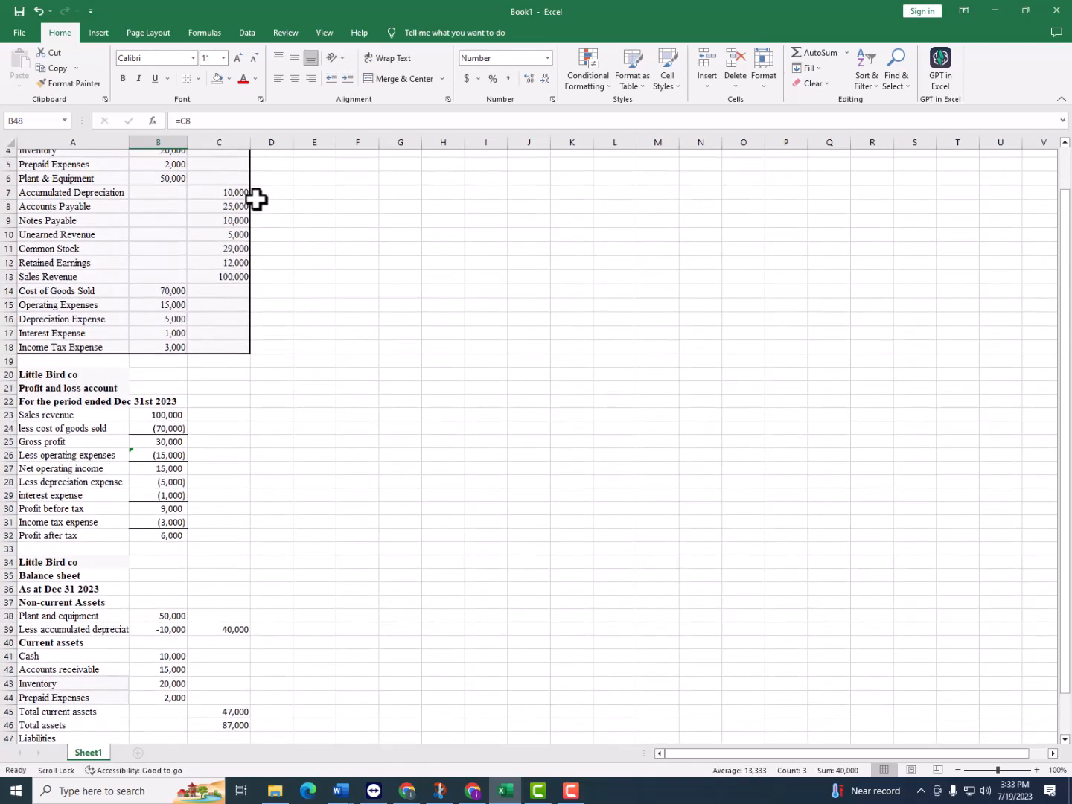
# Enter the label "Total liabilities" in A51, below Unearned Revenue
pyautogui.scroll(-3, 234, 237)
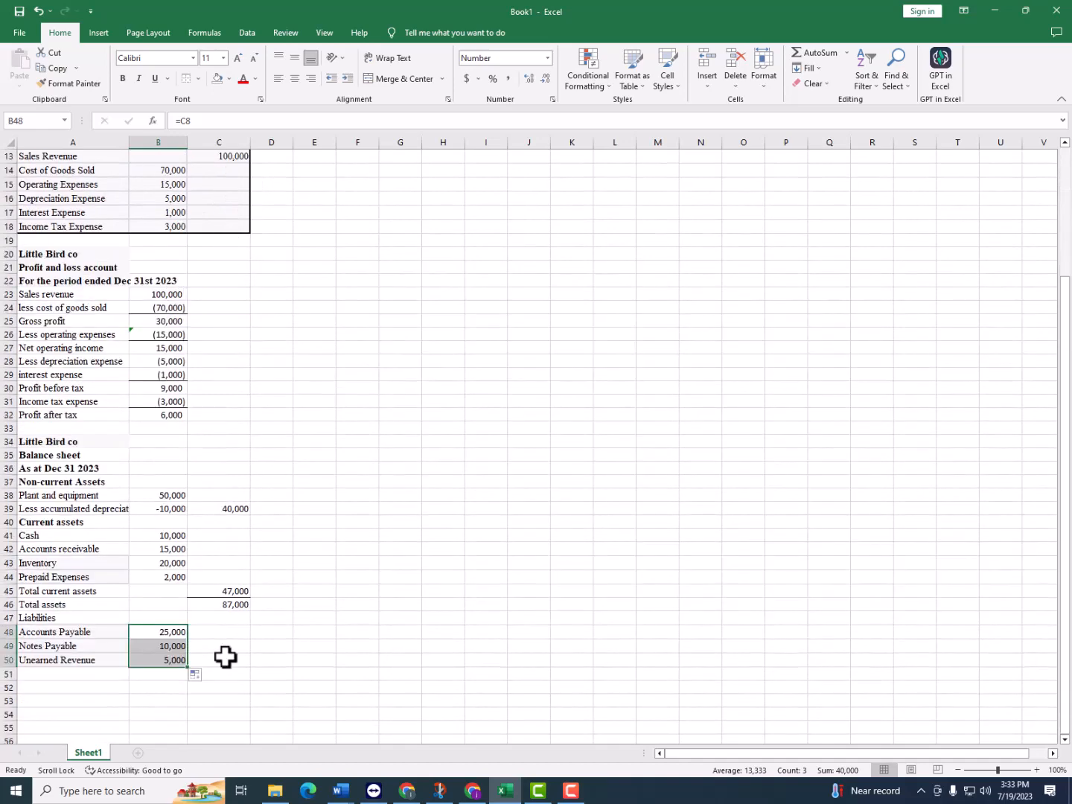
pyautogui.click(89, 675)
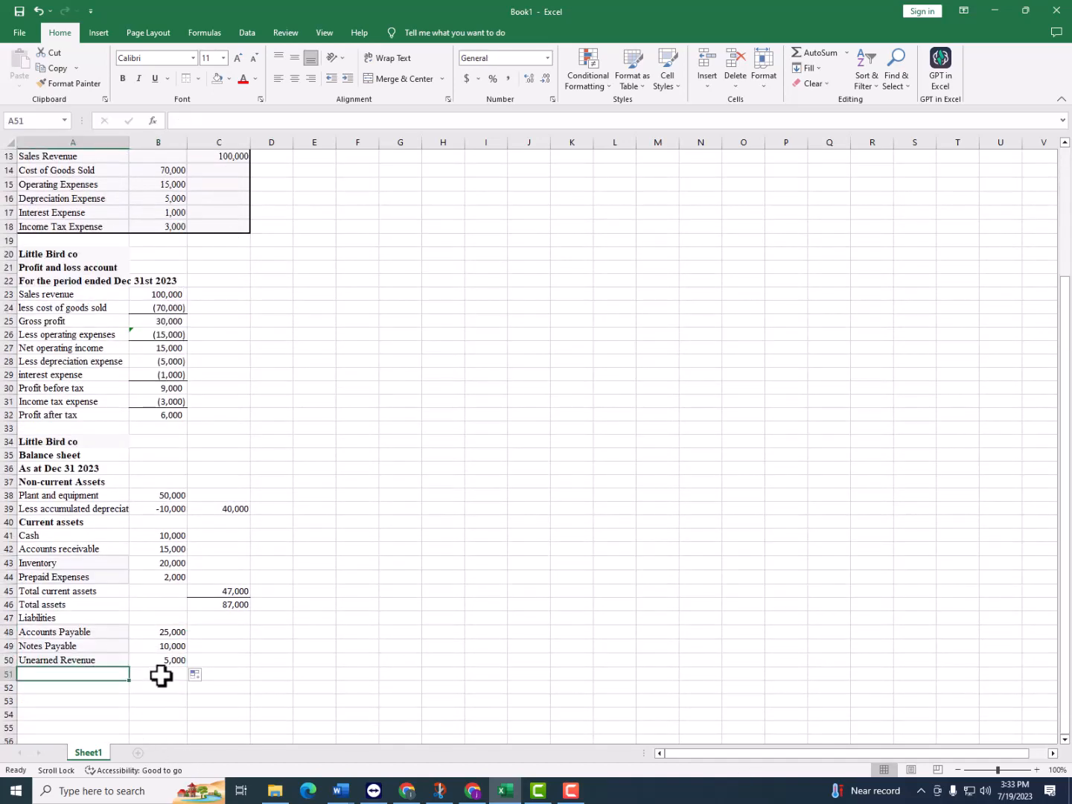
pyautogui.write('Toa')
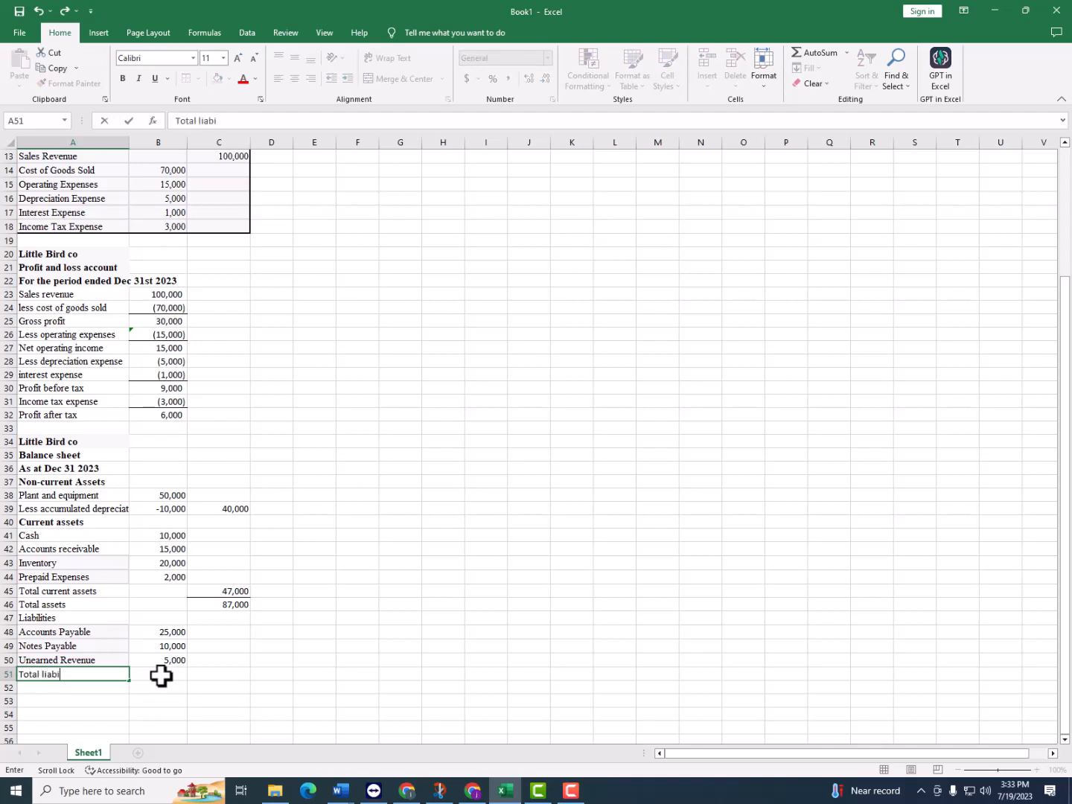
pyautogui.write('al liabilities')
pyautogui.press('Tab')
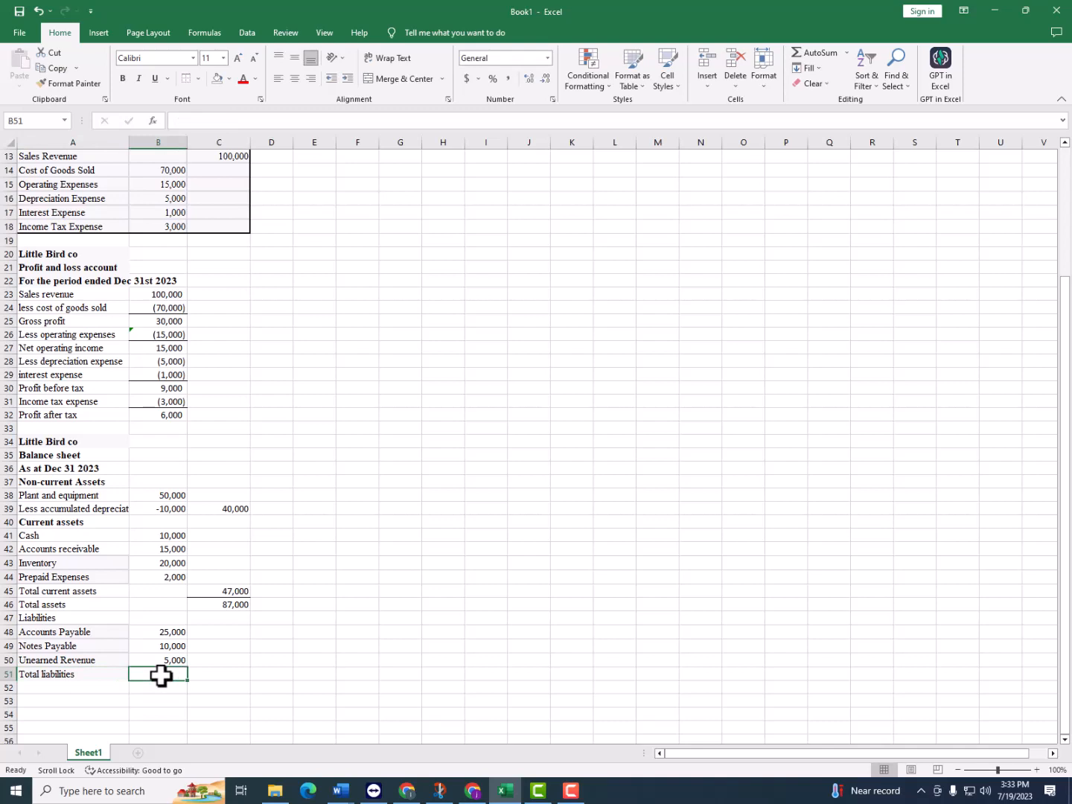
# Total the three liability amounts in C51 with =SUM(B48:B50)
pyautogui.press('Tab')
pyautogui.write('=sum(')
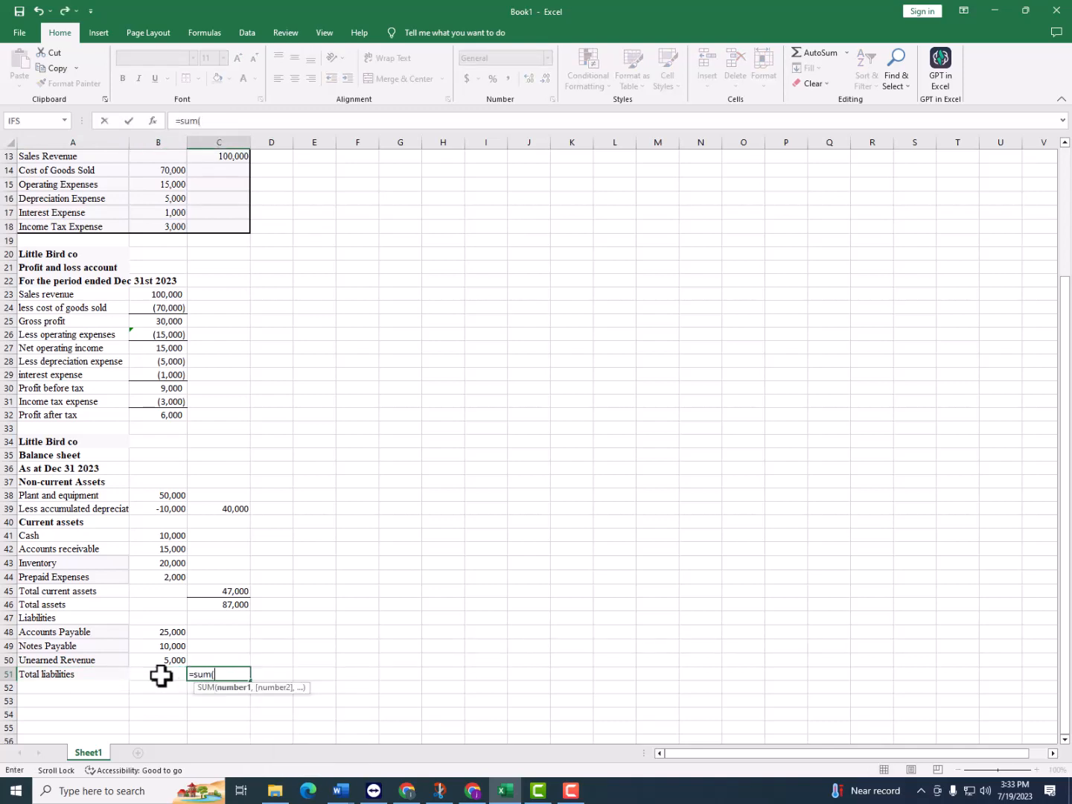
pyautogui.moveTo(169, 629); pyautogui.dragTo(172, 660)
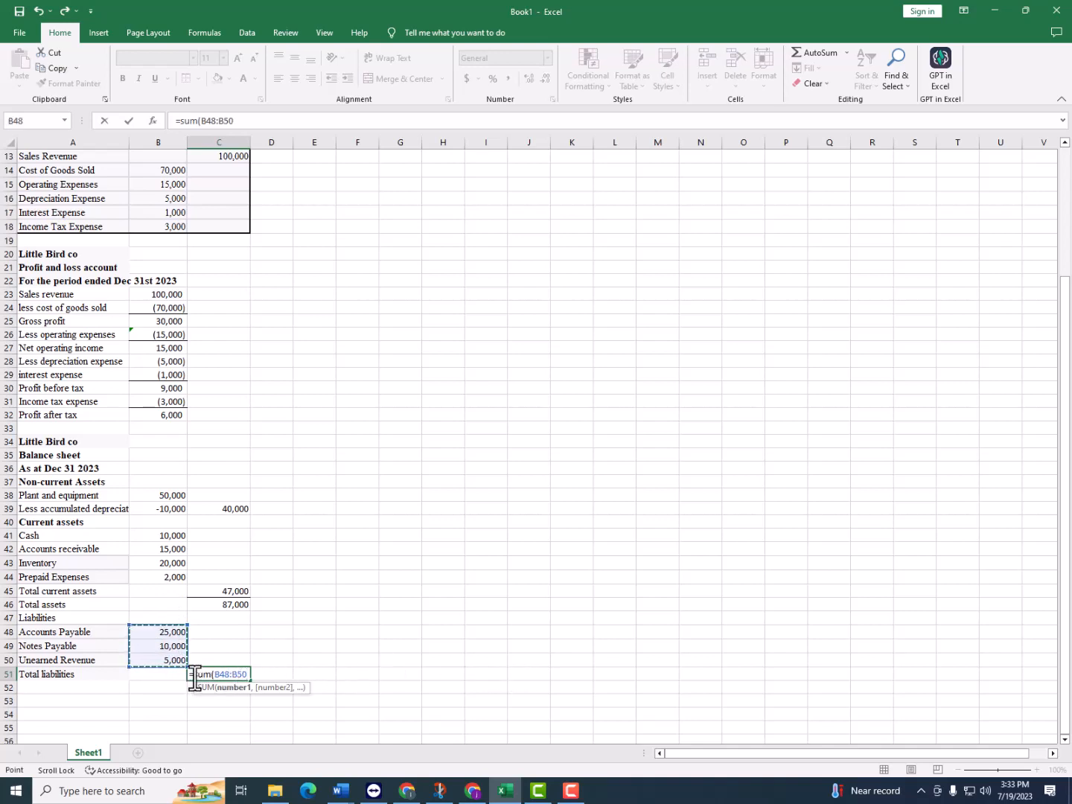
pyautogui.write(')')
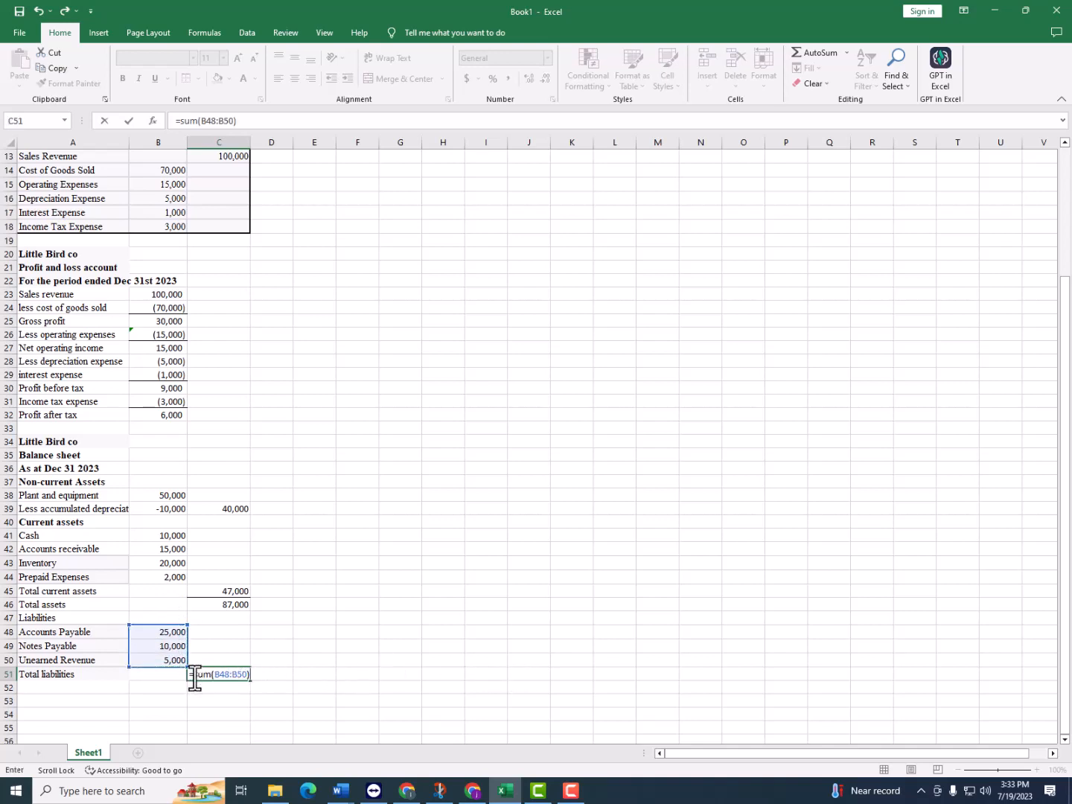
pyautogui.press('Return')
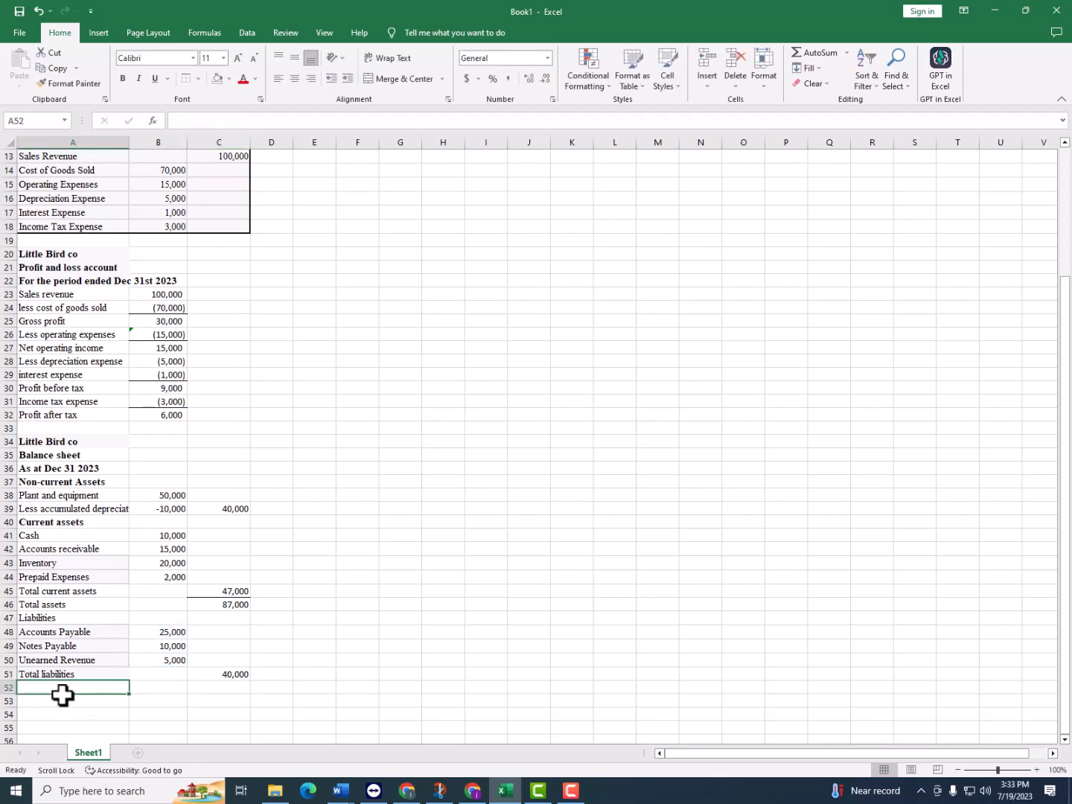
# Enter the heading "Equity" in A52 and the label "Common stock" in A53, below Total liabilities
pyautogui.write('Equi')
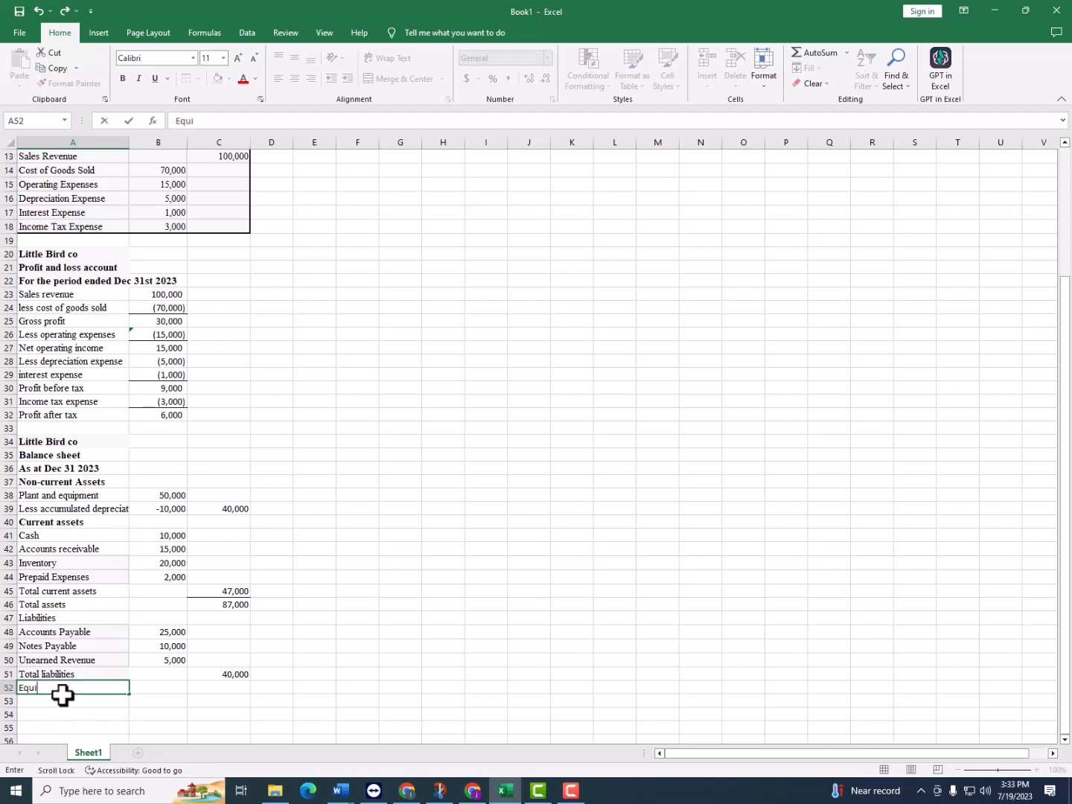
pyautogui.write('ty')
pyautogui.press('Return')
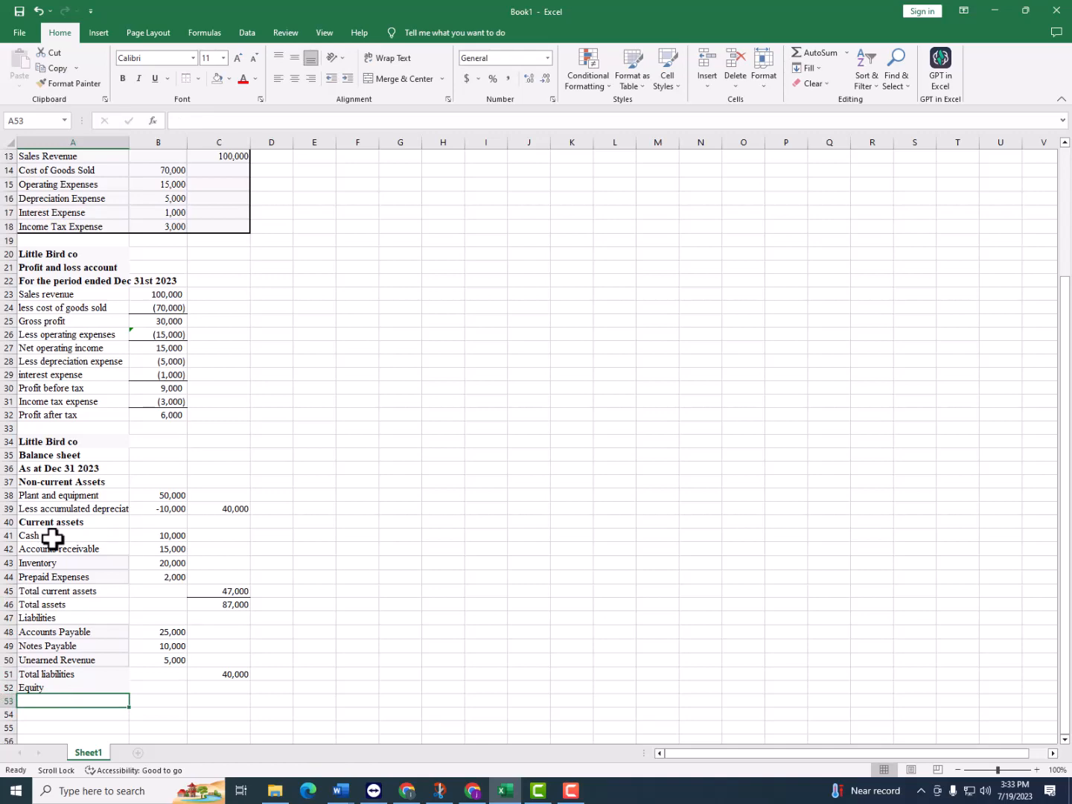
pyautogui.scroll(3, 182, 294)
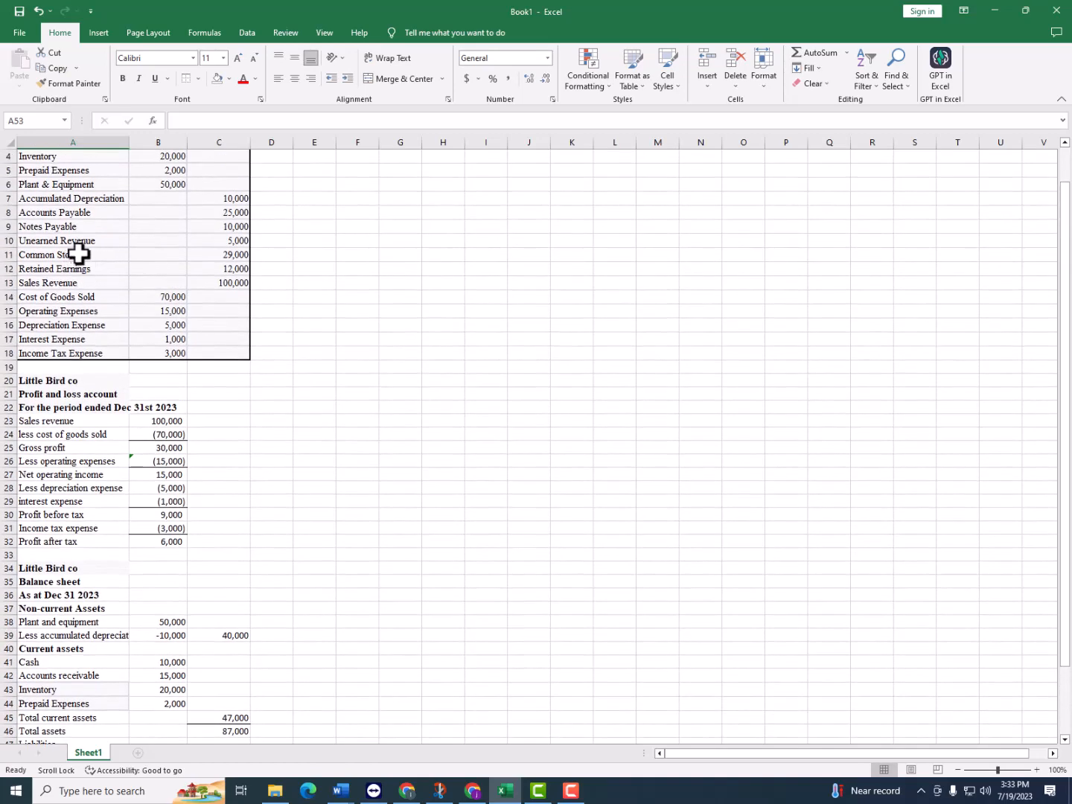
pyautogui.scroll(-3, 85, 279)
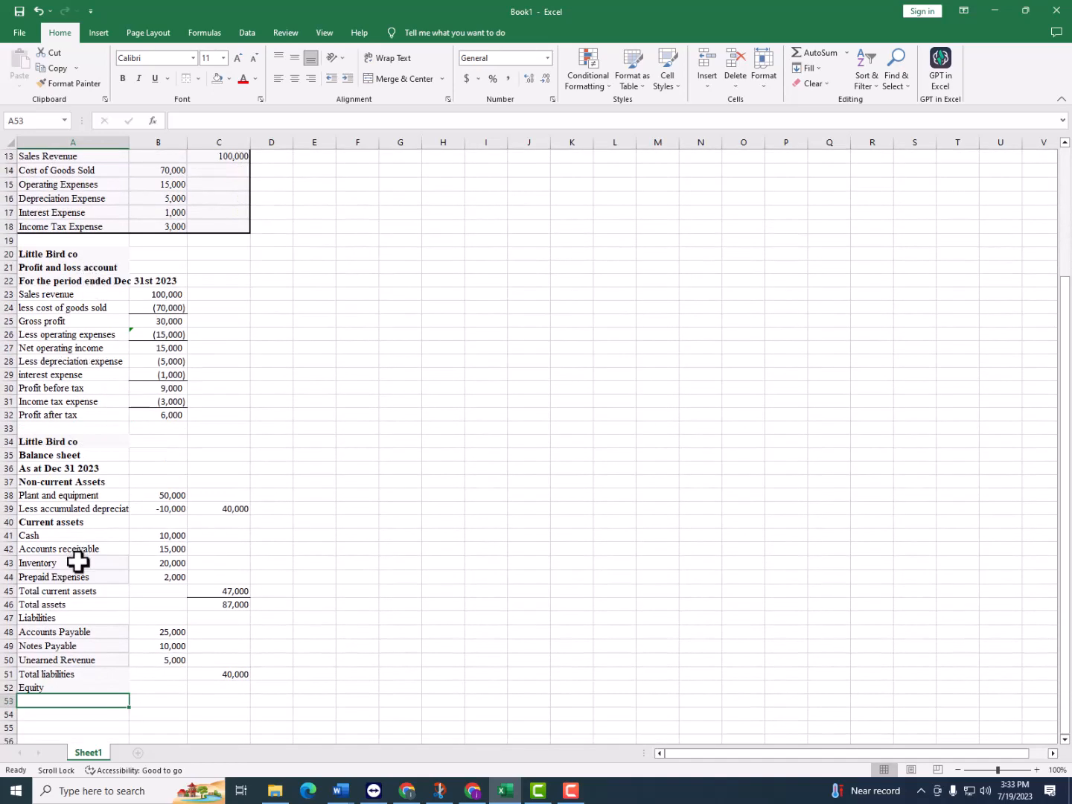
pyautogui.write('Common sto')
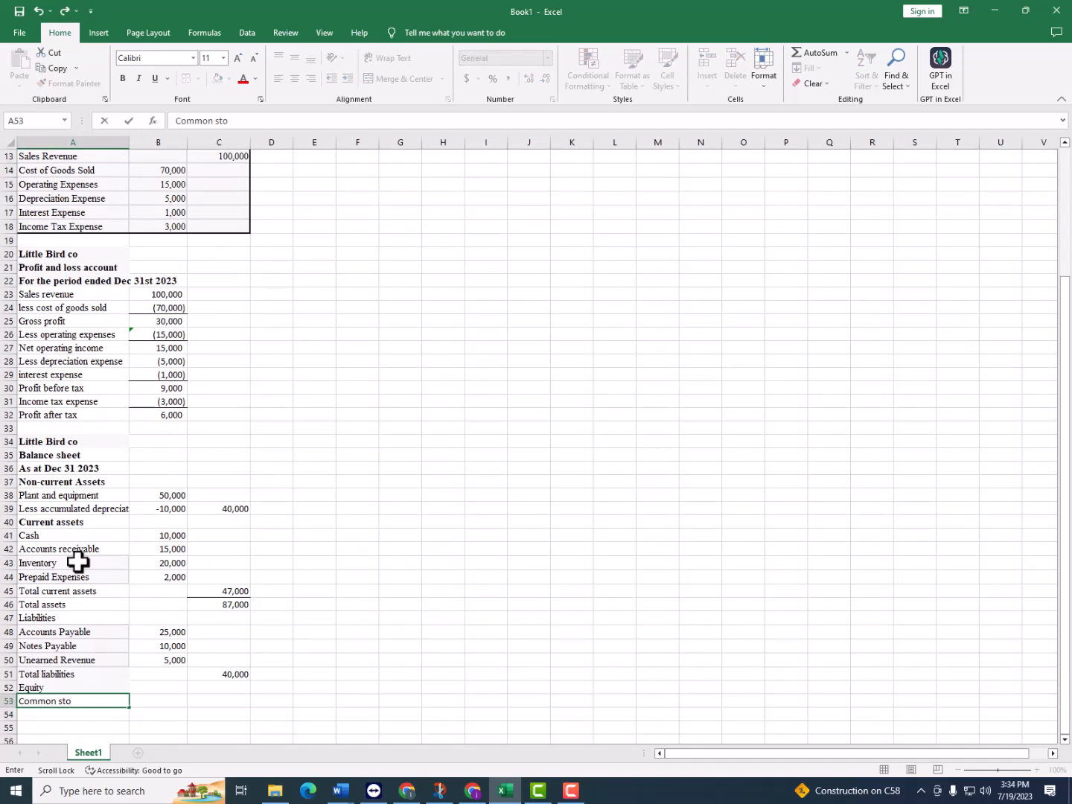
pyautogui.write('ck1')
pyautogui.press('Tab')
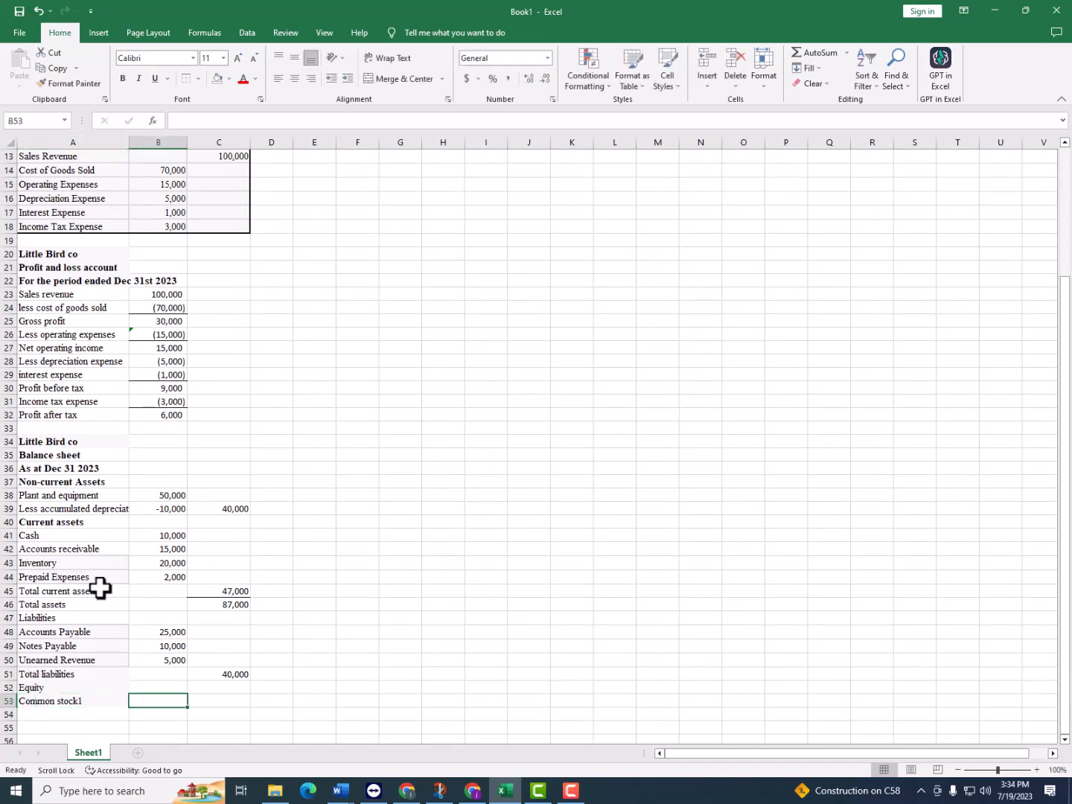
pyautogui.doubleClick(107, 698)
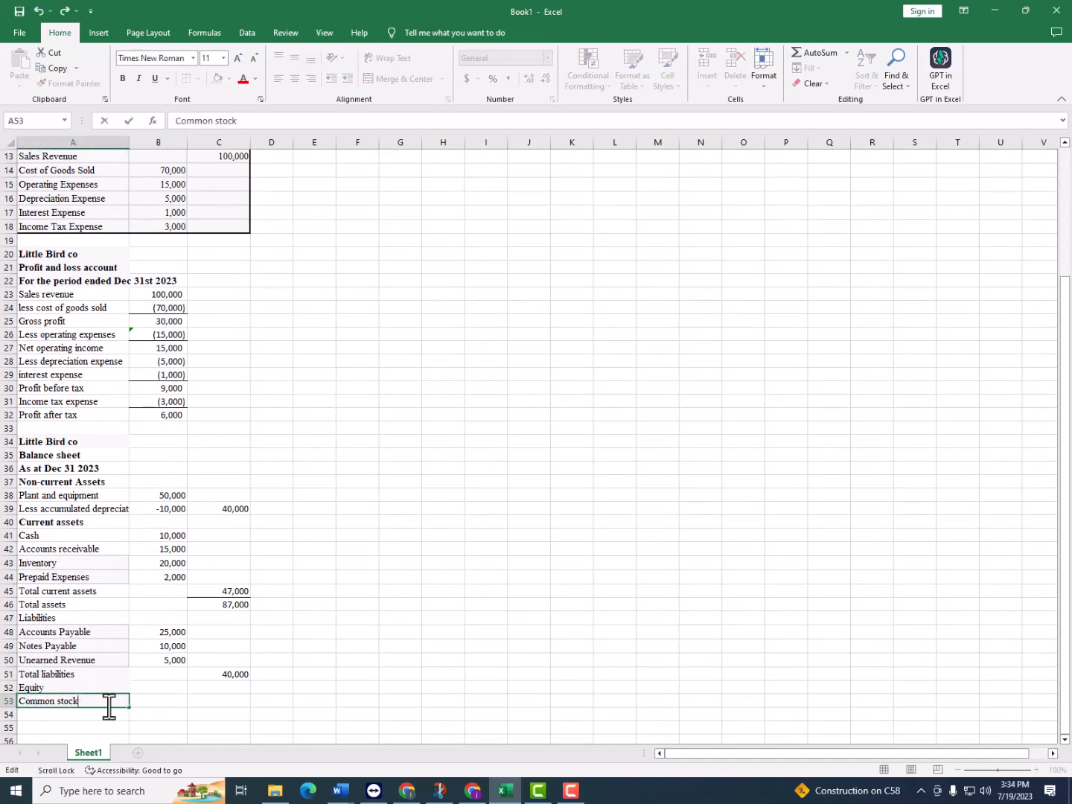
pyautogui.press('Tab')
# Link the common stock amount in B53 to the trial balance with =C11
pyautogui.write('=')
pyautogui.scroll(4, 146, 610)
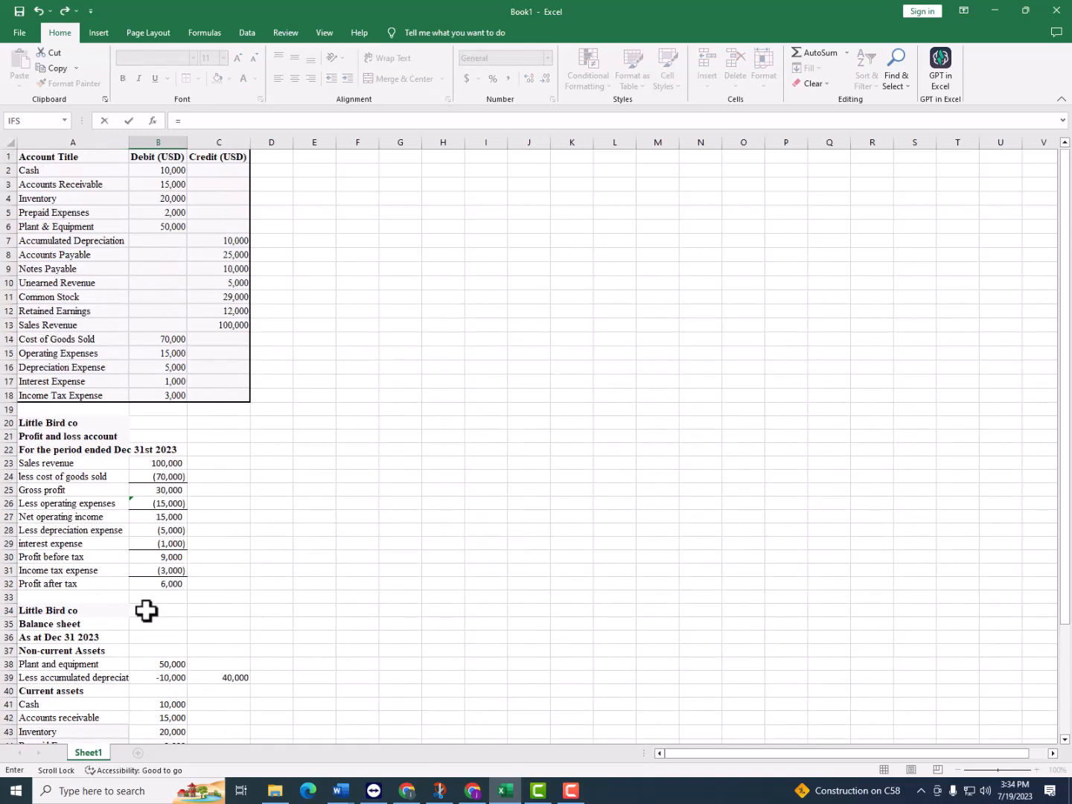
pyautogui.click(223, 298)
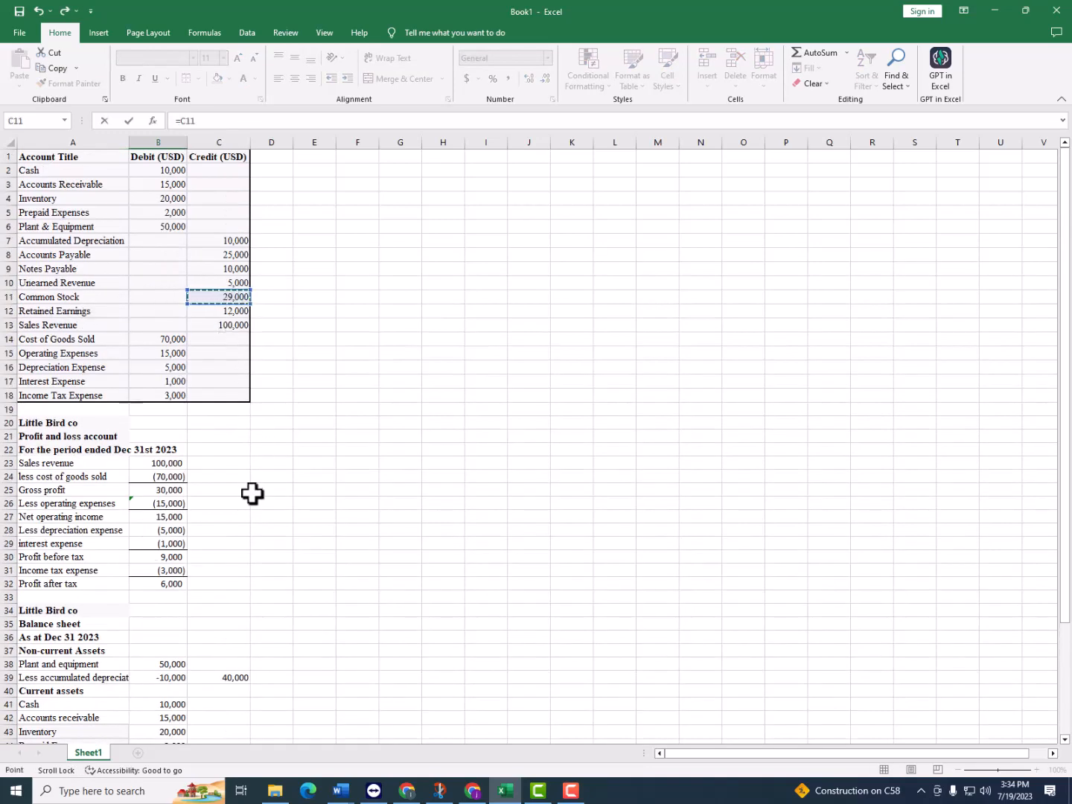
pyautogui.press('Return')
# Enter the label "Retained earnings" in A54 and link its amount in B54 to the trial balance with =C12
pyautogui.scroll(-1, 171, 641)
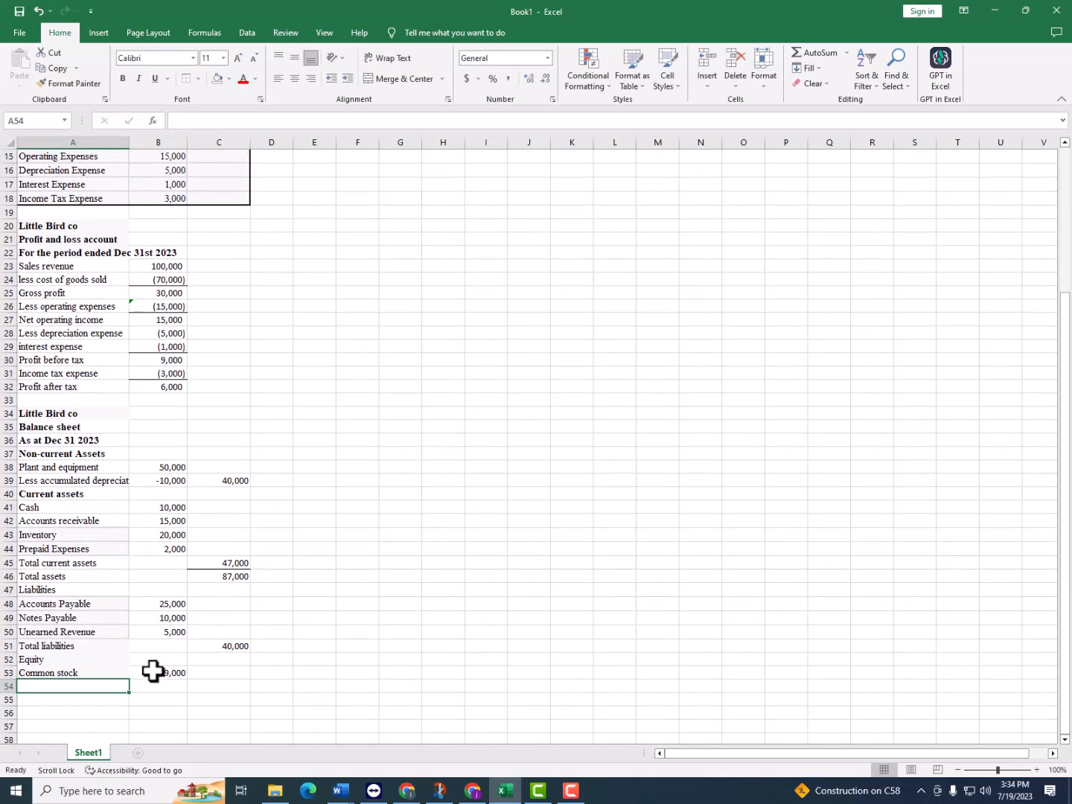
pyautogui.write('Retaine')
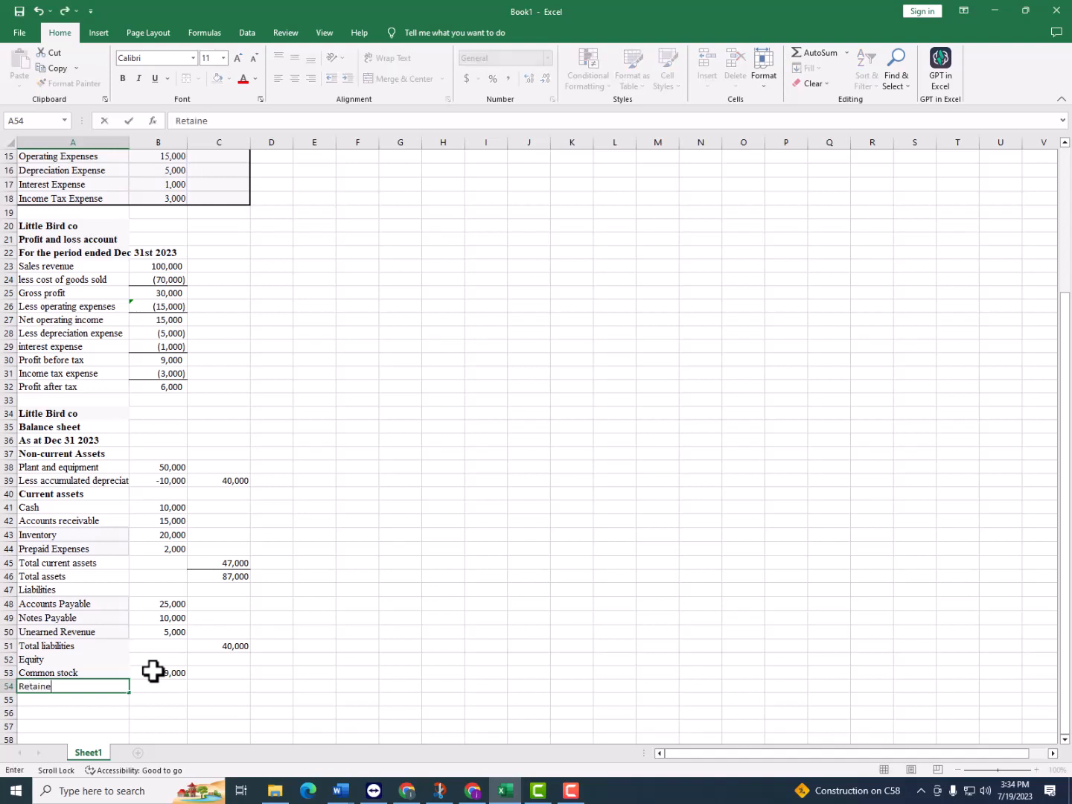
pyautogui.write('d earnings')
pyautogui.press('Tab')
pyautogui.write('=')
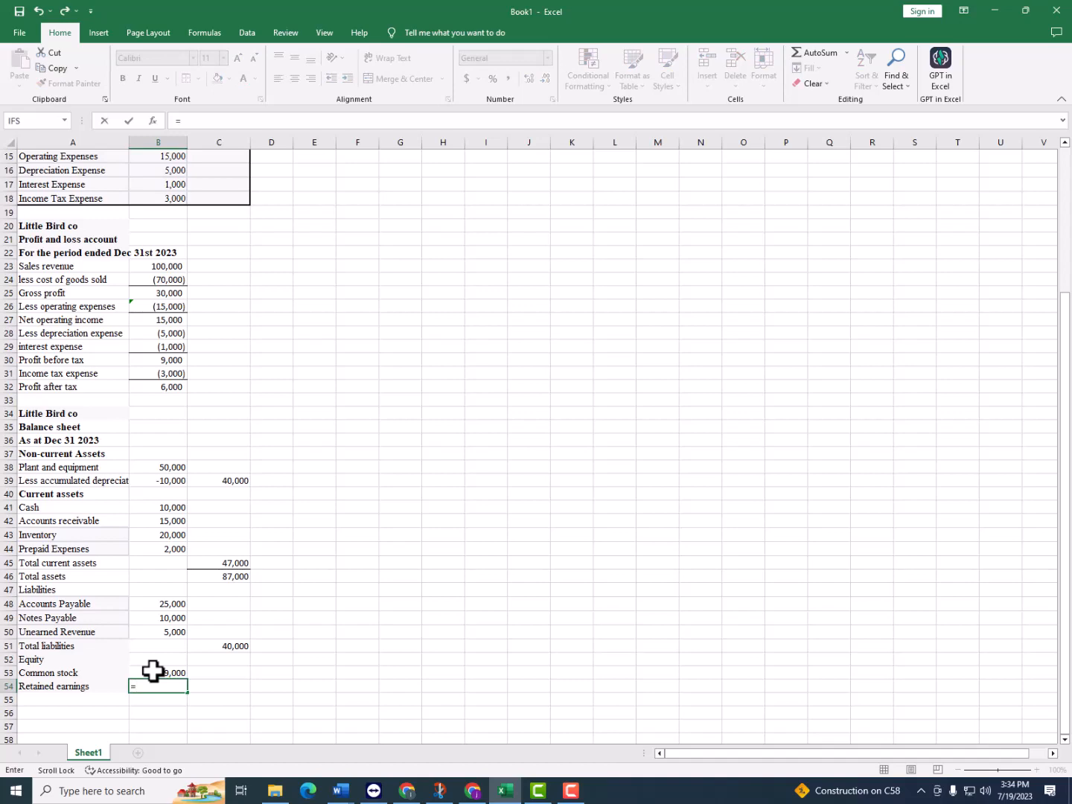
pyautogui.scroll(5, 223, 618)
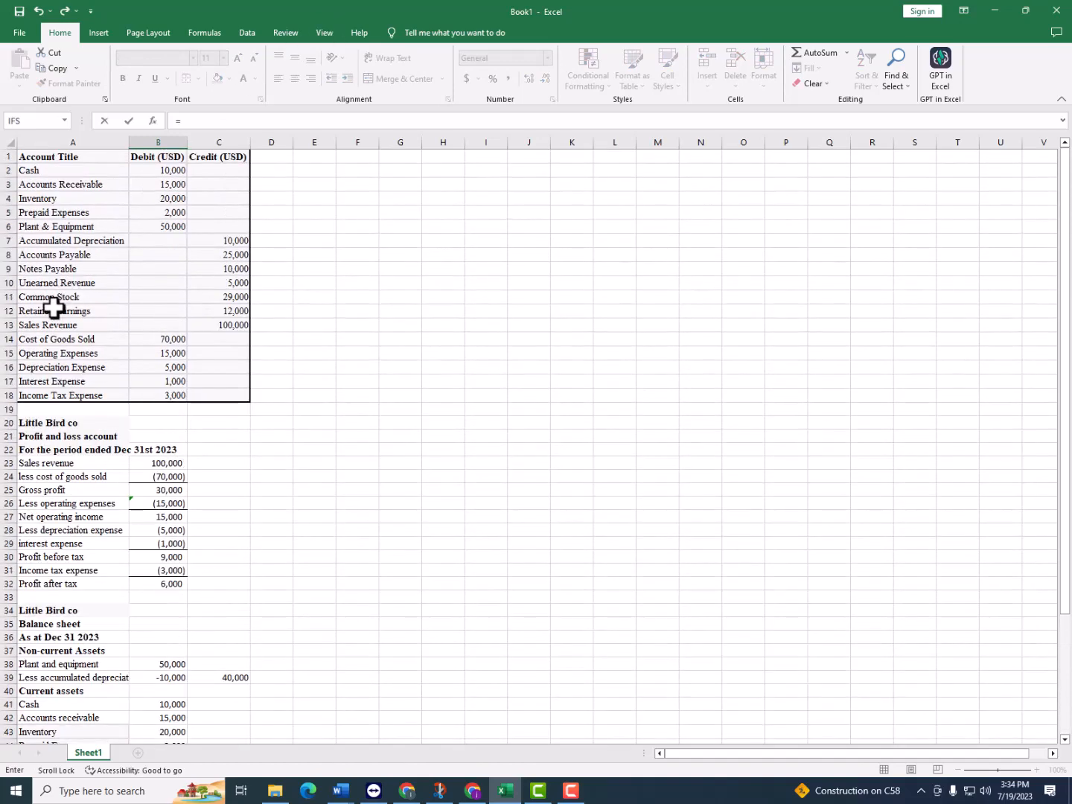
pyautogui.click(228, 312)
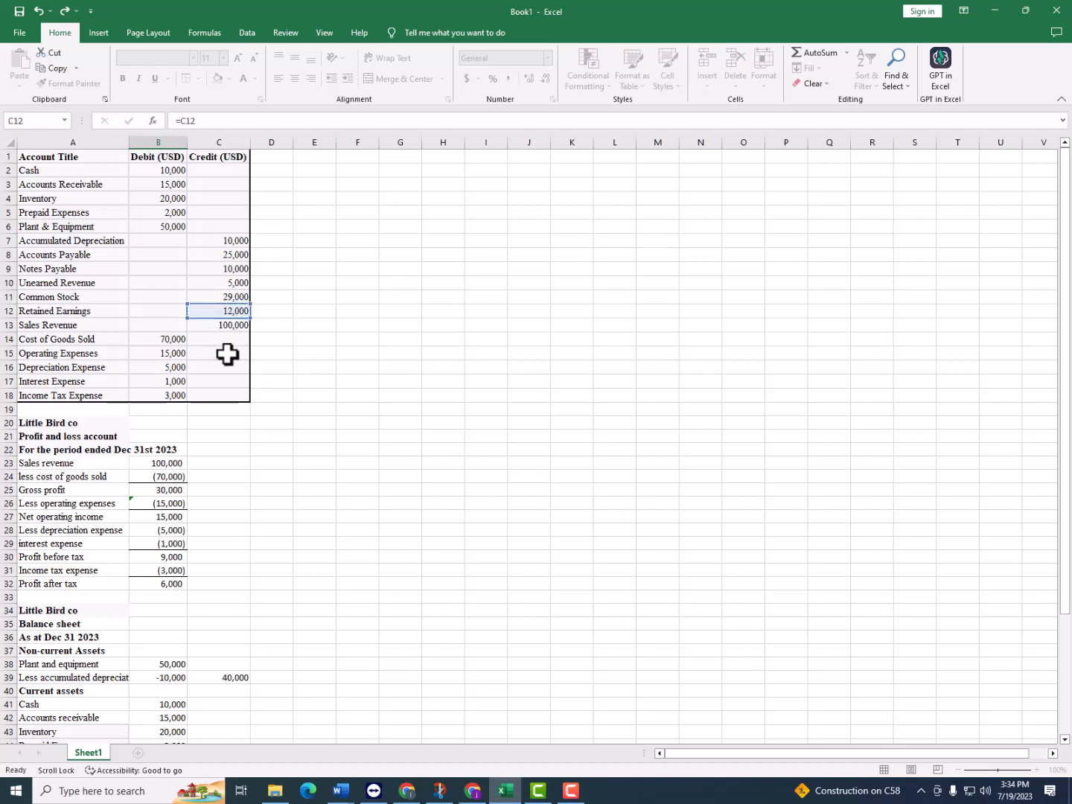
pyautogui.press('Return')
# Insert four blank rows at row 33, between Profit after tax and the balance sheet's company heading
pyautogui.click(70, 603)
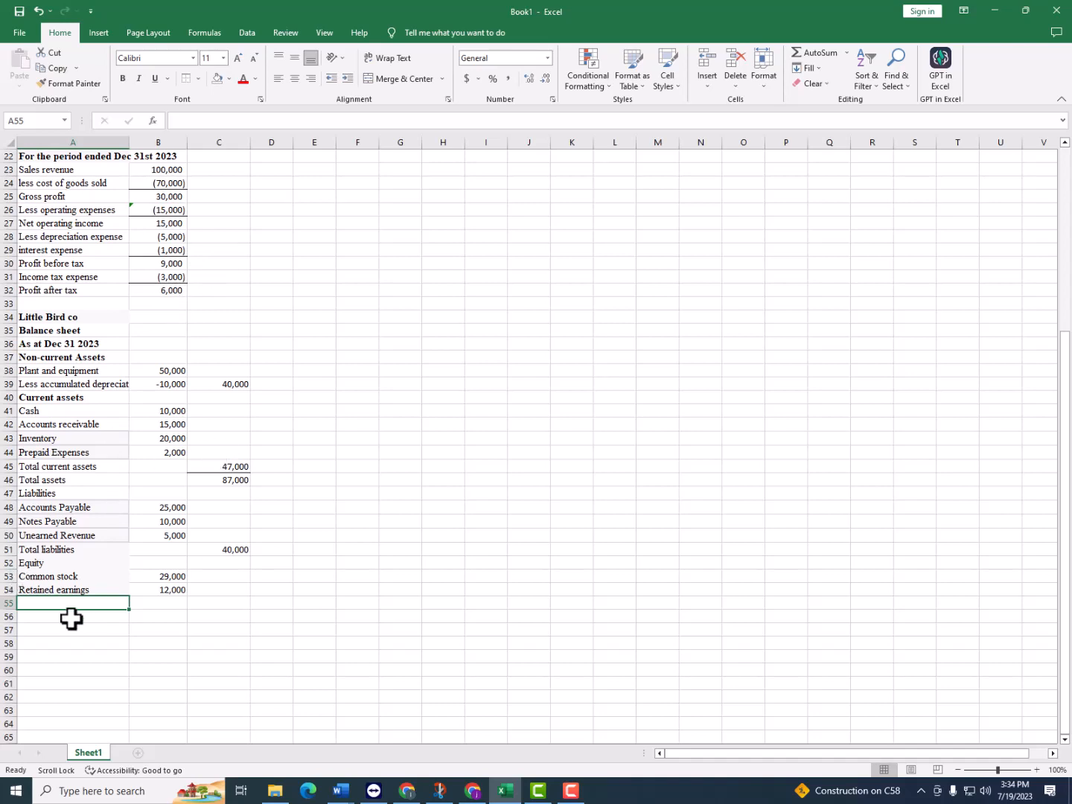
pyautogui.moveTo(73, 606); pyautogui.dragTo(104, 618)
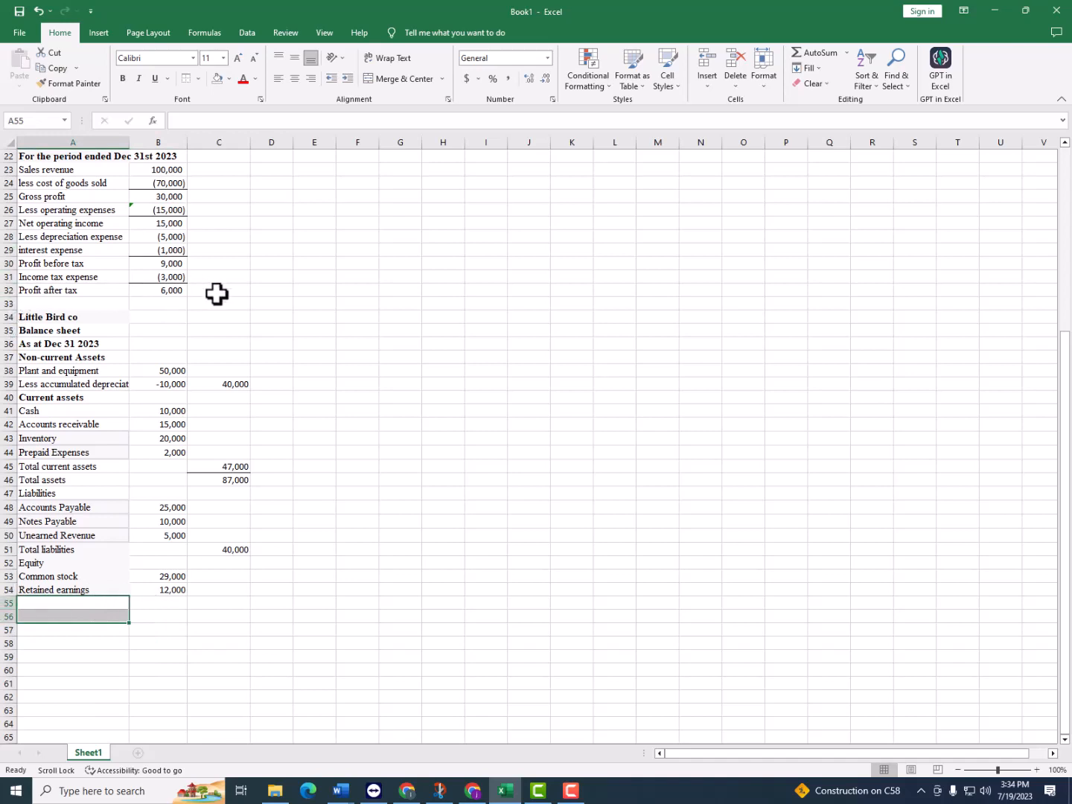
pyautogui.click(8, 303)
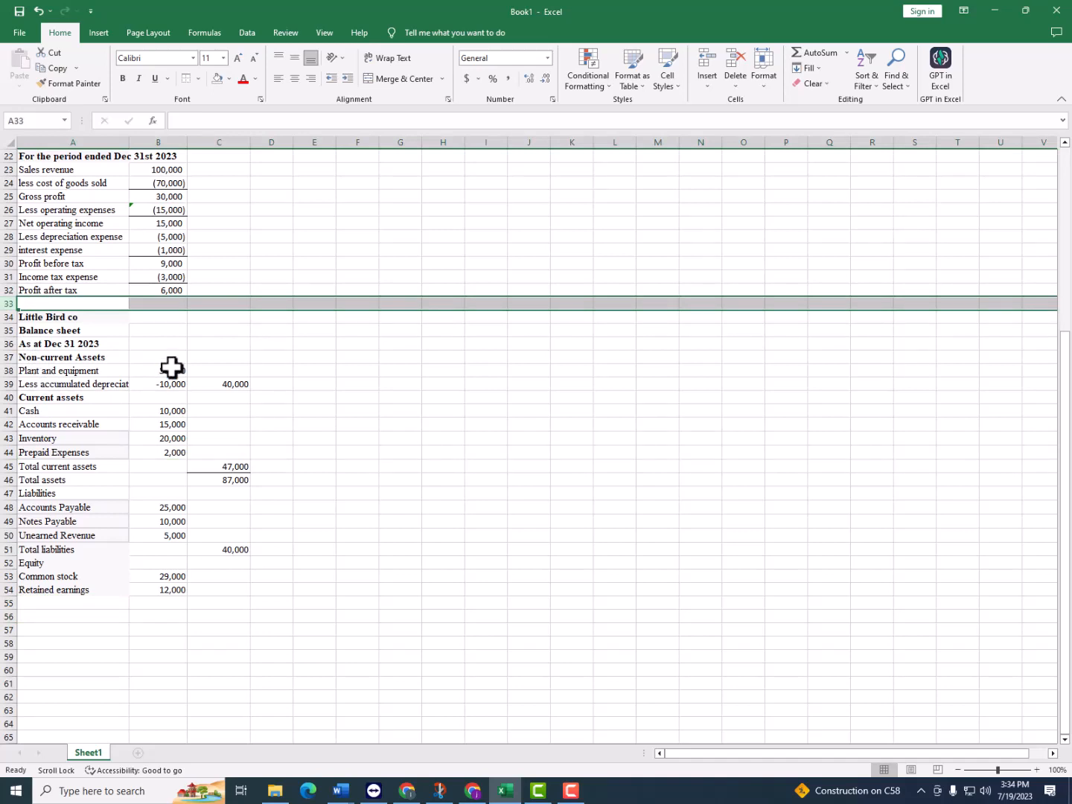
pyautogui.hotkey('ctrl', 'shift', '=')
pyautogui.hotkey('ctrl', 'shift', '=')
pyautogui.hotkey('ctrl', 'shift', '=')
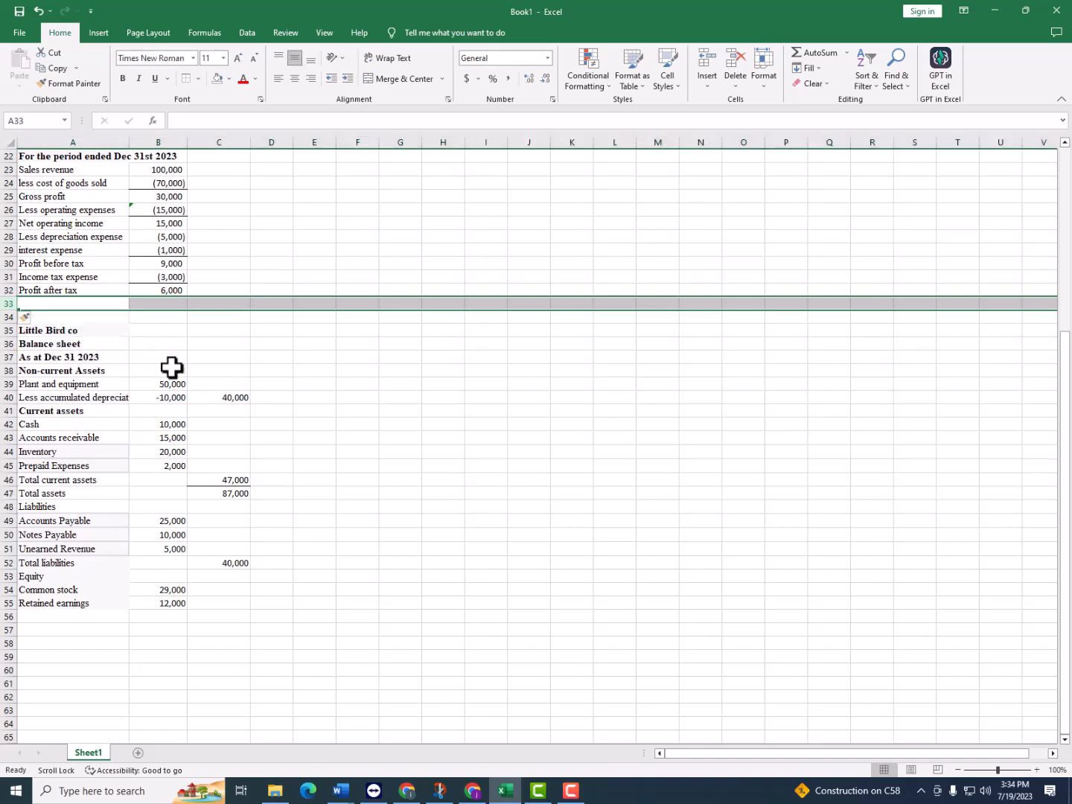
pyautogui.hotkey('ctrl', 'shift', '=')
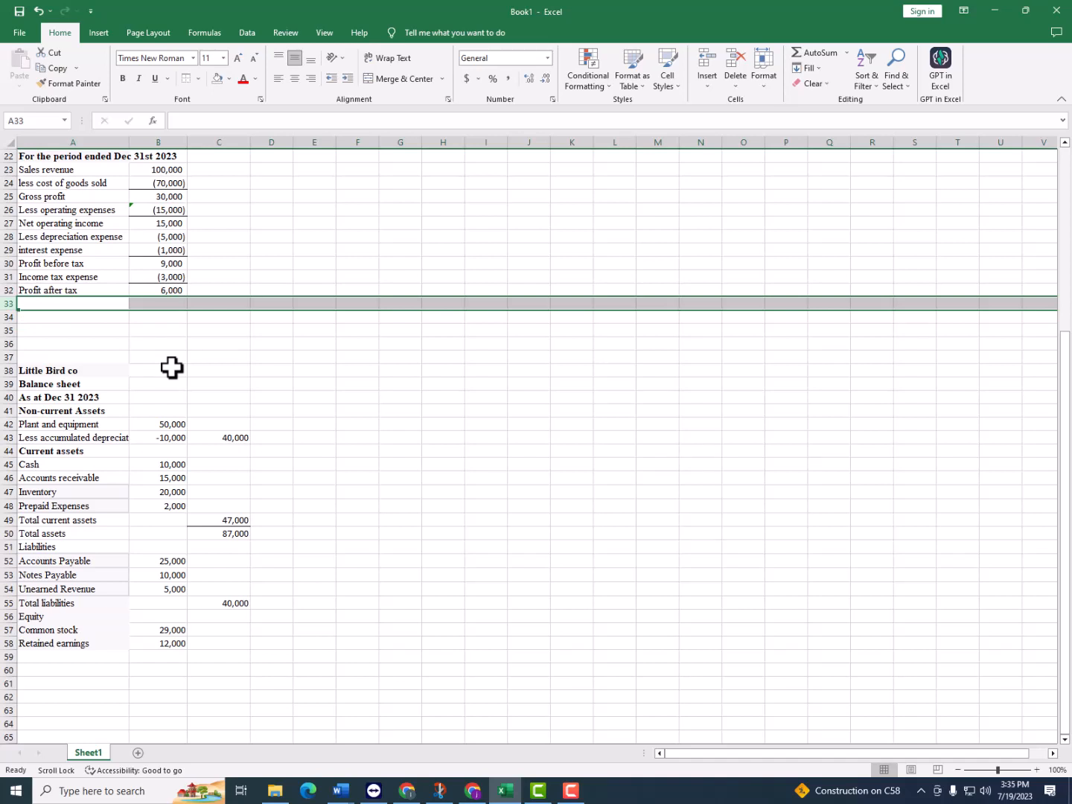
# Delete four of the blank rows between Profit after tax and the balance sheet's company heading
pyautogui.hotkey('ctrl', '-')
pyautogui.hotkey('ctrl', '-')
pyautogui.hotkey('ctrl', '-')
pyautogui.hotkey('ctrl', '-')
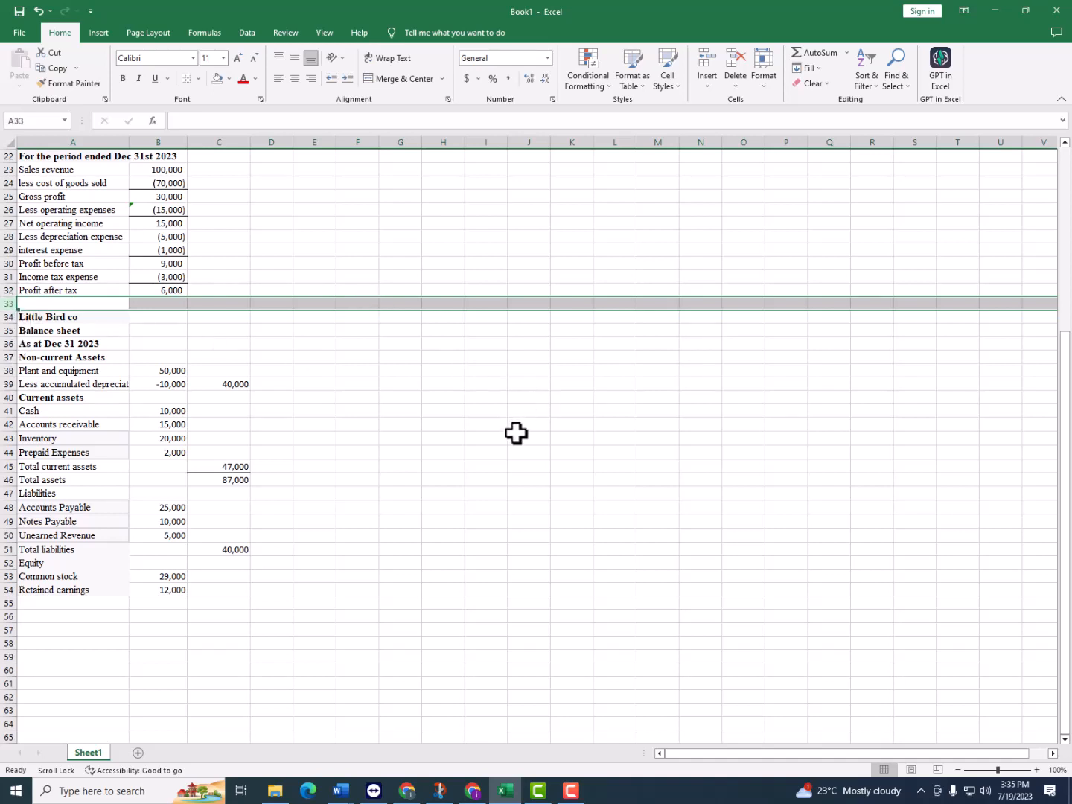
# Insert four blank rows at row 33, above the balance sheet's company heading
pyautogui.hotkey('ctrl', 'shift', '+')
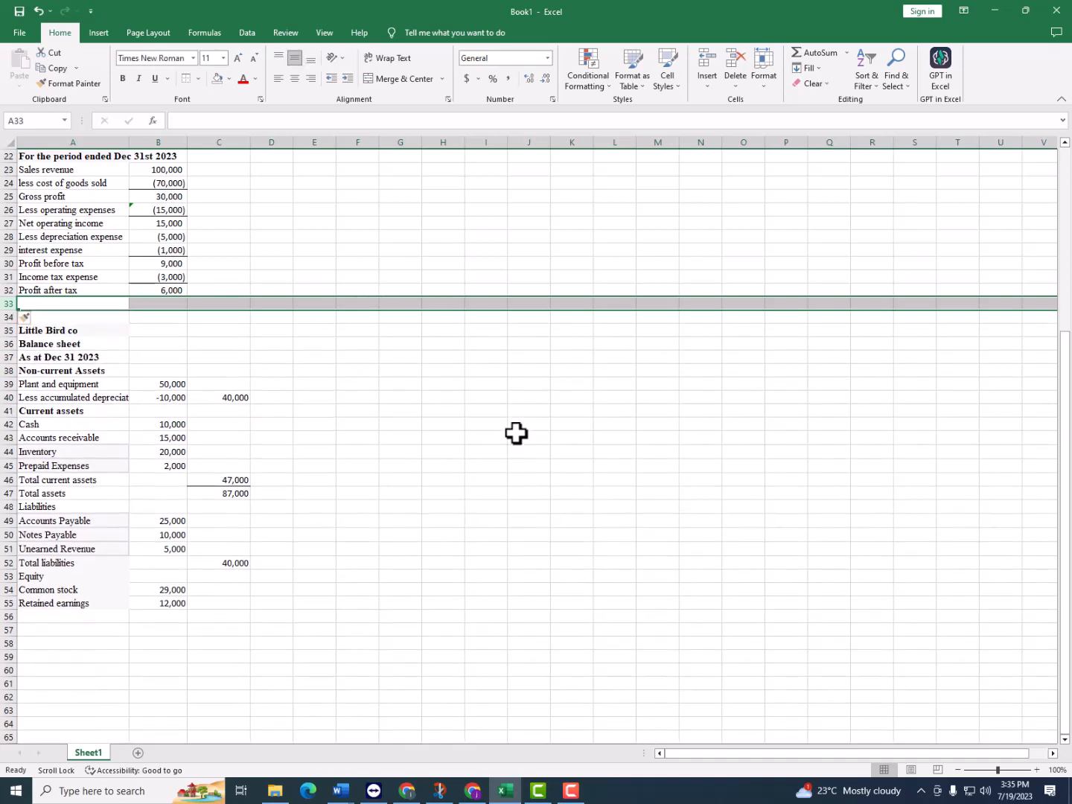
pyautogui.rightClick(9, 303)
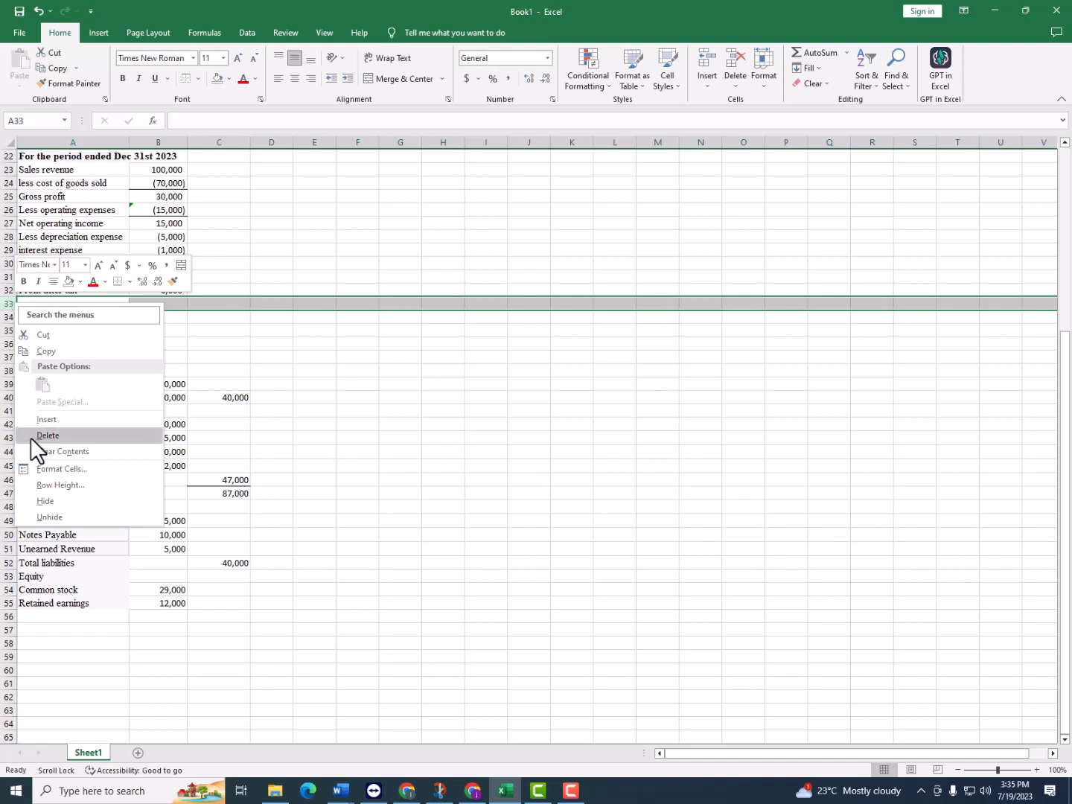
pyautogui.click(37, 419)
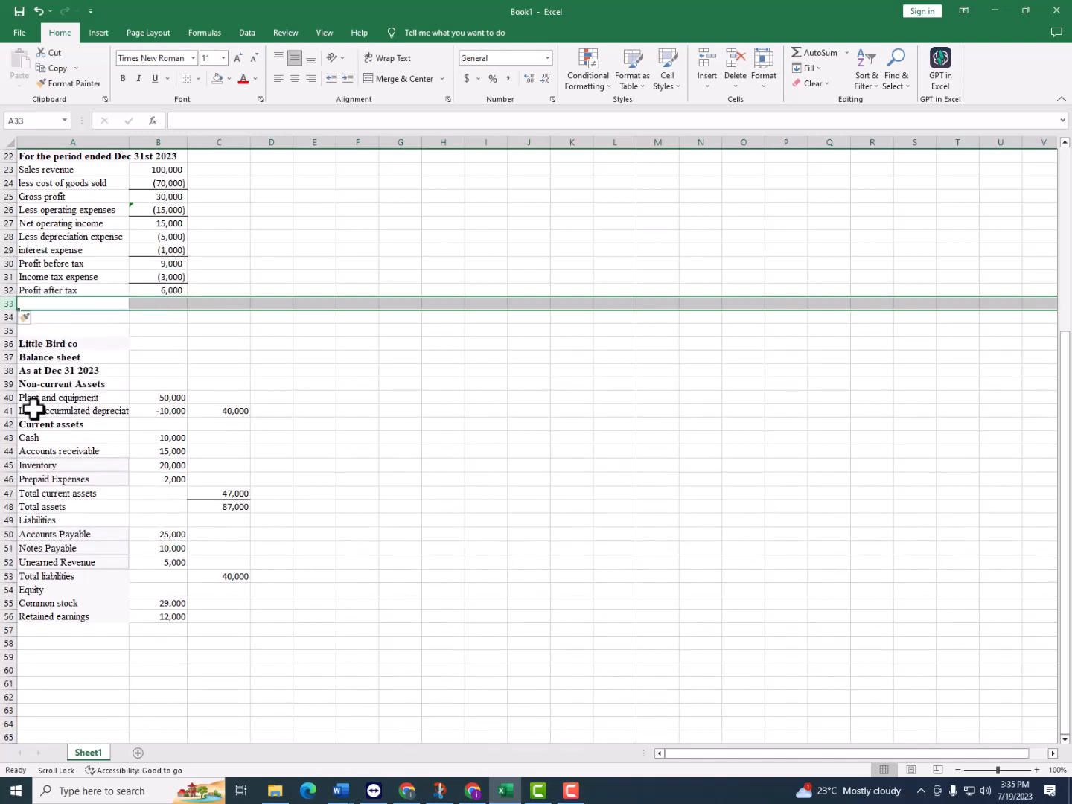
pyautogui.rightClick(9, 308)
pyautogui.click(35, 417)
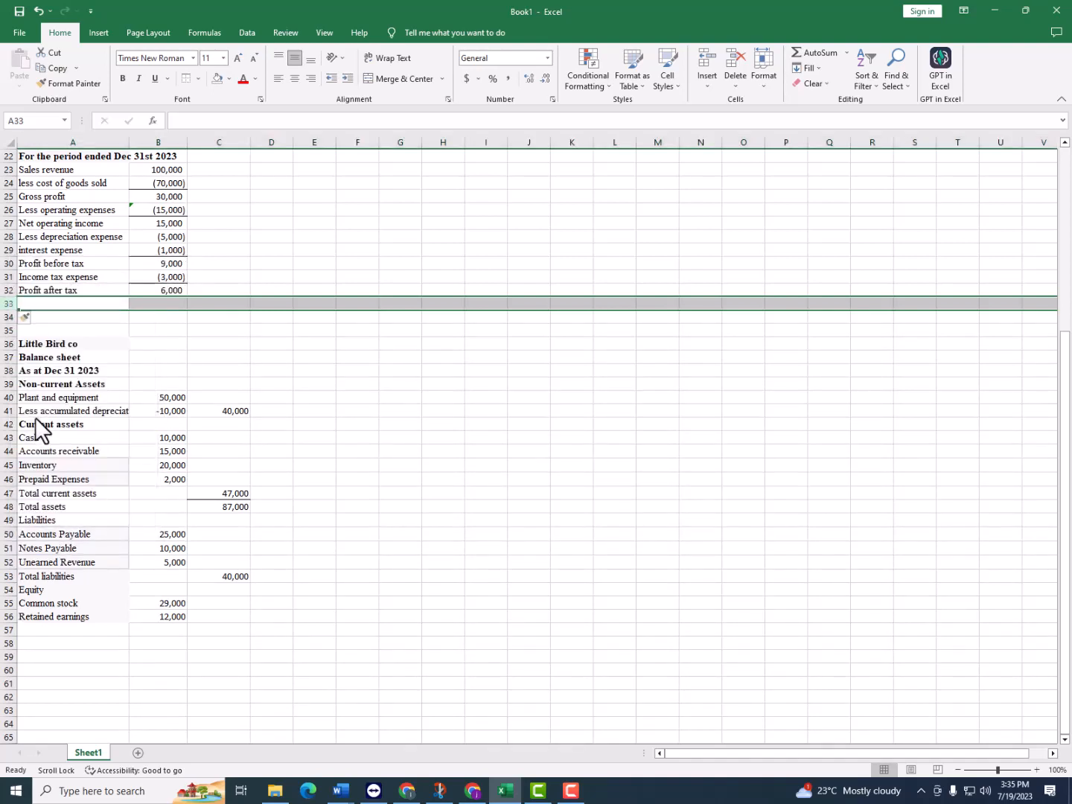
pyautogui.rightClick(8, 305)
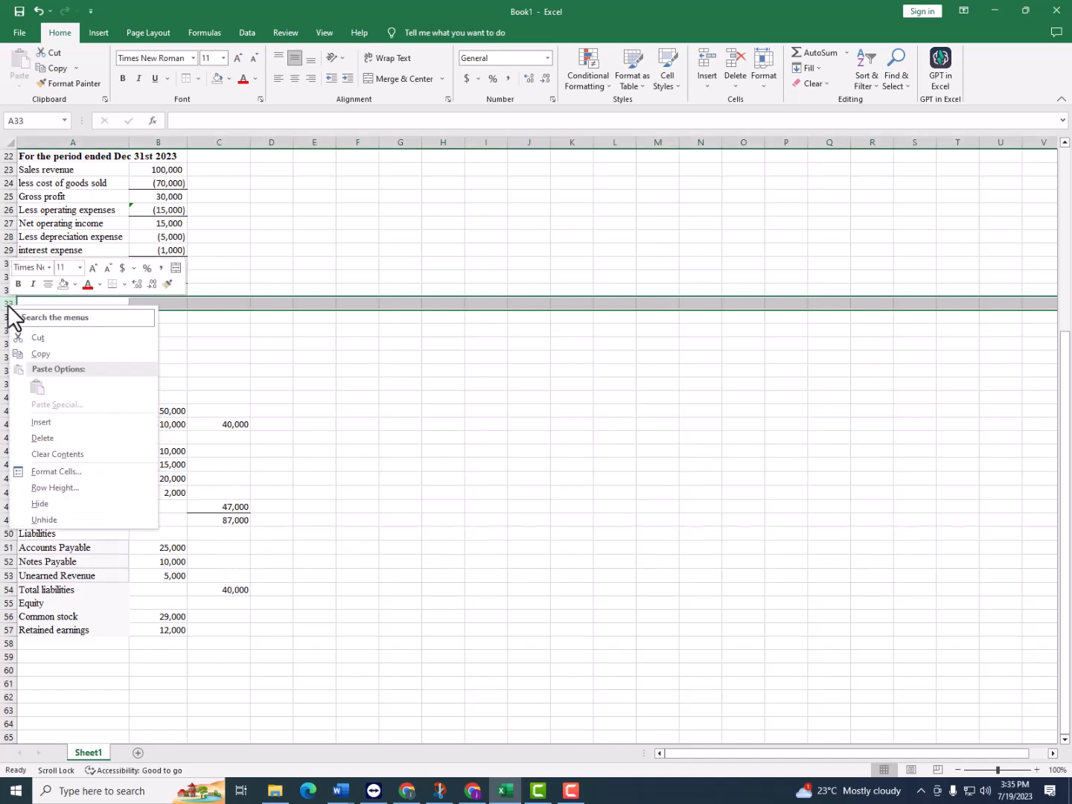
pyautogui.click(41, 422)
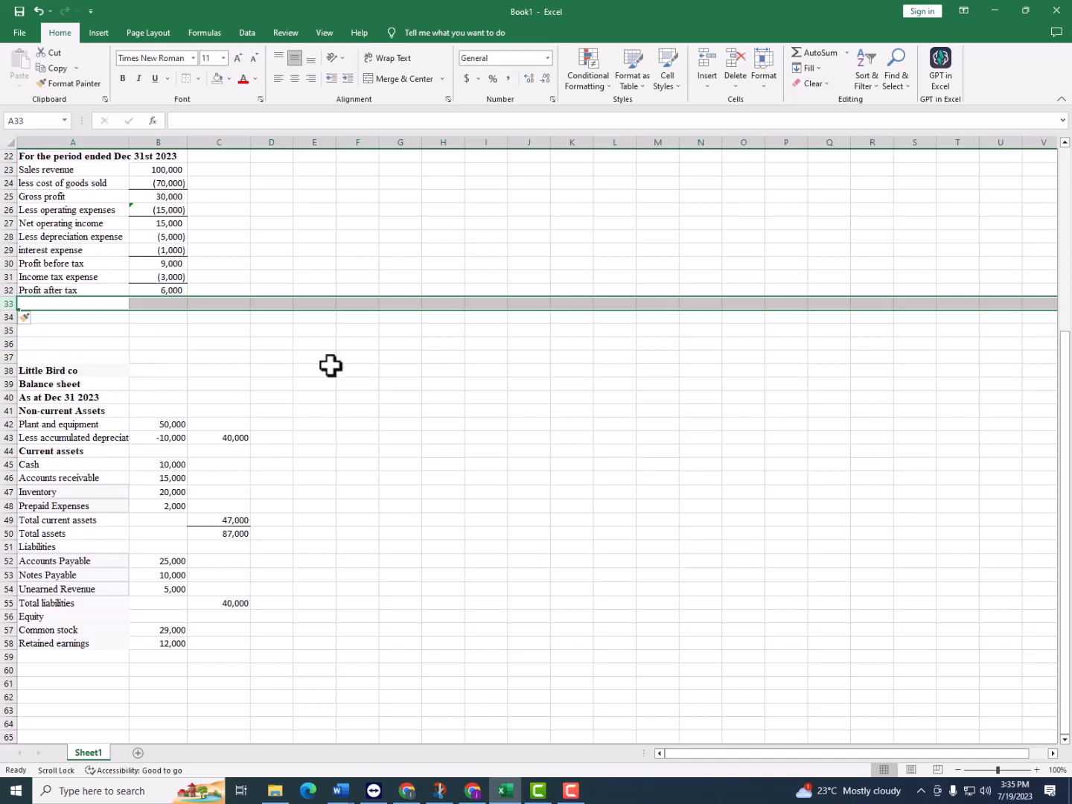
# Enter the label "Opening retained earnings" in A33 and link its amount in B33 to the trial balance with =C12
pyautogui.click(112, 303)
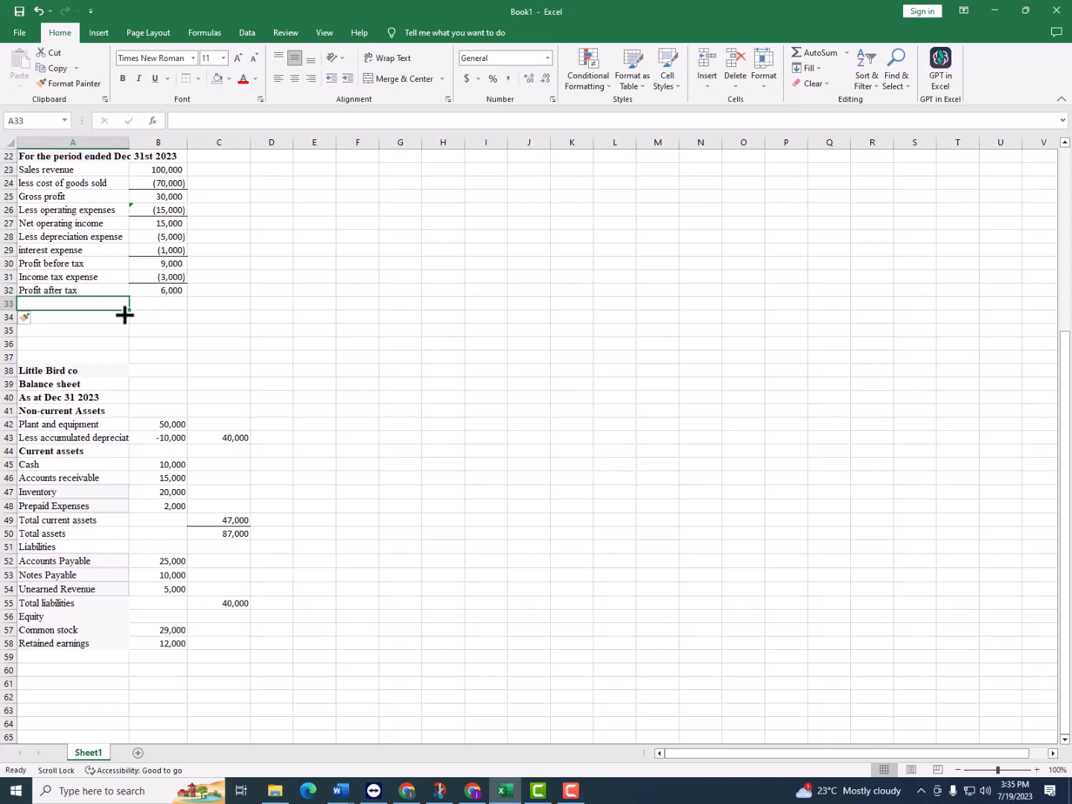
pyautogui.write('Opening retained')
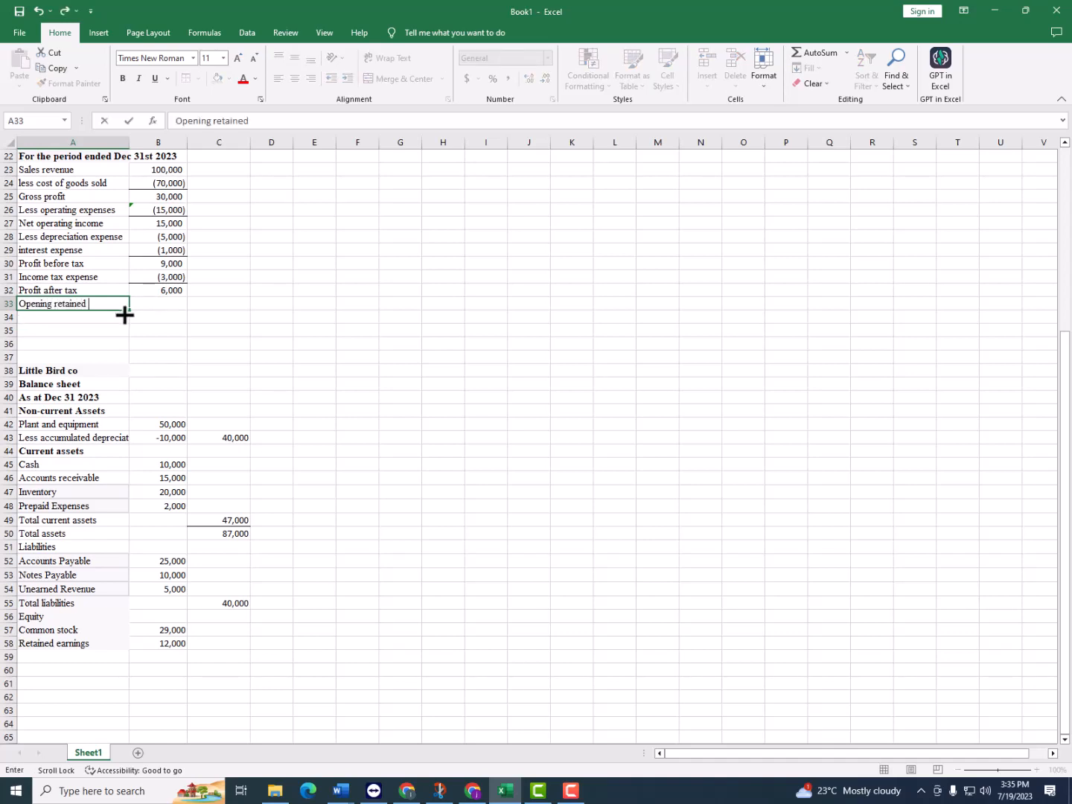
pyautogui.write(' earnings')
pyautogui.press('Tab')
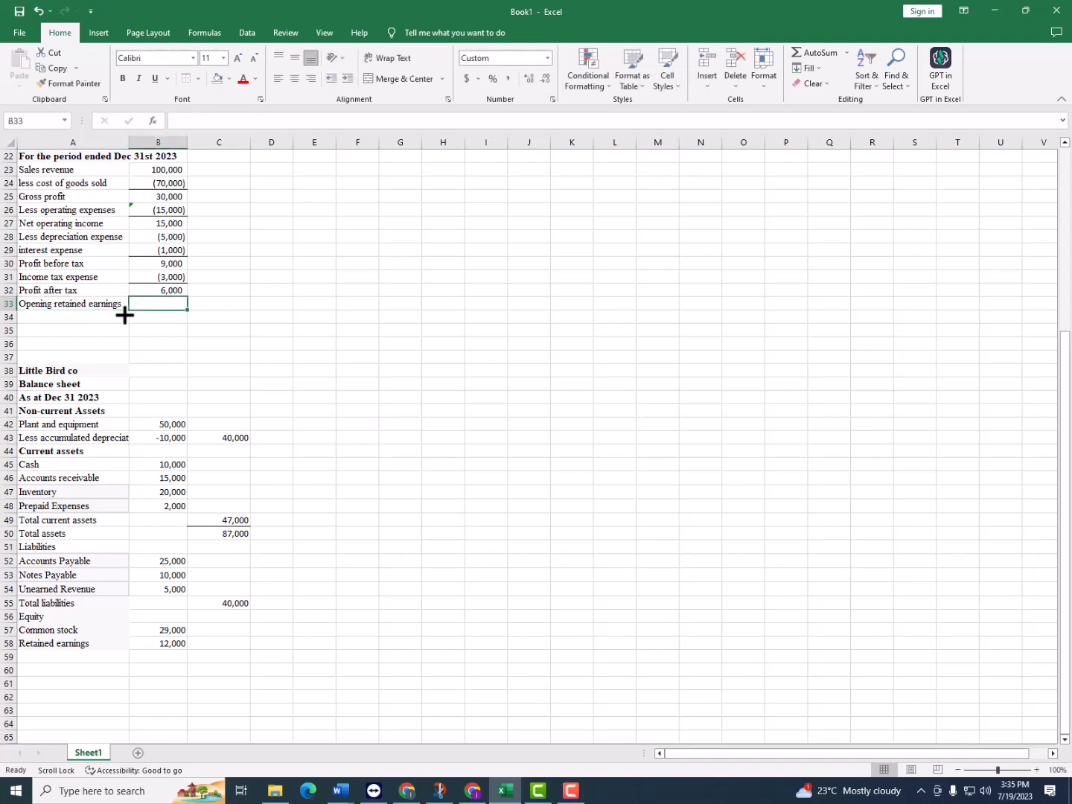
pyautogui.write('=')
pyautogui.scroll(5, 178, 279)
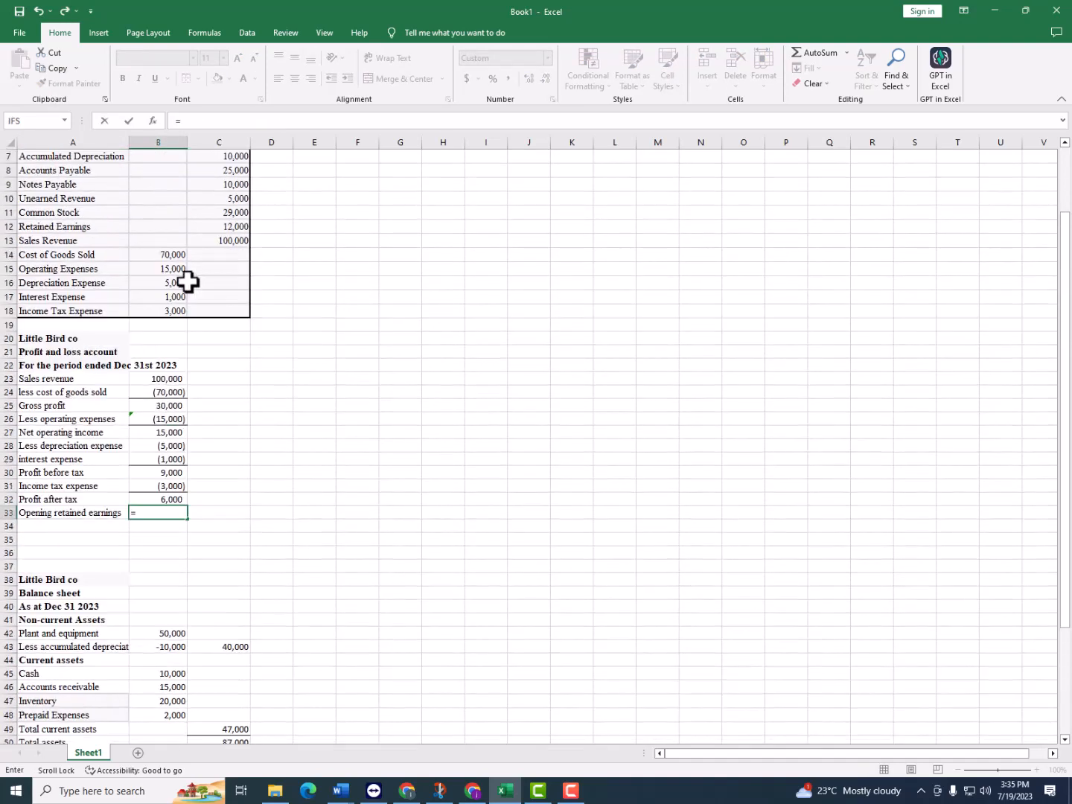
pyautogui.click(237, 227)
pyautogui.press('Return')
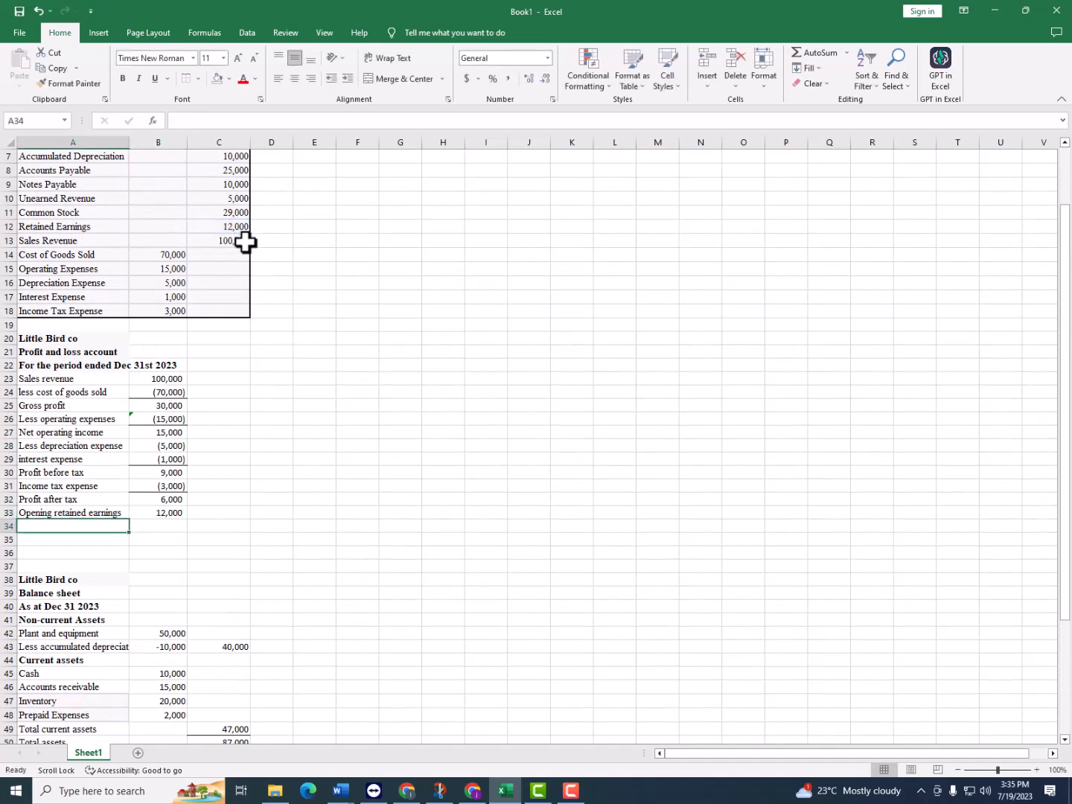
# Enter "Closing retained earnings" in A34, calculate it in B34 with =B33+B32, and give the amount a top border
pyautogui.write('Closing retained earnings')
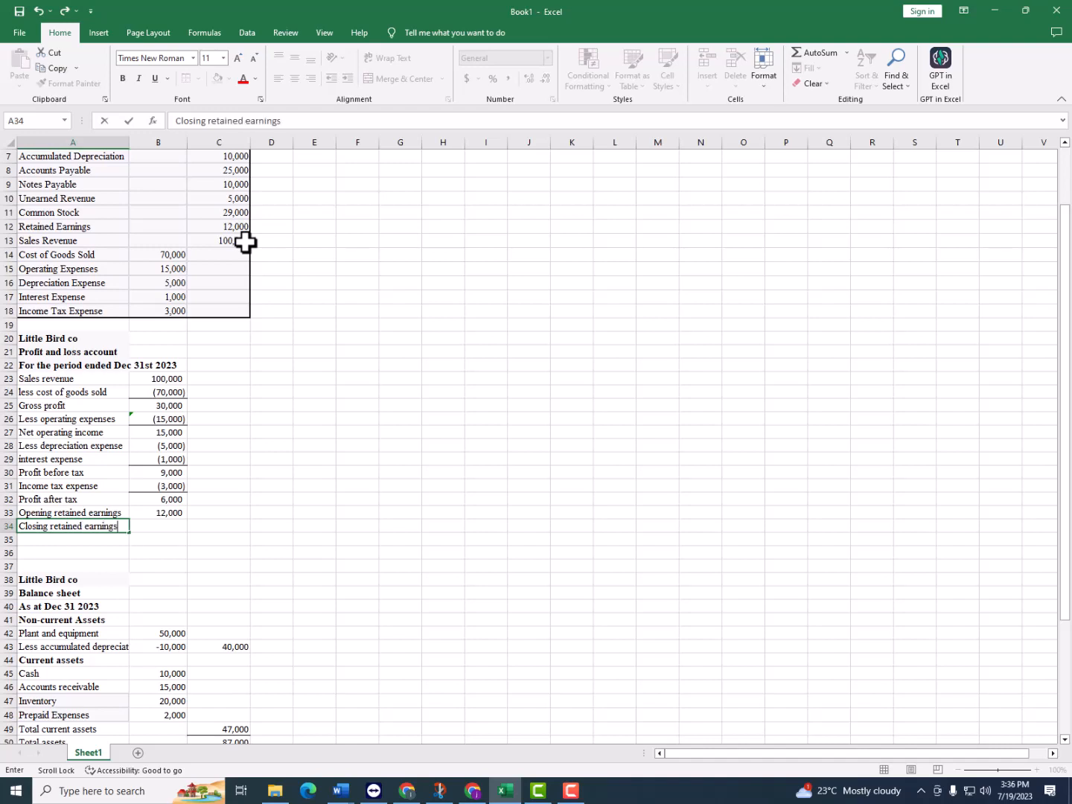
pyautogui.press('Tab')
pyautogui.write('=')
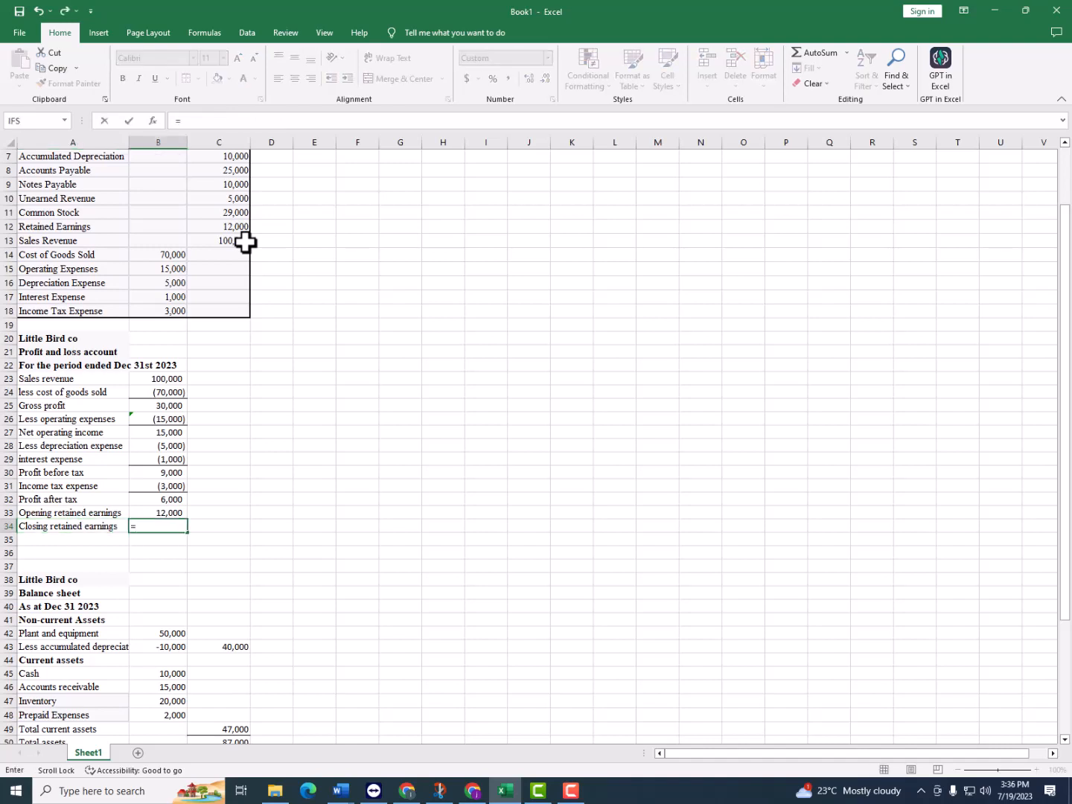
pyautogui.click(168, 514)
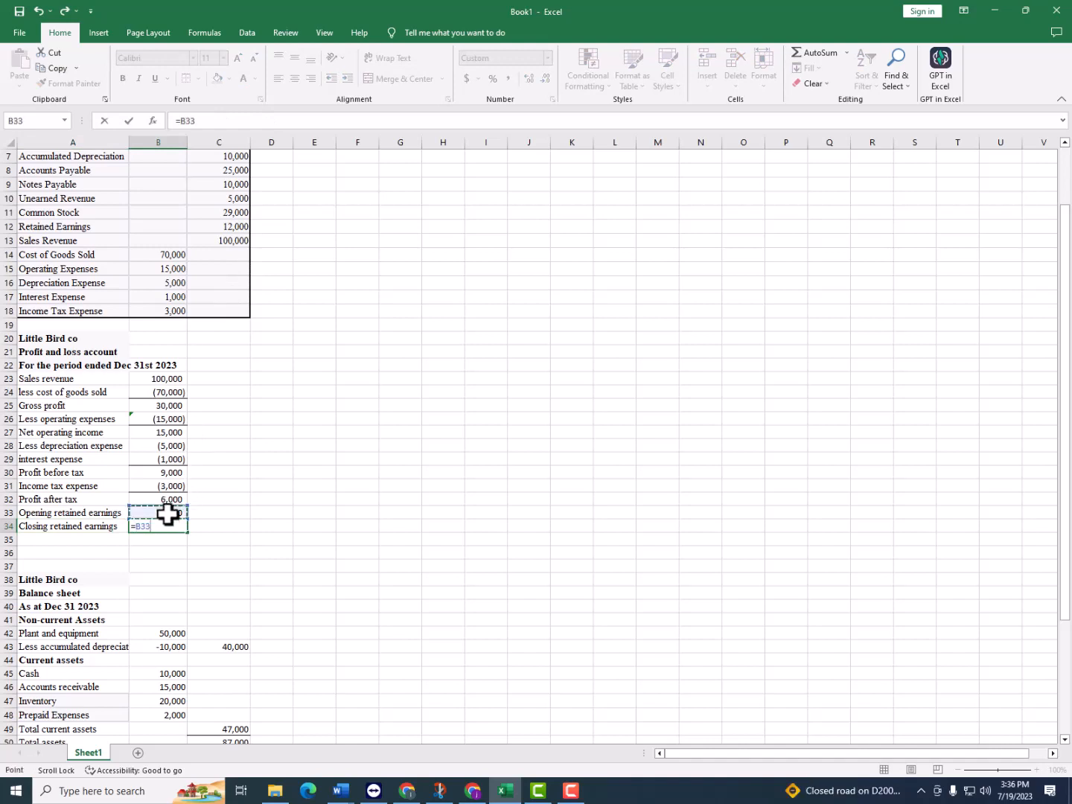
pyautogui.write('+')
pyautogui.click(178, 499)
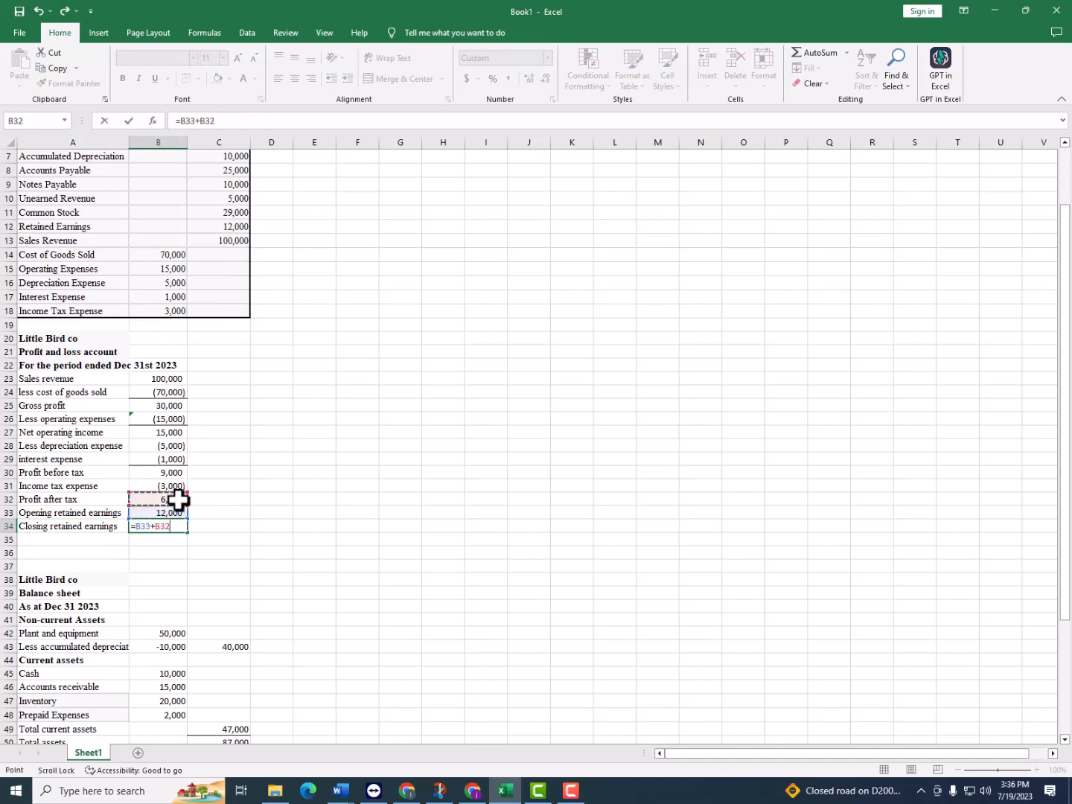
pyautogui.press('Return')
pyautogui.click(173, 526)
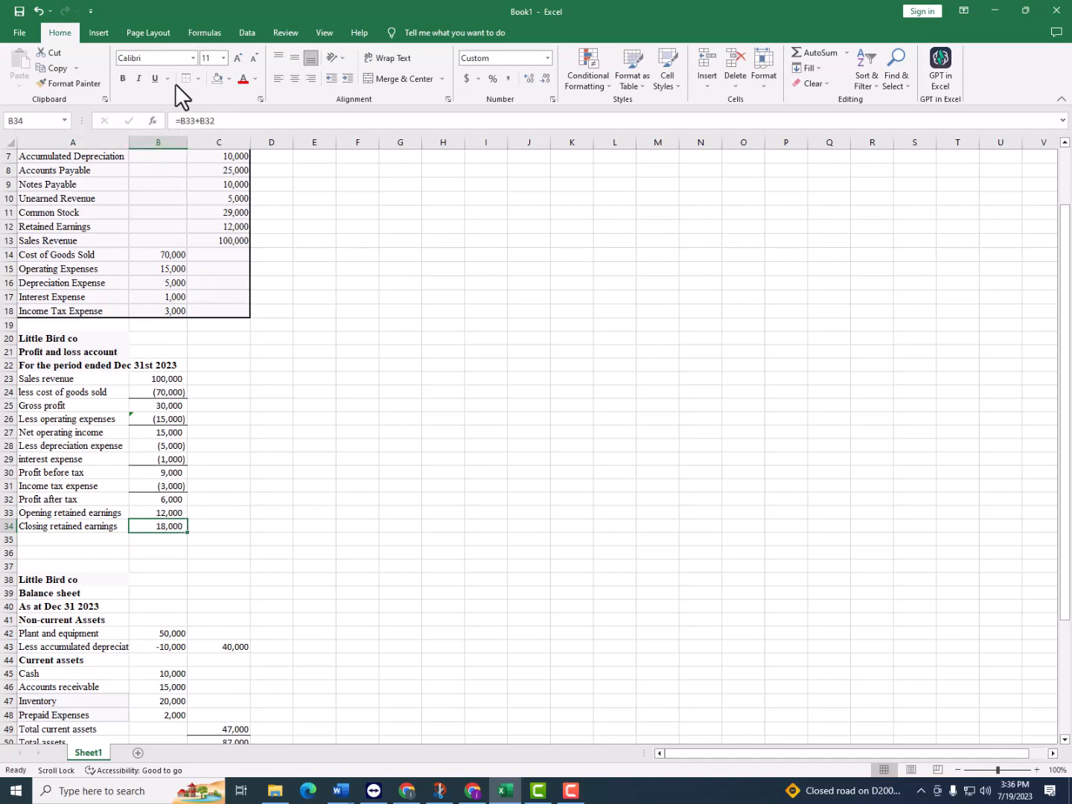
# Relink the balance sheet's retained earnings in B58 to the closing retained earnings with =B34
pyautogui.scroll(-4, 138, 298)
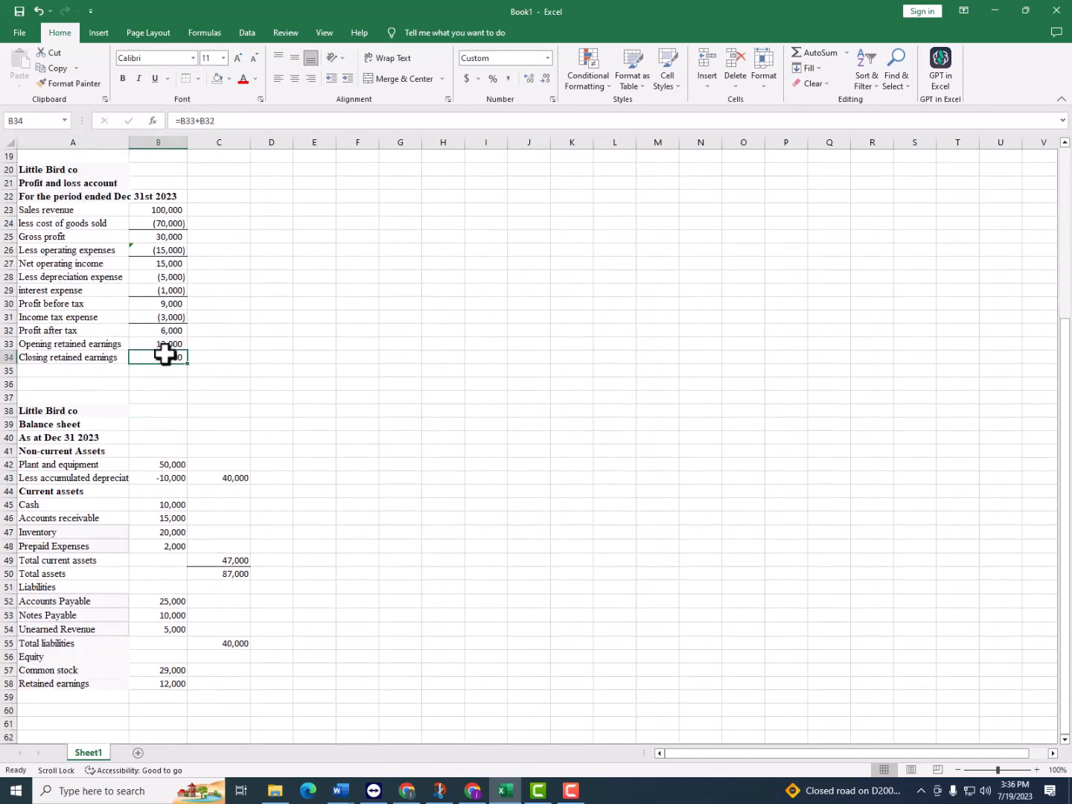
pyautogui.scroll(-2, 186, 368)
pyautogui.click(180, 601)
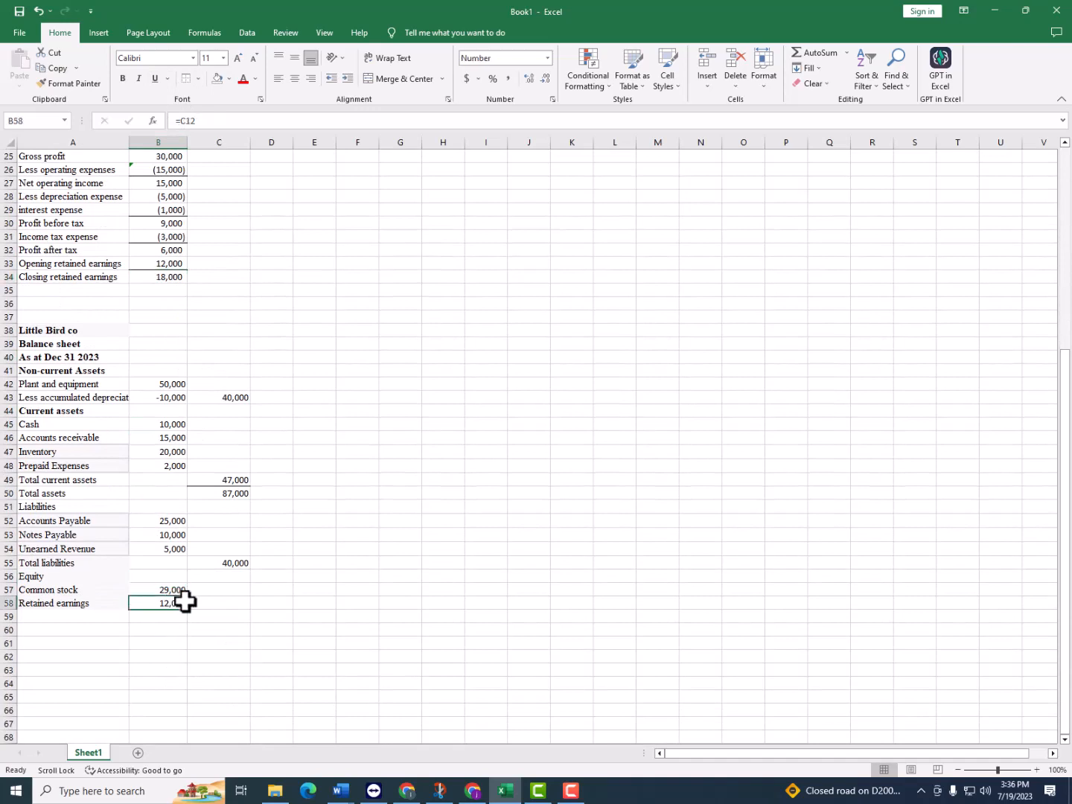
pyautogui.write('=')
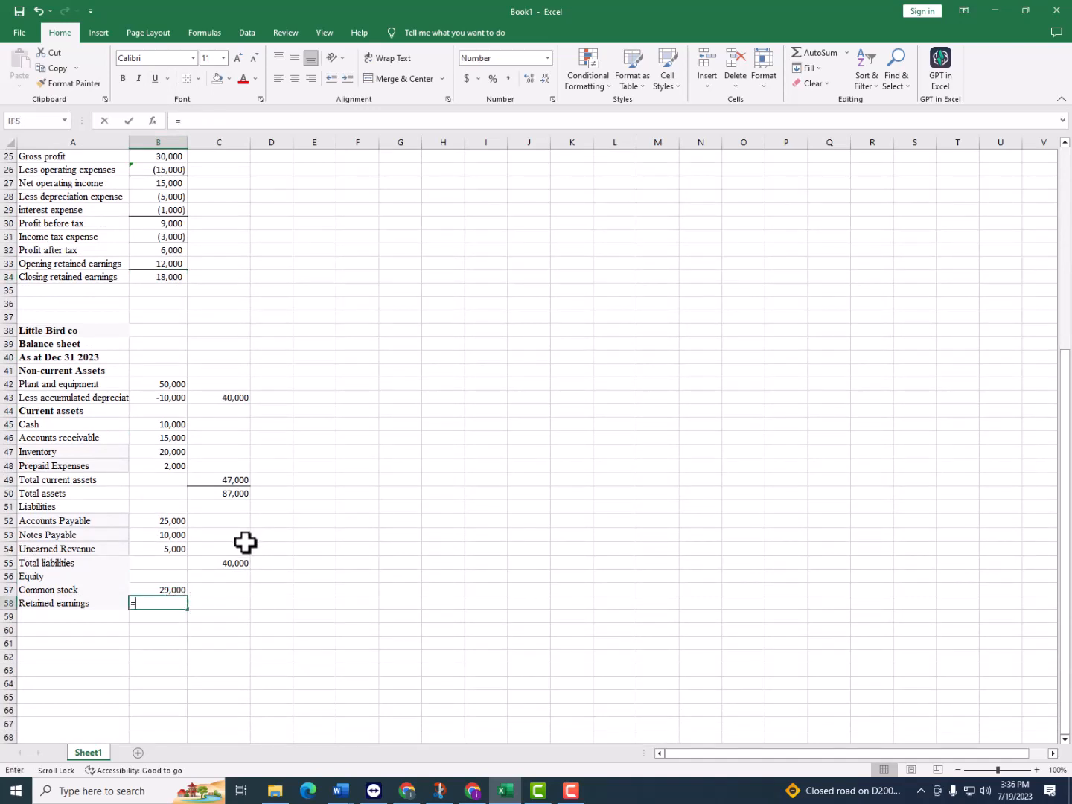
pyautogui.click(160, 279)
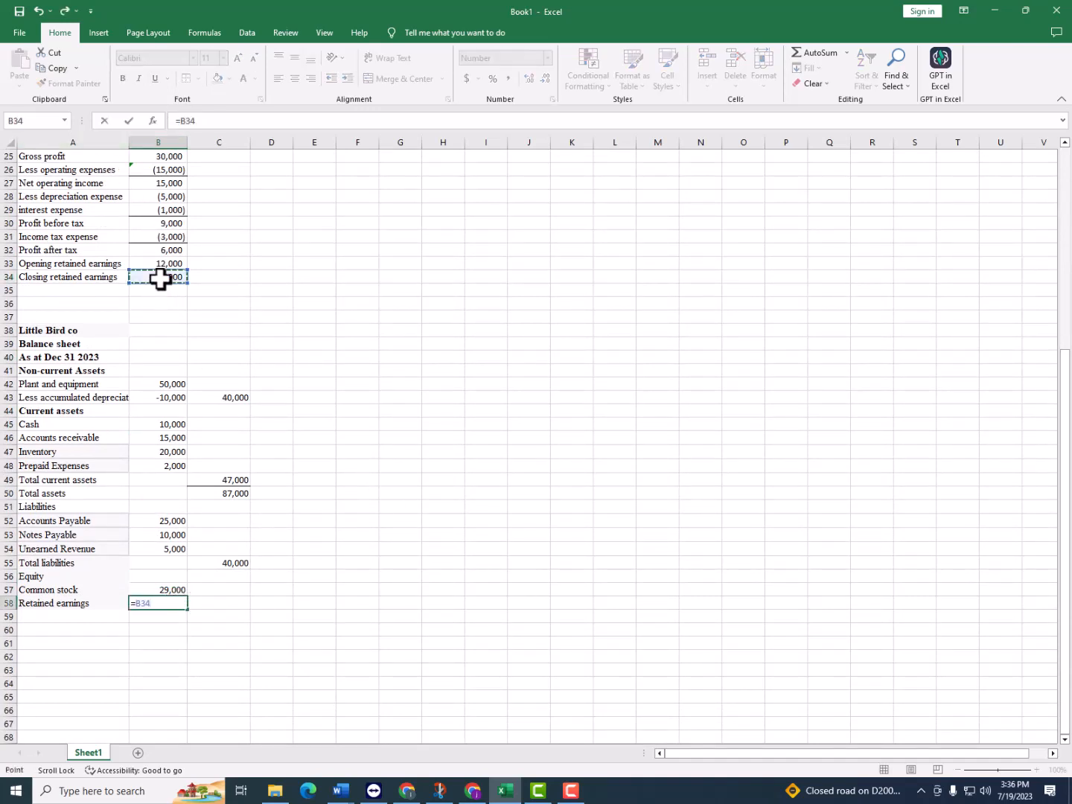
pyautogui.press('Return')
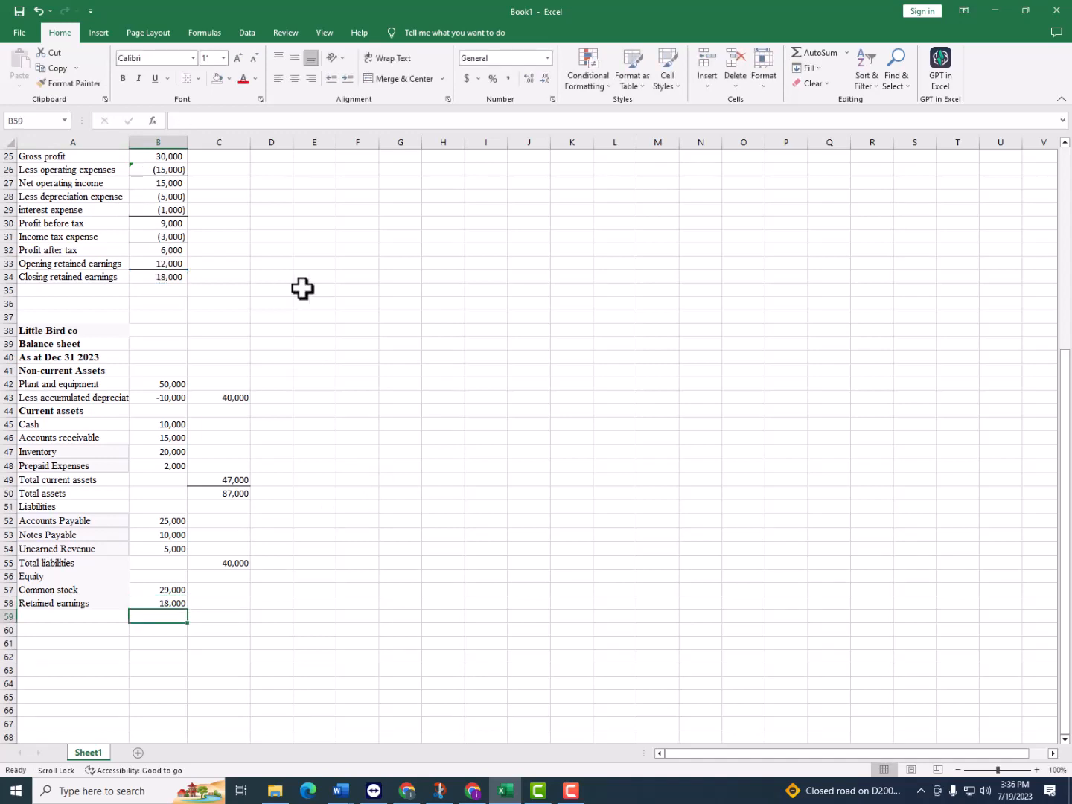
# Enter the label "Total equity" in A59, below Retained earnings
pyautogui.scroll(2, 112, 488)
pyautogui.scroll(3, 112, 487)
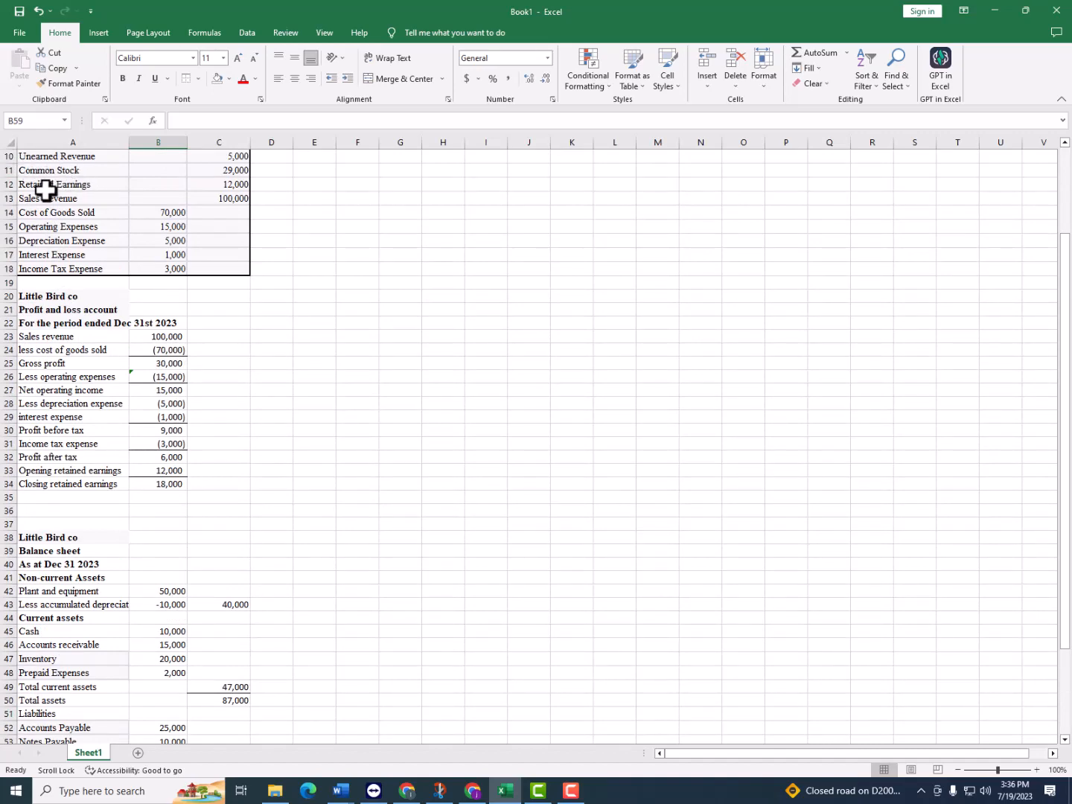
pyautogui.scroll(-4, 50, 186)
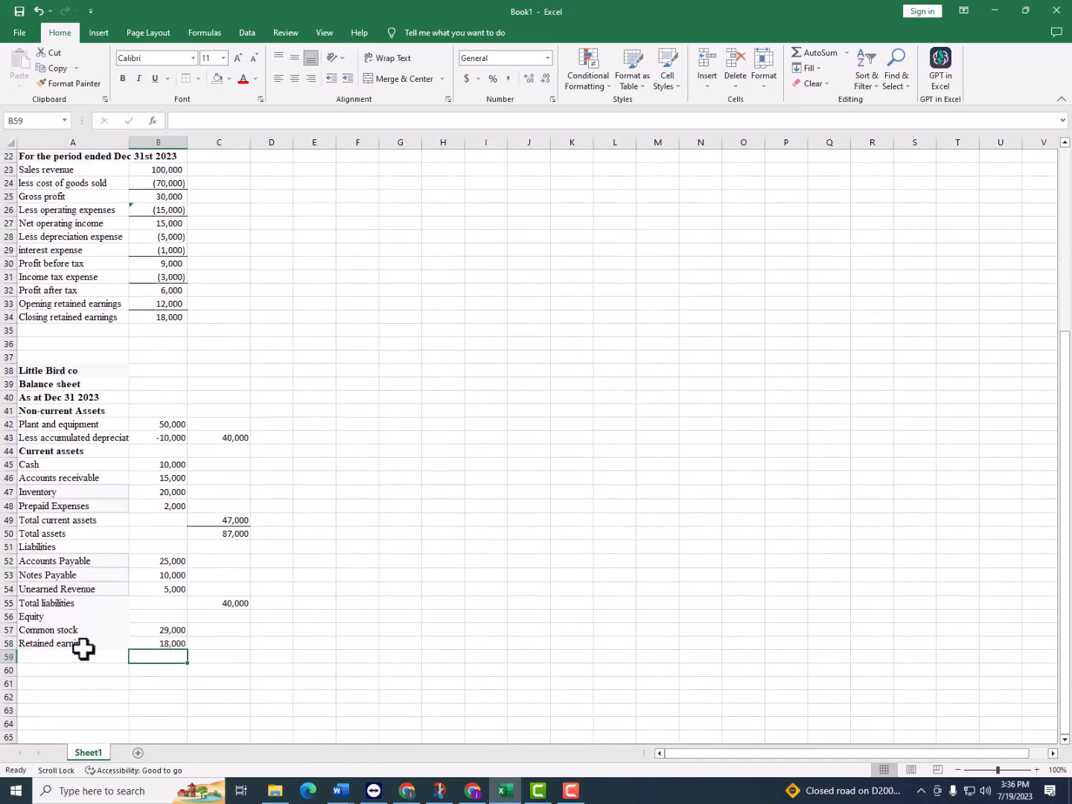
pyautogui.click(49, 660)
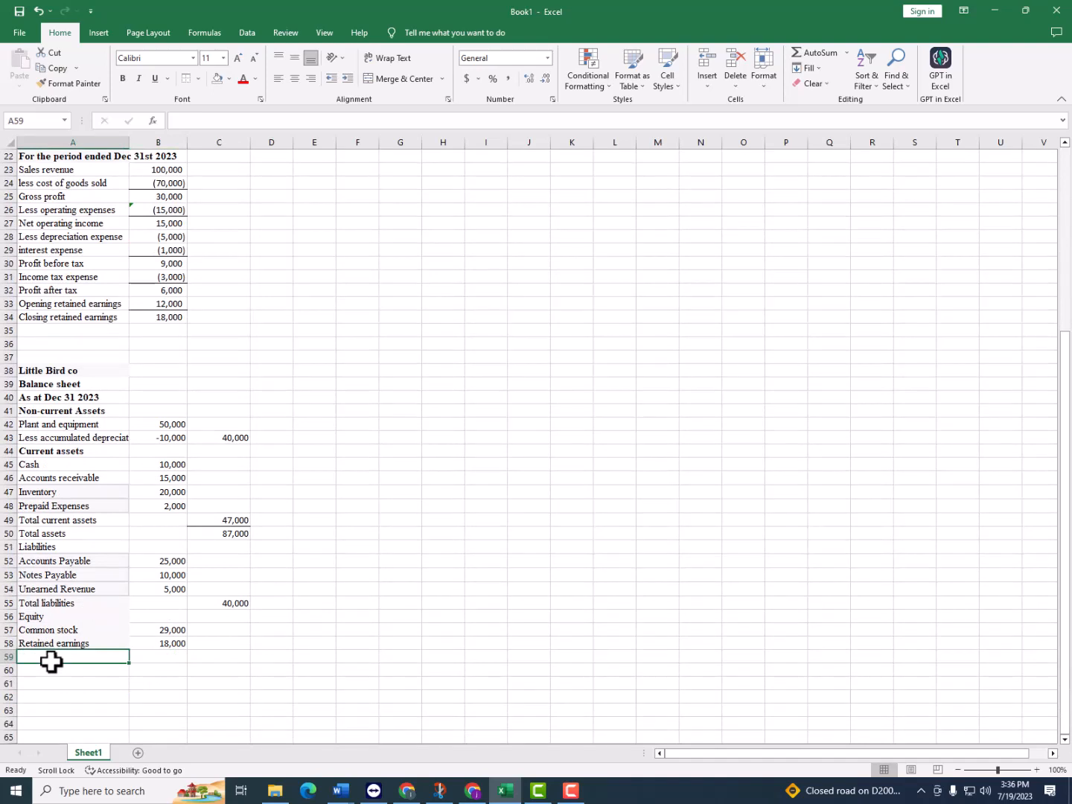
pyautogui.write('Total eq')
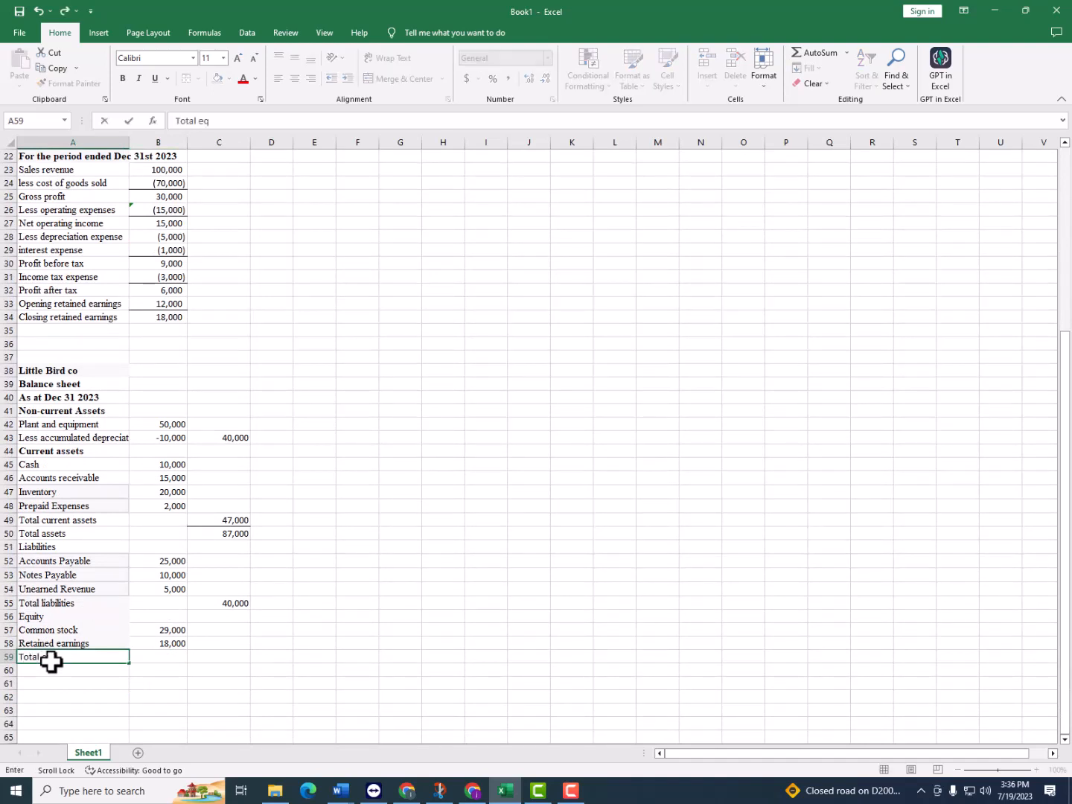
pyautogui.press('Tab')
pyautogui.write('ui')
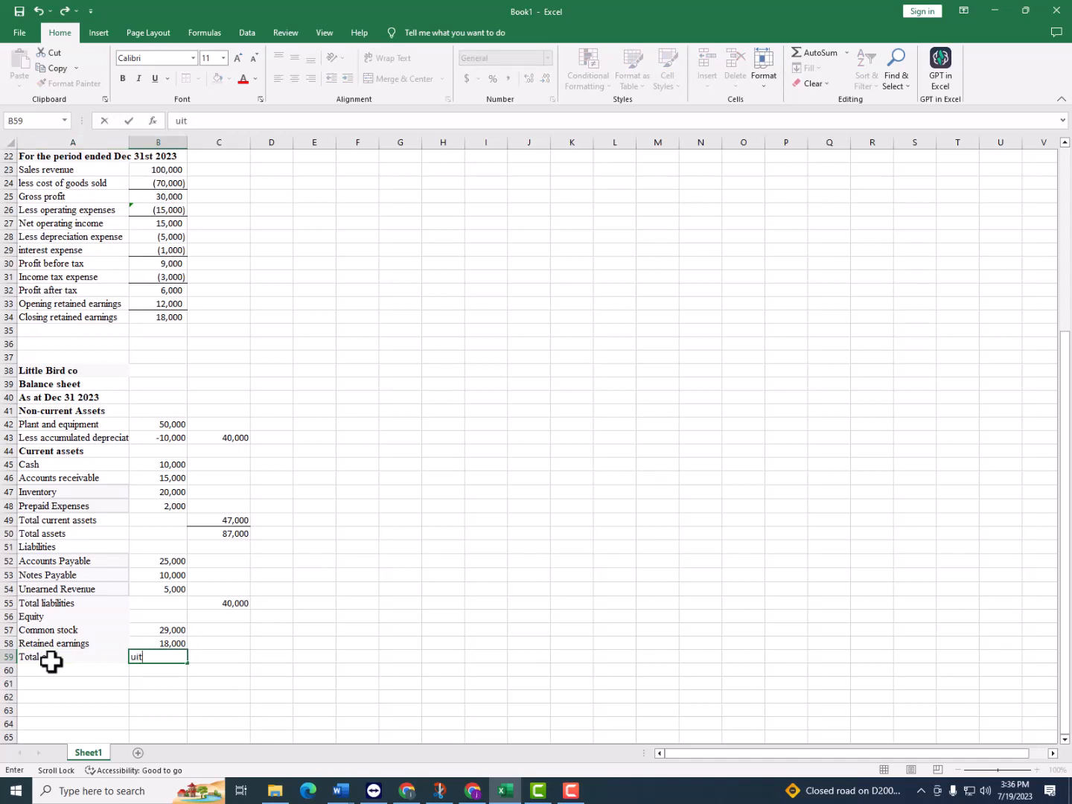
pyautogui.click(57, 707)
pyautogui.doubleClick(88, 655)
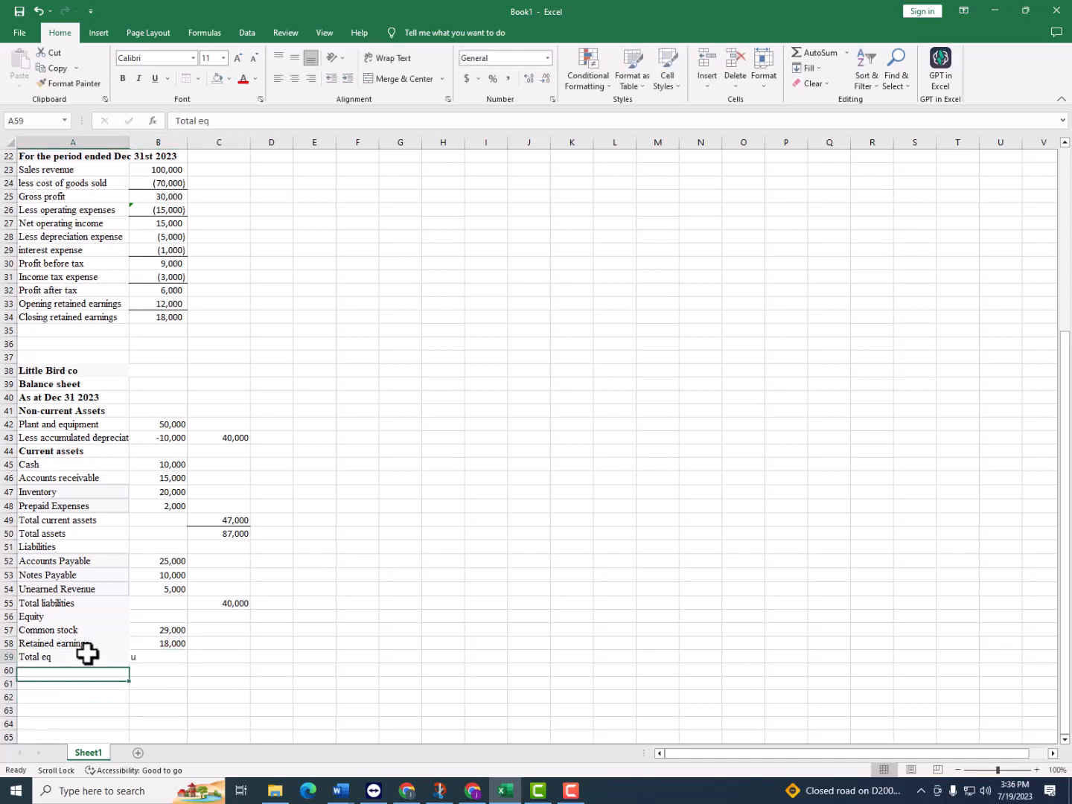
pyautogui.write('uit')
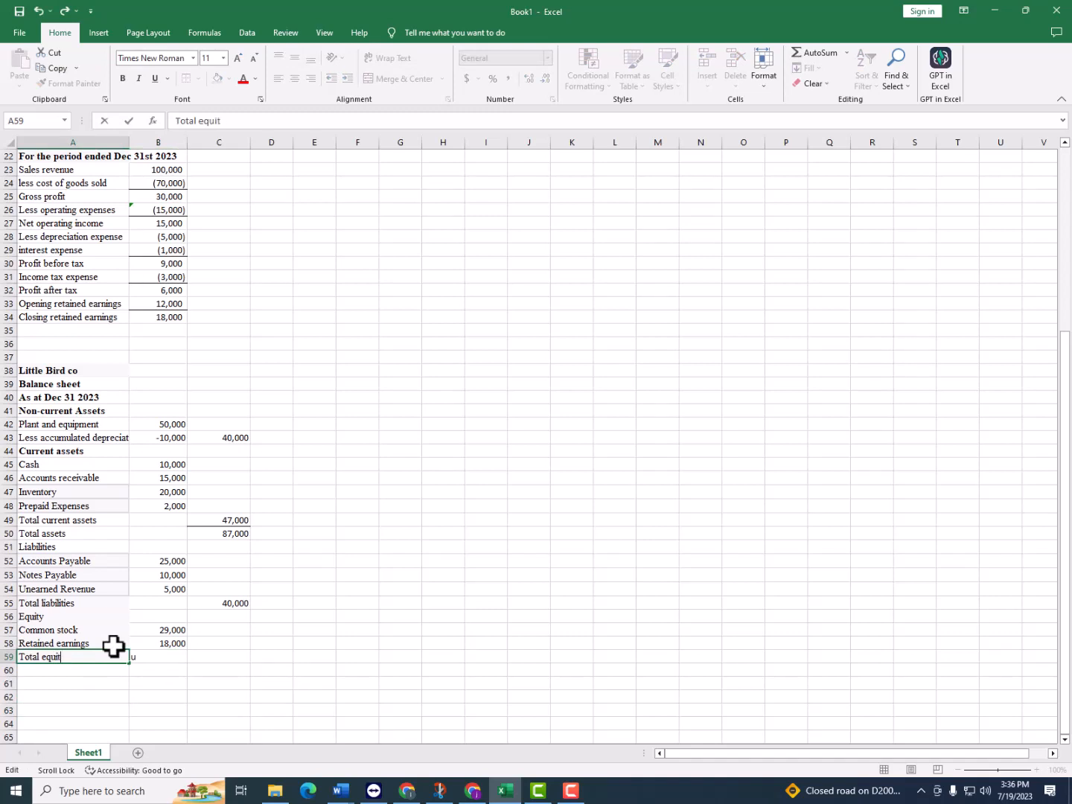
pyautogui.write('y')
pyautogui.press('Tab')
# Calculate total equity in B59 by adding common stock and retained earnings with =B57+B58
pyautogui.write('=')
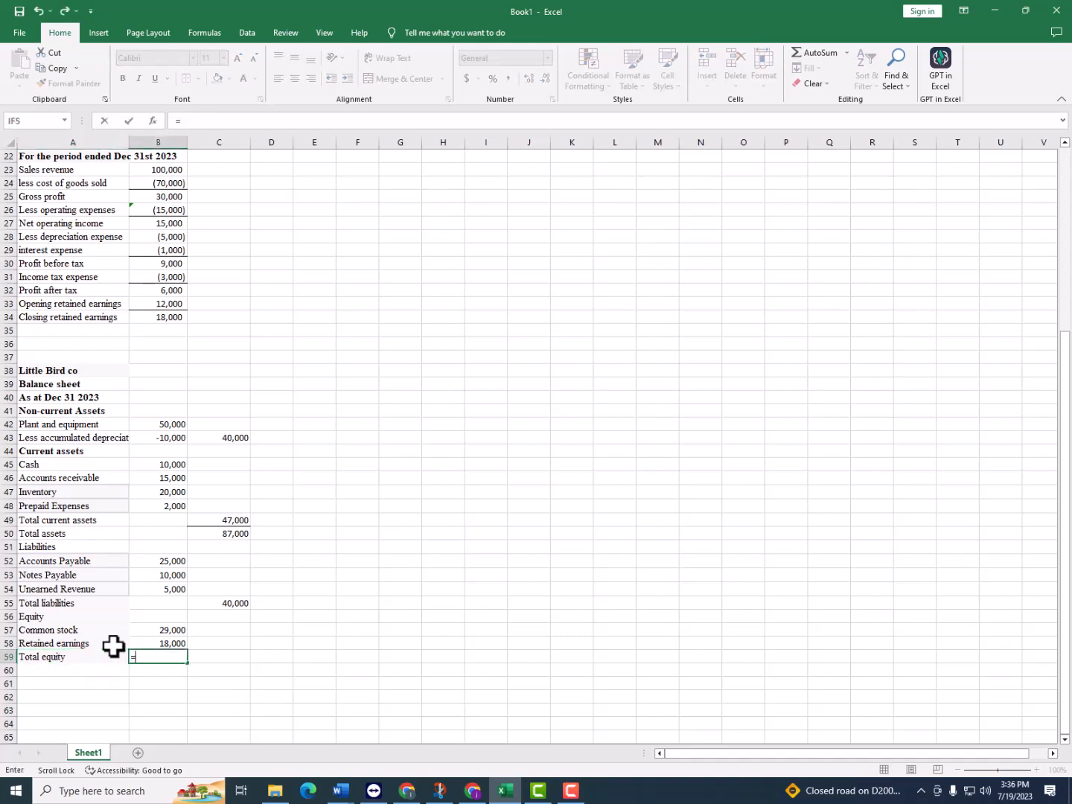
pyautogui.click(157, 627)
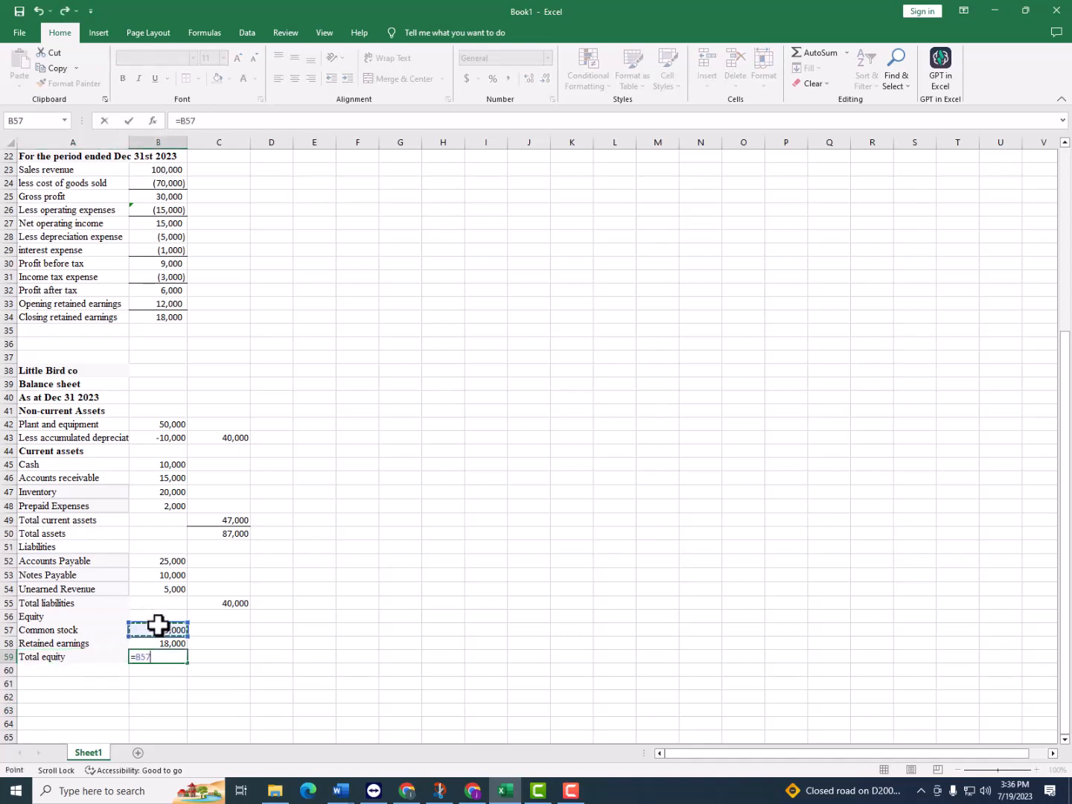
pyautogui.write('+')
pyautogui.click(160, 645)
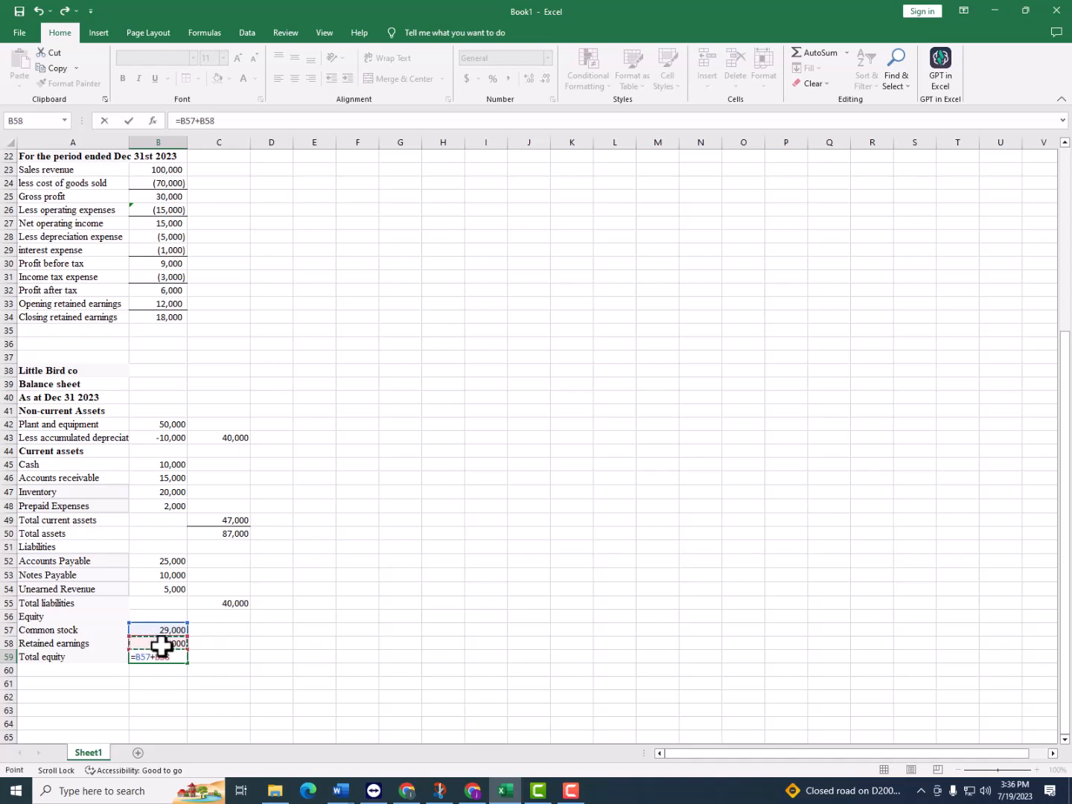
pyautogui.press('Return')
# Add a top border to the total equity amount and move it from B59 to C59
pyautogui.click(182, 657)
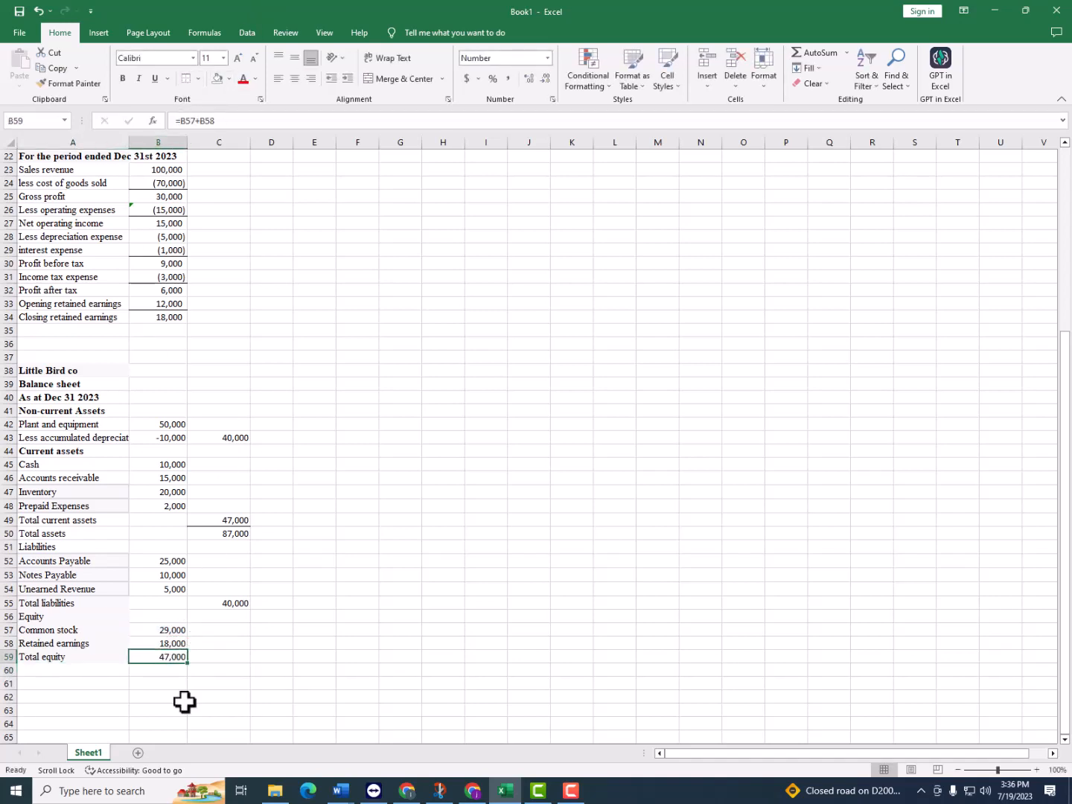
pyautogui.click(205, 670)
pyautogui.click(185, 655)
pyautogui.moveTo(187, 653); pyautogui.dragTo(209, 658)
pyautogui.click(197, 683)
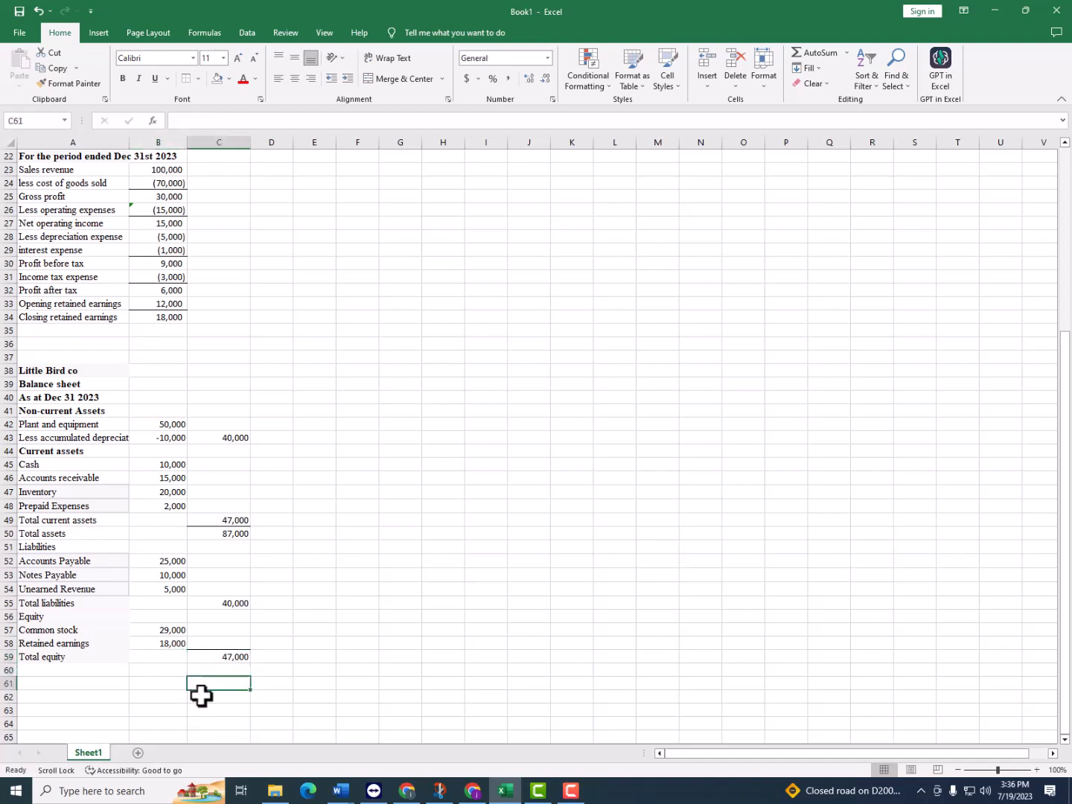
pyautogui.click(102, 672)
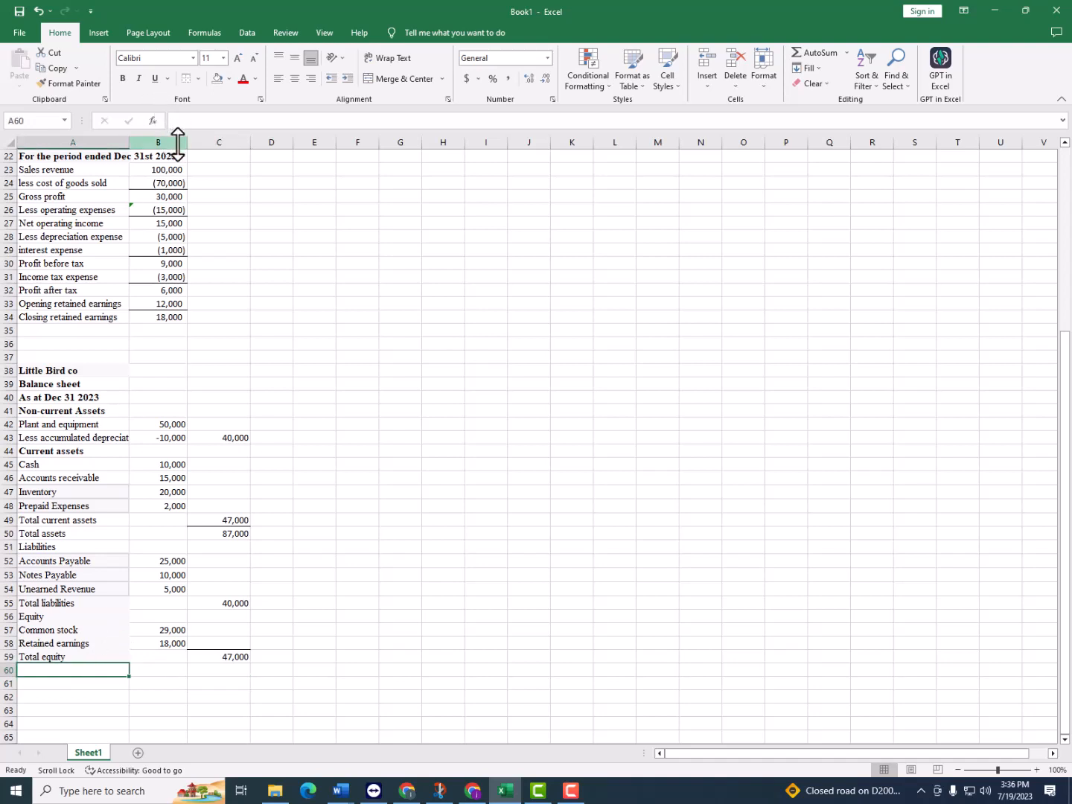
# Enter the label "Total equity and liabilities" in A60, below Total equity
pyautogui.write('Eq')
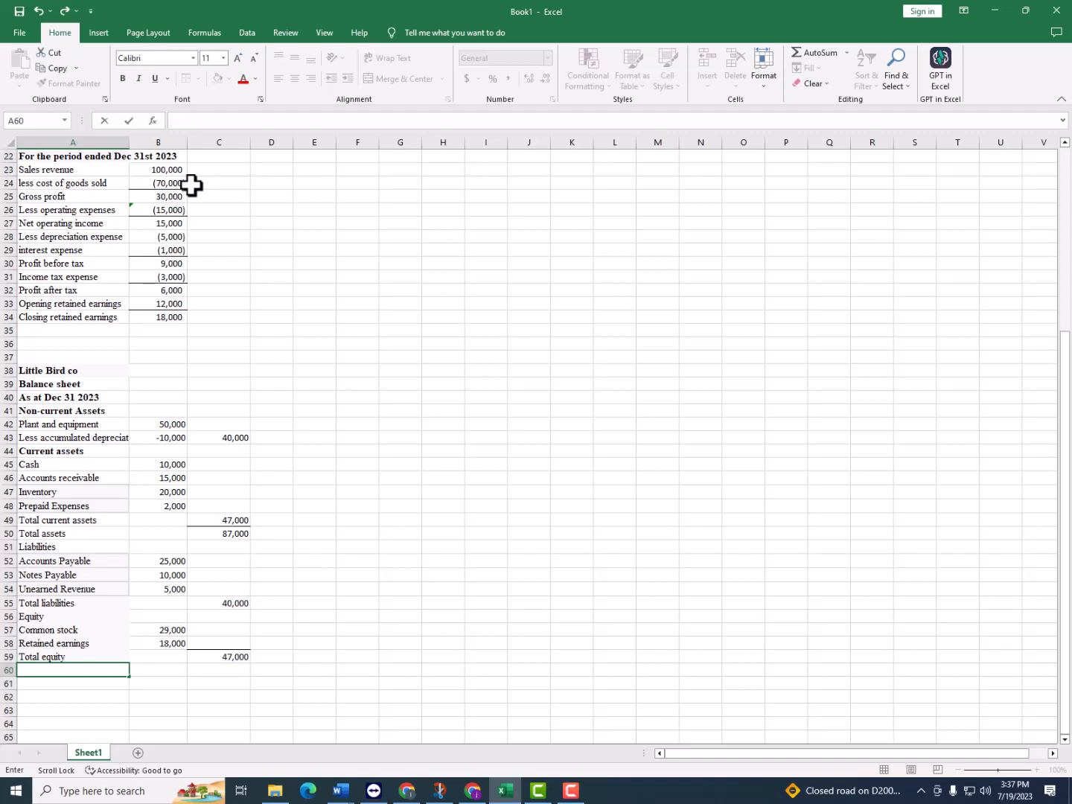
pyautogui.write('Total equity and liabilities')
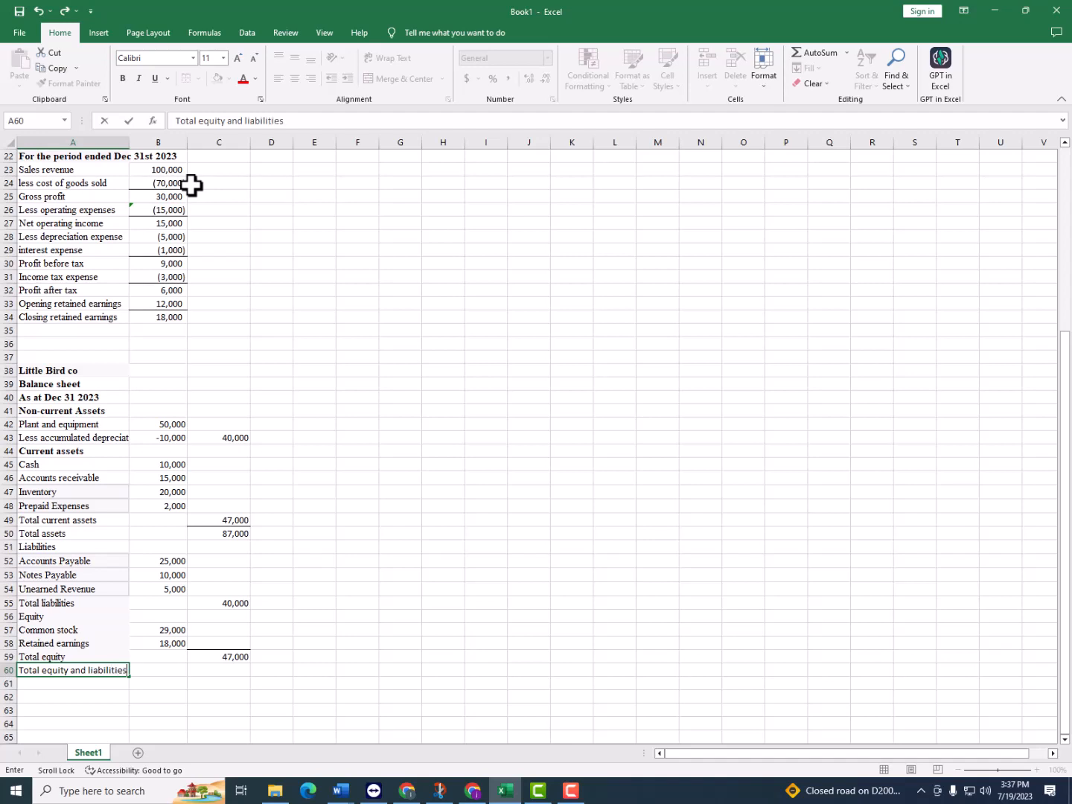
pyautogui.press('Tab')
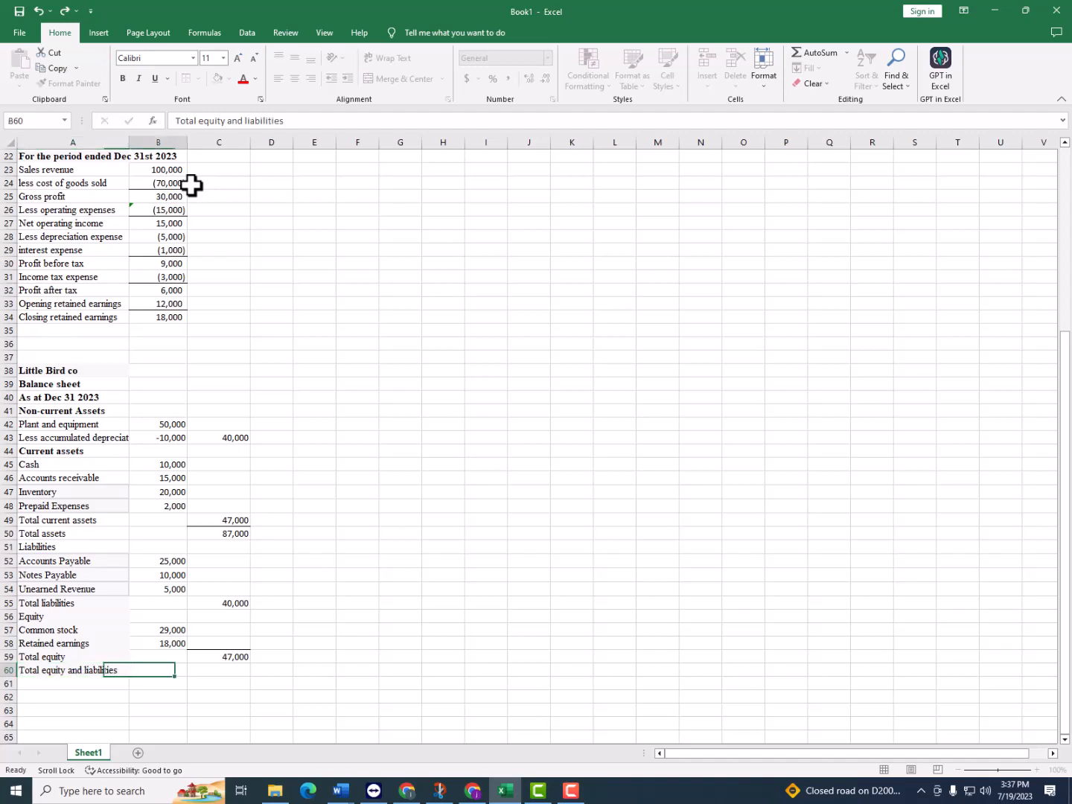
# Calculate total equity and liabilities in C60 by adding total equity and total liabilities with =C59+C55
pyautogui.press('Tab')
pyautogui.write('=')
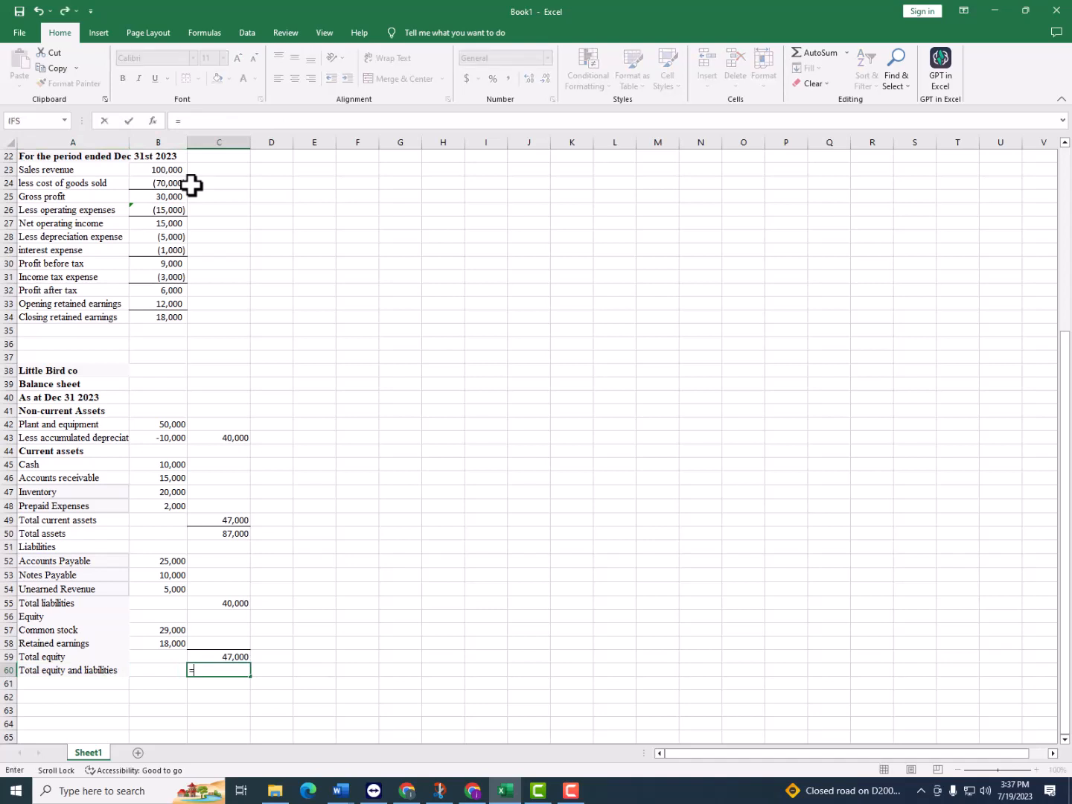
pyautogui.click(240, 655)
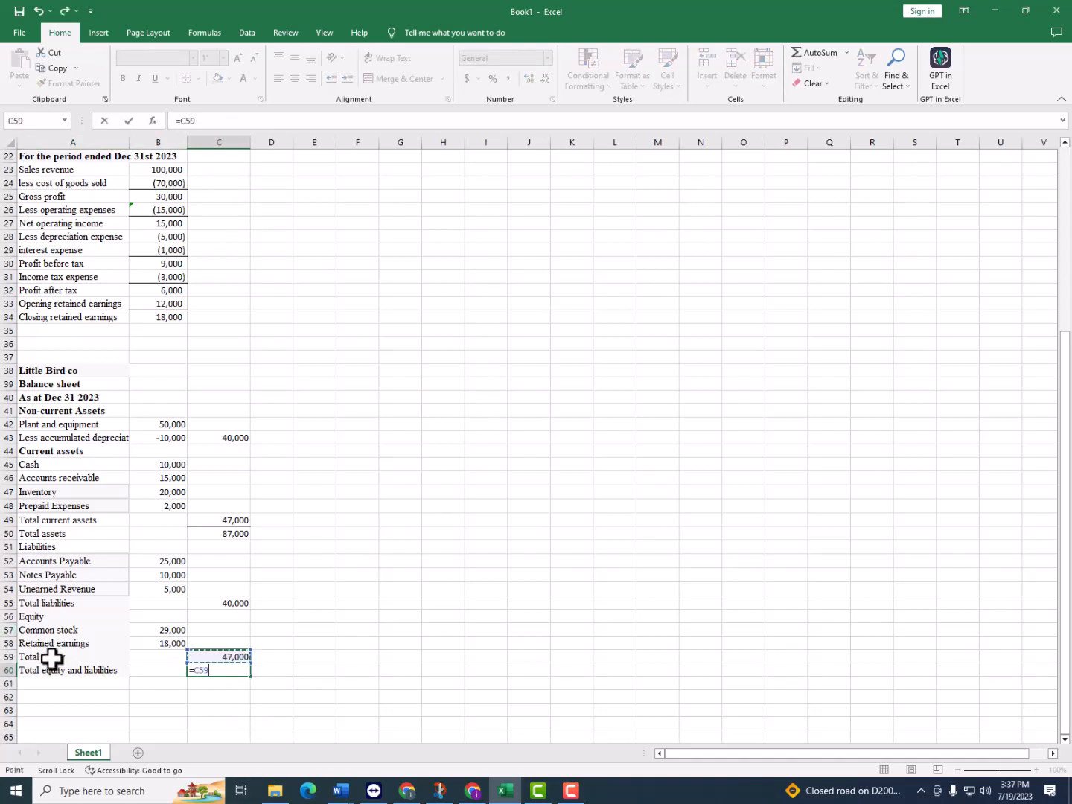
pyautogui.write('+')
pyautogui.click(227, 604)
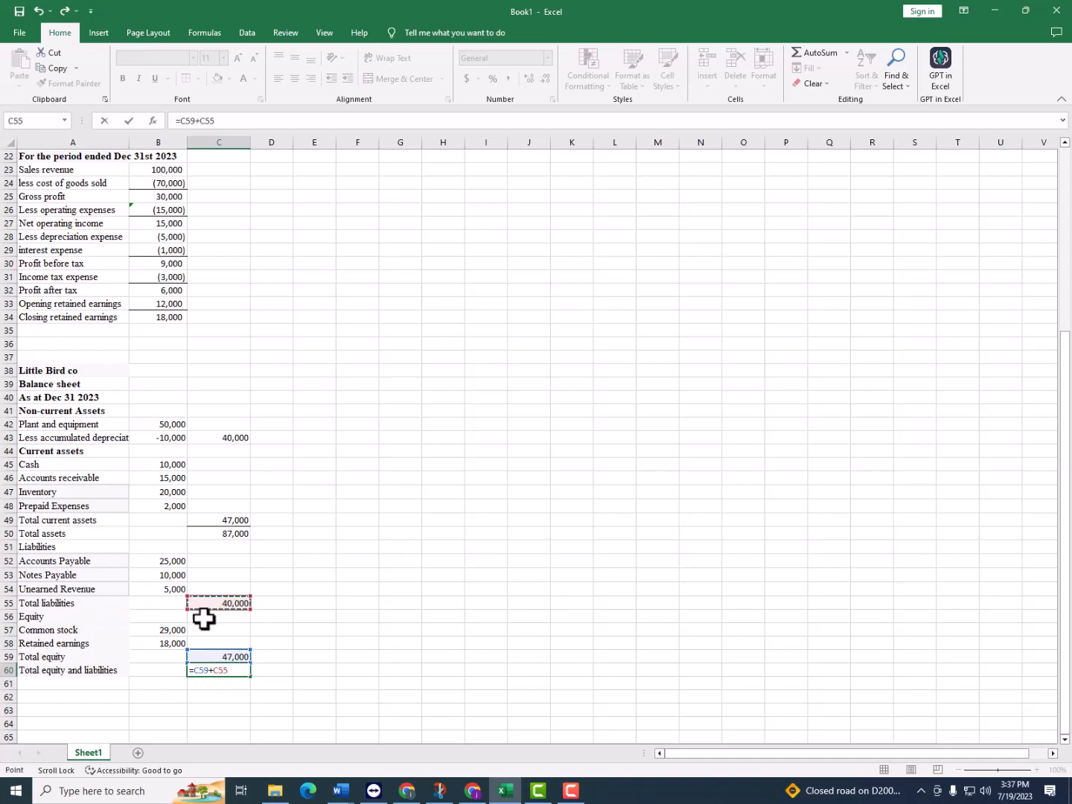
pyautogui.press('Return')
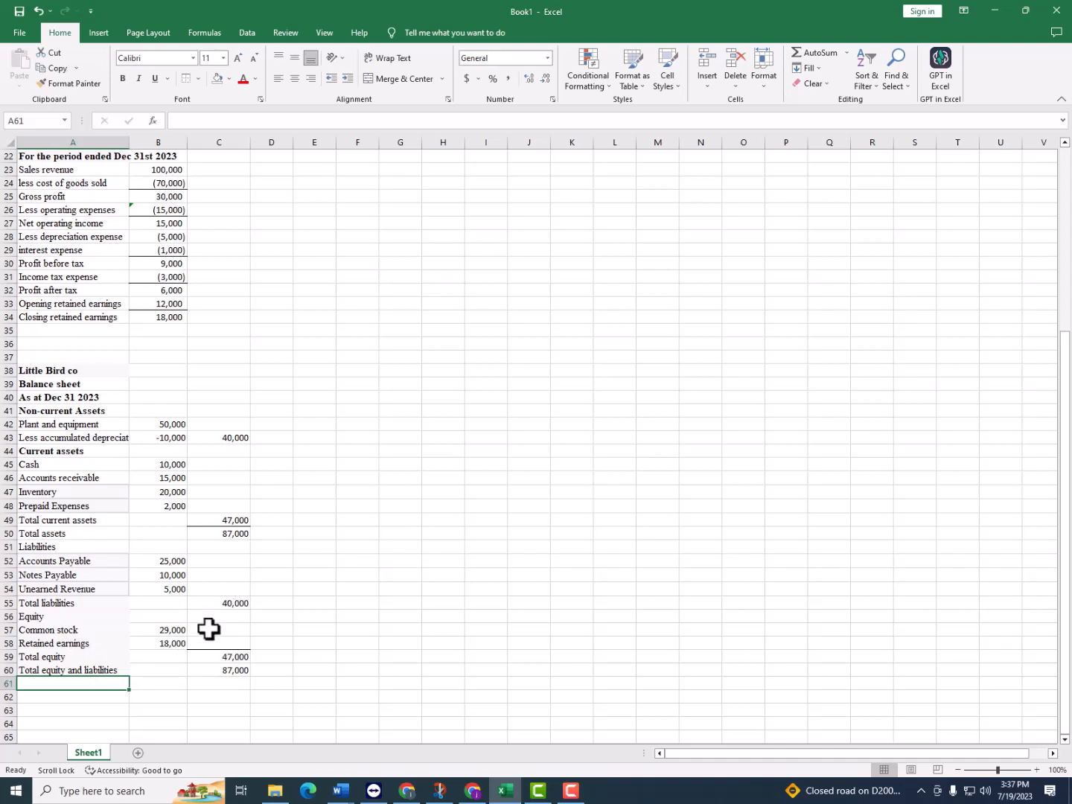
# Apply a top and double bottom border to the total equity and liabilities amount in C60 and the total assets amount in C50
pyautogui.click(230, 670)
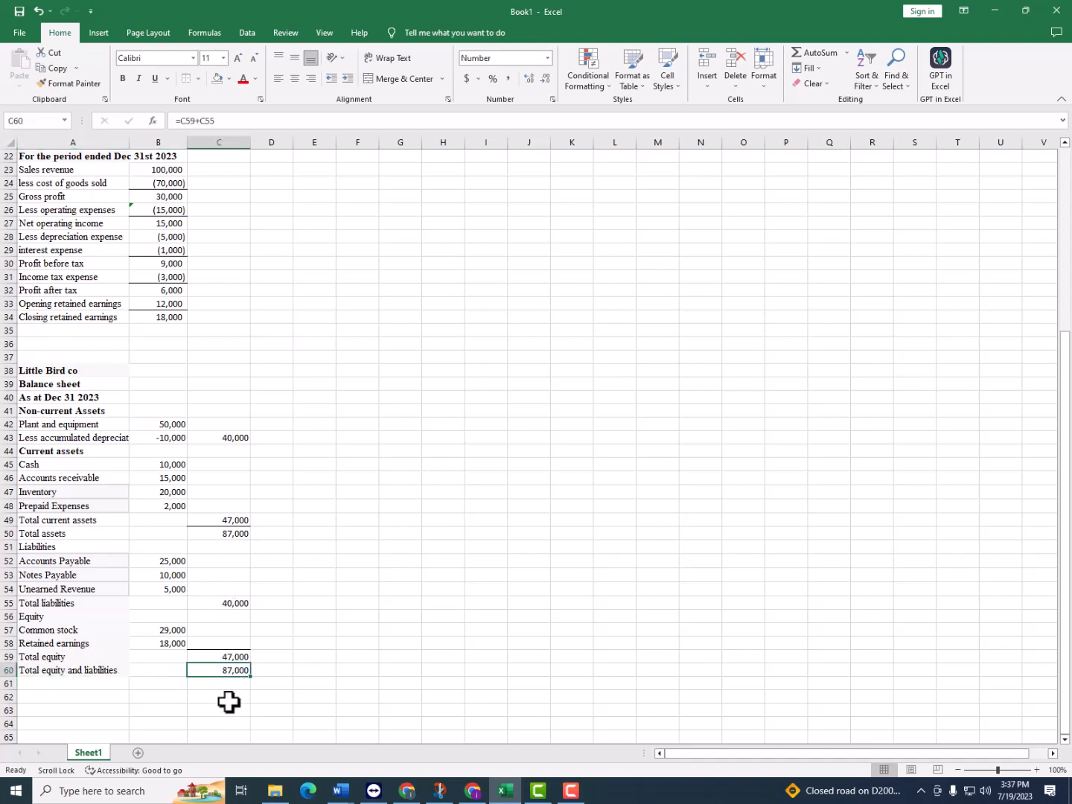
pyautogui.click(198, 82)
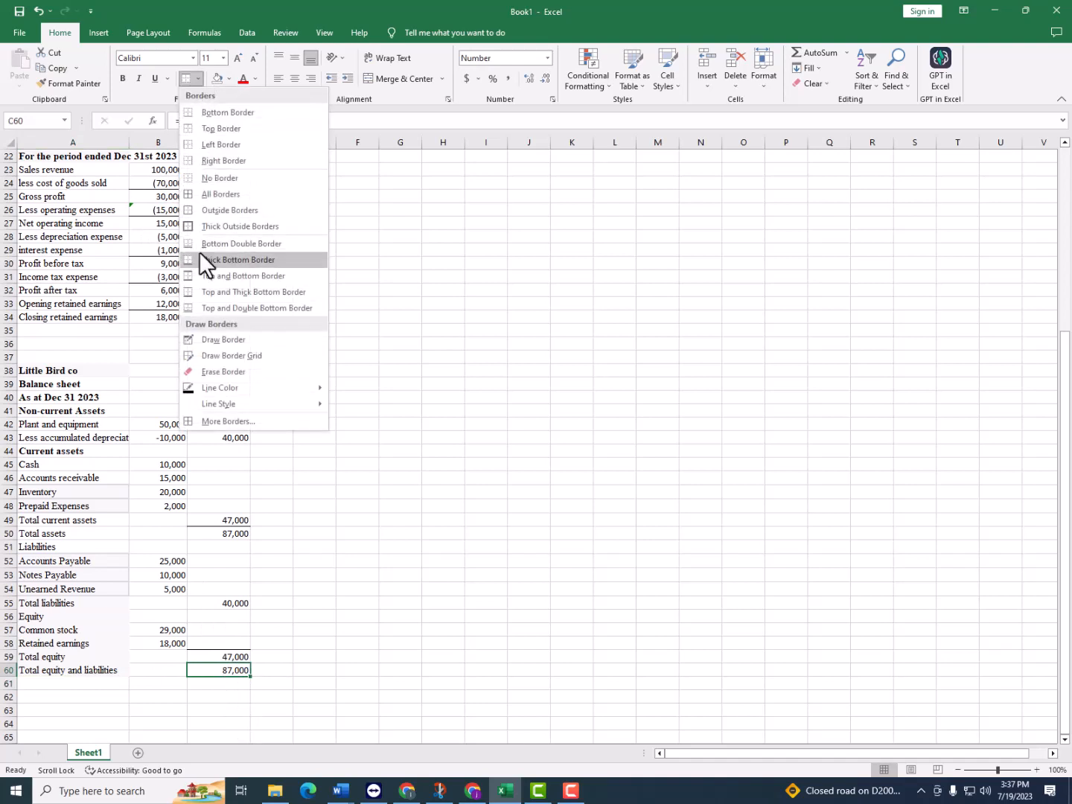
pyautogui.click(212, 306)
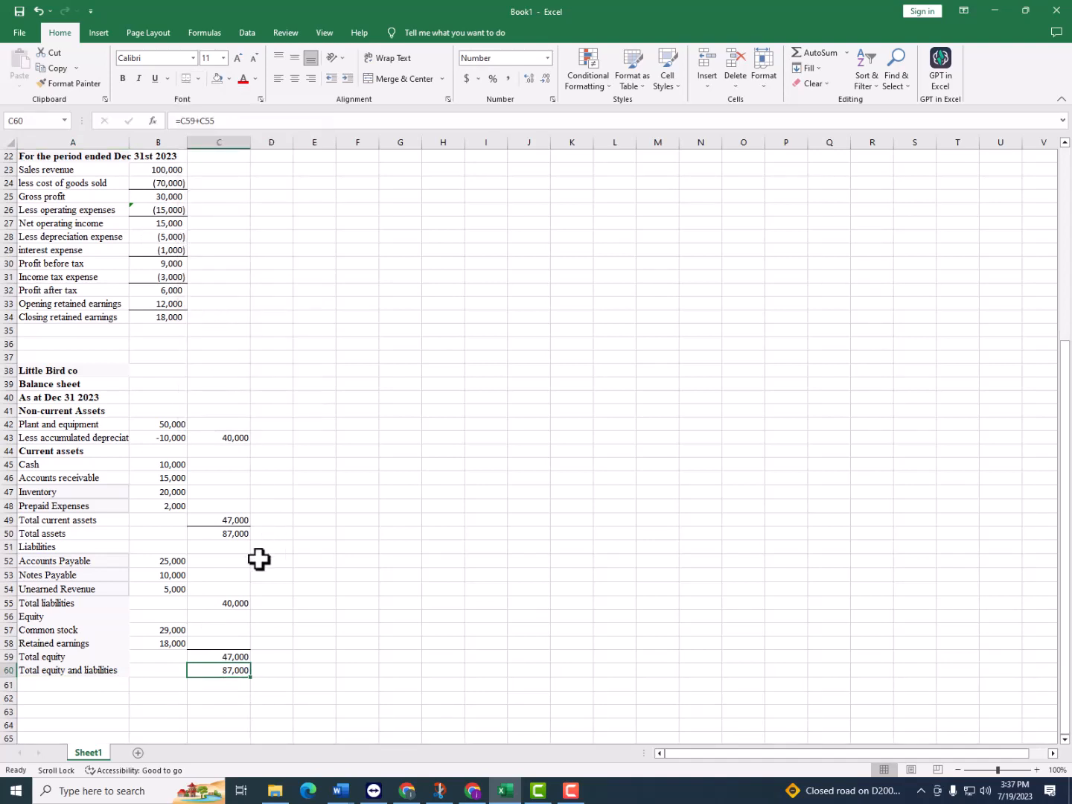
pyautogui.click(237, 534)
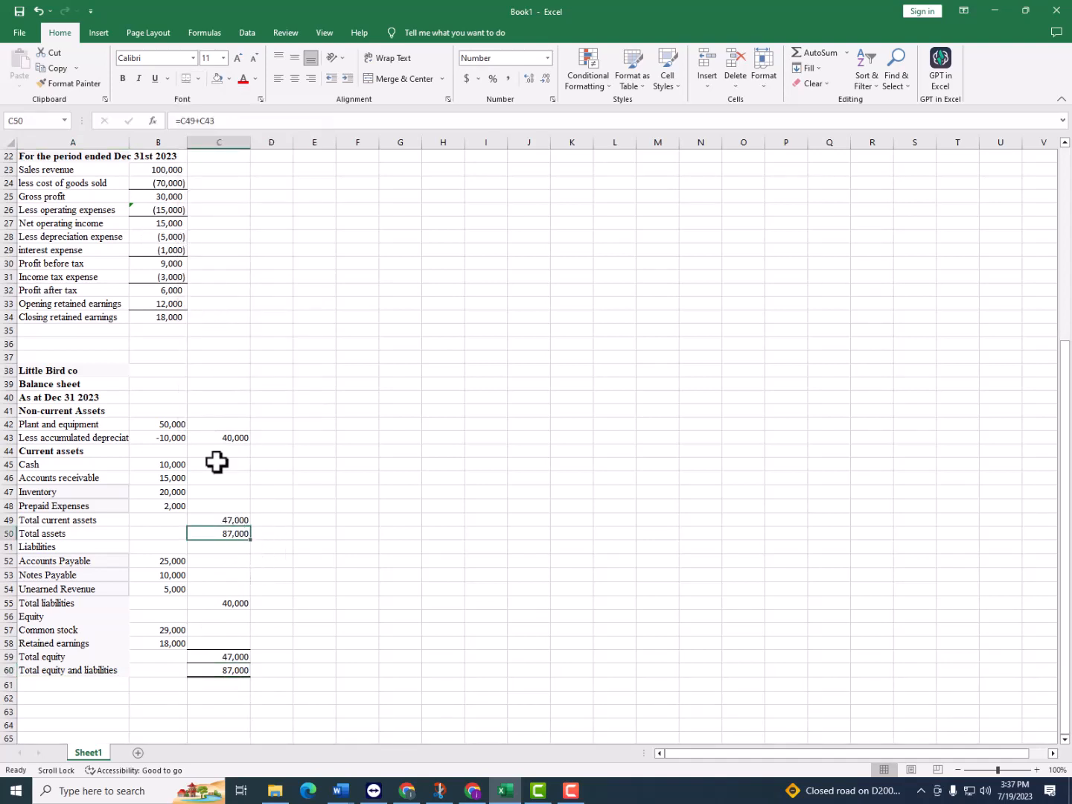
pyautogui.click(187, 79)
pyautogui.click(360, 578)
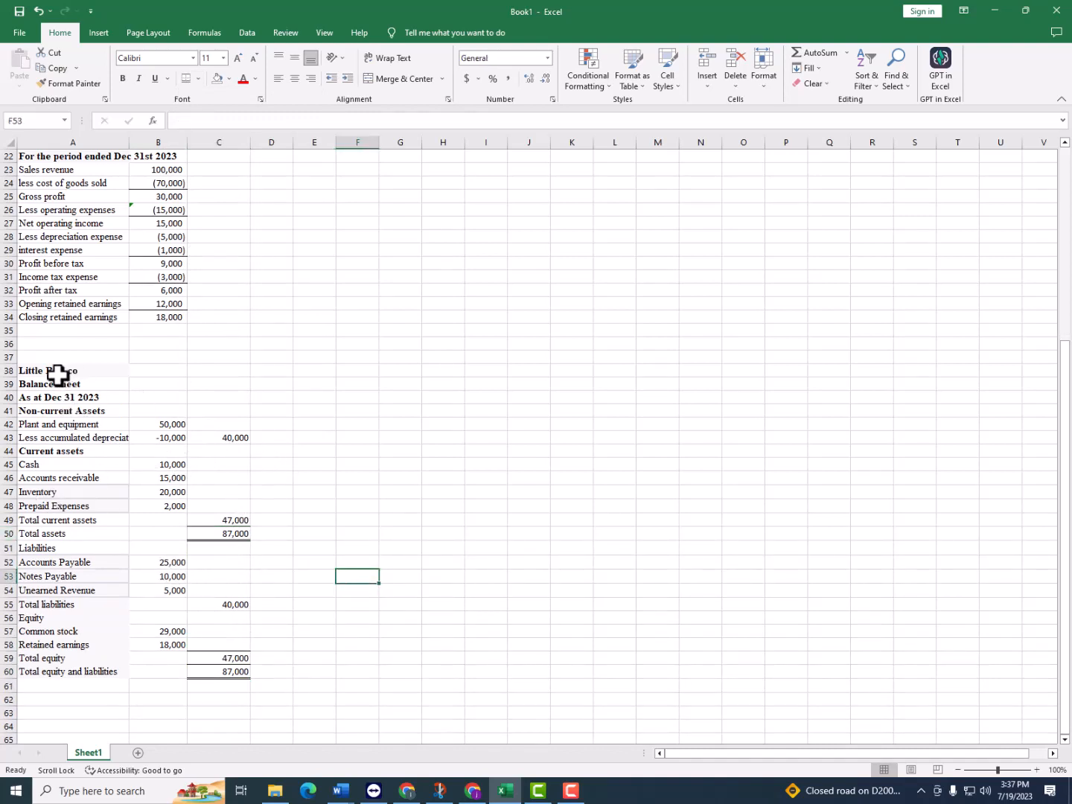
# Review the trial balance, profit and loss account and balance sheet, comparing total assets with total equity and liabilities
pyautogui.scroll(2, 41, 363)
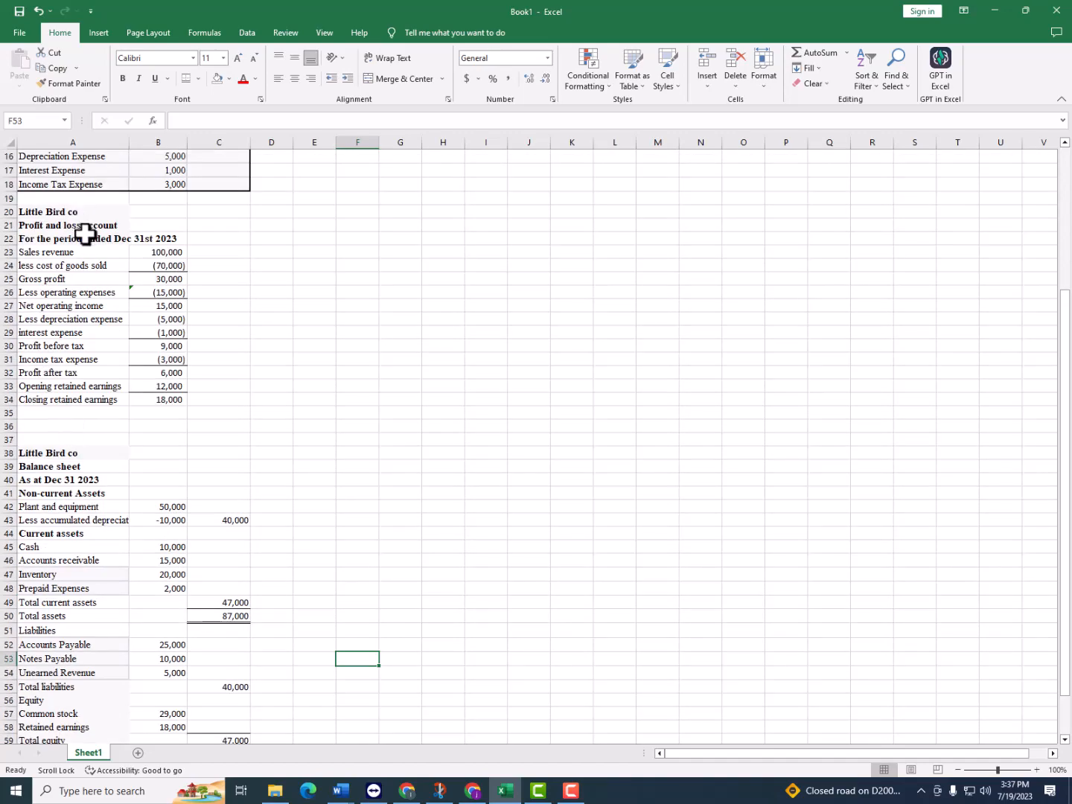
pyautogui.scroll(5, 90, 236)
pyautogui.scroll(-7, 93, 240)
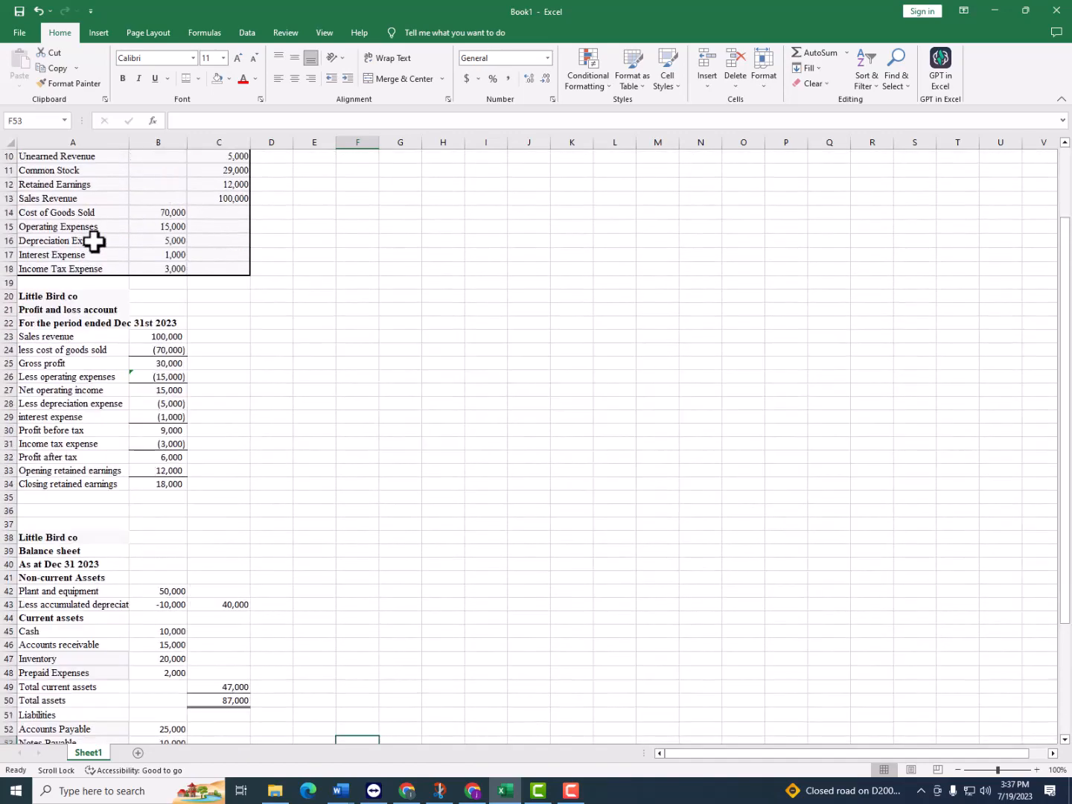
pyautogui.scroll(7, 96, 257)
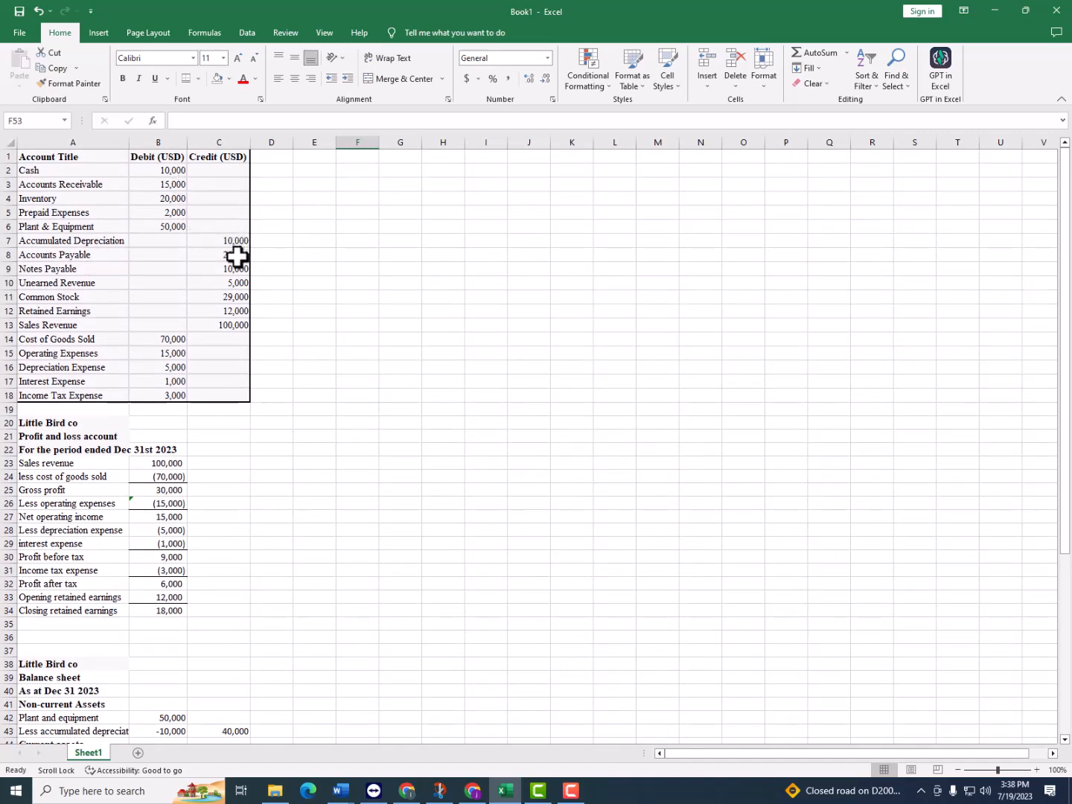
pyautogui.scroll(-2, 220, 263)
pyautogui.scroll(2, 220, 263)
pyautogui.scroll(-3, 90, 428)
pyautogui.scroll(3, 103, 529)
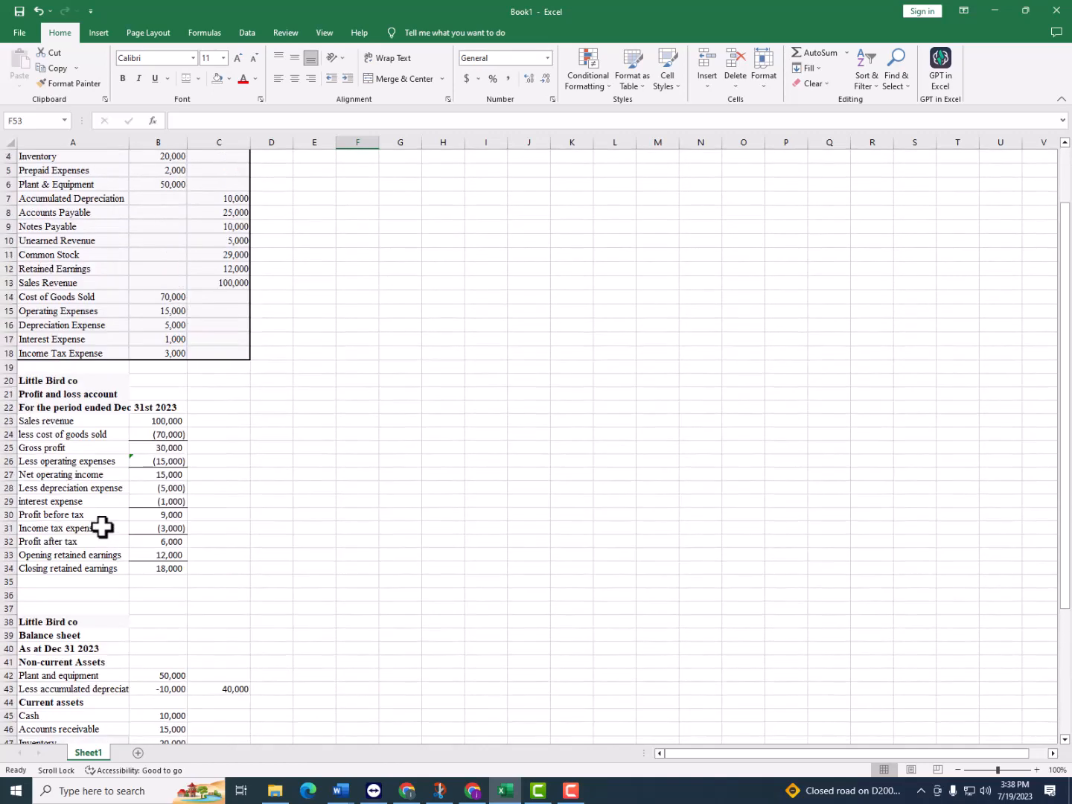
pyautogui.scroll(-4, 143, 481)
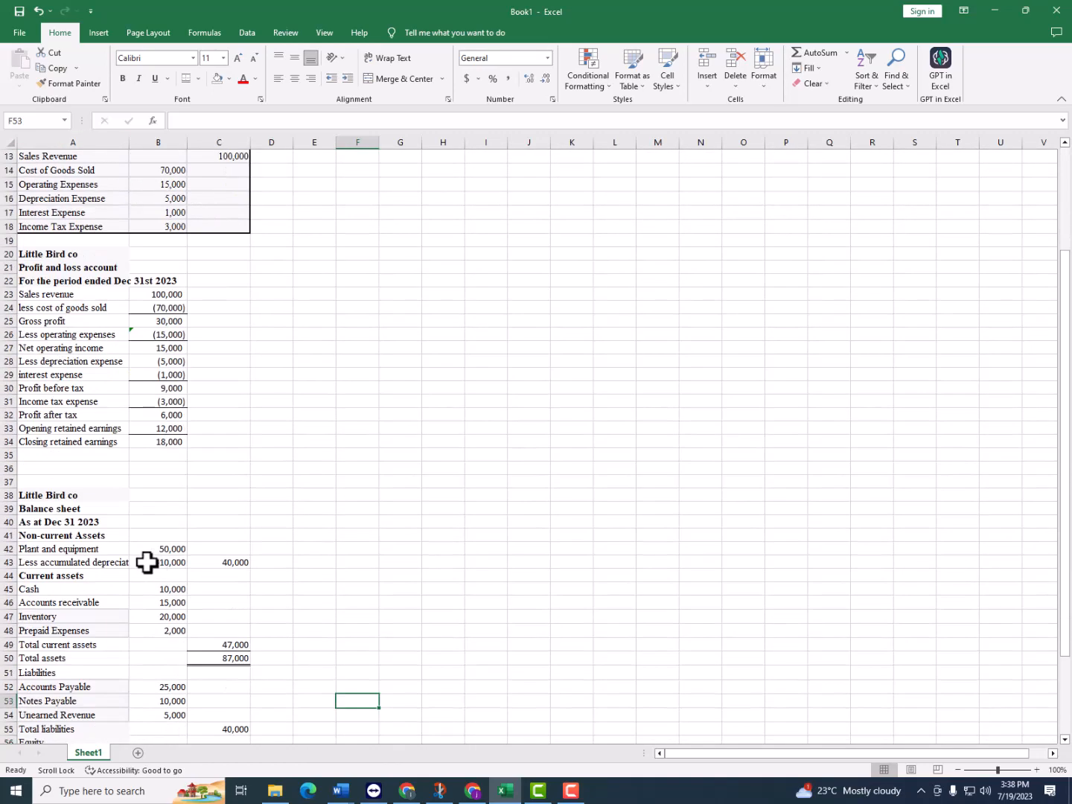
pyautogui.scroll(-3, 224, 555)
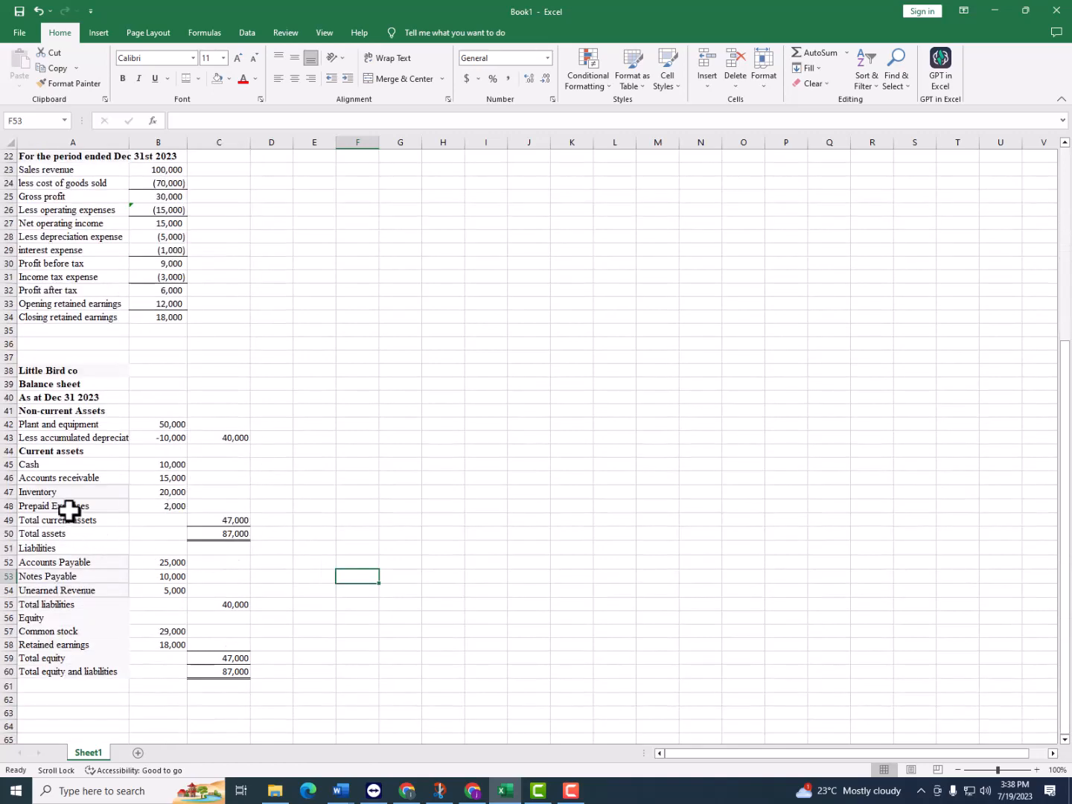
pyautogui.scroll(7, 71, 507)
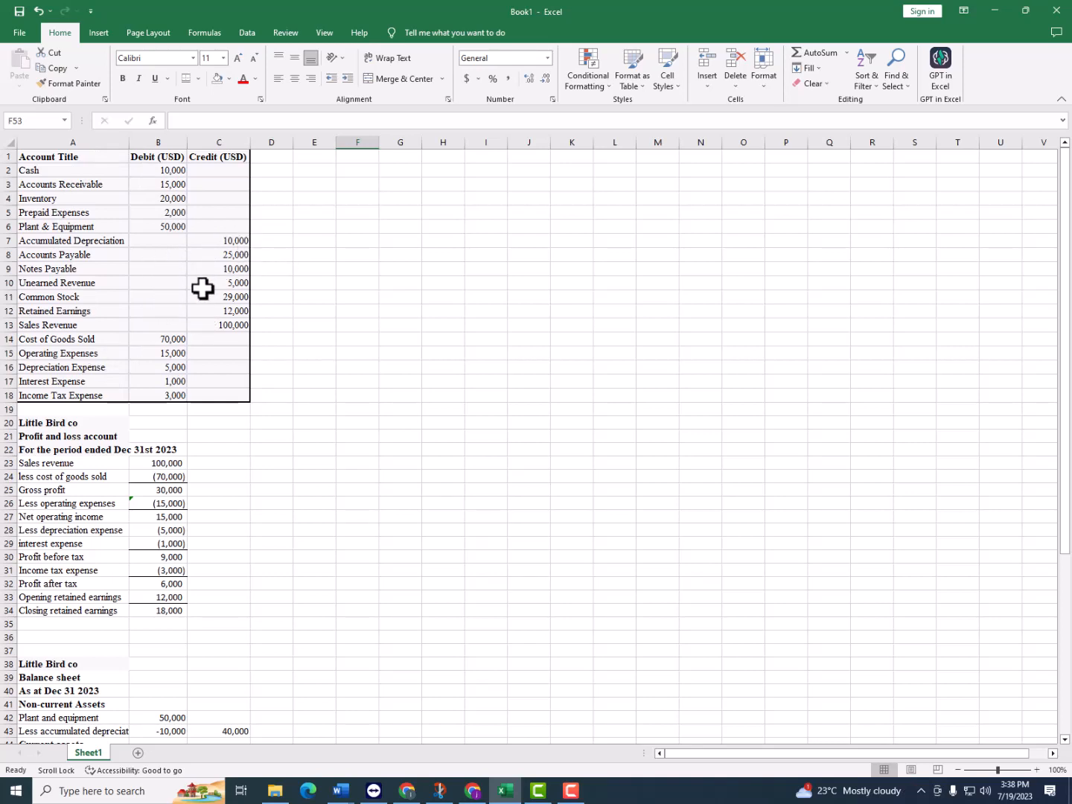
pyautogui.scroll(-2, 183, 238)
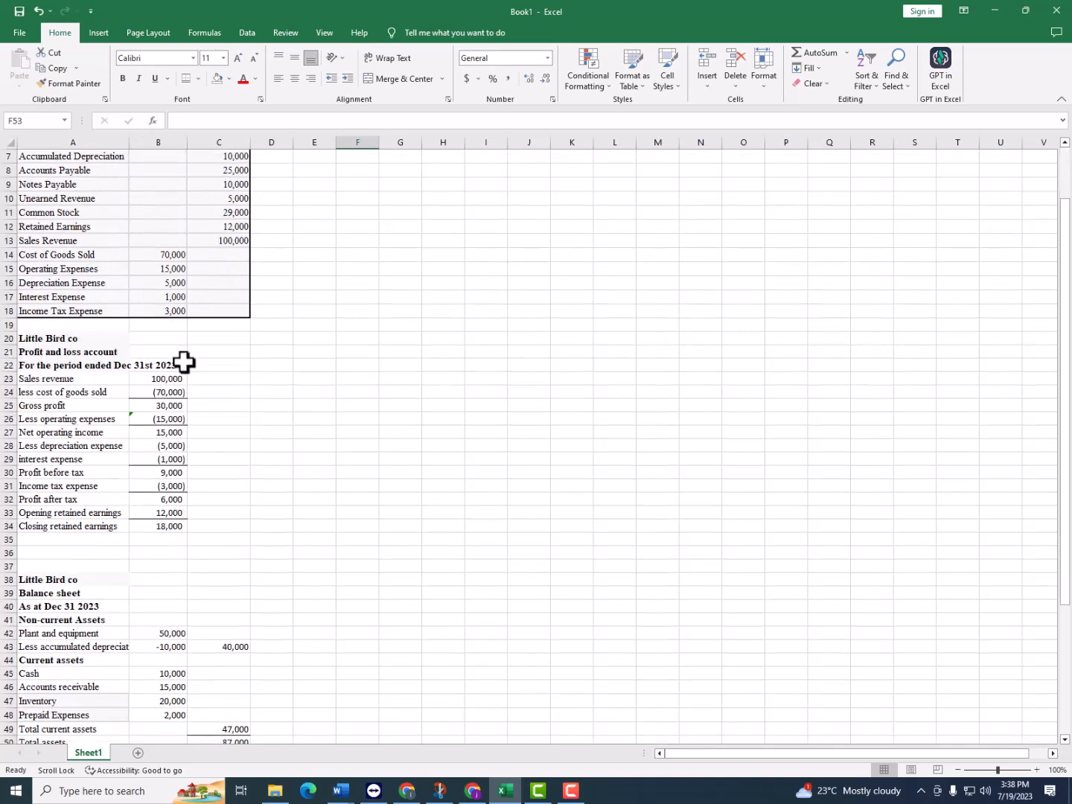
# Inspect the Sales revenue formula in B23 and trace the figures from the trial balance through both statements
pyautogui.click(172, 379)
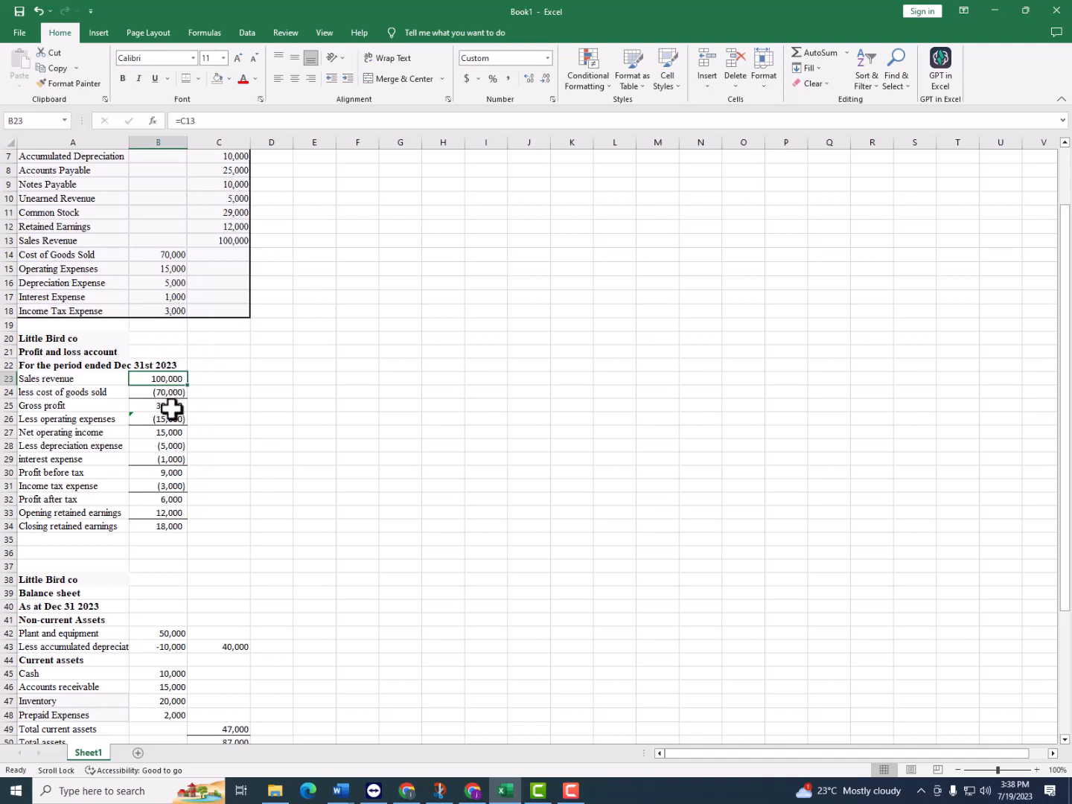
pyautogui.scroll(2, 146, 395)
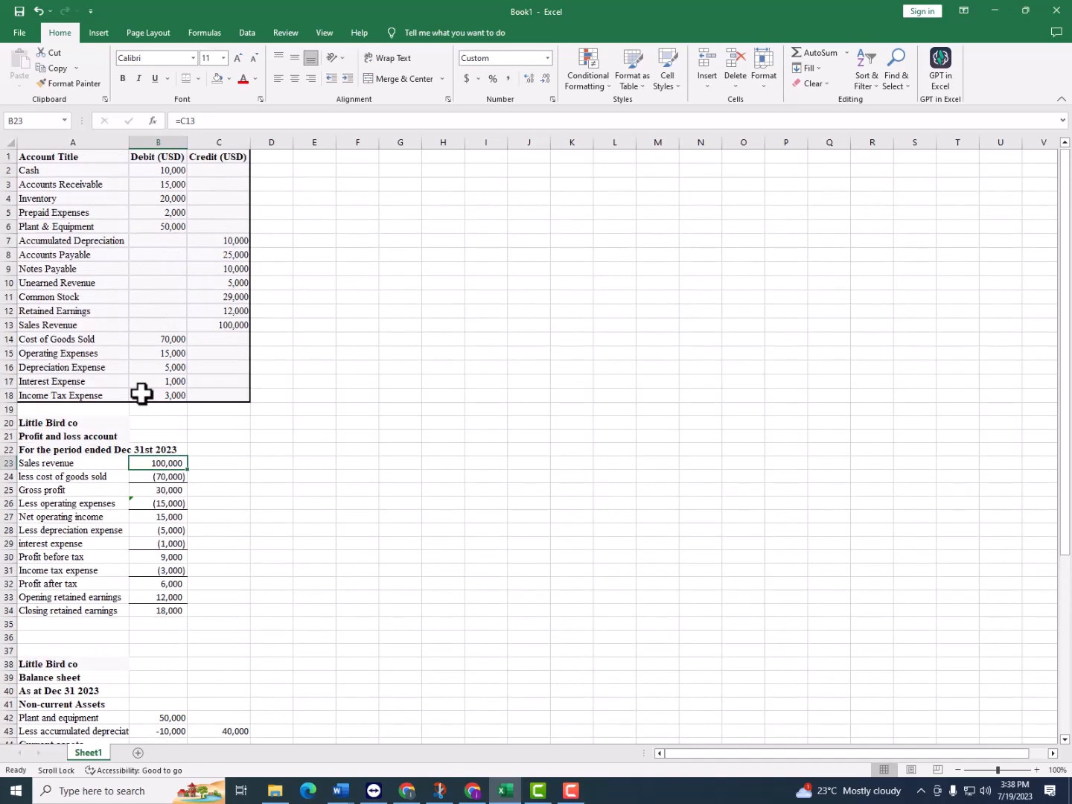
pyautogui.scroll(-2, 153, 454)
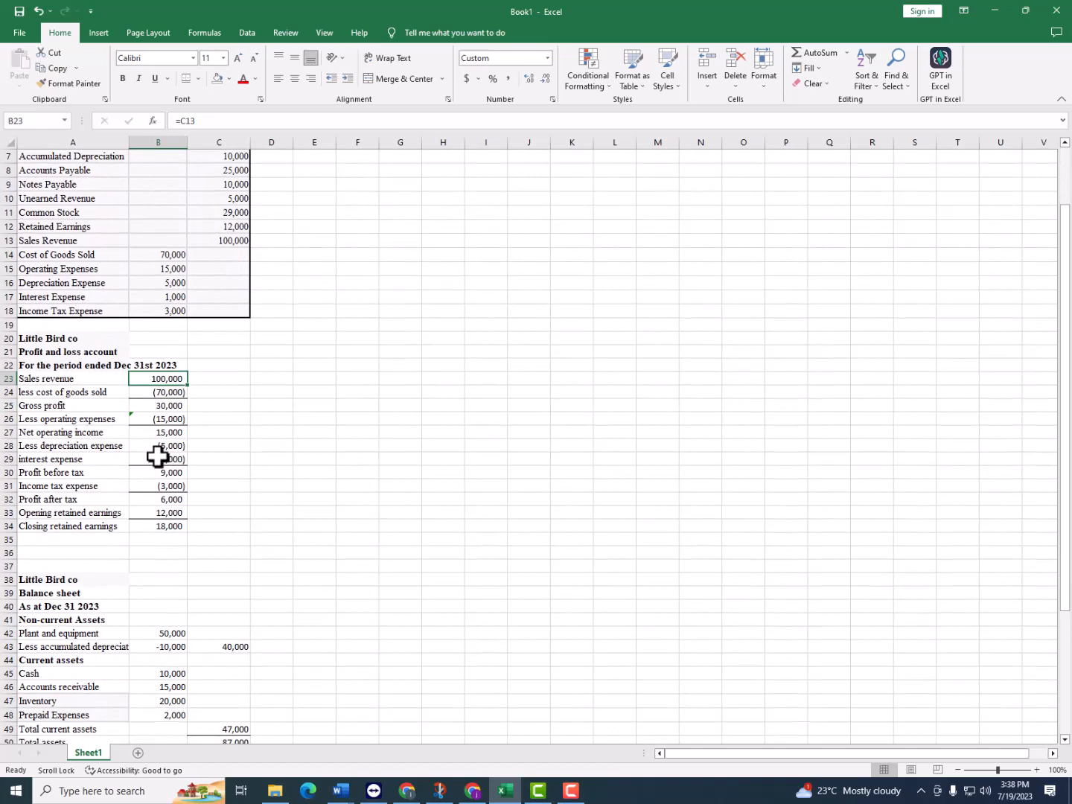
pyautogui.scroll(2, 173, 460)
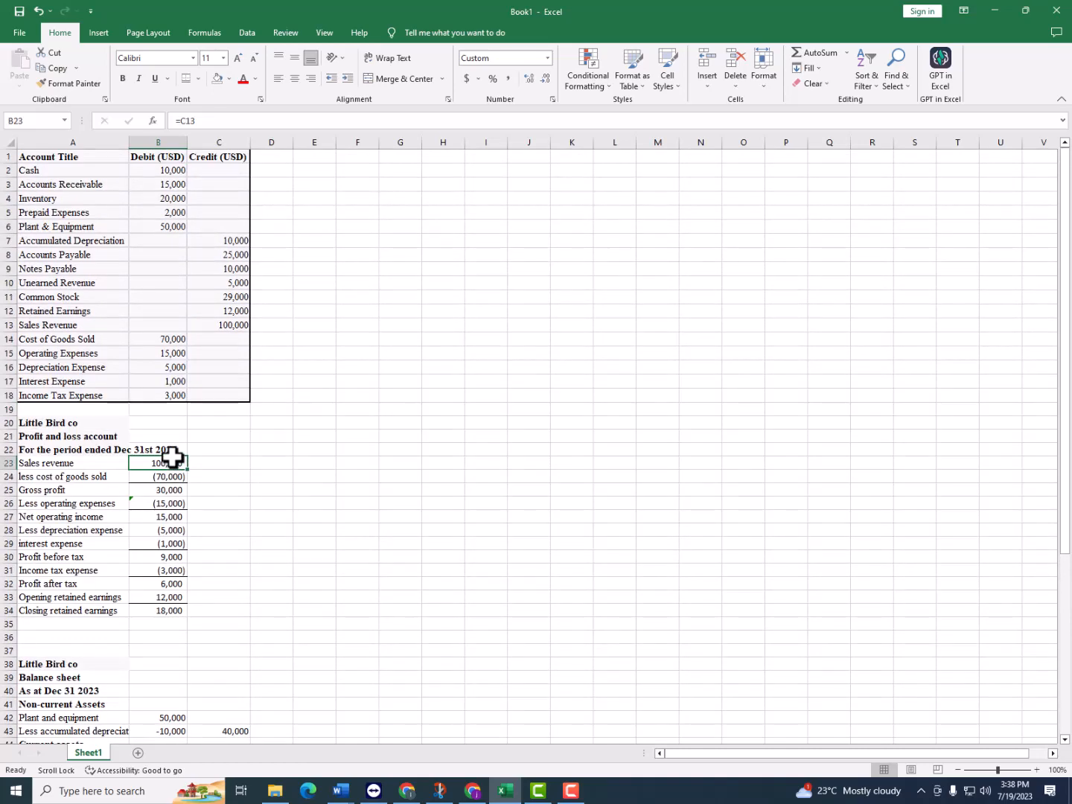
pyautogui.scroll(-2, 172, 457)
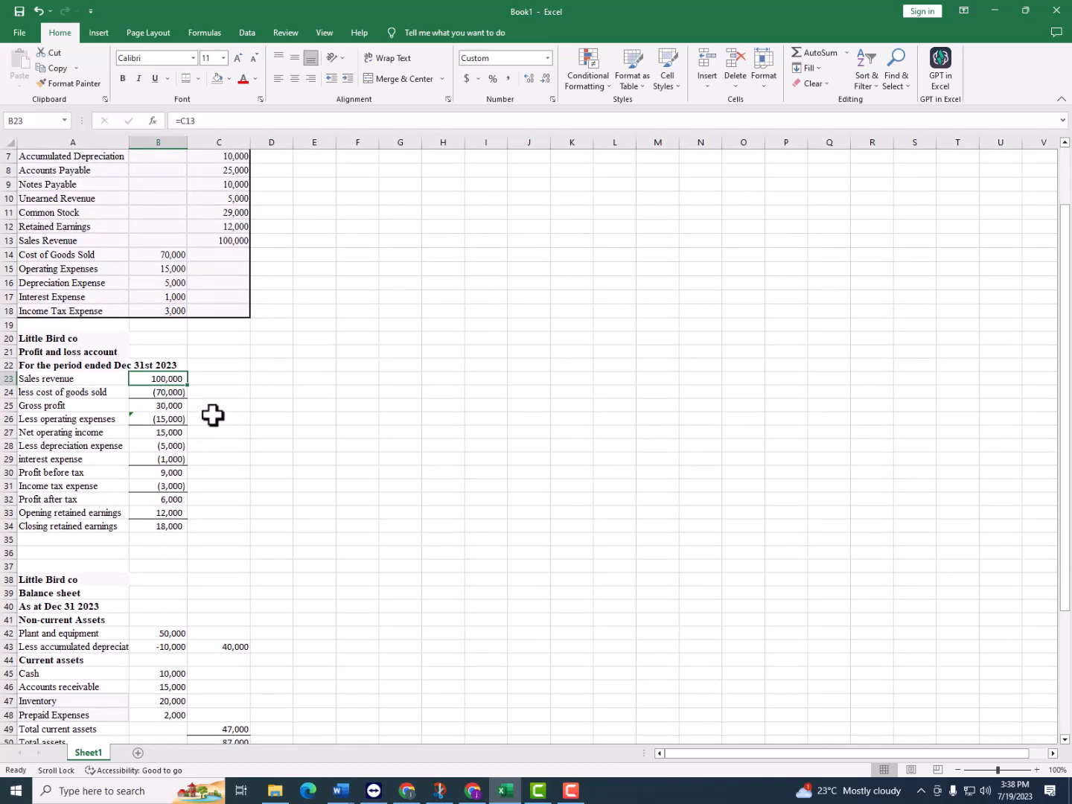
pyautogui.scroll(-2, 168, 453)
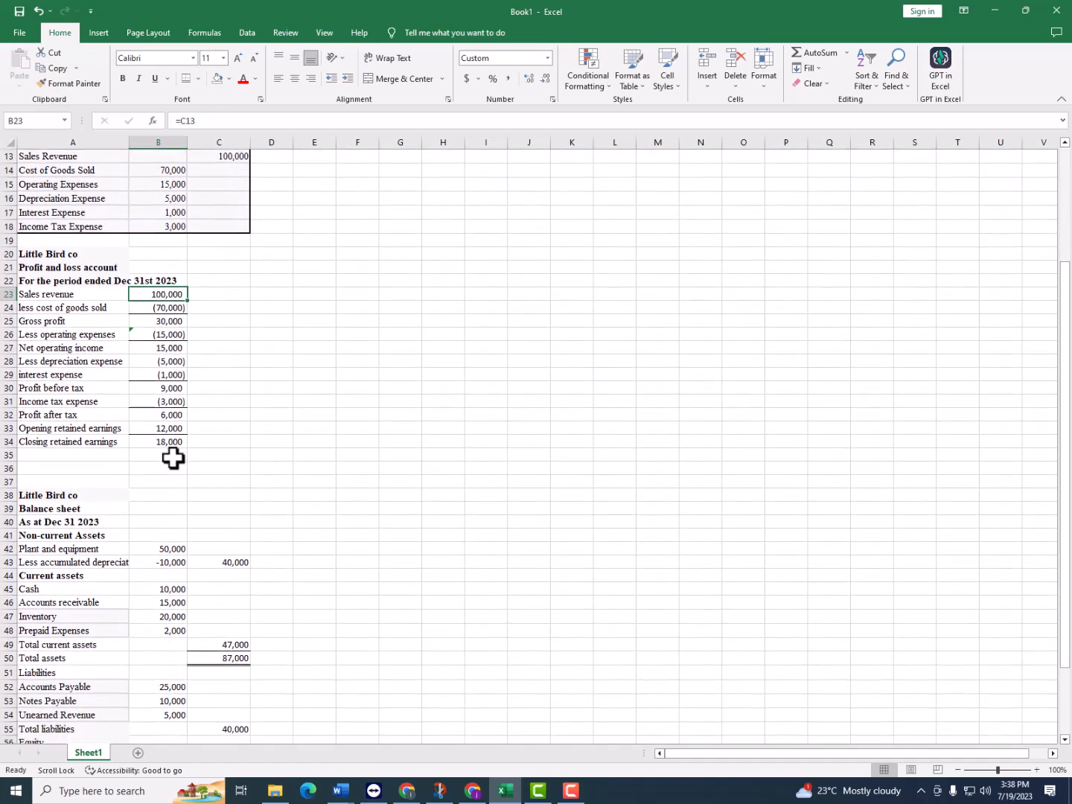
pyautogui.scroll(-2, 171, 461)
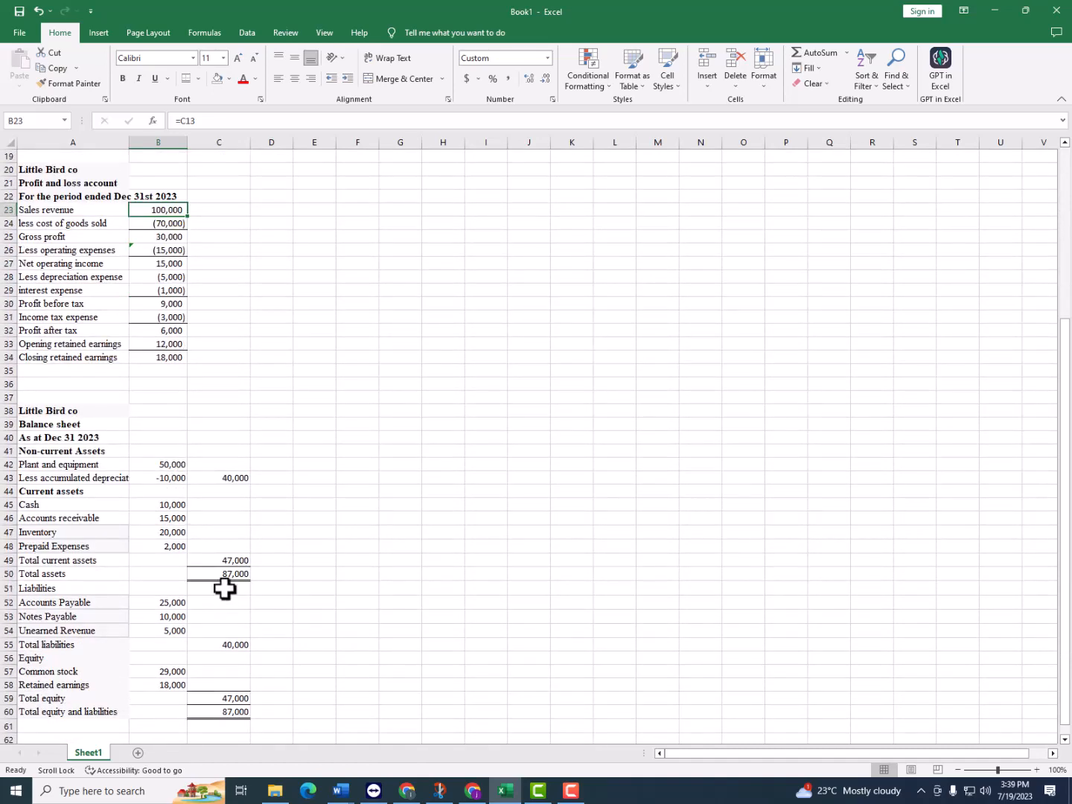
pyautogui.scroll(-3, 224, 603)
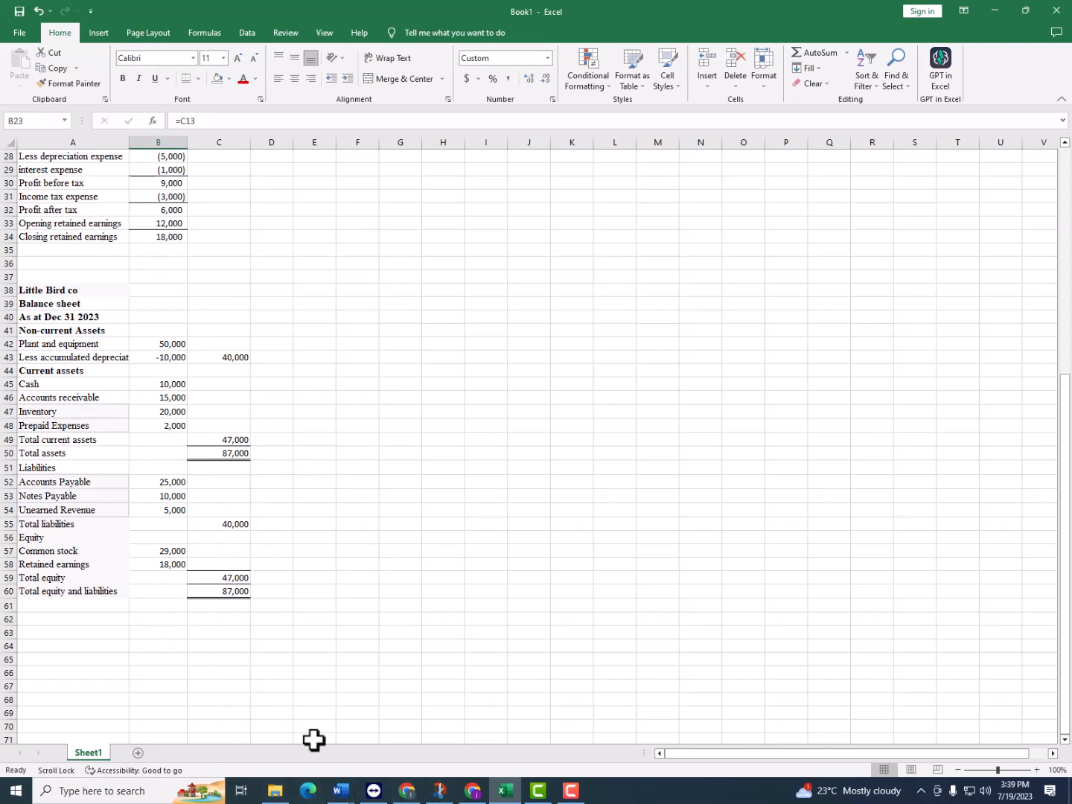
# Check the assignment requirements in the BDA Word document, including the balance check, and return to the Excel workbook
pyautogui.moveTo(346, 791)
pyautogui.click(506, 733)
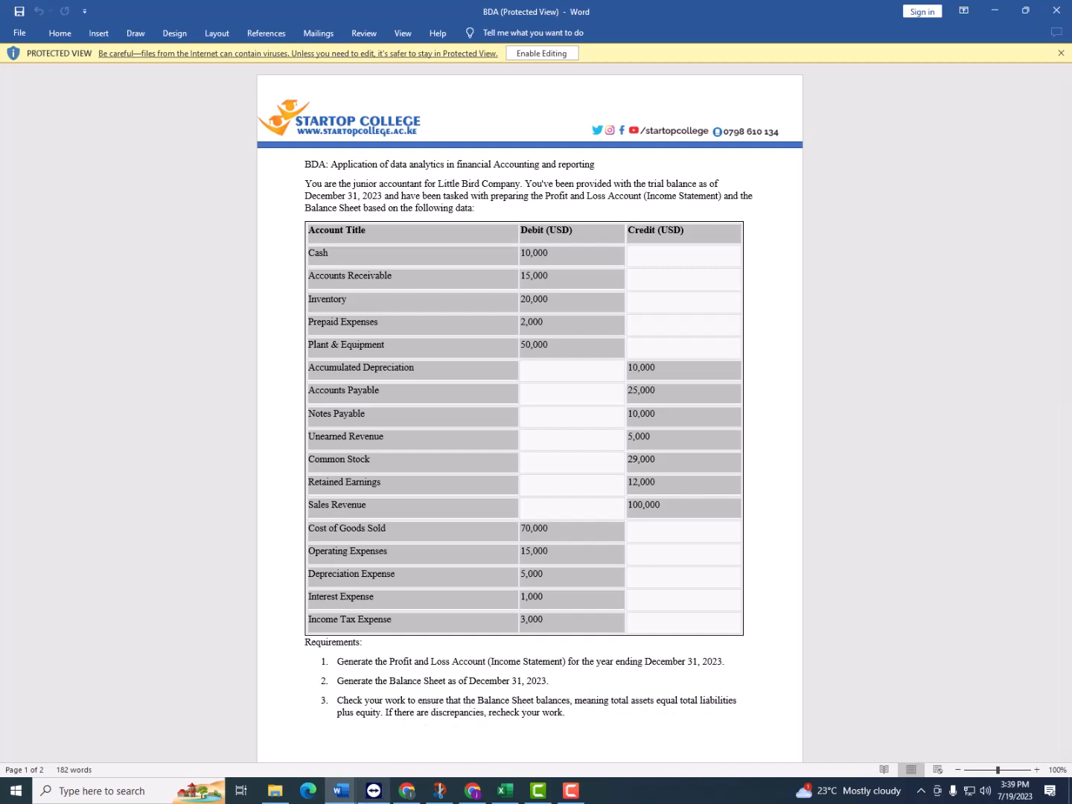
pyautogui.click(505, 791)
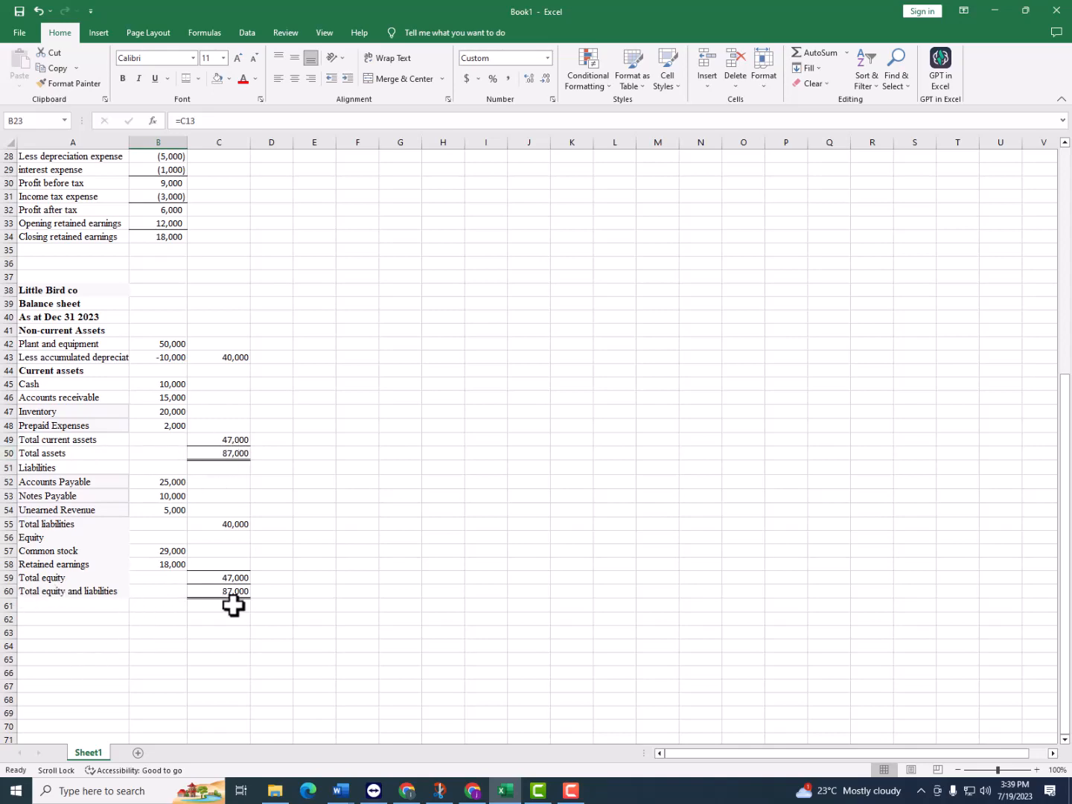
# Look over the finished profit and loss account and balance sheet against the trial balance and the assignment requirements
pyautogui.scroll(9, 230, 486)
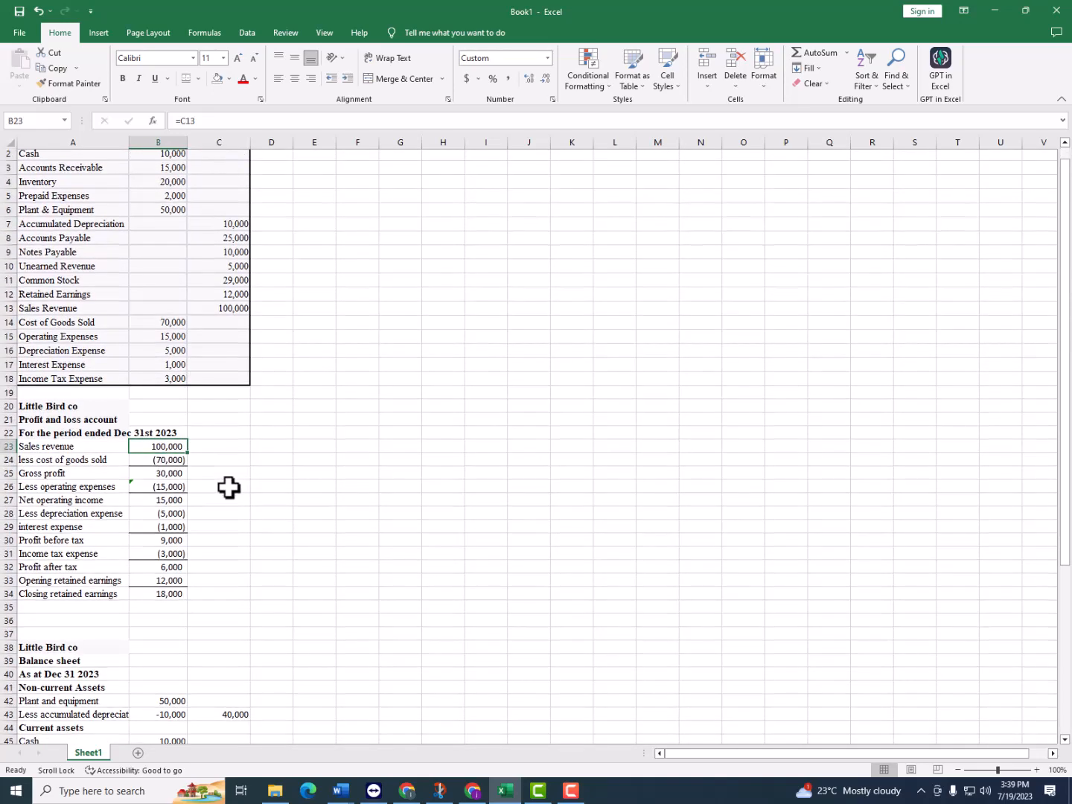
pyautogui.scroll(-12, 230, 486)
pyautogui.scroll(12, 227, 488)
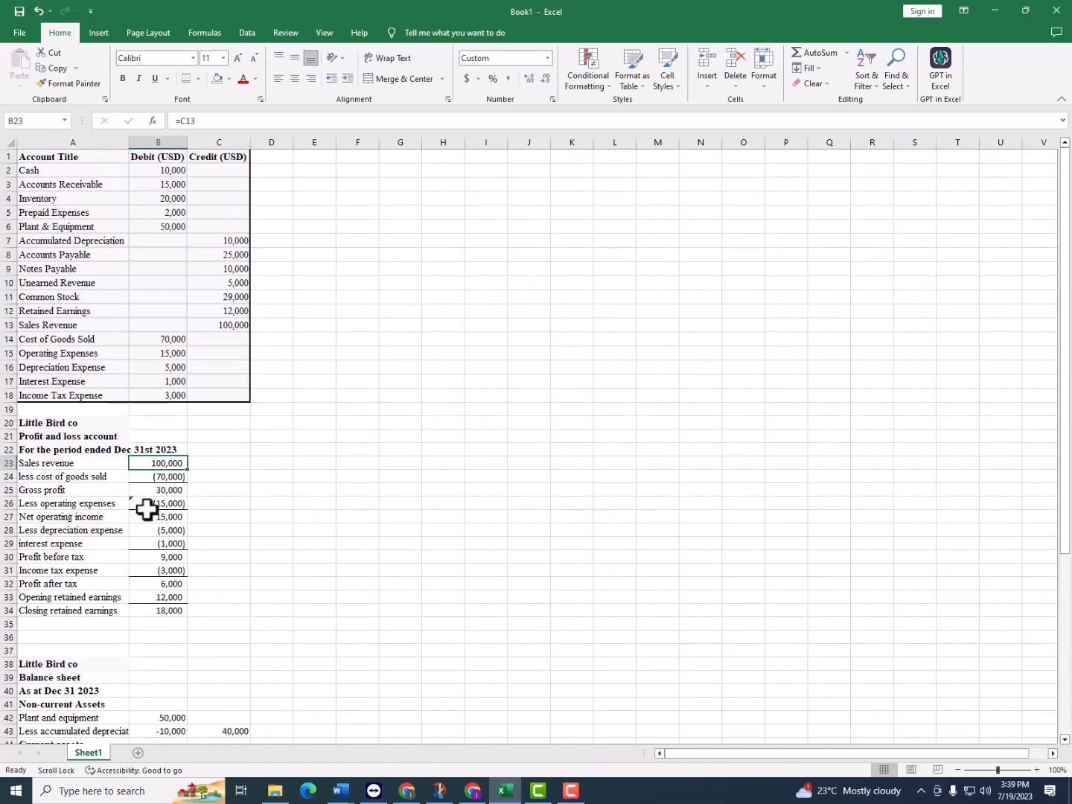
pyautogui.scroll(-7, 156, 511)
pyautogui.scroll(-2, 112, 216)
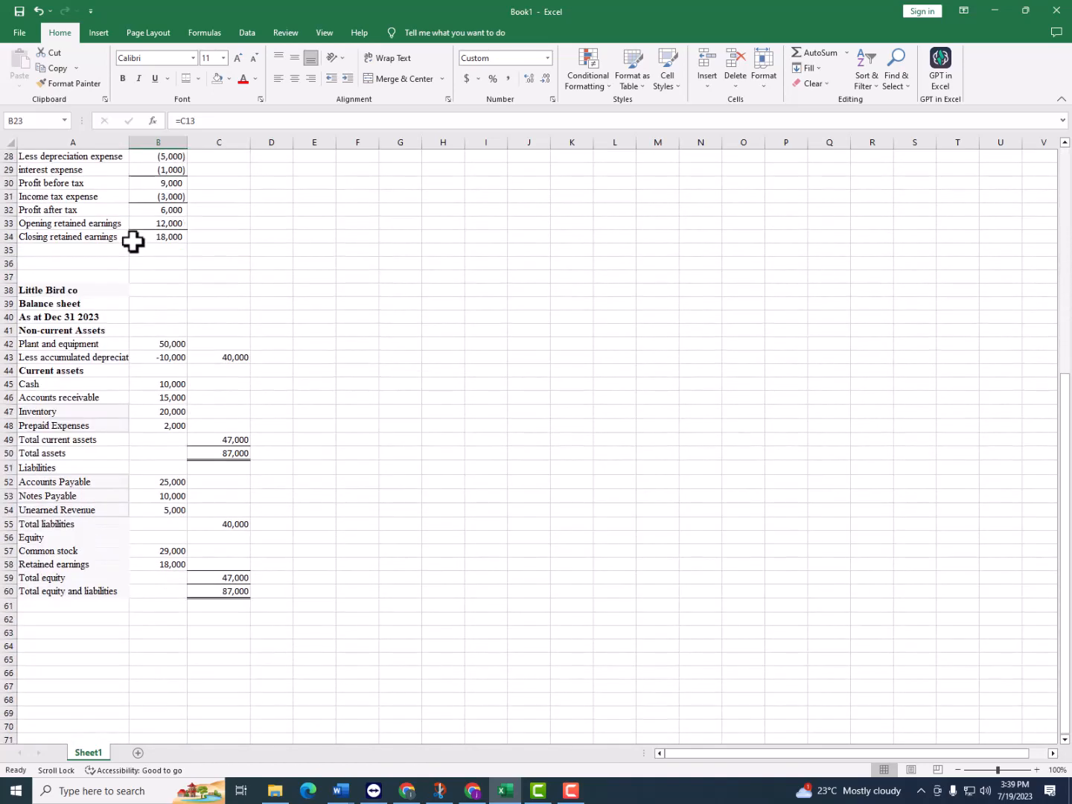
pyautogui.scroll(4, 138, 242)
pyautogui.scroll(4, 145, 244)
pyautogui.scroll(1, 156, 236)
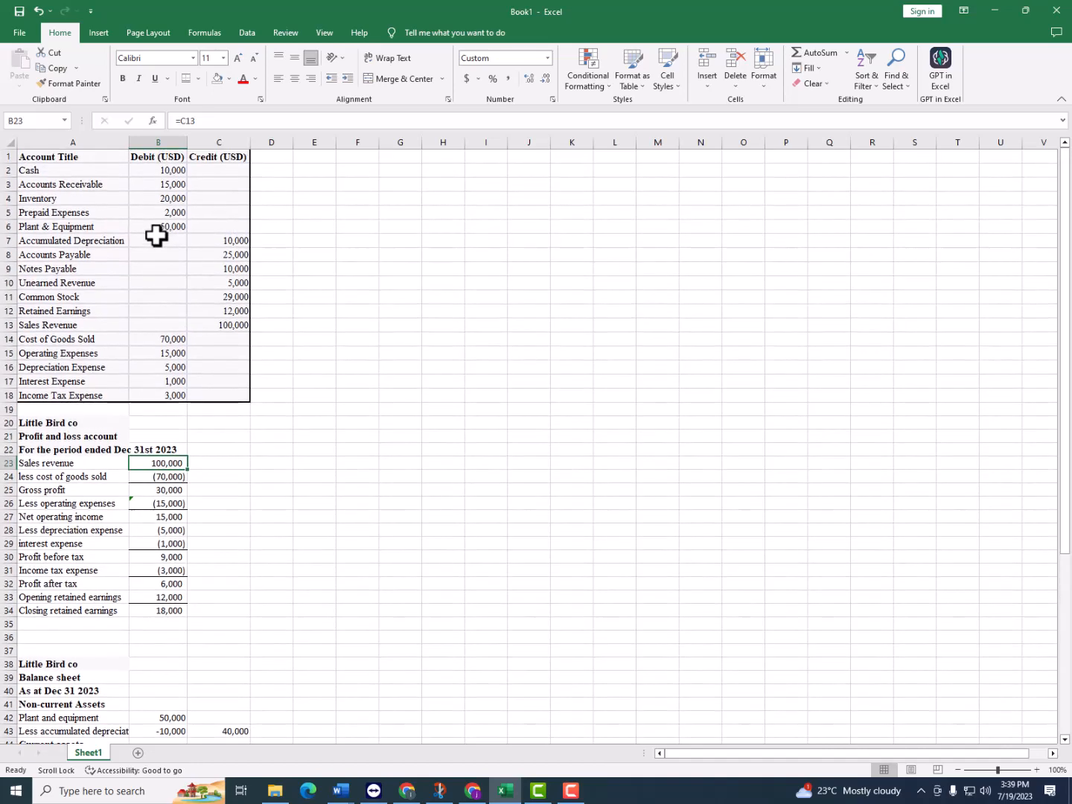
pyautogui.scroll(-2, 156, 235)
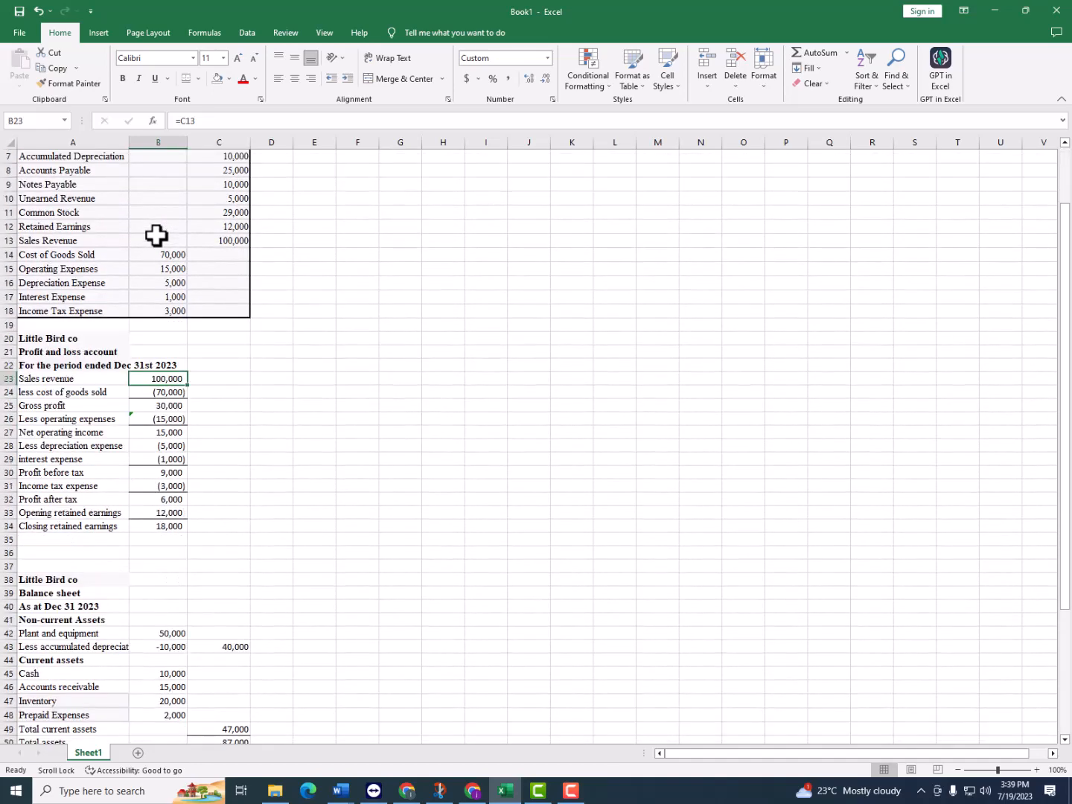
pyautogui.scroll(-6, 156, 235)
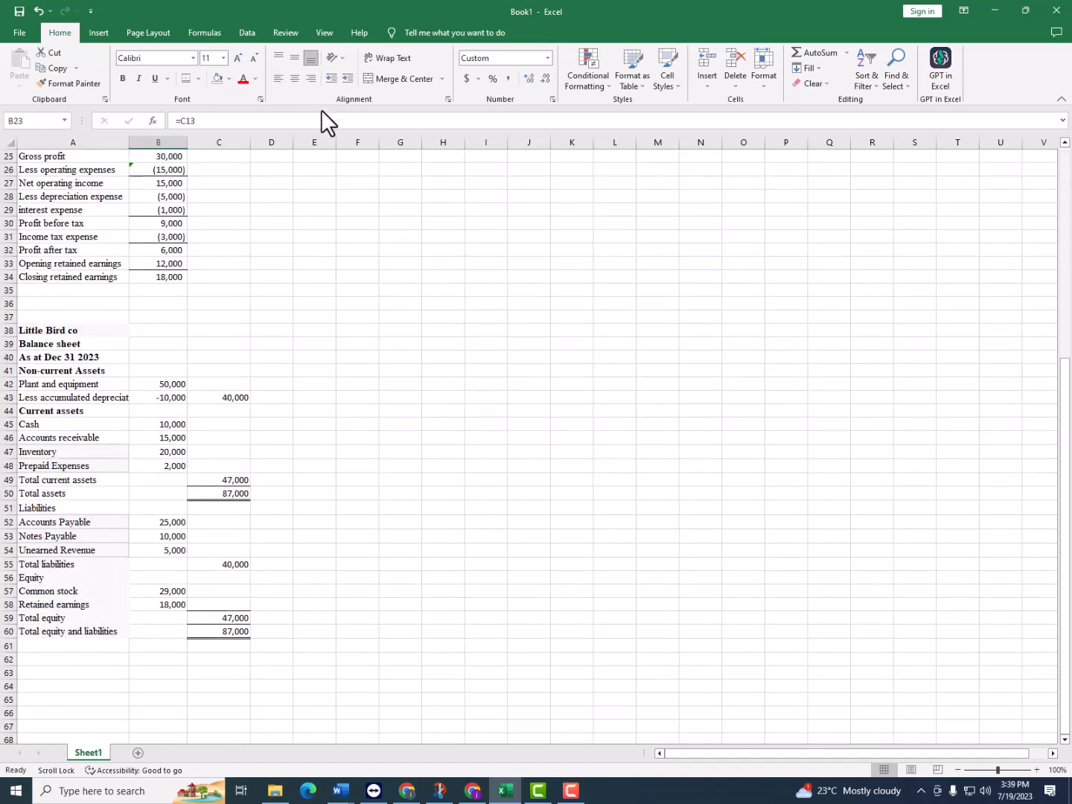